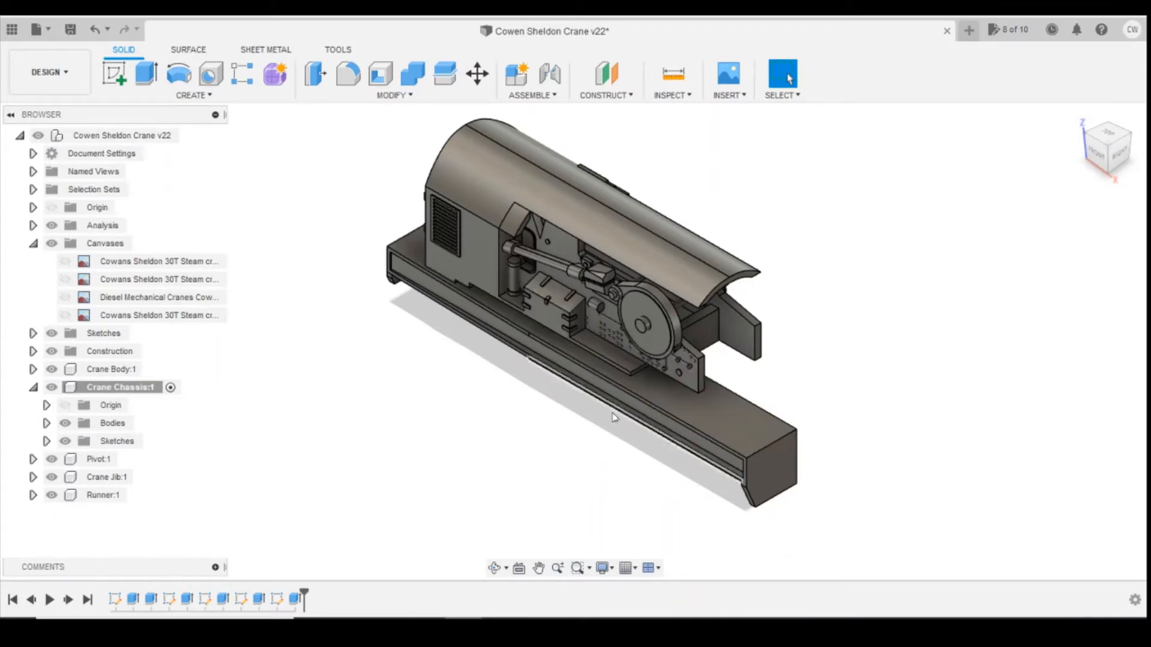
- Switch to the Photos app, examine the two reference photos of the yellow crane's chassis, and return to the Fusion model
{"action": "mouse_move", "coordinate": [506, 619]}
{"action": "left_click", "coordinate": [533, 581]}
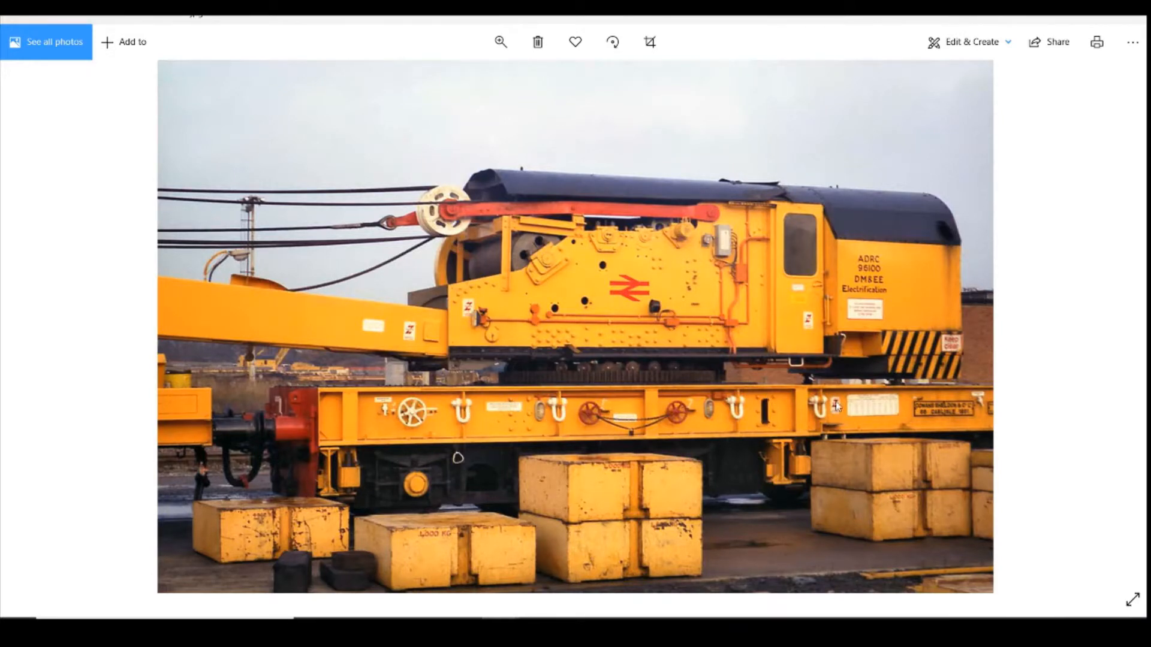
{"action": "key", "text": "Right"}
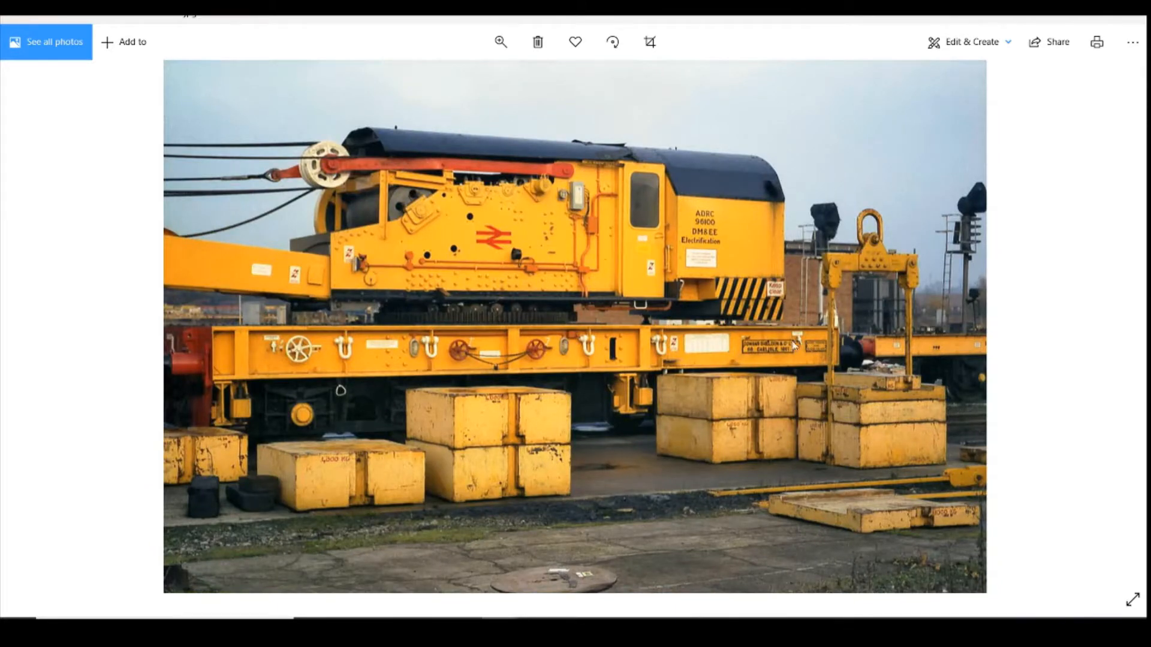
{"action": "key", "text": "Right"}
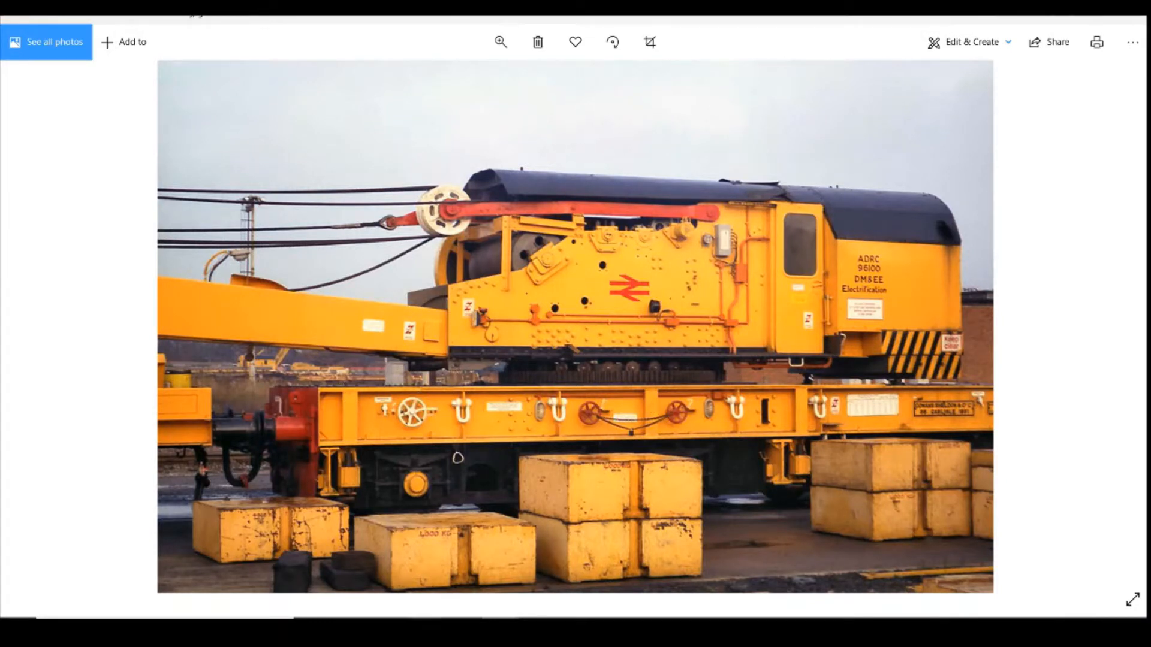
{"action": "left_click", "coordinate": [474, 579]}
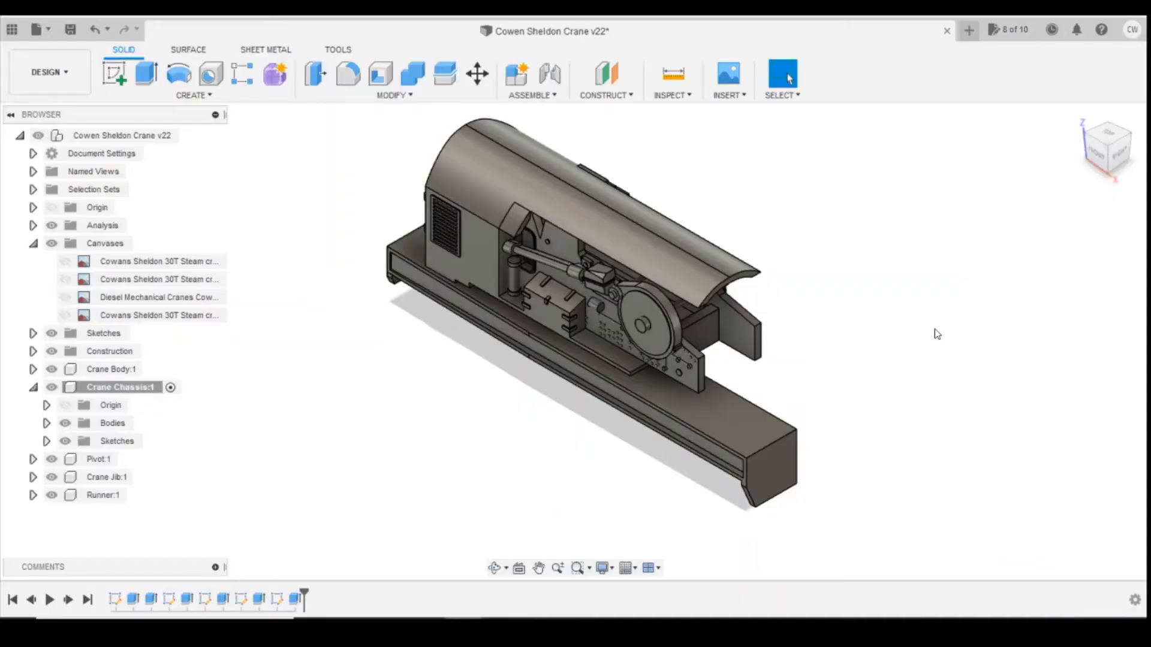
- View the crane from the front and show the side-elevation drawing canvas over the model
{"action": "left_click", "coordinate": [1097, 154]}
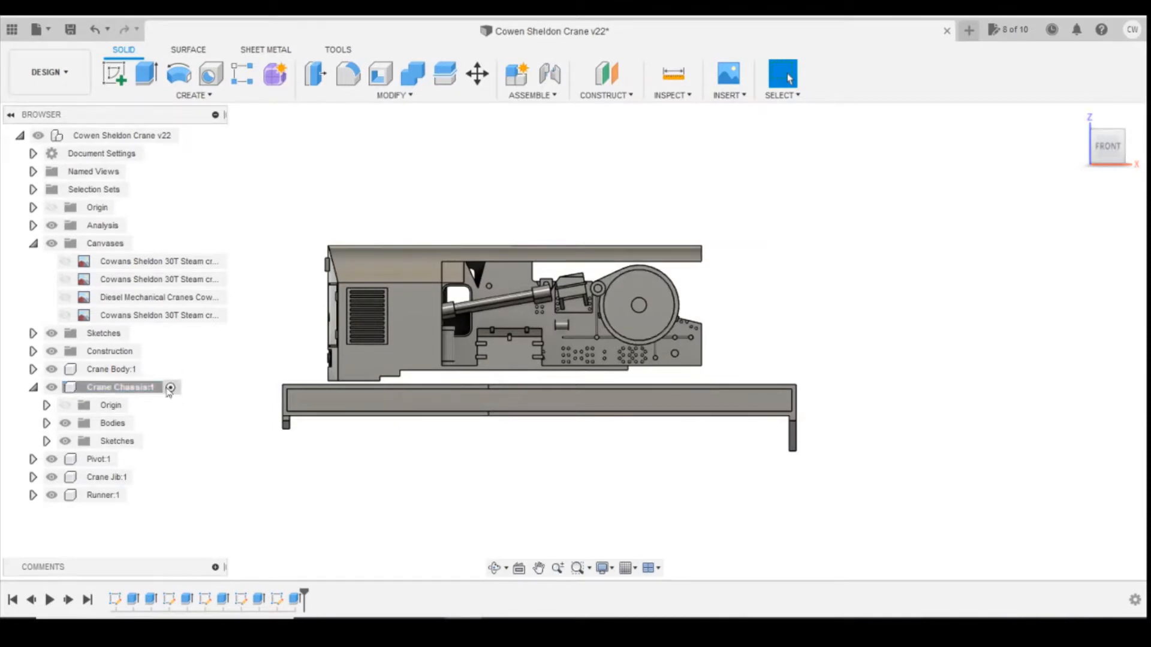
{"action": "left_click", "coordinate": [170, 388]}
{"action": "left_click", "coordinate": [66, 262]}
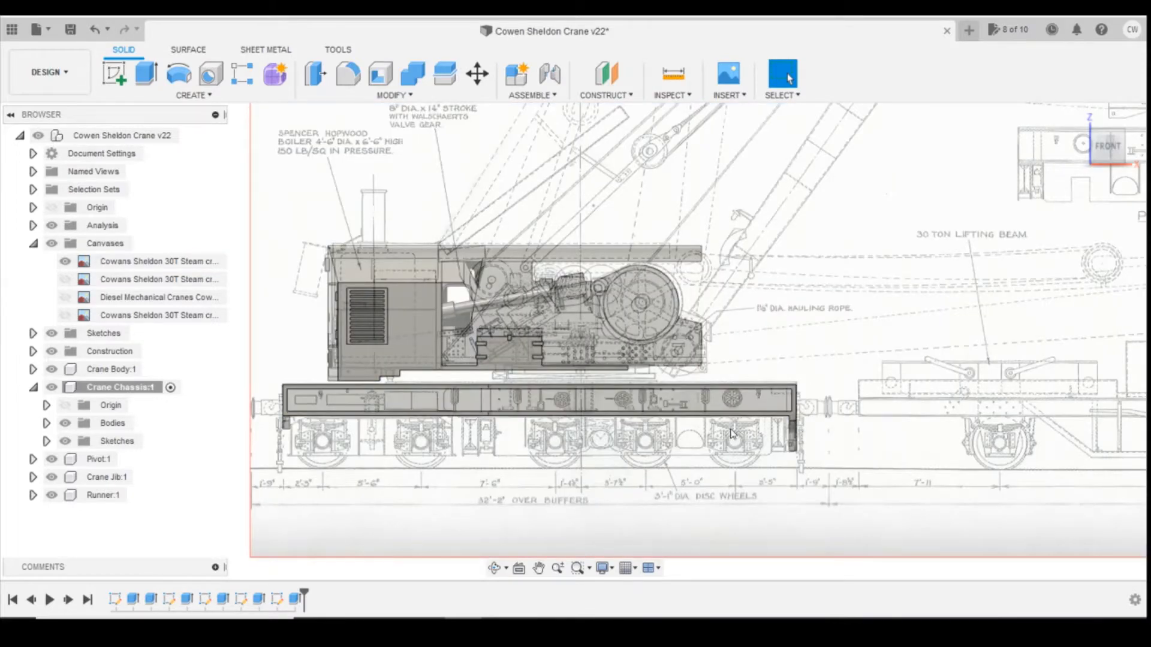
- Examine the chassis side frame against the elevation drawing and the yellow crane's reference photo in the Photos app
{"action": "scroll", "coordinate": [731, 434], "scroll_direction": "up", "scroll_amount": 5}
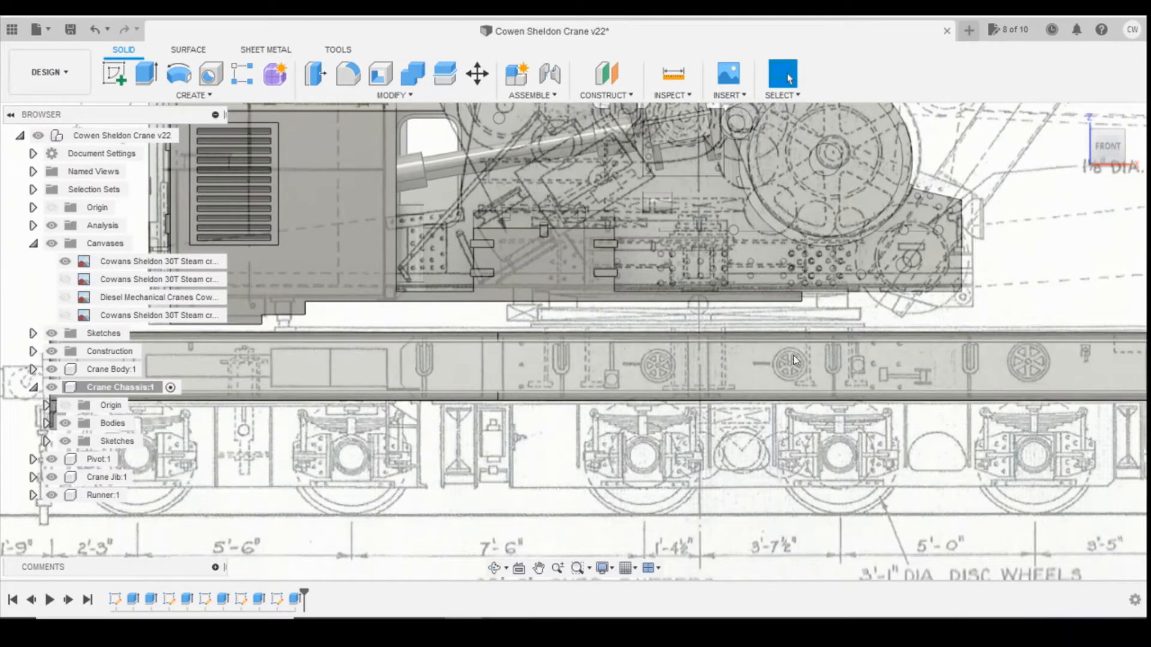
{"action": "scroll", "coordinate": [681, 358], "scroll_direction": "down", "scroll_amount": 3}
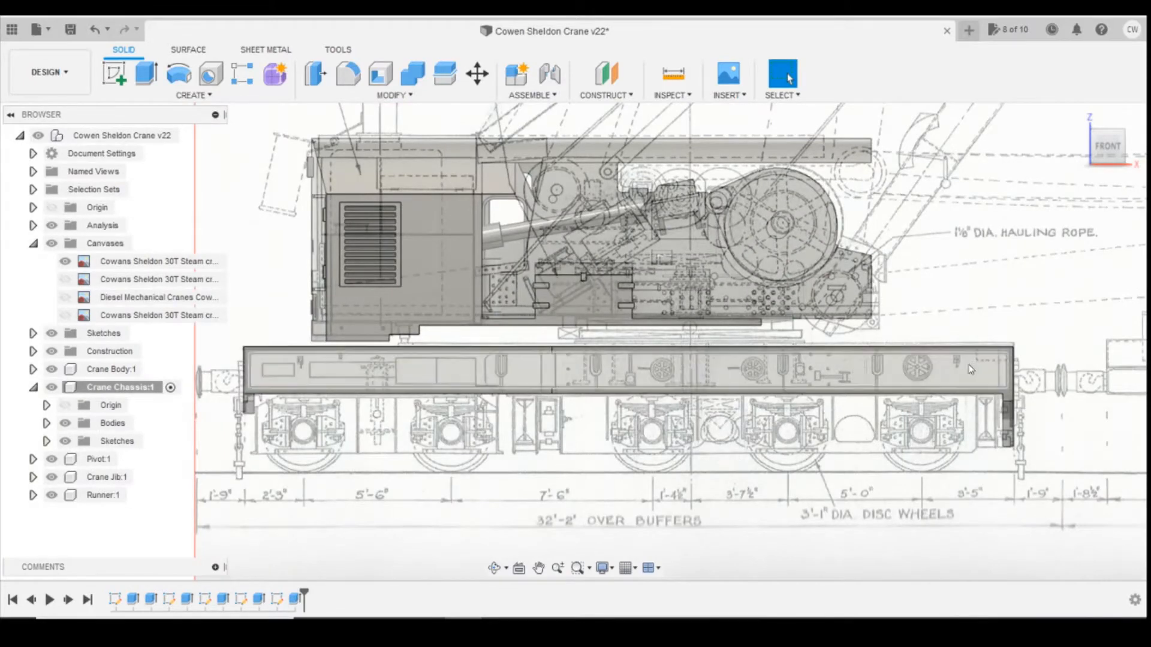
{"action": "scroll", "coordinate": [1013, 373], "scroll_direction": "up", "scroll_amount": 5}
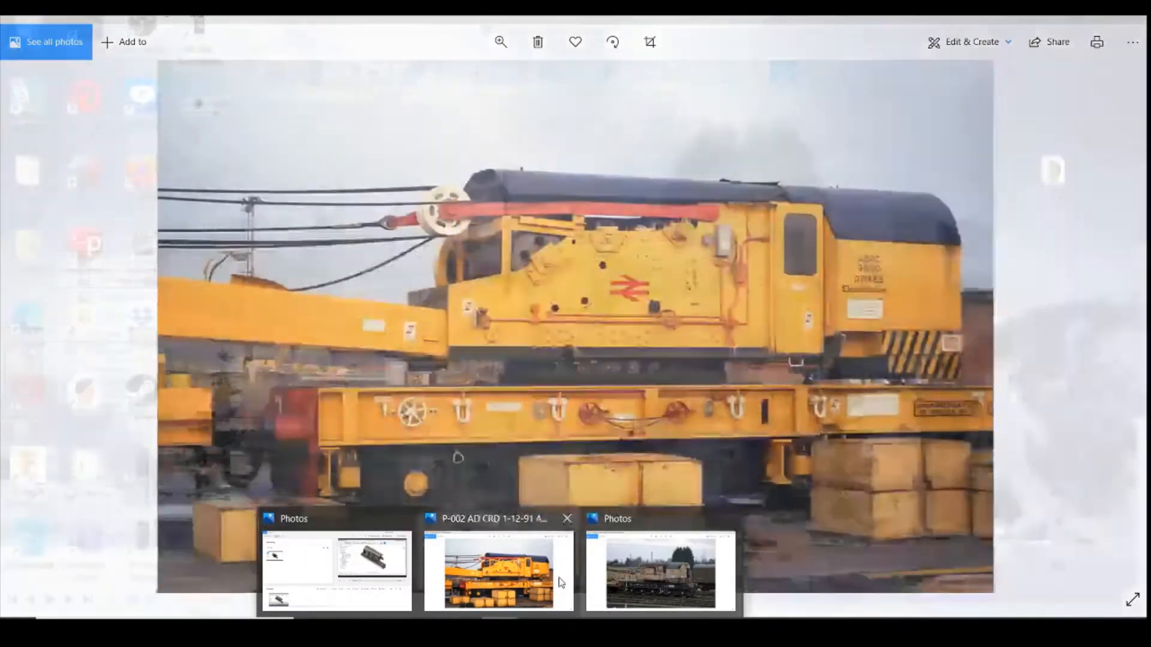
{"action": "left_click", "coordinate": [499, 567]}
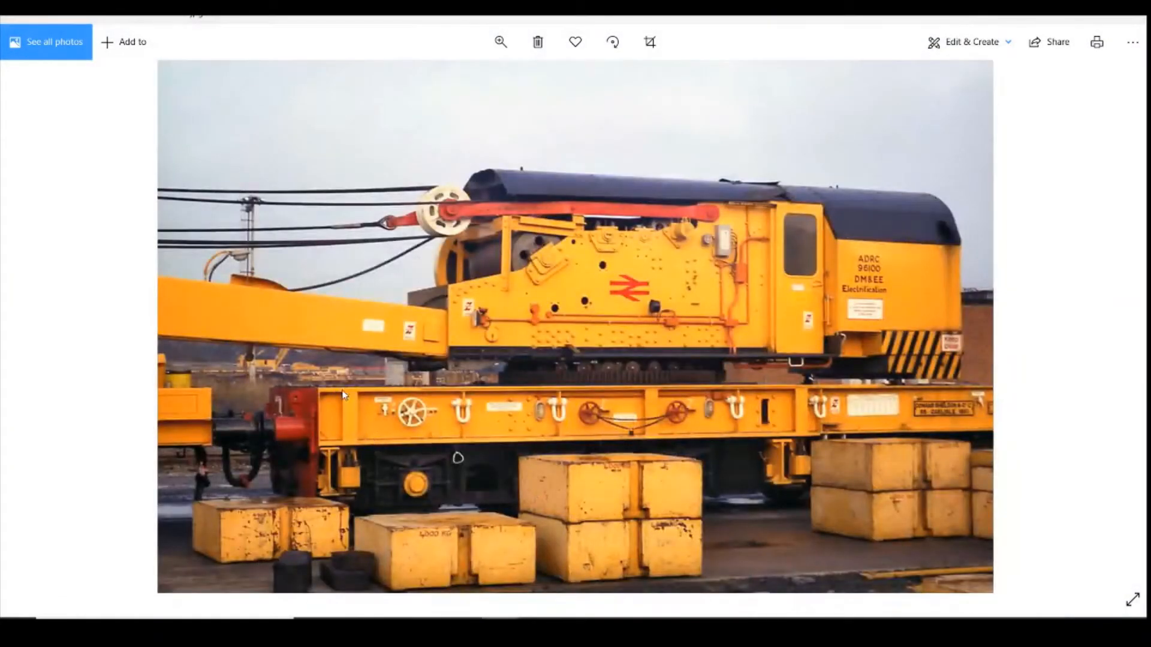
{"action": "key", "text": "alt+Tab"}
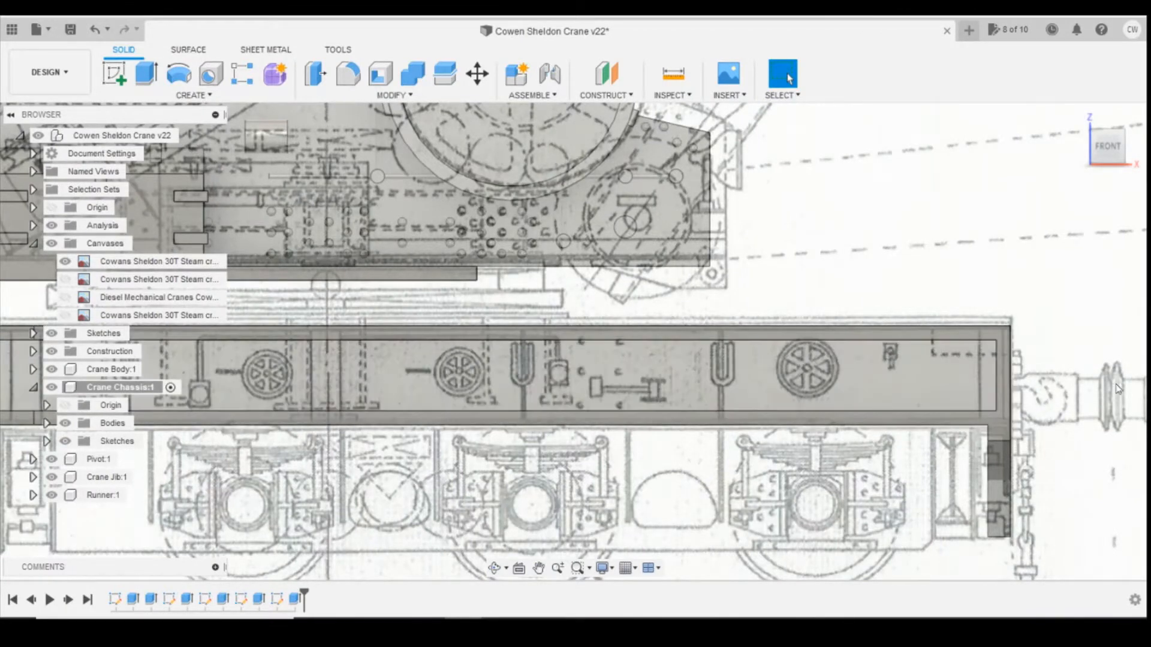
{"action": "scroll", "coordinate": [625, 371], "scroll_direction": "down", "scroll_amount": 3}
{"action": "scroll", "coordinate": [454, 376], "scroll_direction": "up", "scroll_amount": 3}
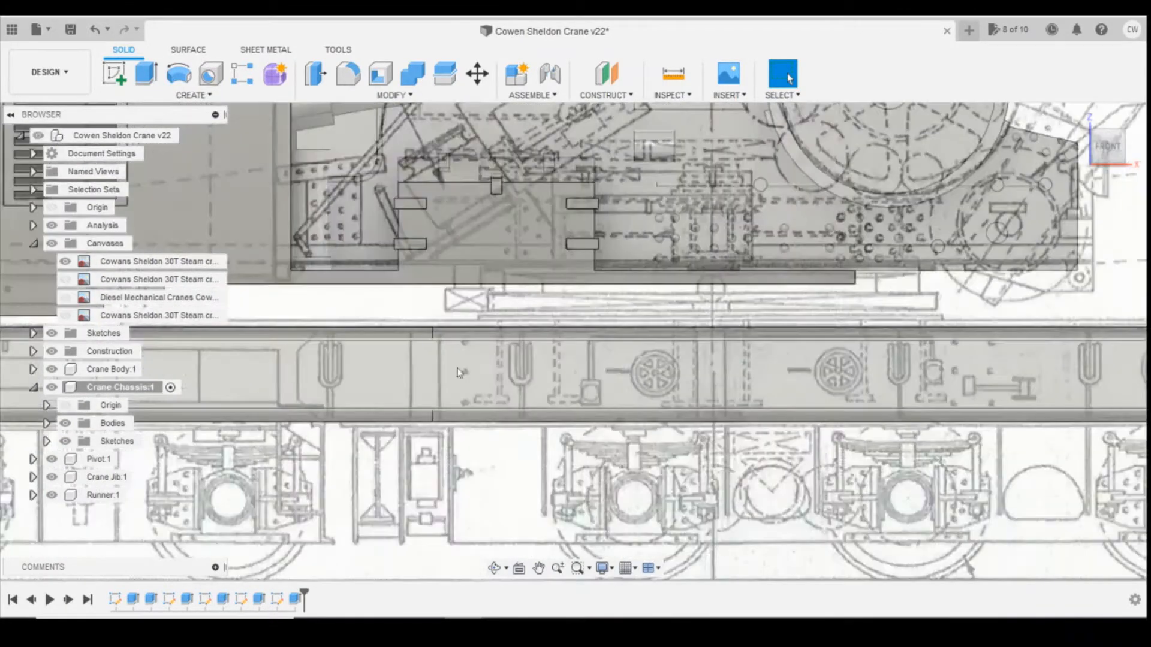
- View the crane from the top and show the plan drawing canvas over the model
{"action": "left_click_drag", "start_coordinate": [1112, 161], "coordinate": [1110, 151]}
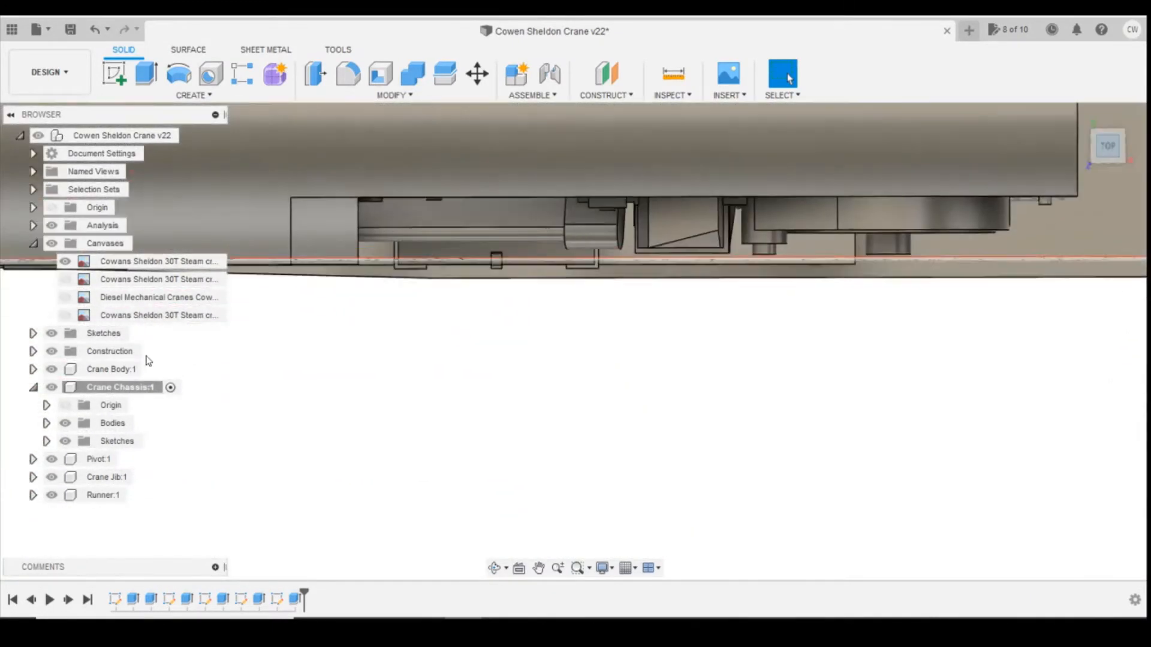
{"action": "left_click", "coordinate": [68, 318]}
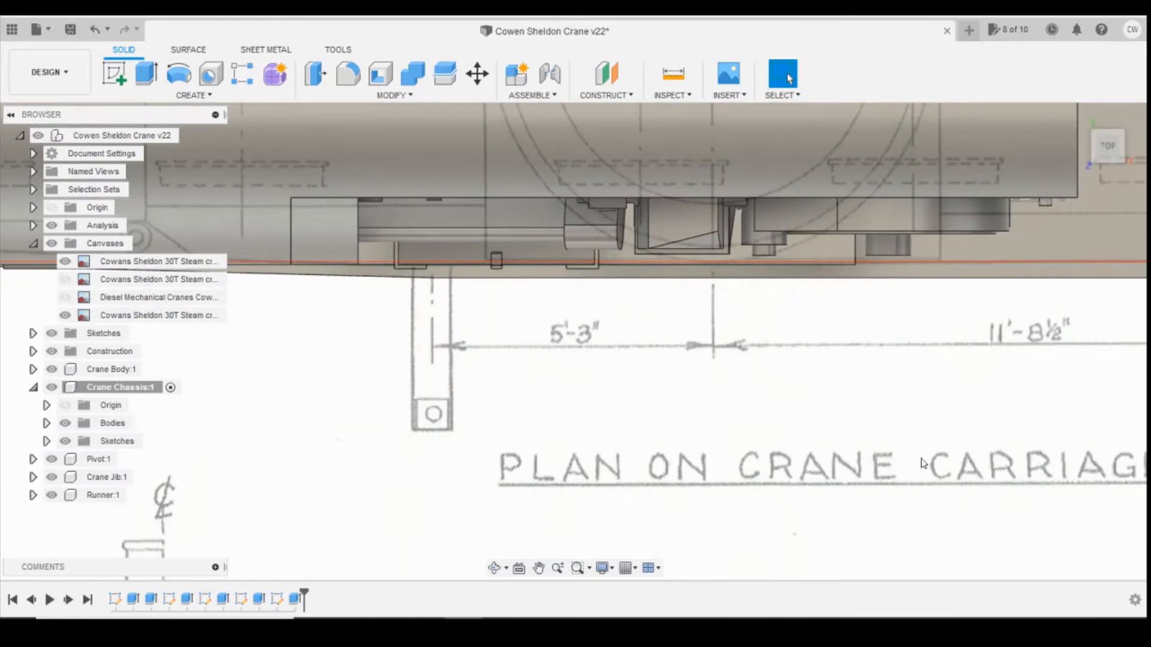
{"action": "scroll", "coordinate": [752, 425], "scroll_direction": "down", "scroll_amount": 5}
{"action": "scroll", "coordinate": [710, 378], "scroll_direction": "up", "scroll_amount": 7}
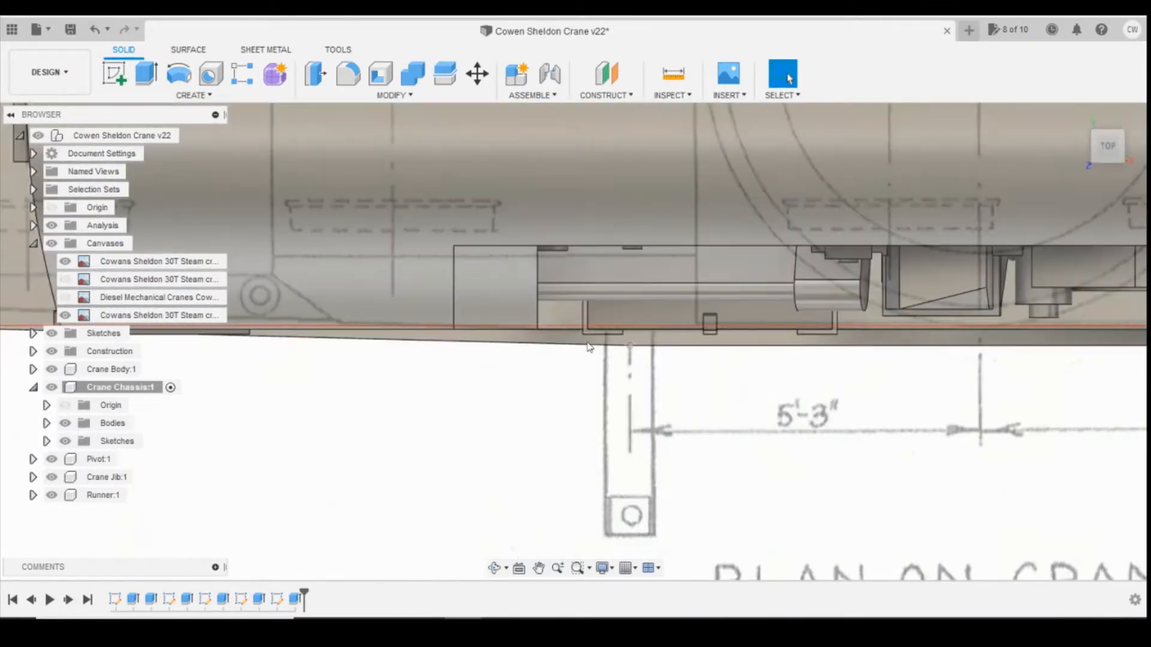
- Compare where the chassis side starts to taper in the elevation drawing, the plan drawing and the crane's reference photo
{"action": "left_click", "coordinate": [1108, 162]}
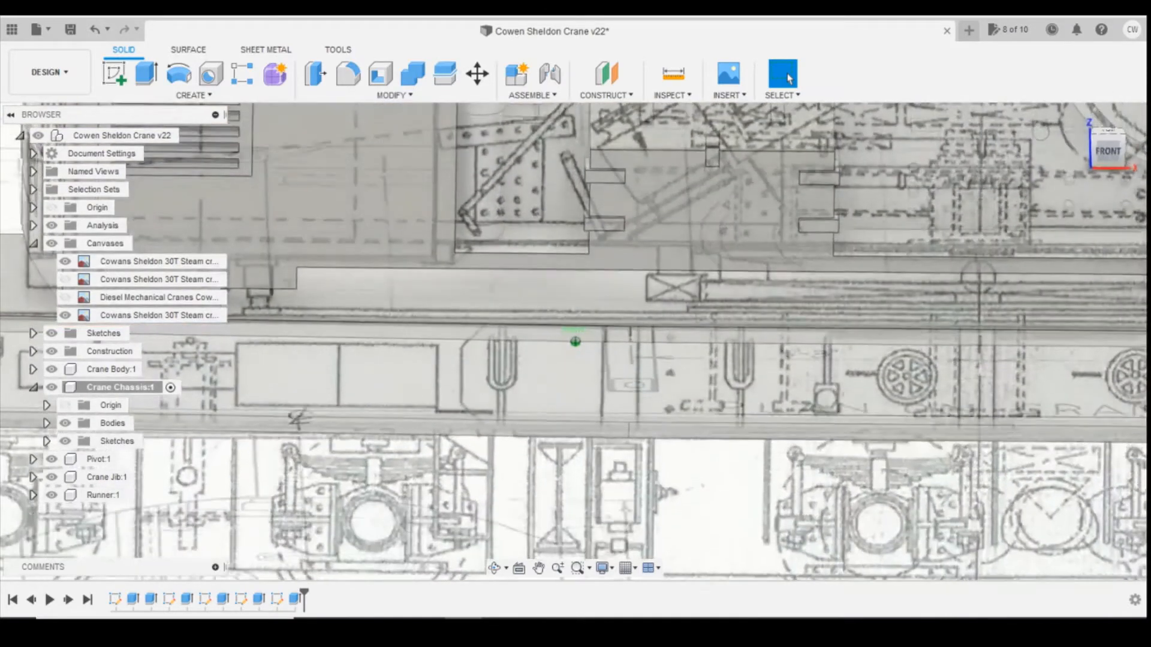
{"action": "left_click_drag", "start_coordinate": [1105, 131], "coordinate": [1102, 154]}
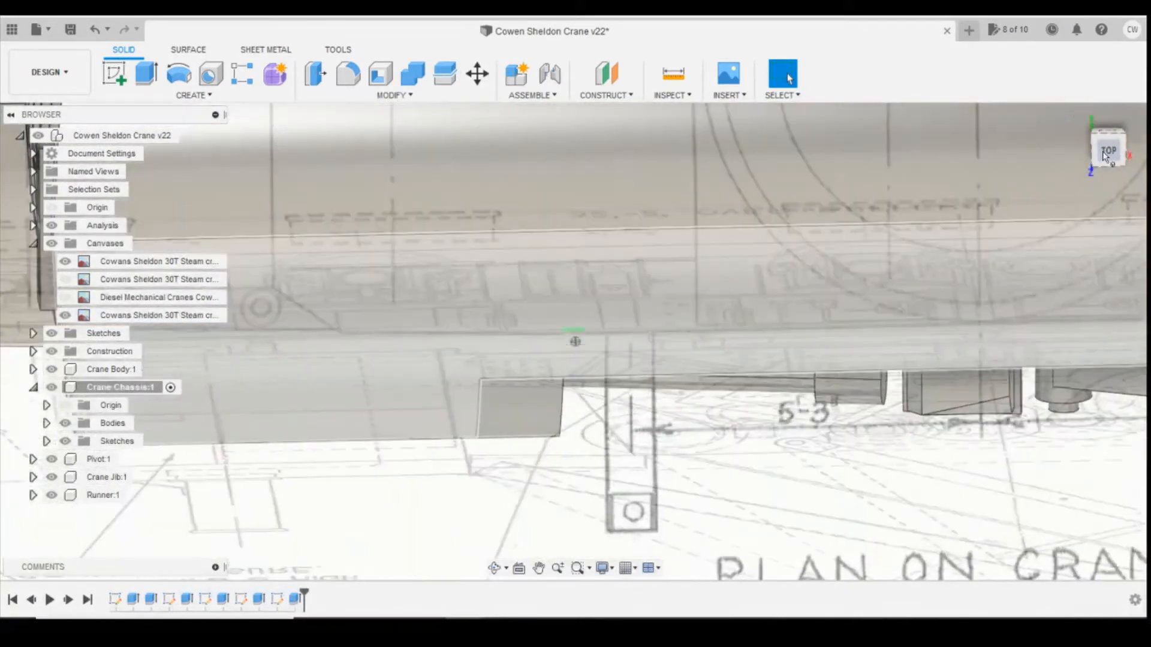
{"action": "left_click", "coordinate": [1106, 153]}
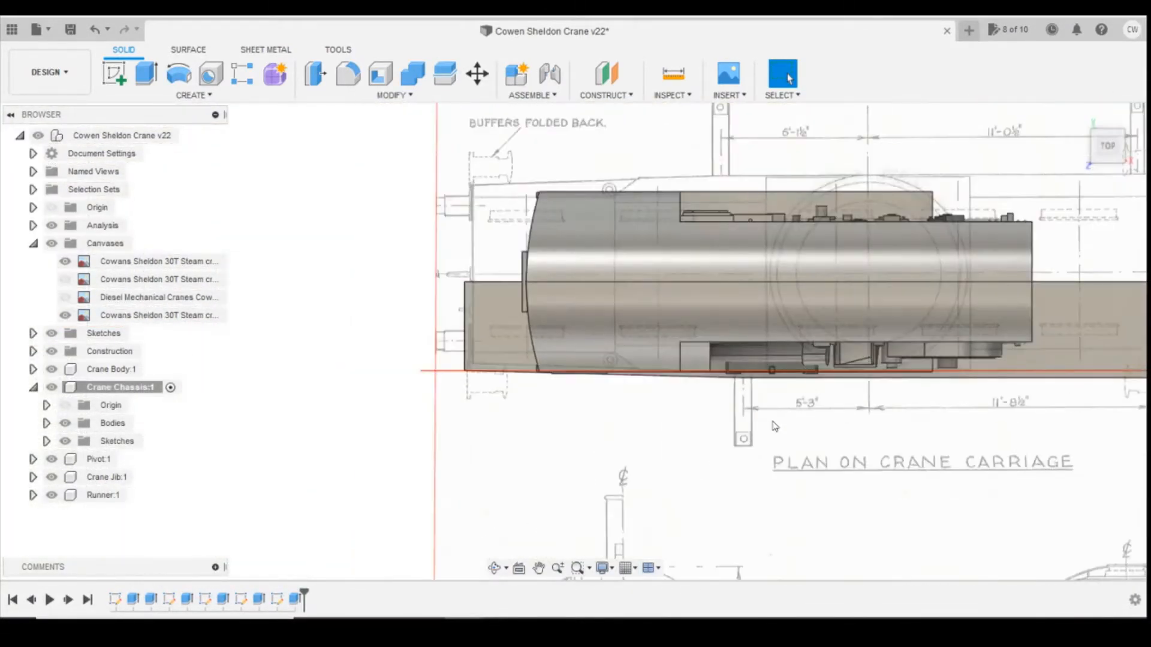
{"action": "scroll", "coordinate": [648, 397], "scroll_direction": "up", "scroll_amount": 3}
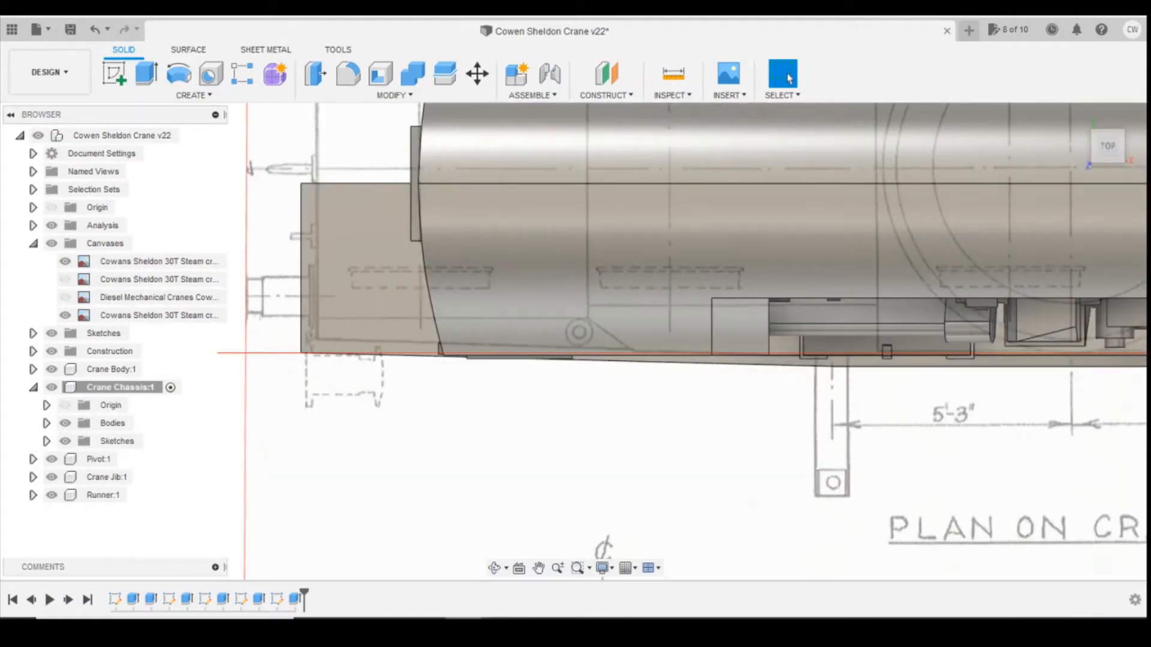
{"action": "left_click", "coordinate": [542, 601]}
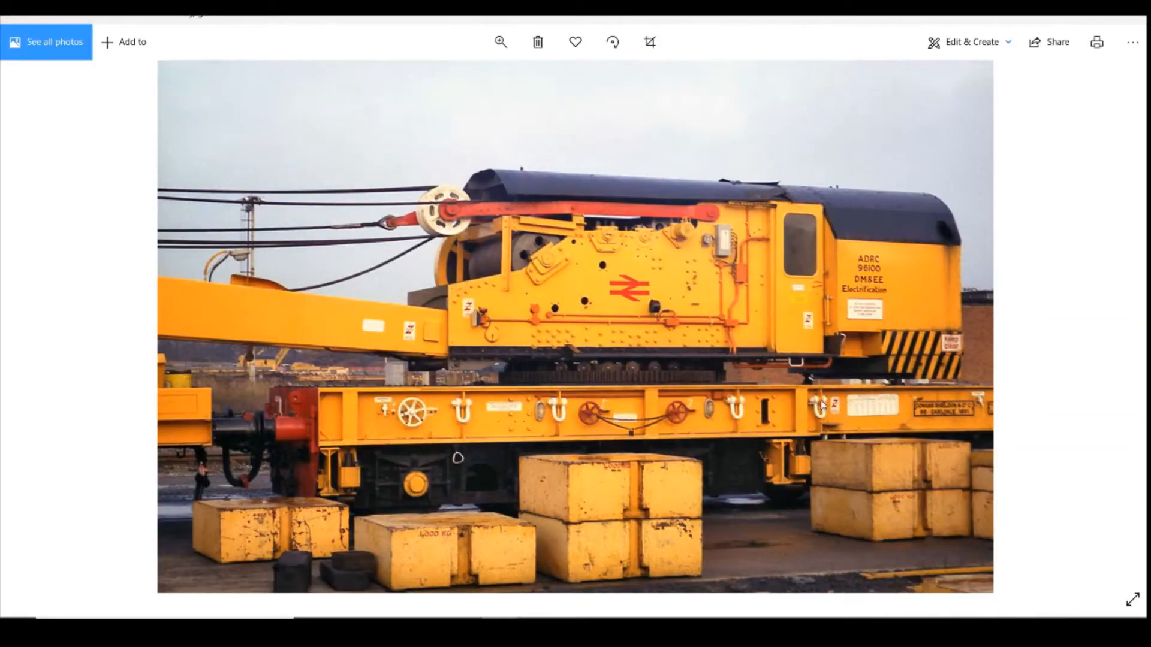
{"action": "key", "text": "alt+Tab"}
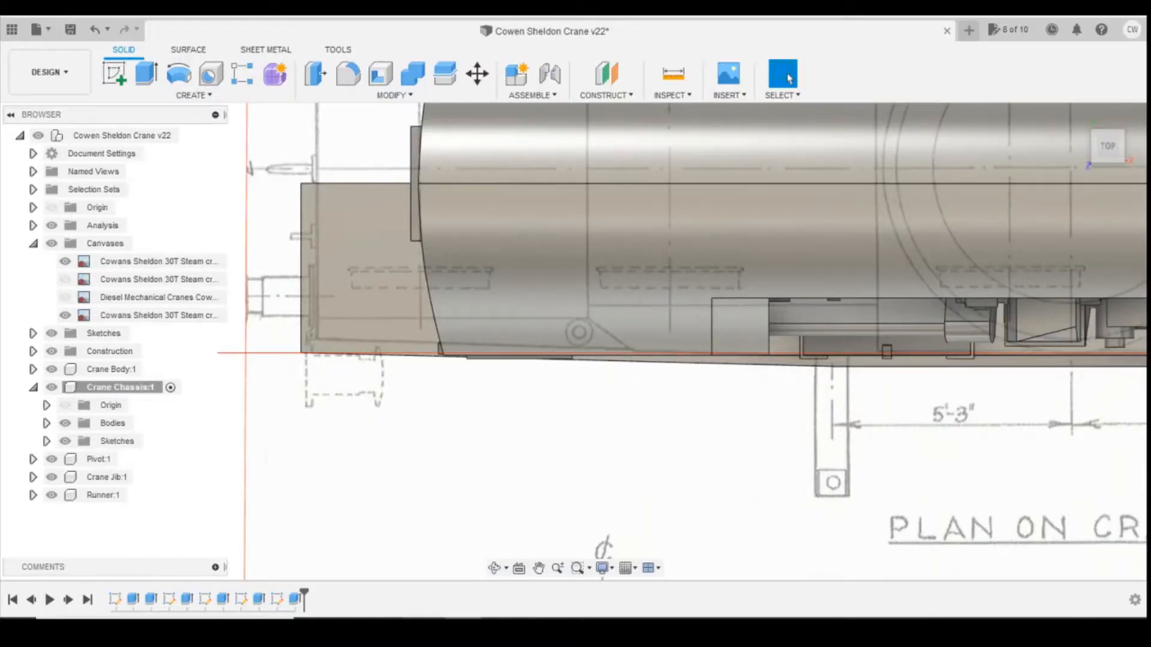
{"action": "key", "text": "alt+Tab"}
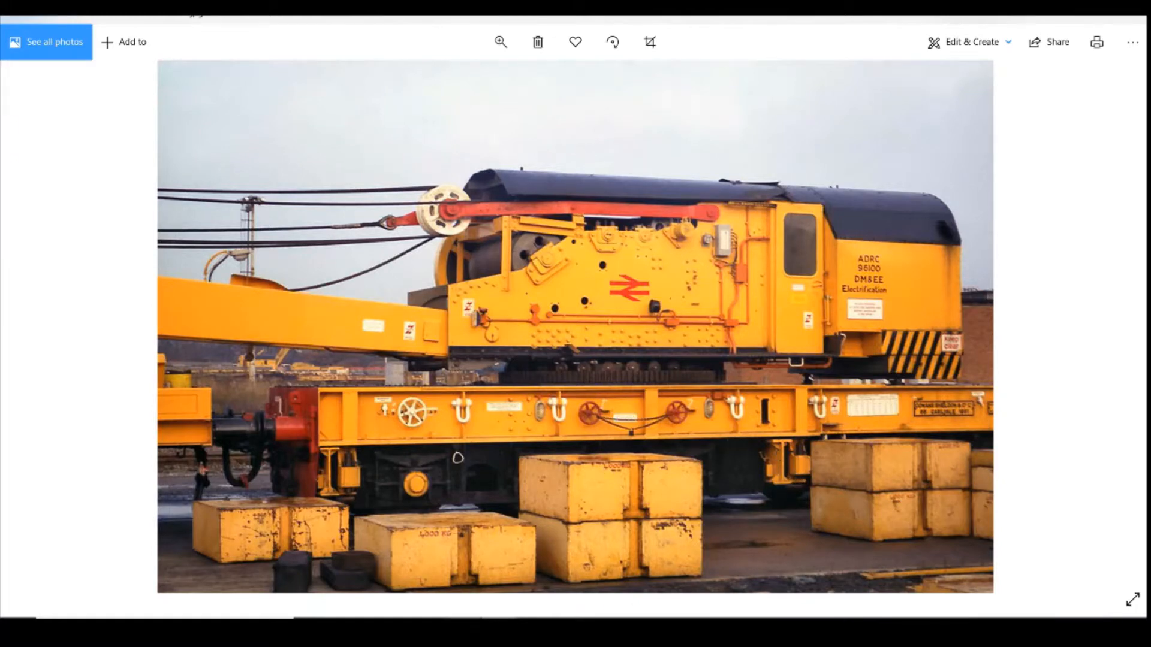
{"action": "left_click", "coordinate": [463, 632]}
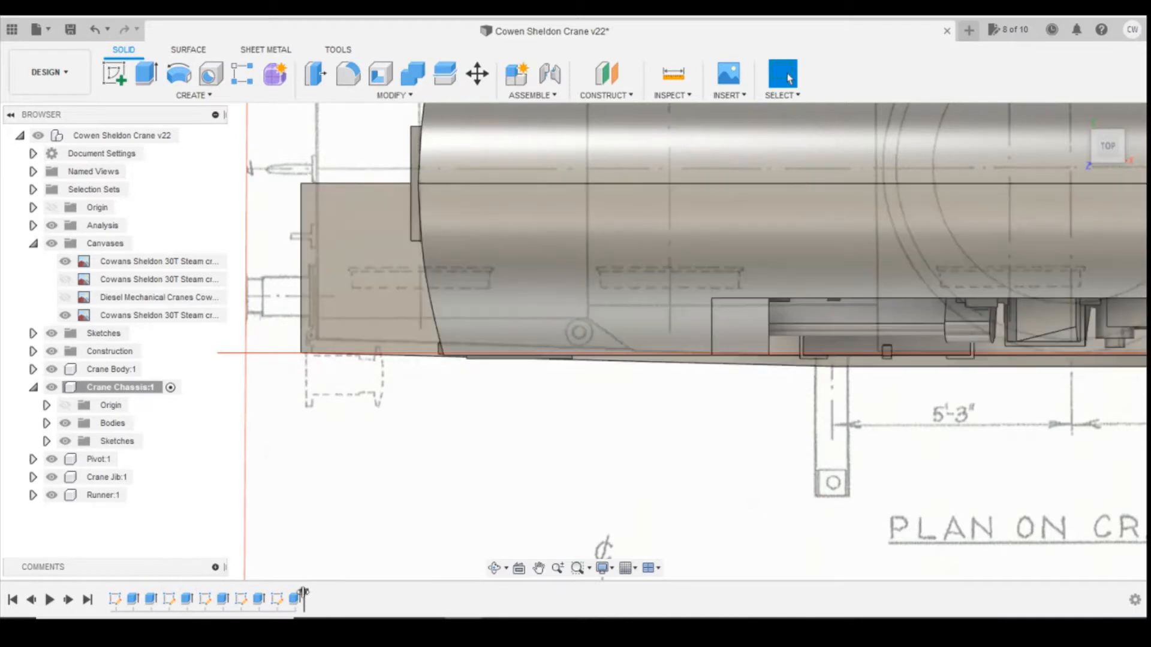
- Edit the chassis taper sketch Sketch6, set the taper's length to 22 mm, and finish the sketch
{"action": "mouse_move", "coordinate": [303, 594]}
{"action": "left_mouse_down"}
{"action": "mouse_move", "coordinate": [213, 592]}
{"action": "mouse_move", "coordinate": [243, 597]}
{"action": "left_mouse_up"}
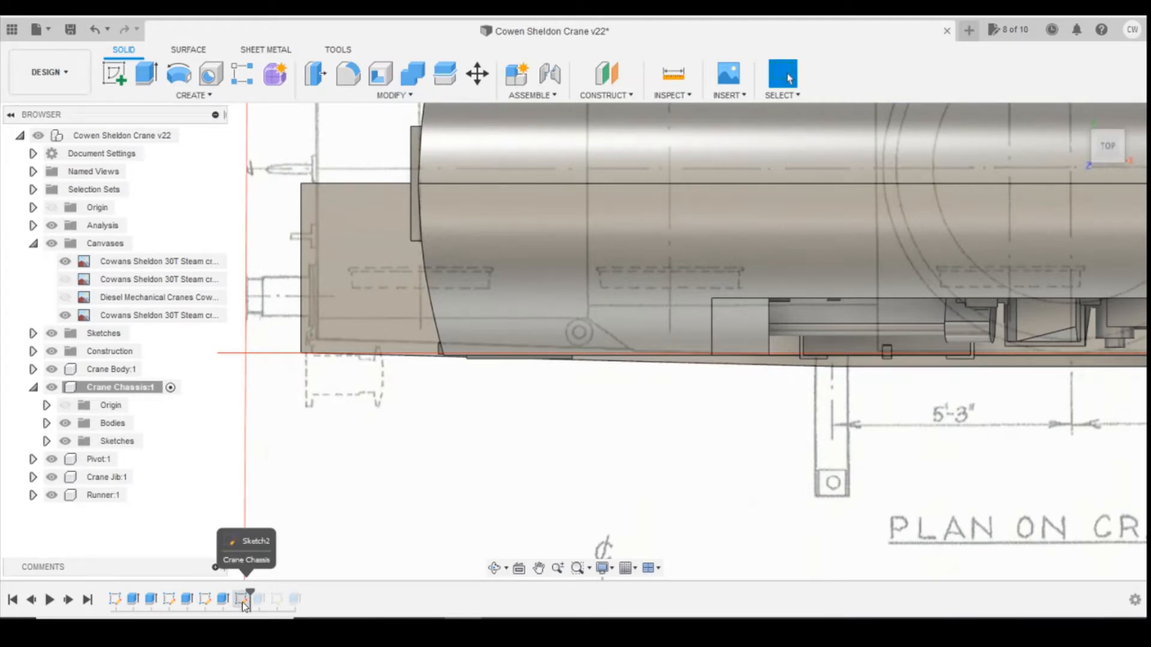
{"action": "right_click", "coordinate": [206, 601]}
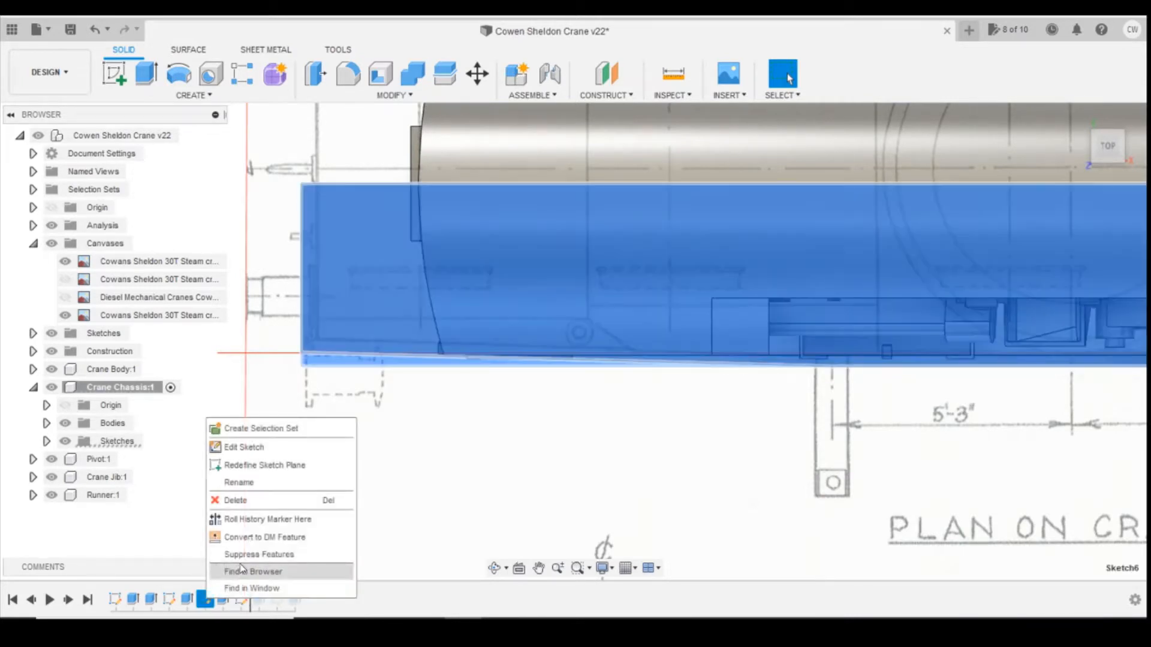
{"action": "left_click", "coordinate": [265, 453]}
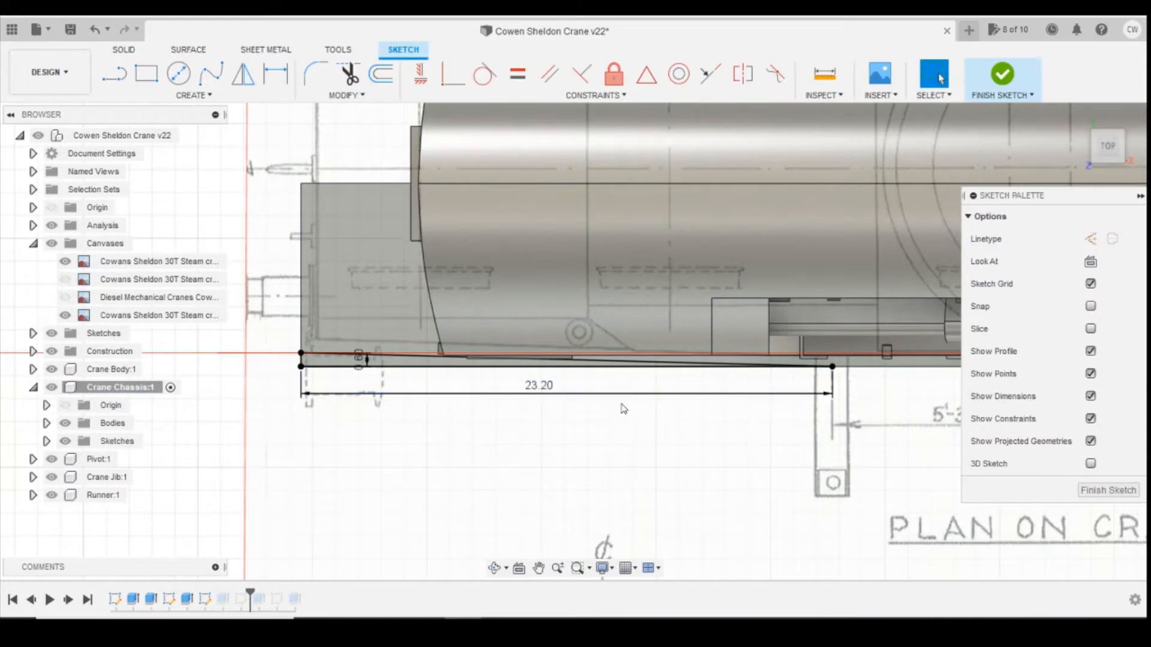
{"action": "double_click", "coordinate": [538, 386]}
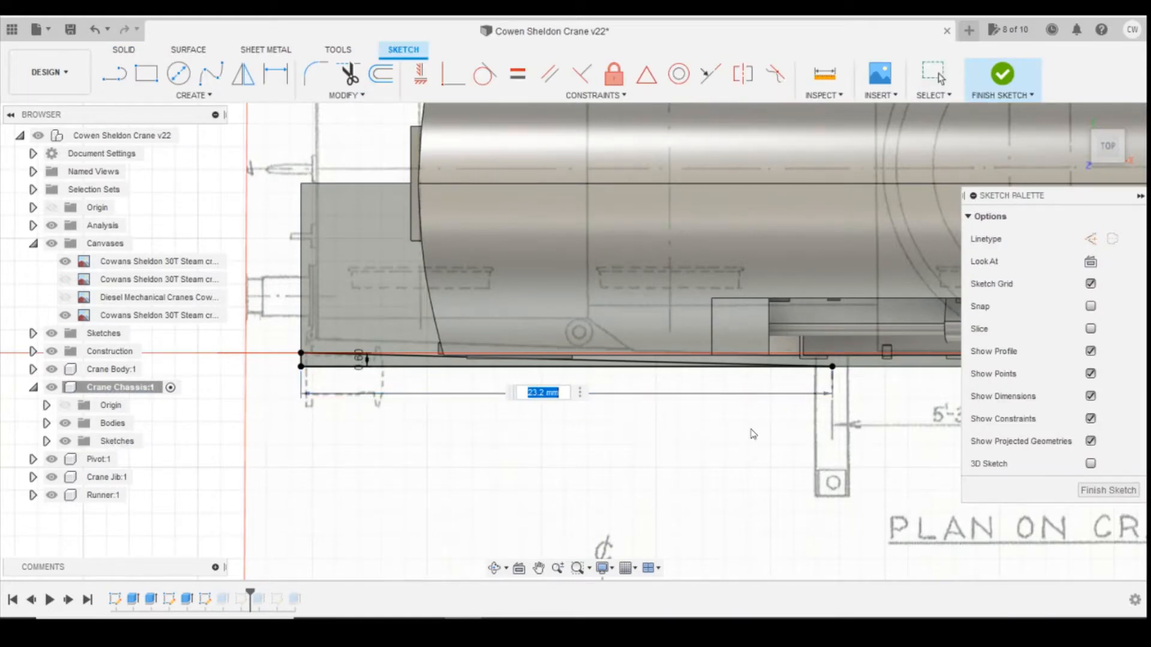
{"action": "type", "text": "22"}
{"action": "key", "text": "Return"}
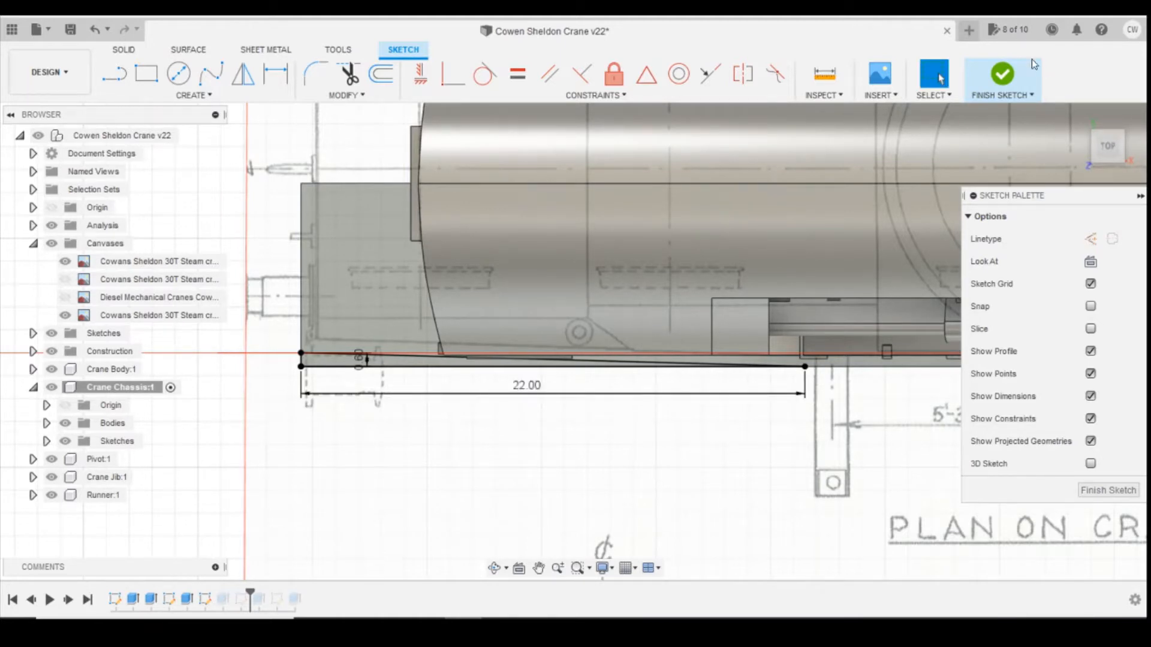
{"action": "left_click", "coordinate": [1003, 76]}
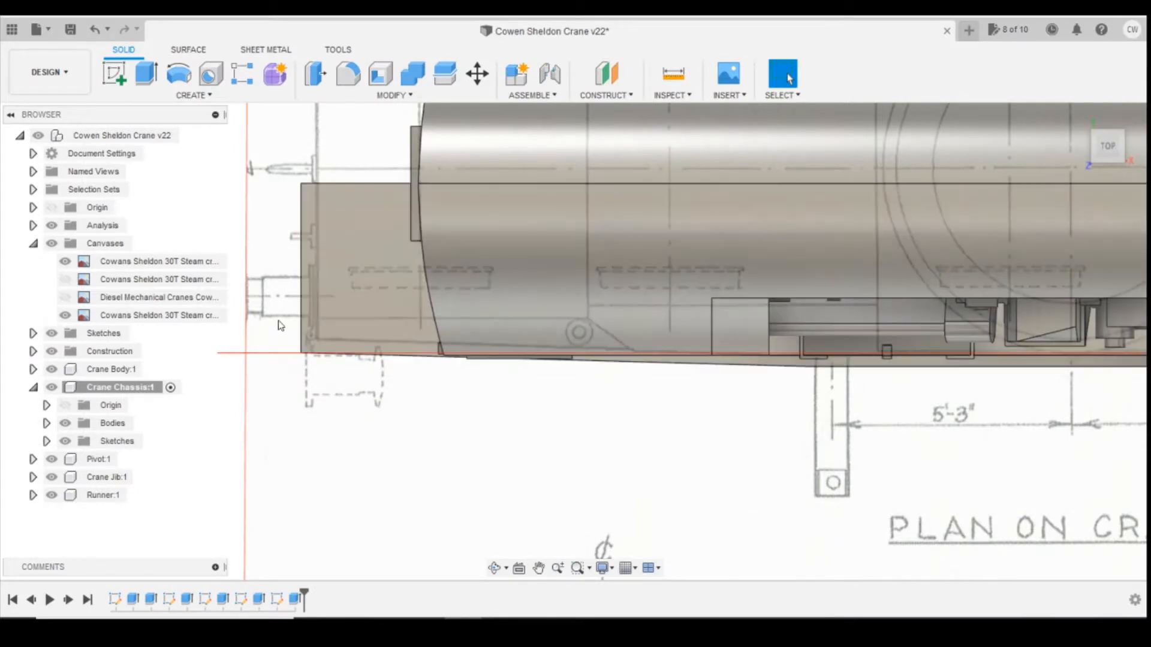
- Check the taper's start on the chassis side in front view against the elevation drawing and the reference photos in the Photos app
{"action": "left_click", "coordinate": [1108, 168]}
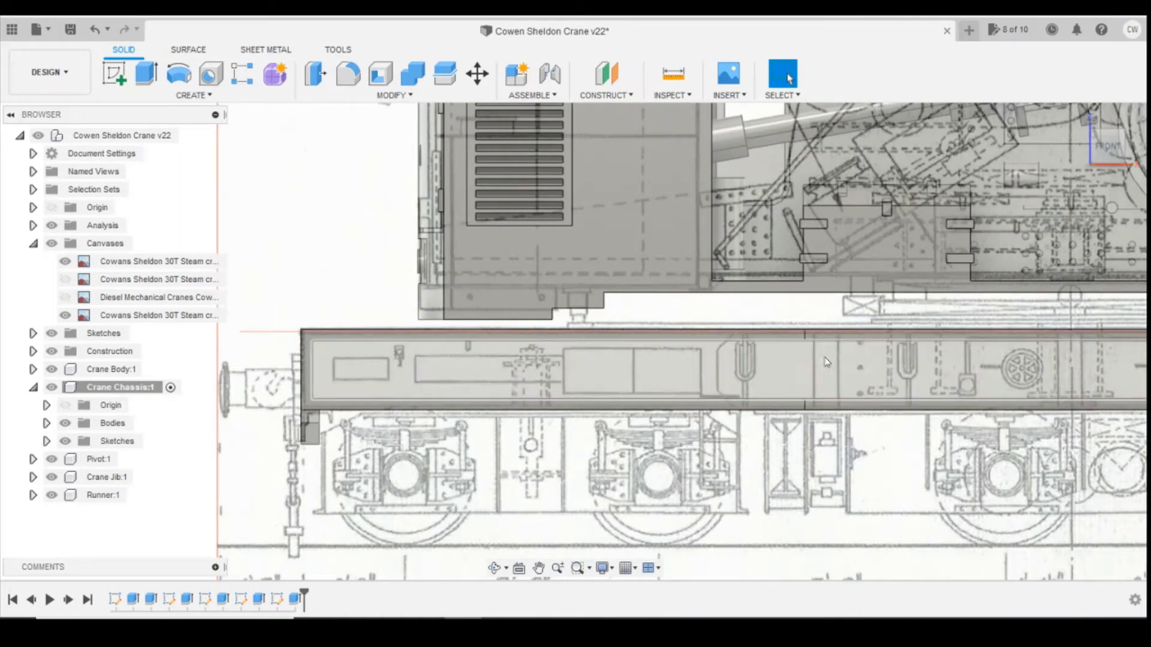
{"action": "mouse_move", "coordinate": [500, 632]}
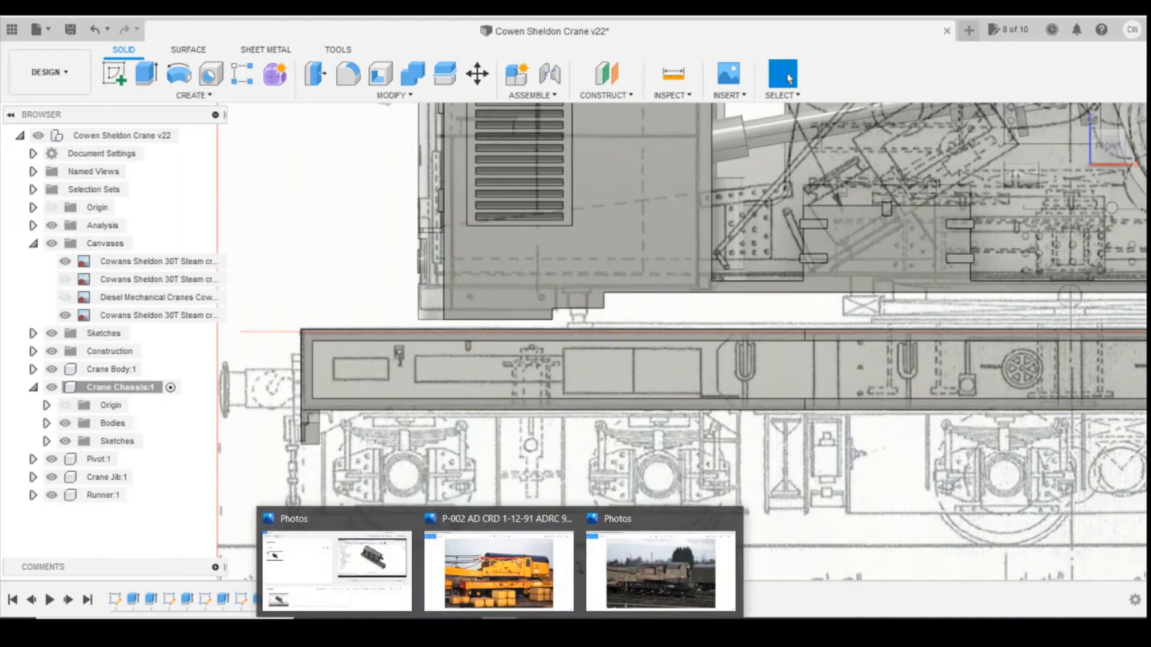
{"action": "left_click", "coordinate": [501, 564]}
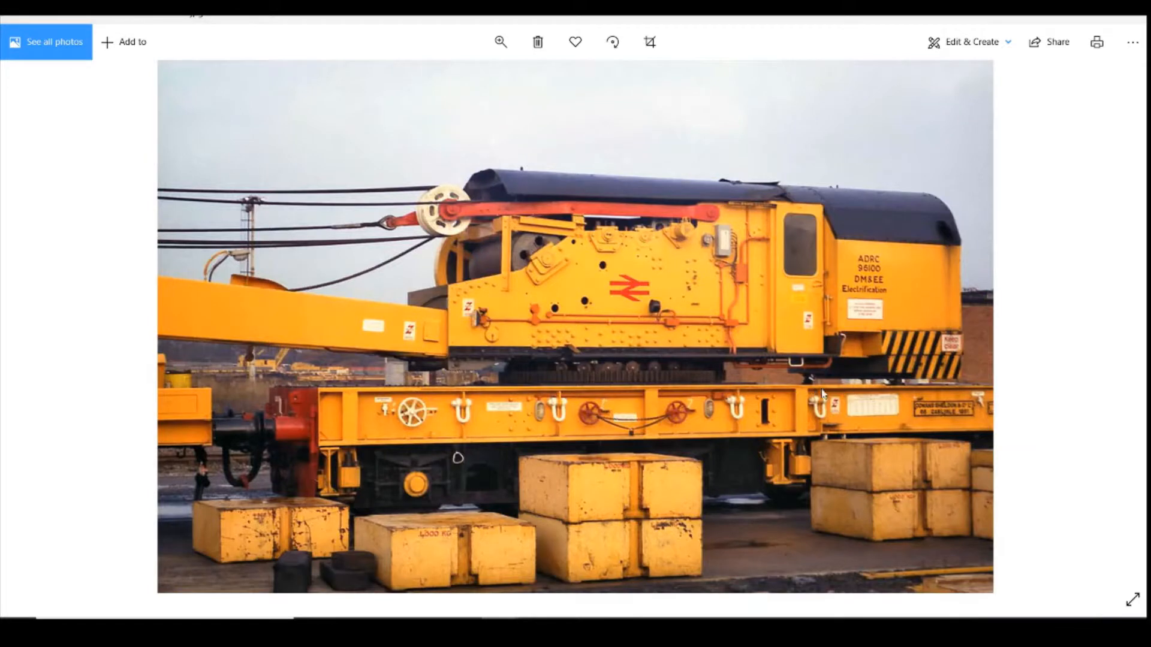
{"action": "key", "text": "Right"}
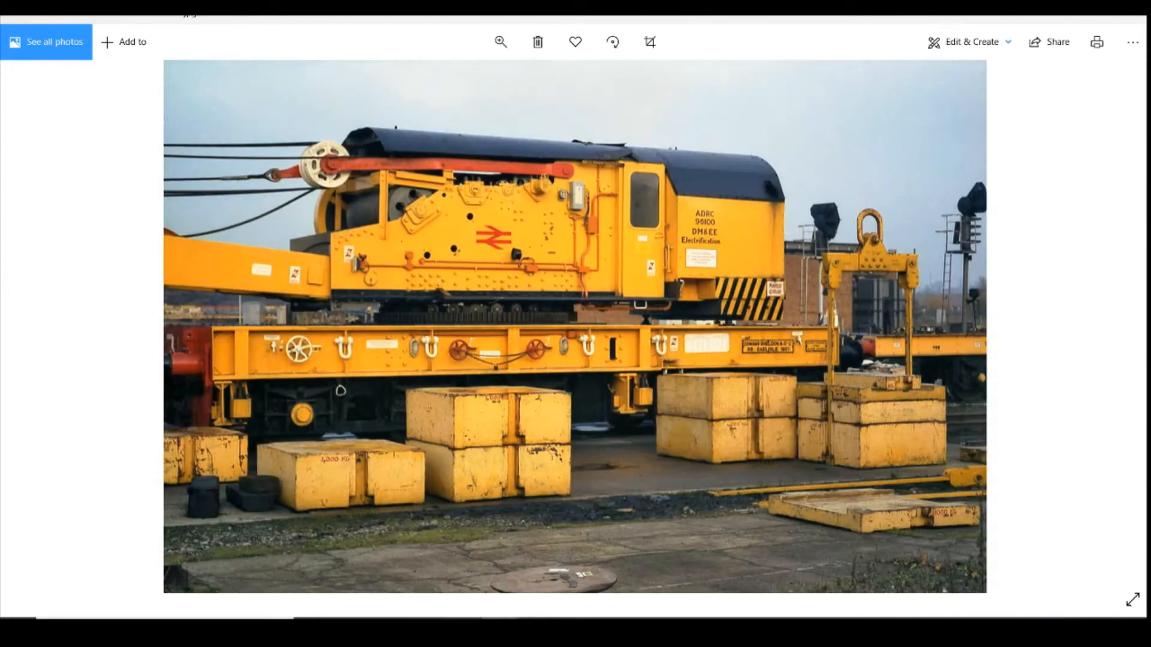
{"action": "key", "text": "alt+Tab"}
{"action": "scroll", "coordinate": [782, 449], "scroll_direction": "down", "scroll_amount": 3}
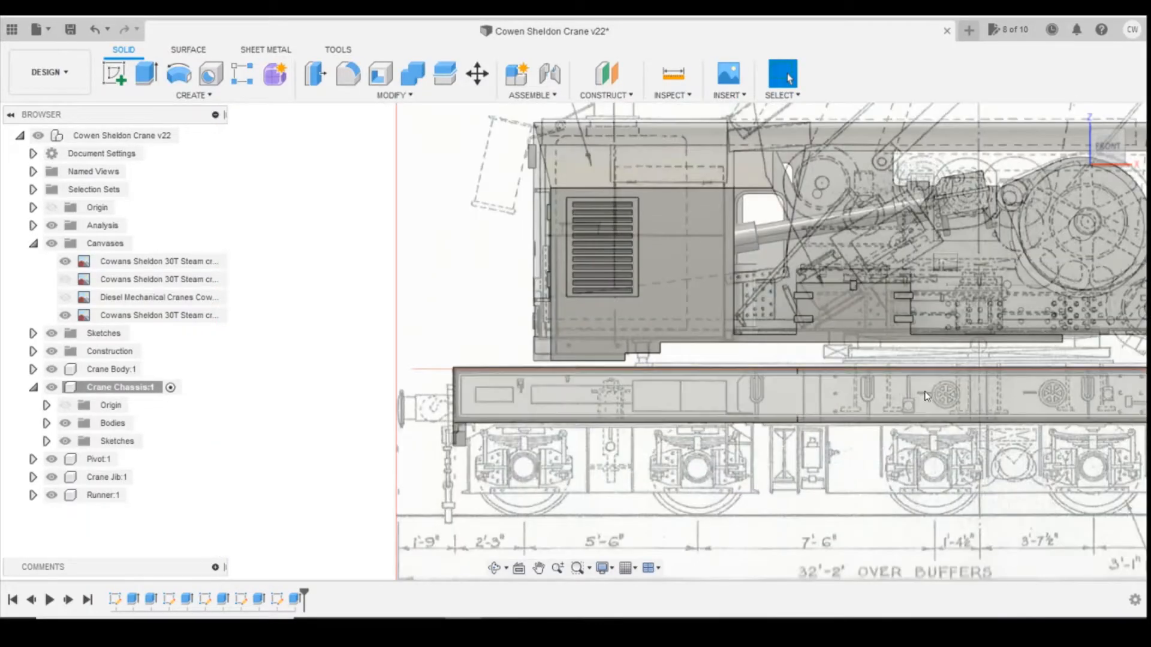
{"action": "scroll", "coordinate": [773, 399], "scroll_direction": "down", "scroll_amount": 3}
{"action": "scroll", "coordinate": [782, 431], "scroll_direction": "up", "scroll_amount": 8}
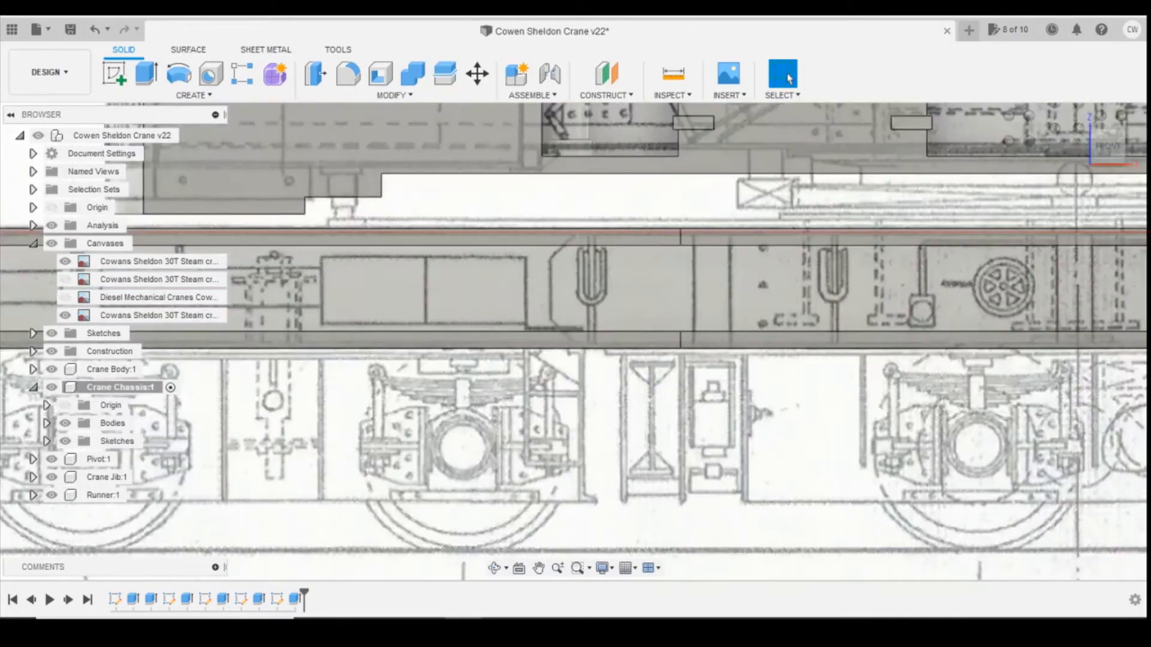
- Start a sketch on the chassis side face and draw a narrow rectangle about 1.08 mm wide just past the taper's start, consulting the reference photo
{"action": "left_click", "coordinate": [117, 76]}
{"action": "left_click", "coordinate": [607, 623]}
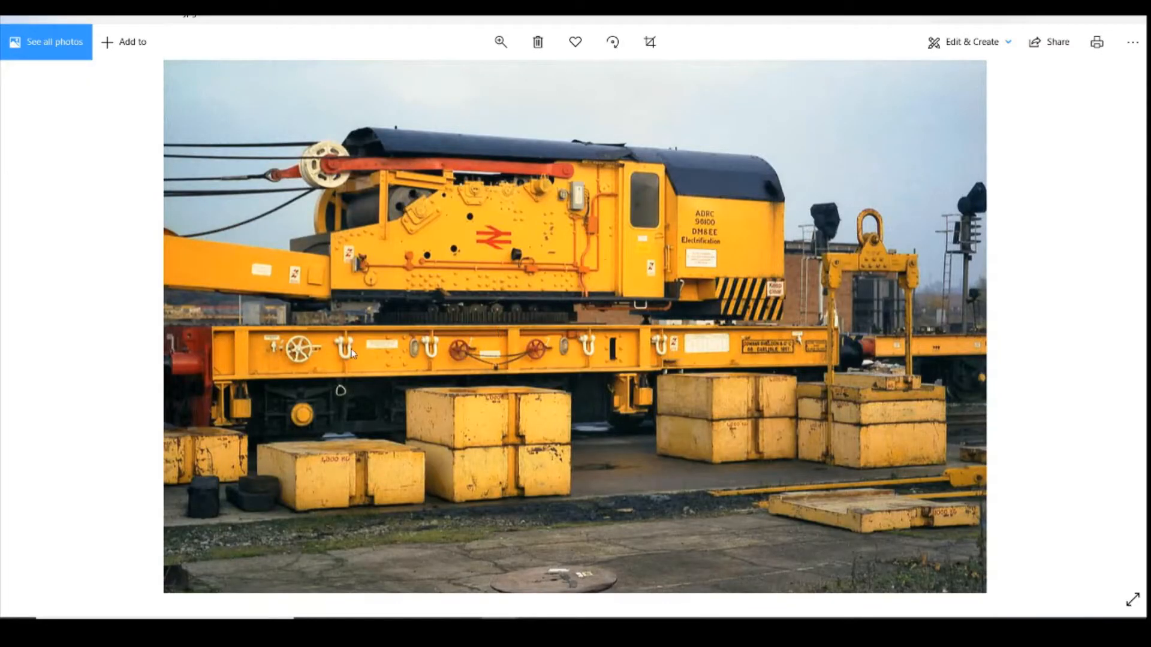
{"action": "left_click", "coordinate": [607, 623]}
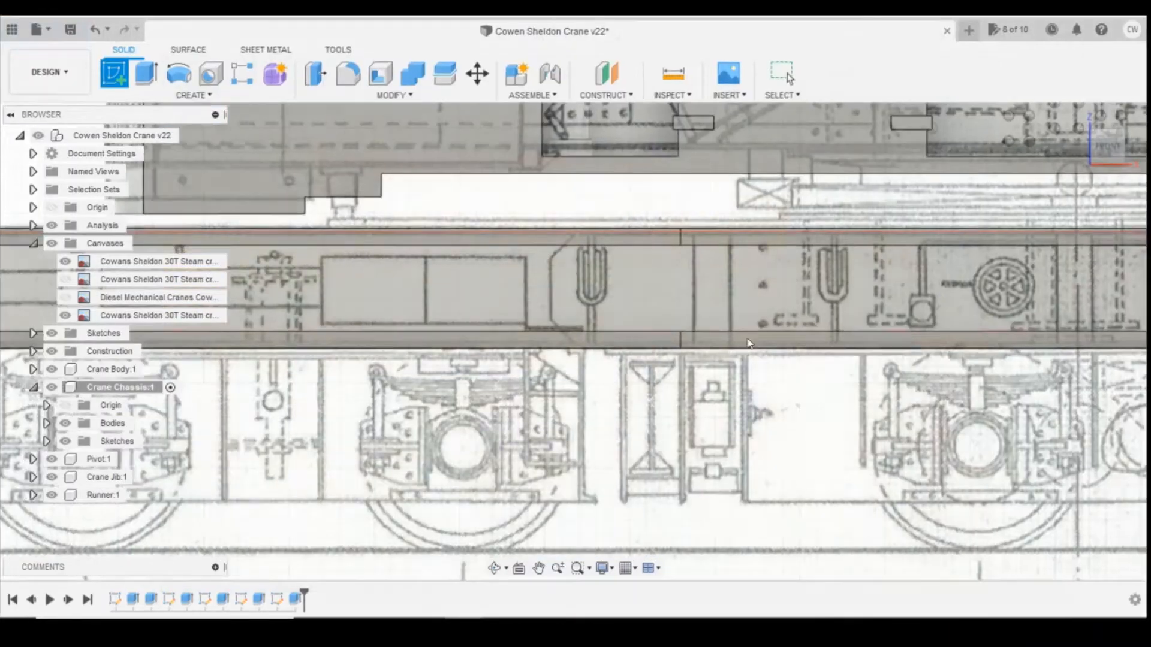
{"action": "left_click", "coordinate": [718, 238]}
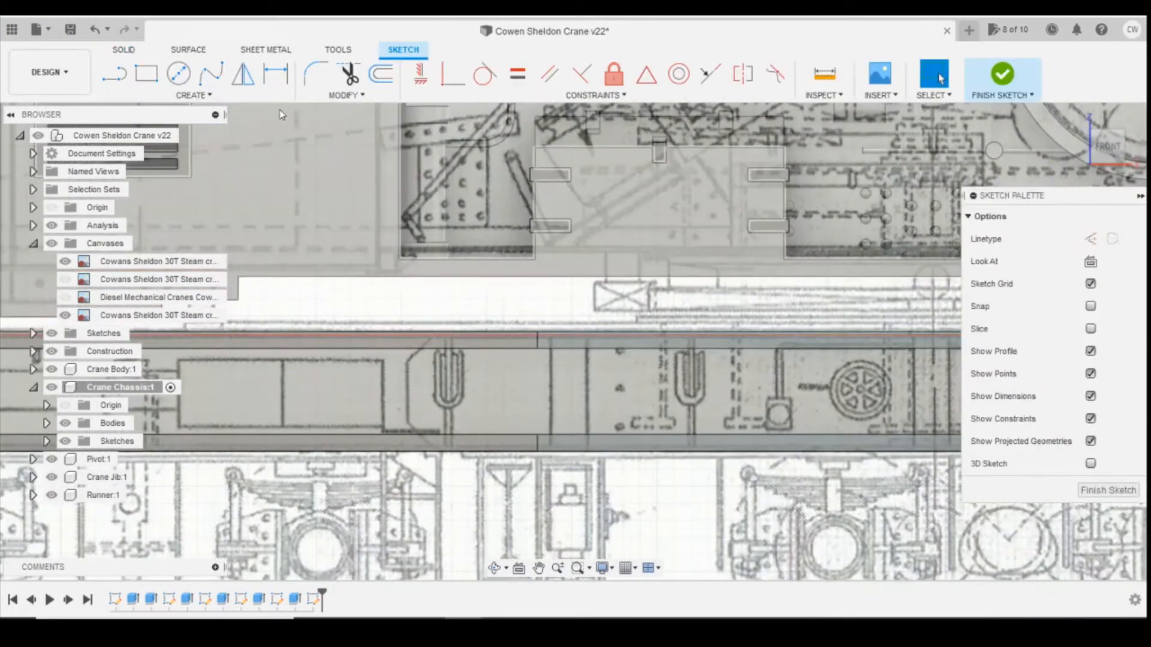
{"action": "key", "text": "r"}
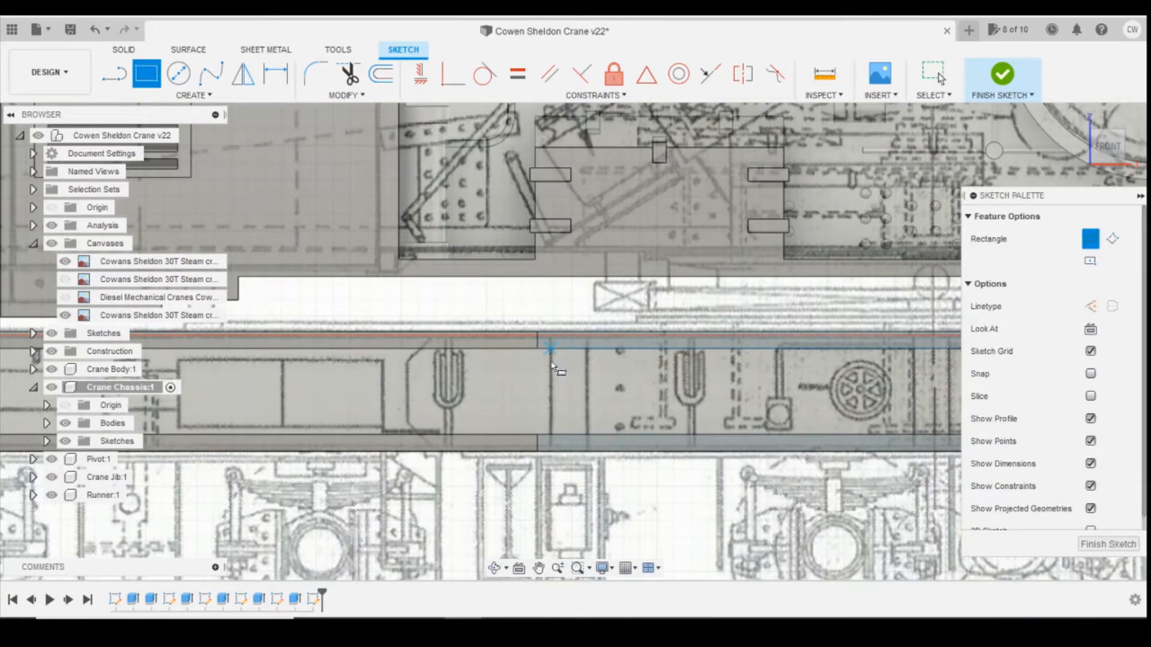
{"action": "left_click", "coordinate": [550, 348]}
{"action": "left_click", "coordinate": [585, 434]}
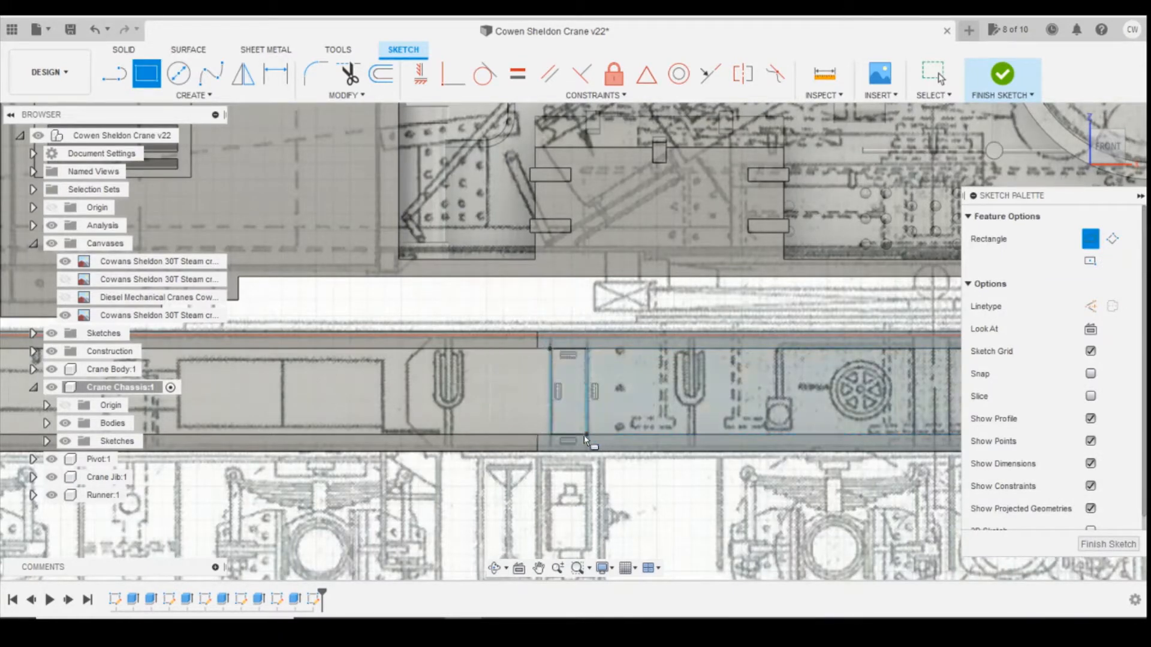
{"action": "scroll", "coordinate": [570, 438], "scroll_direction": "down", "scroll_amount": 3}
{"action": "scroll", "coordinate": [512, 433], "scroll_direction": "up", "scroll_amount": 2}
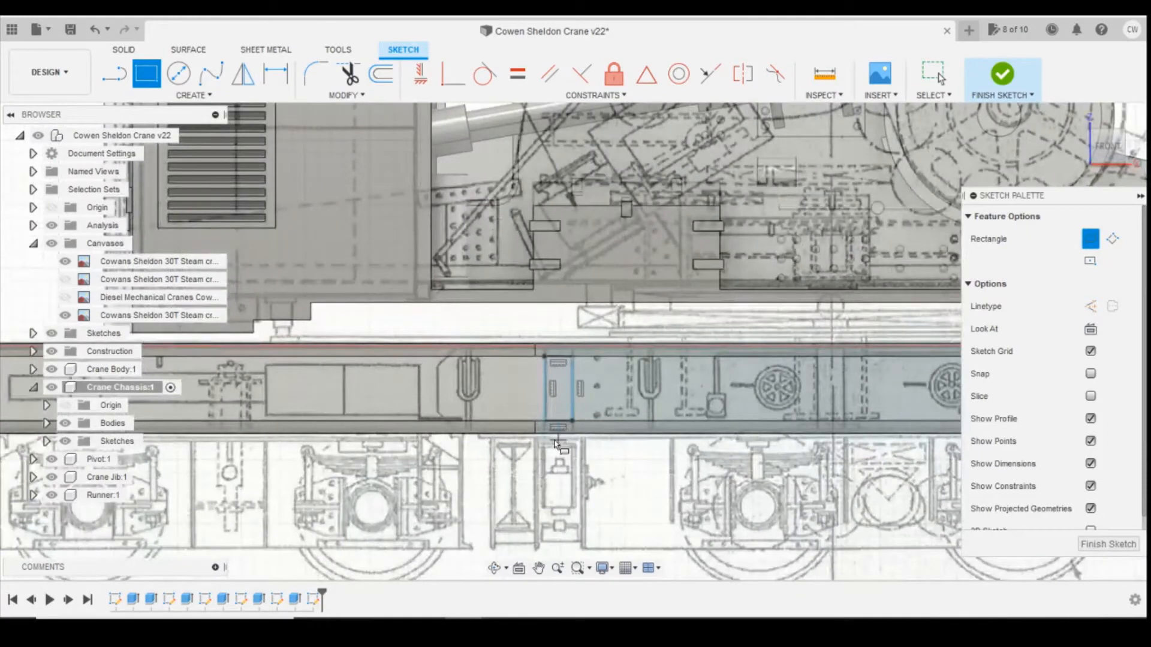
- Dimension the width of the rectangle beside the taper's start at 1.1 mm
{"action": "key", "text": "d"}
{"action": "left_click", "coordinate": [558, 424]}
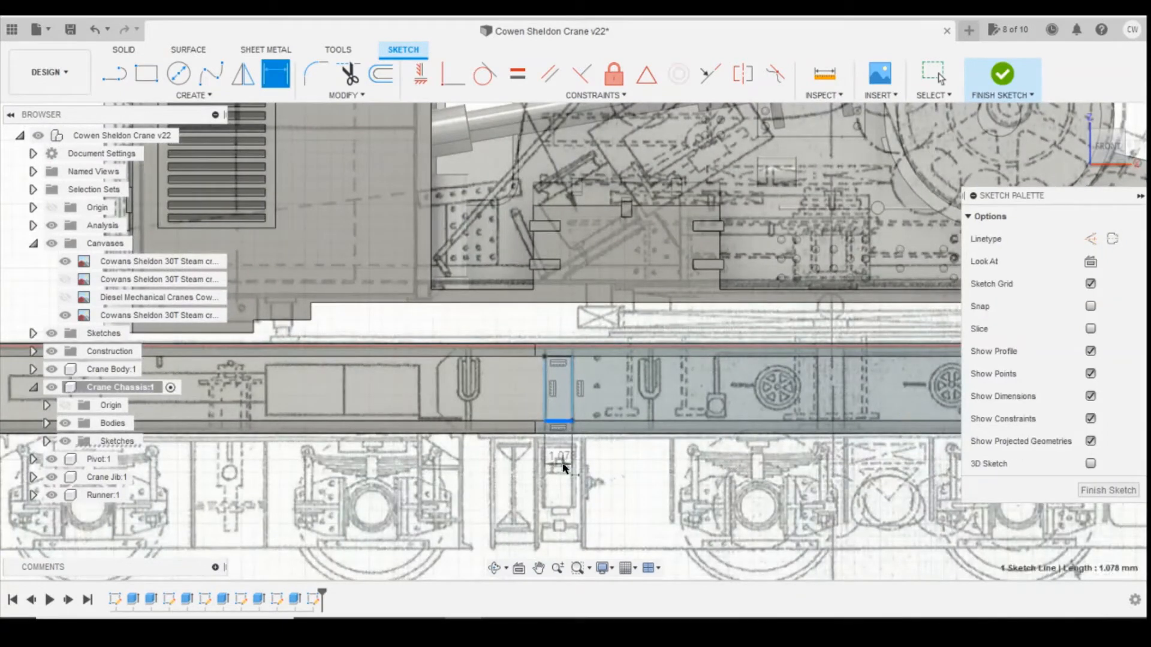
{"action": "left_click", "coordinate": [612, 488]}
{"action": "type", "text": "1"}
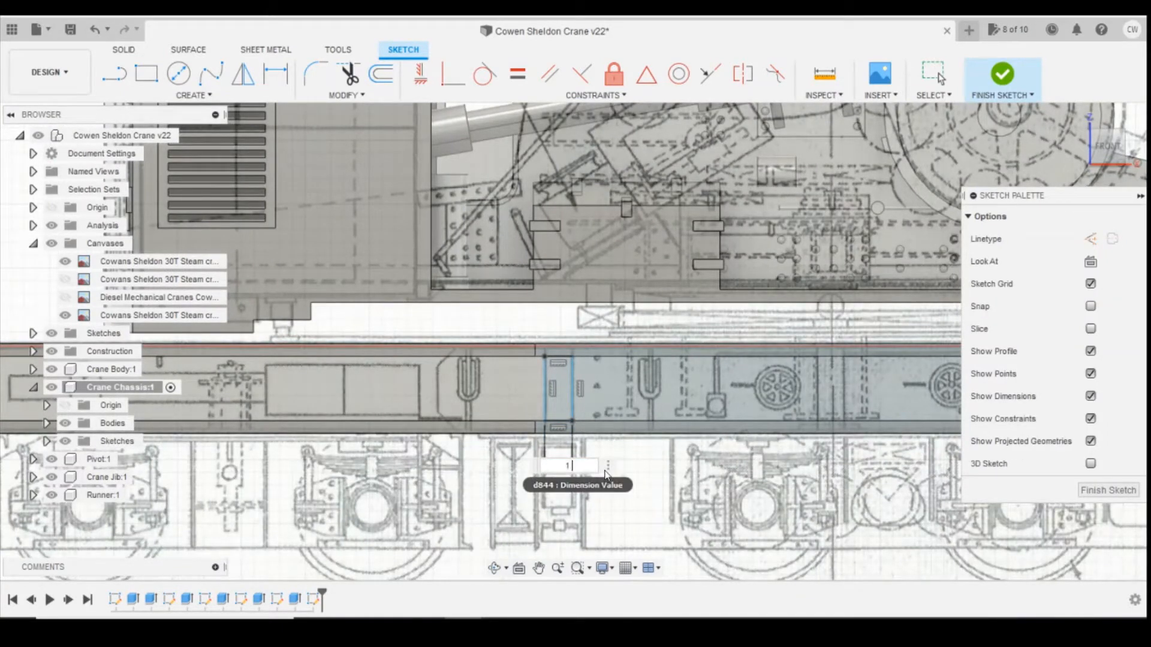
{"action": "type", "text": ".1"}
{"action": "key", "text": "Return"}
- Dimension the horizontal distance from the taper's start to the rectangle's nearest corner at 0.35 mm
{"action": "scroll", "coordinate": [523, 429], "scroll_direction": "up", "scroll_amount": 2}
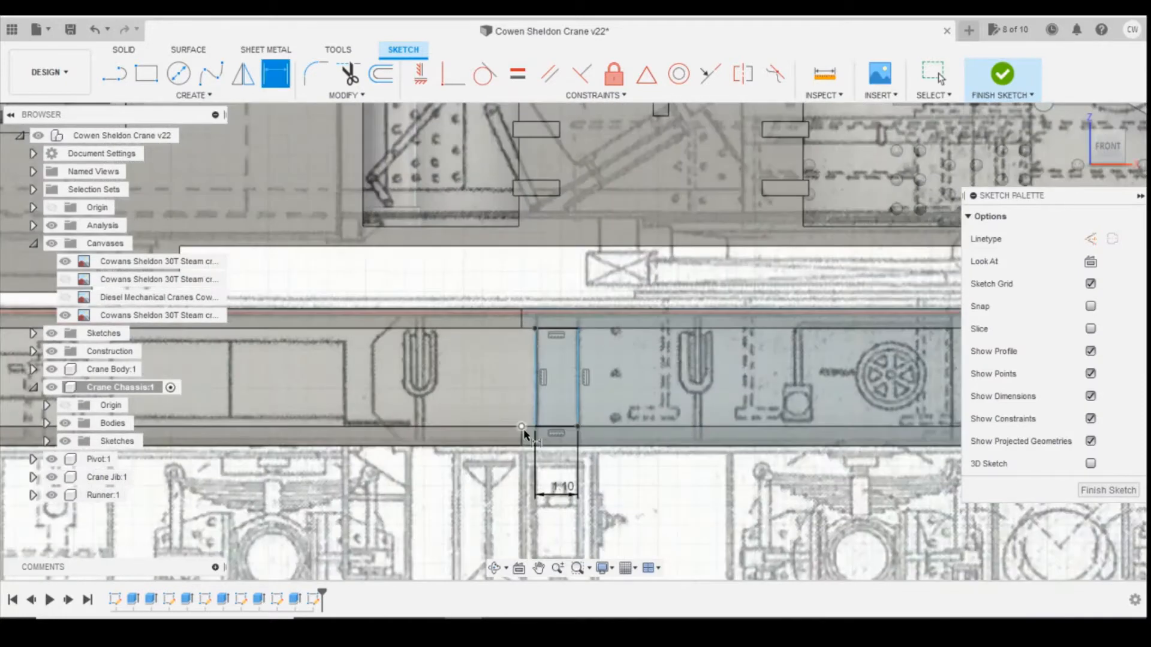
{"action": "left_click", "coordinate": [521, 426]}
{"action": "left_click", "coordinate": [535, 427]}
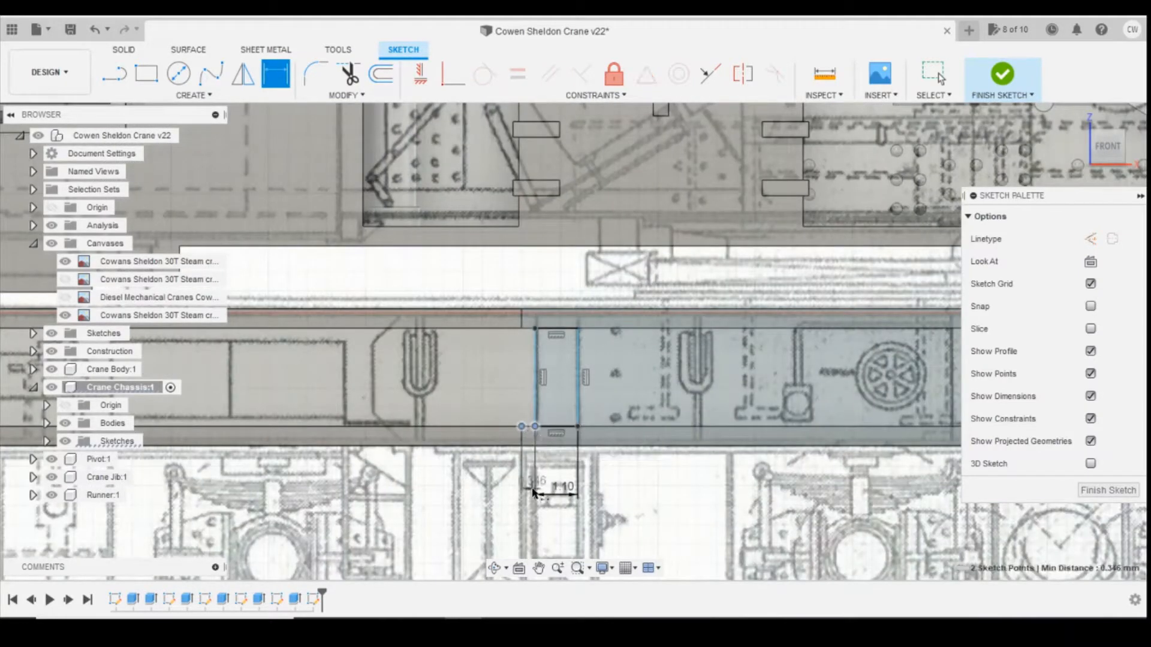
{"action": "left_click", "coordinate": [542, 498]}
{"action": "type", "text": "0"}
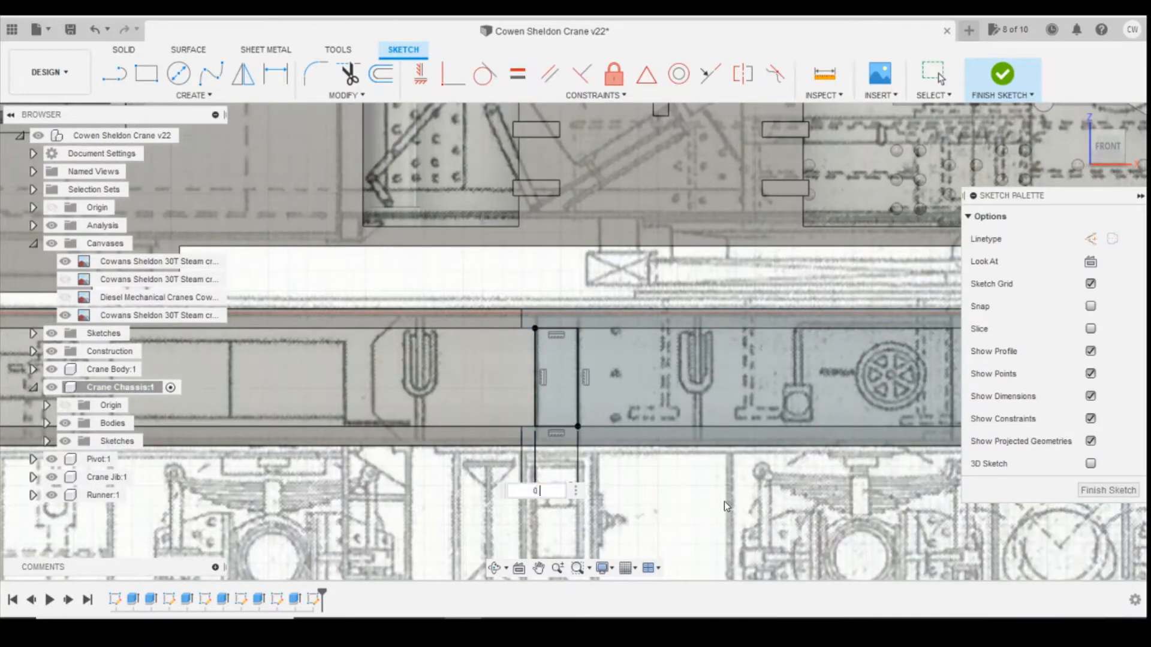
{"action": "type", "text": ".35"}
{"action": "key", "text": "Return"}
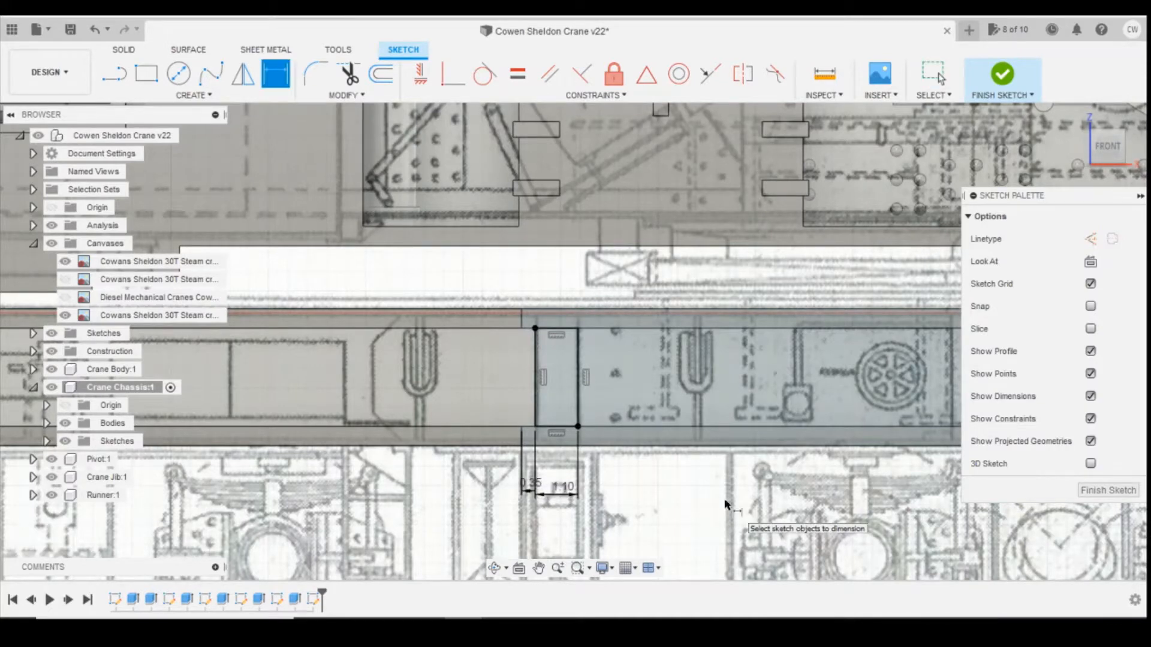
{"action": "scroll", "coordinate": [726, 505], "scroll_direction": "down", "scroll_amount": 2}
{"action": "key", "text": "Escape"}
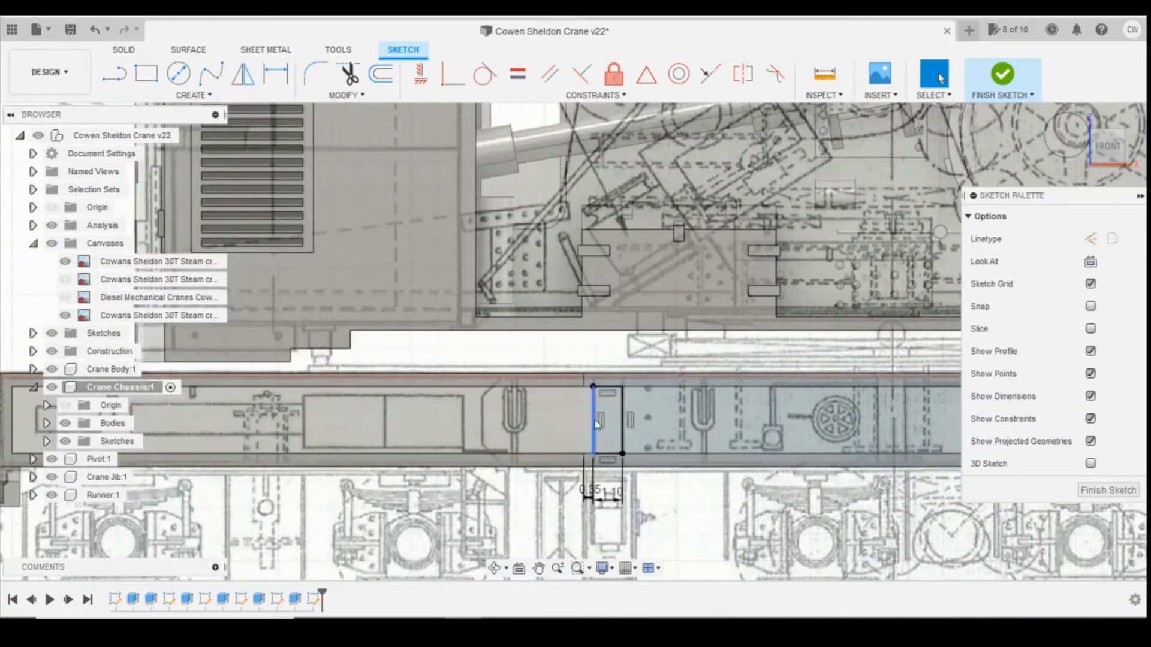
- Sketch a second narrow rectangle about 1.2 mm wide on the chassis side, over the drawing's vertical centre line beneath the crane body
{"action": "scroll", "coordinate": [464, 478], "scroll_direction": "down", "scroll_amount": 3}
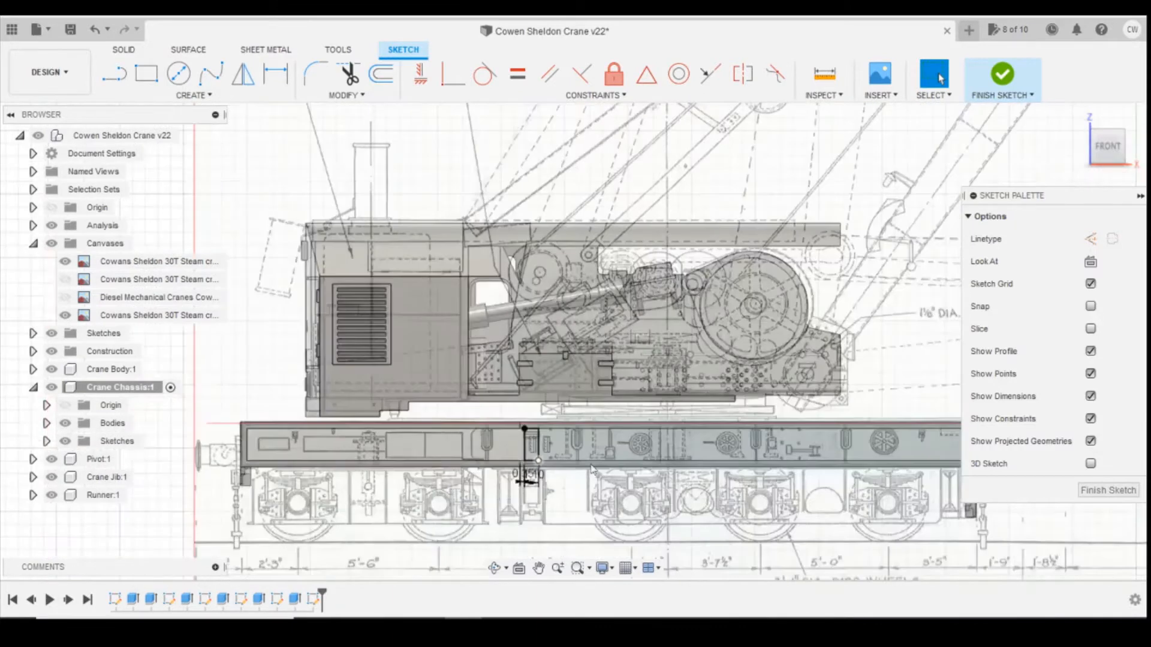
{"action": "scroll", "coordinate": [726, 462], "scroll_direction": "up", "scroll_amount": 2}
{"action": "scroll", "coordinate": [758, 464], "scroll_direction": "up", "scroll_amount": 1}
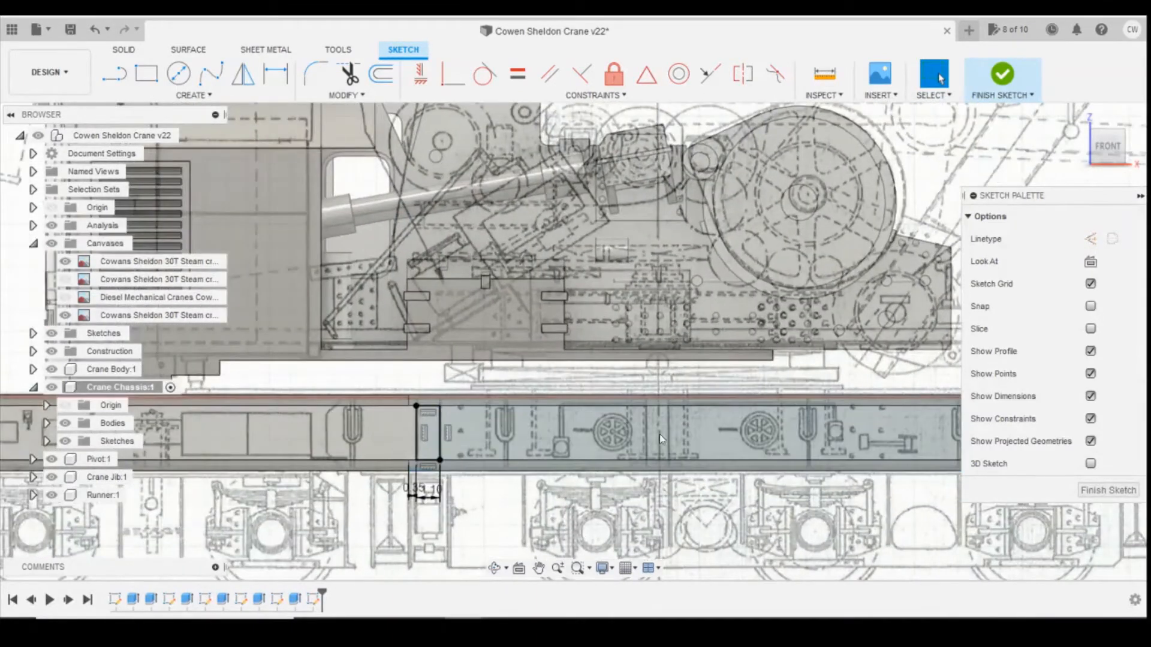
{"action": "left_click", "coordinate": [146, 74]}
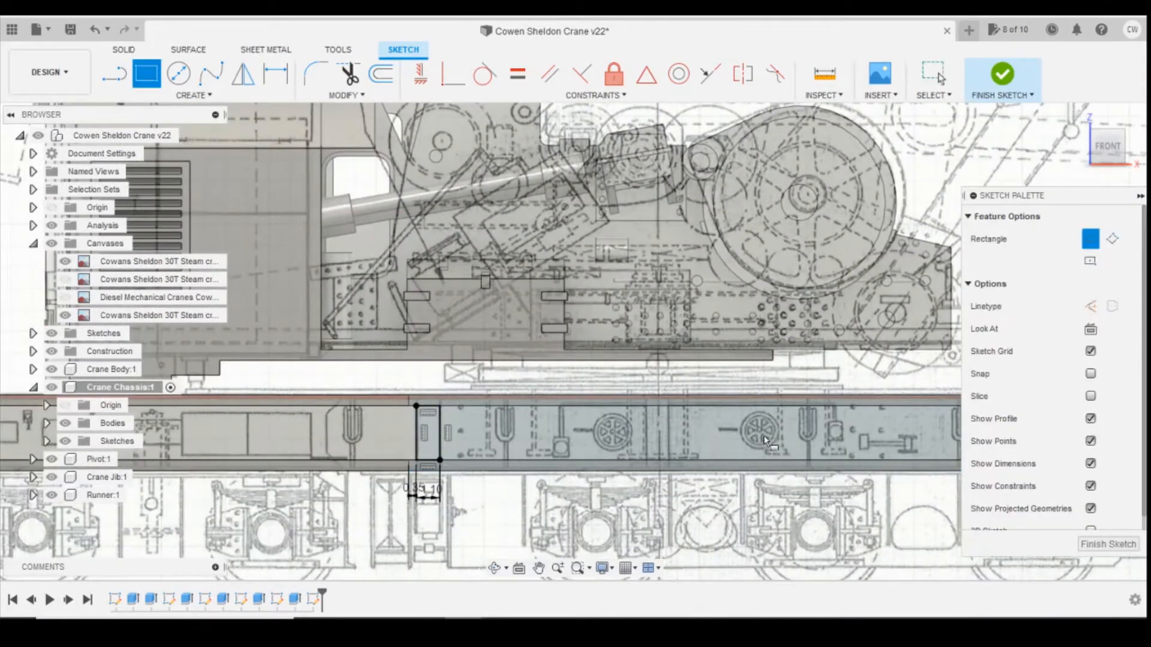
{"action": "left_click", "coordinate": [646, 407]}
{"action": "left_click", "coordinate": [673, 472]}
{"action": "key", "text": "c"}
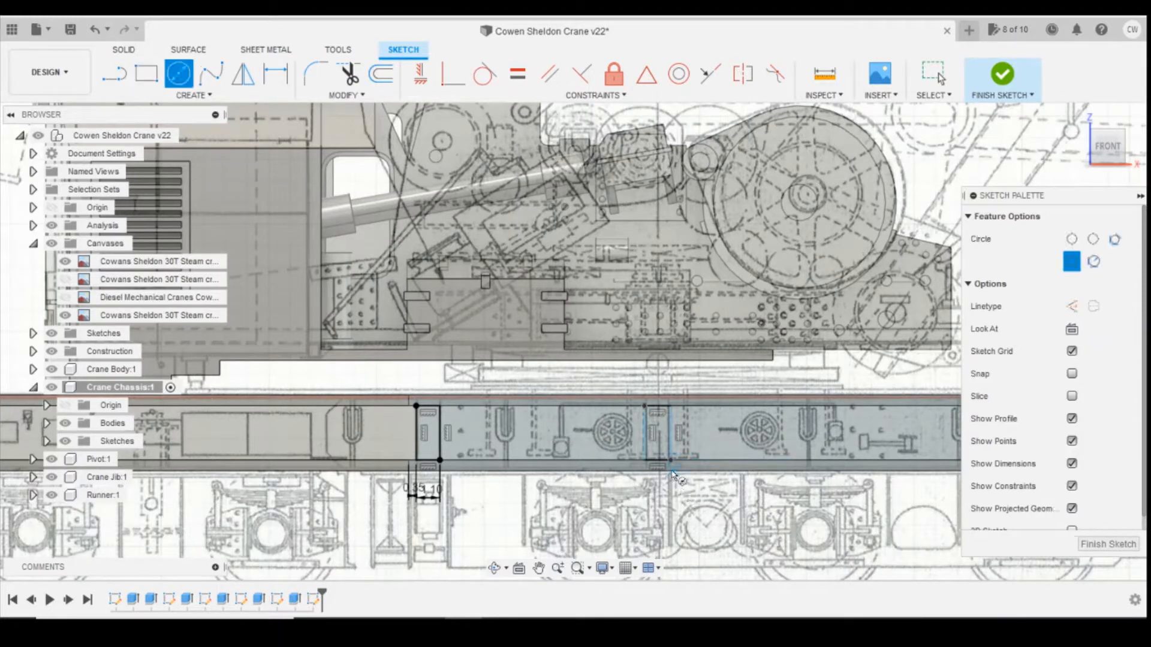
- Dimension the second rectangle's width at 1.10 mm
{"action": "key", "text": "d"}
{"action": "left_click", "coordinate": [658, 467]}
{"action": "left_click", "coordinate": [658, 495]}
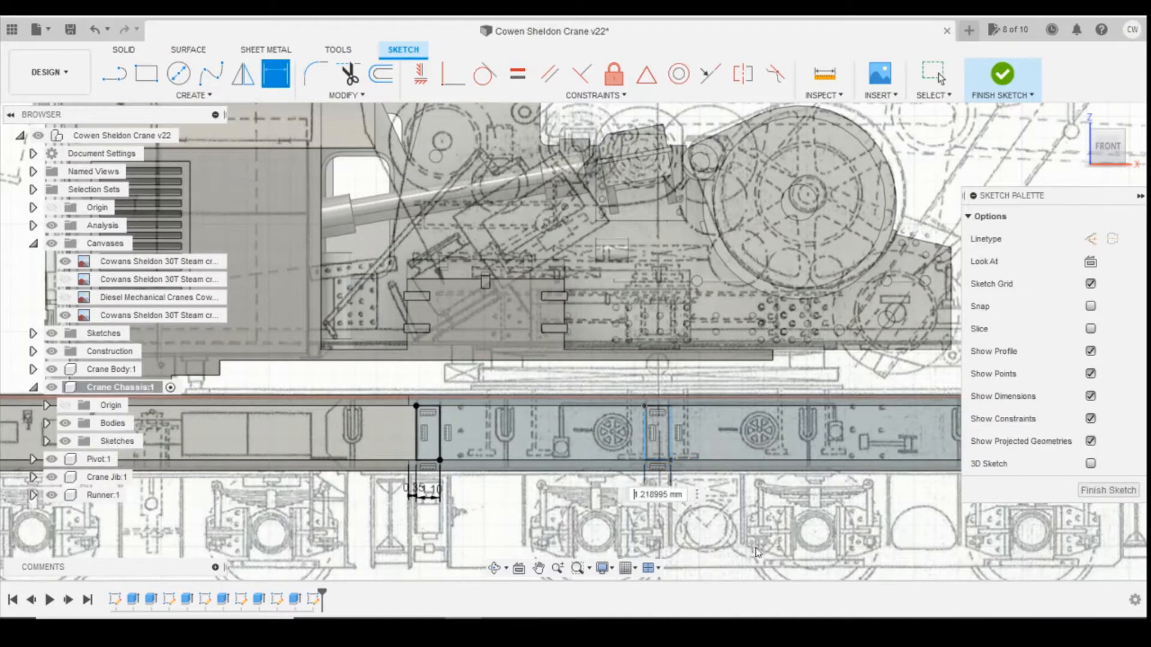
{"action": "type", "text": "10"}
{"action": "key", "text": "Return"}
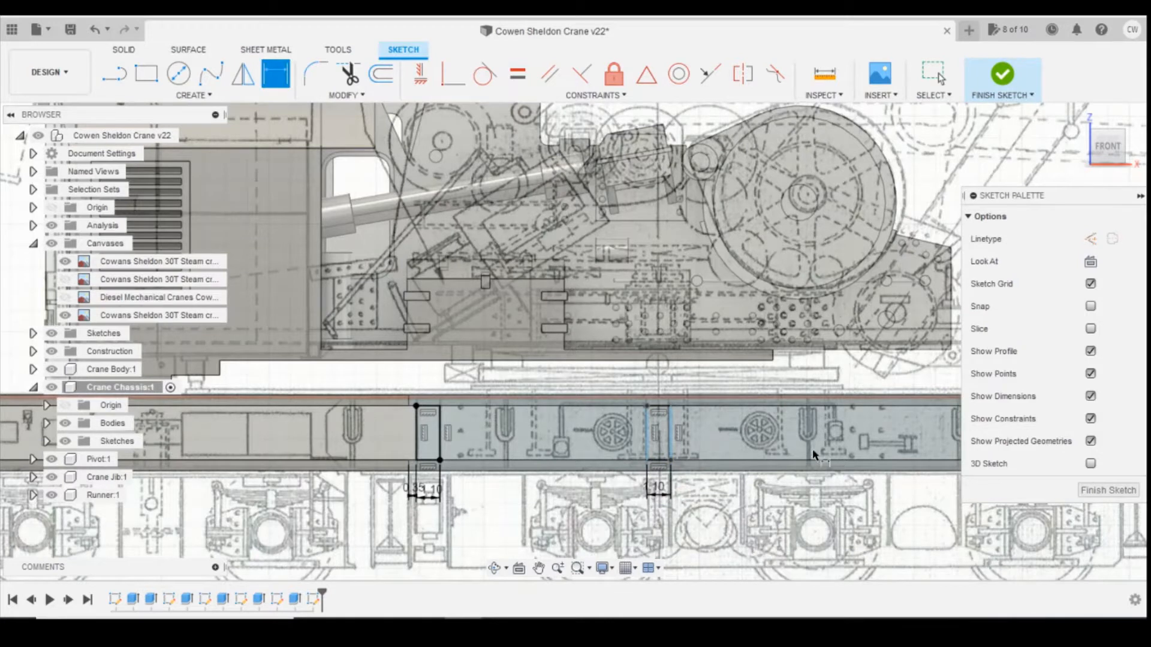
- Dimension the gap between the first and second rectangles at 9.5 mm and refine it to 9.55 mm
{"action": "left_click", "coordinate": [647, 465]}
{"action": "left_click", "coordinate": [441, 461]}
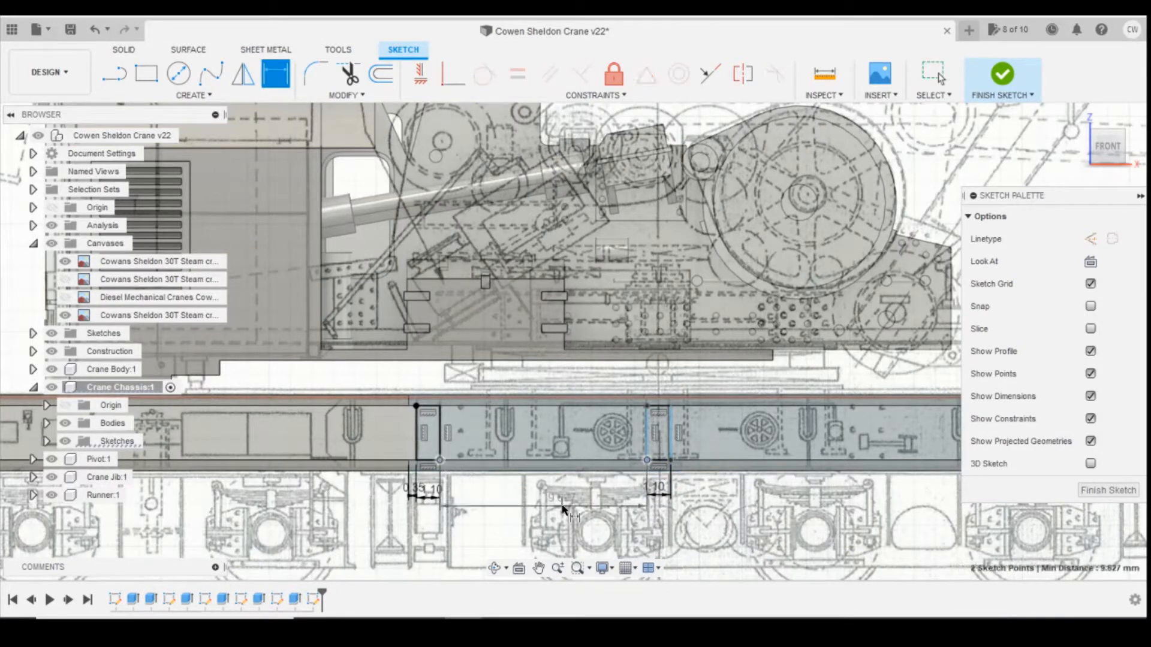
{"action": "left_click", "coordinate": [568, 507]}
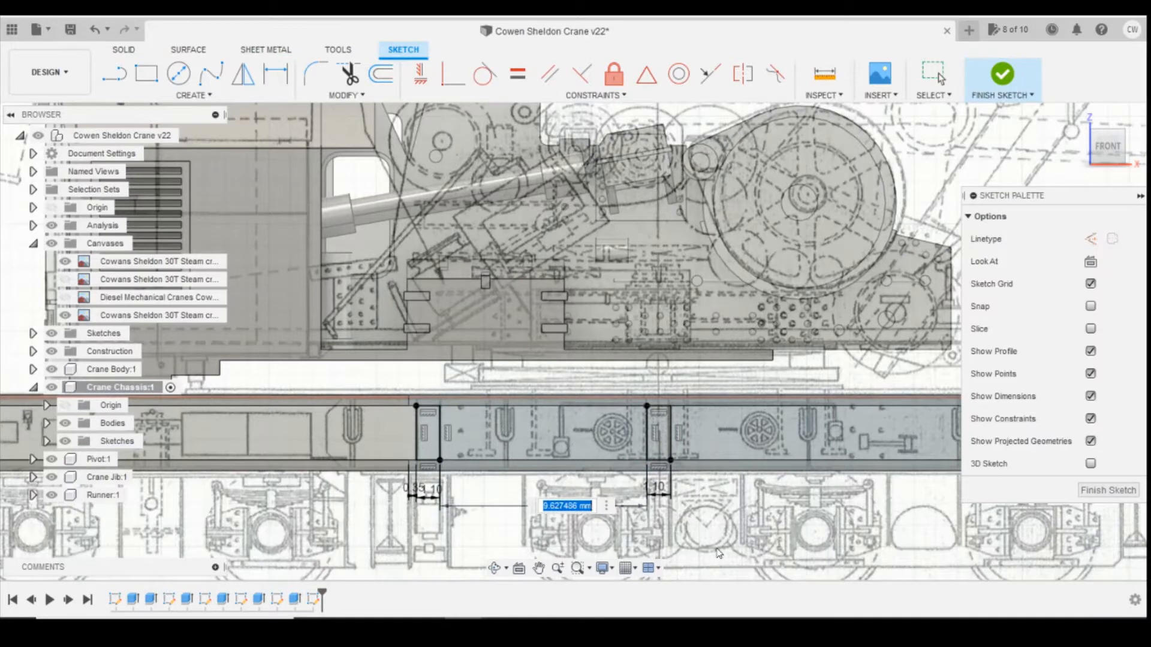
{"action": "type", "text": "9.5"}
{"action": "key", "text": "Return"}
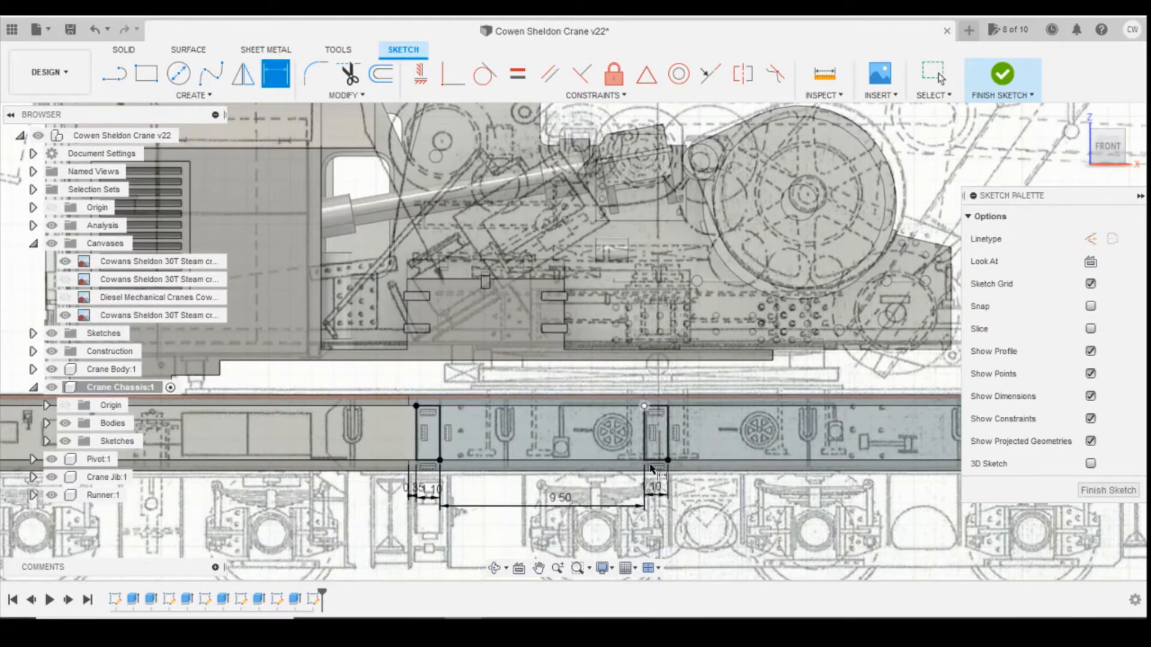
{"action": "scroll", "coordinate": [651, 458], "scroll_direction": "up", "scroll_amount": 2}
{"action": "double_click", "coordinate": [520, 519]}
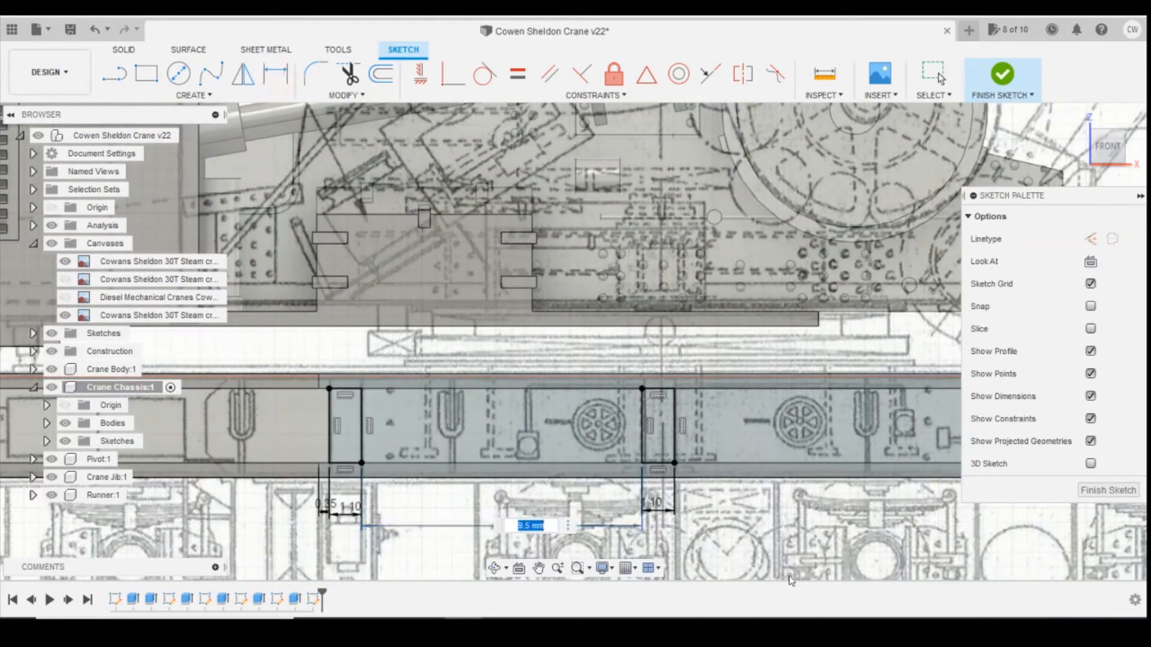
{"action": "type", "text": "9.55"}
{"action": "key", "text": "Return"}
- Check the reference photo and sketch a third rectangle, about 1.3 mm wide and 2.5 mm high, near the chassis end beyond the last wheel
{"action": "scroll", "coordinate": [681, 480], "scroll_direction": "down", "scroll_amount": 5}
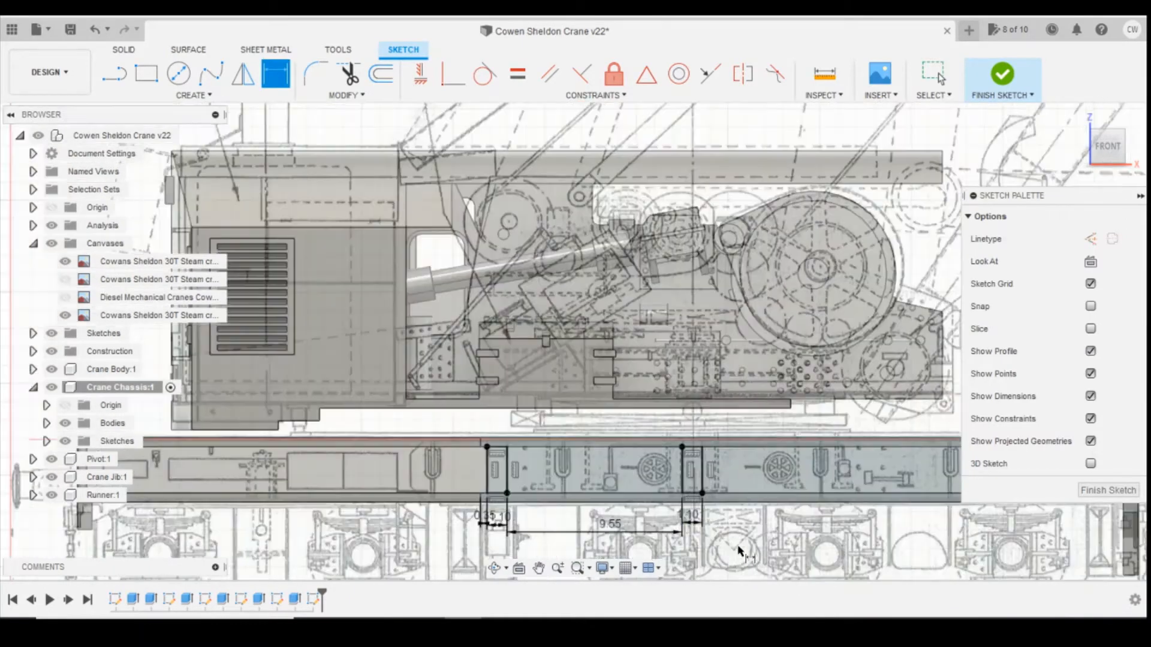
{"action": "scroll", "coordinate": [624, 459], "scroll_direction": "up", "scroll_amount": 5}
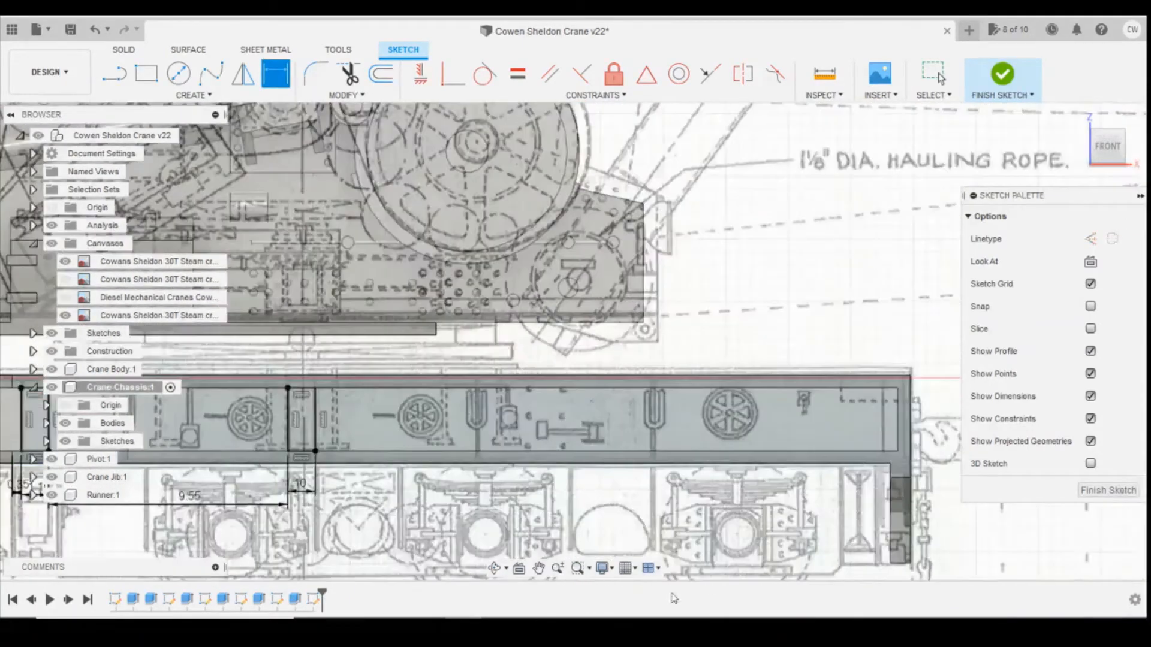
{"action": "left_click", "coordinate": [566, 606]}
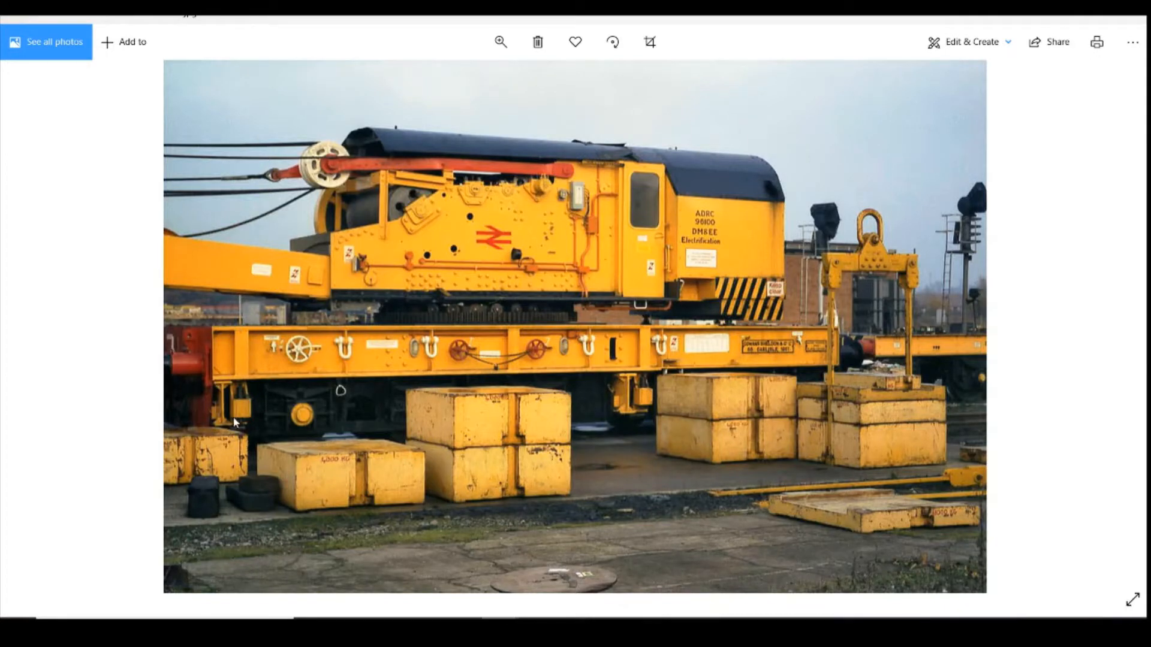
{"action": "key", "text": "alt+Tab"}
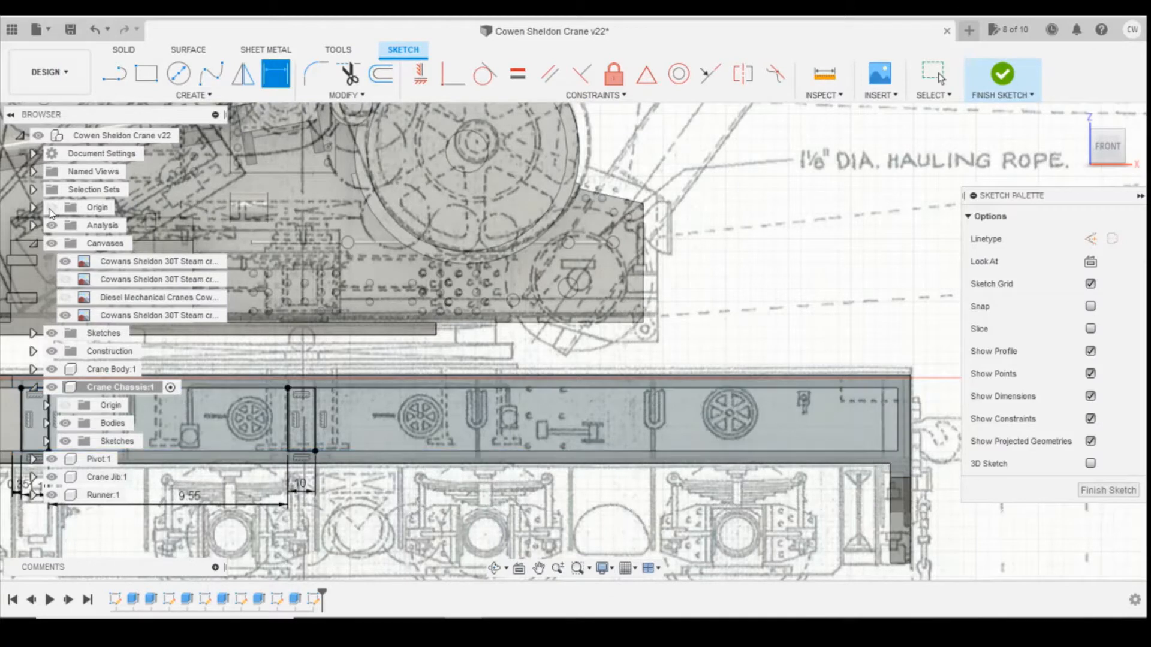
{"action": "left_click", "coordinate": [146, 73]}
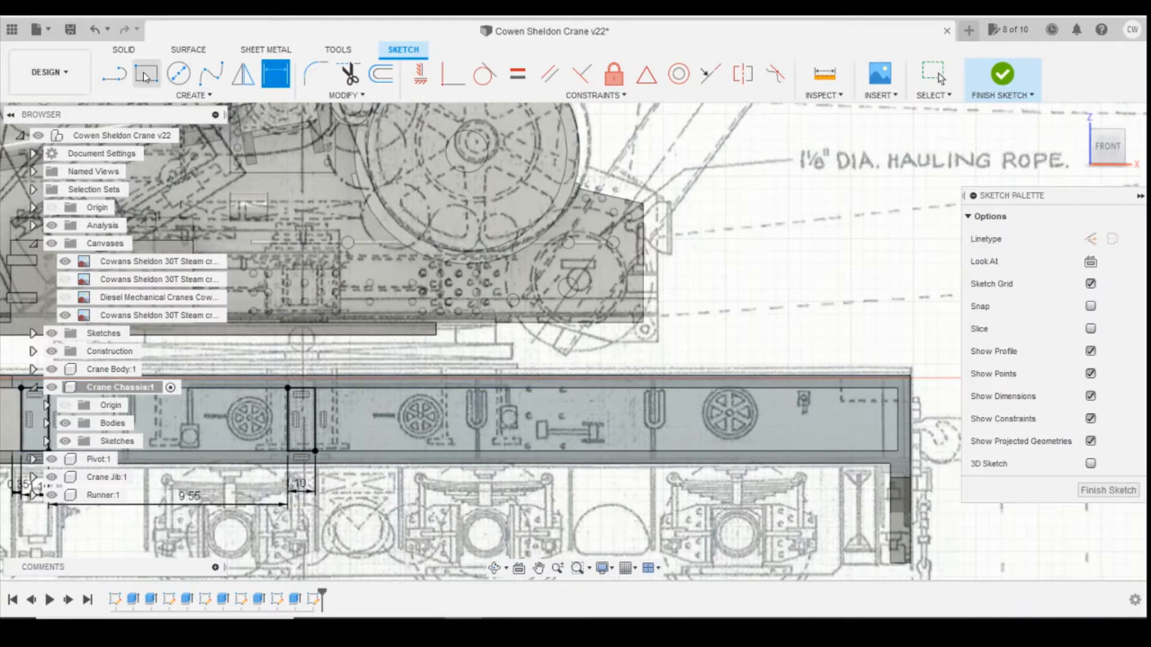
{"action": "left_click", "coordinate": [873, 451]}
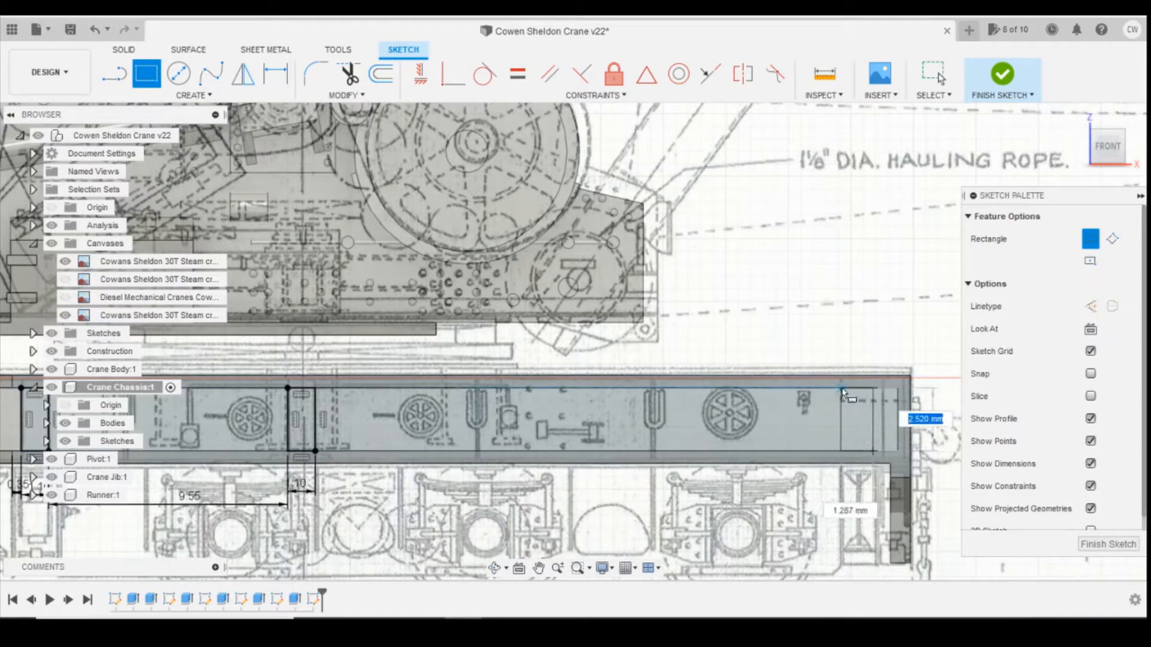
{"action": "left_click", "coordinate": [840, 388]}
- Dimension the width of the third rectangle at the chassis end at 1.10 mm
{"action": "key", "text": "d"}
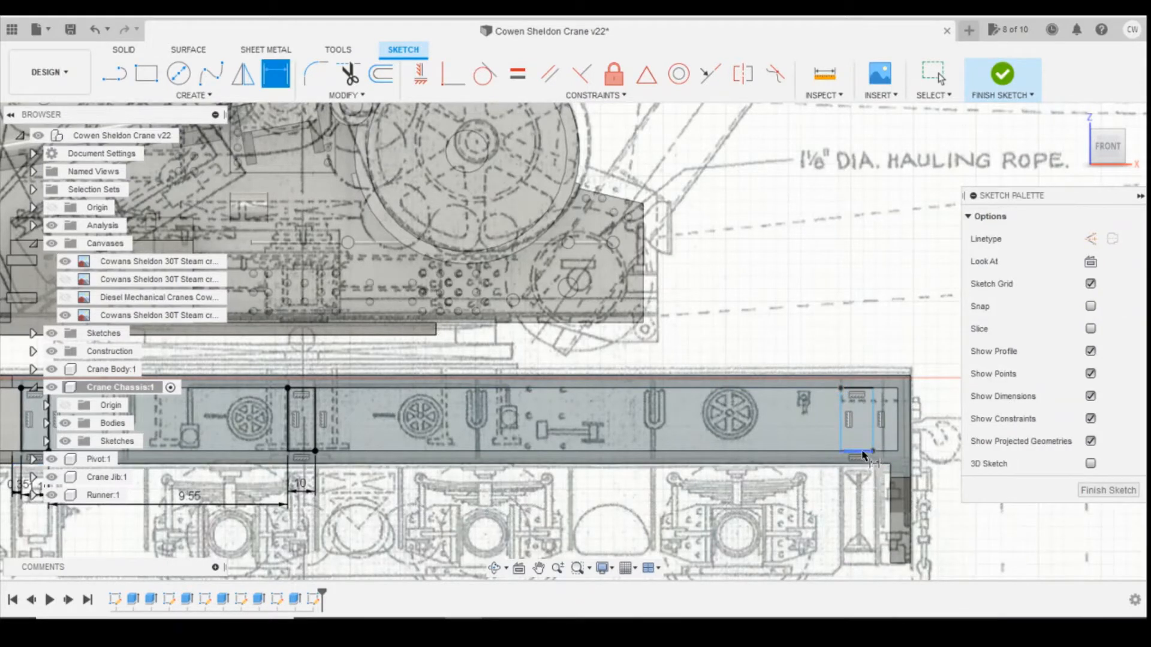
{"action": "left_click", "coordinate": [858, 450]}
{"action": "left_click", "coordinate": [856, 486]}
{"action": "type", "text": "1"}
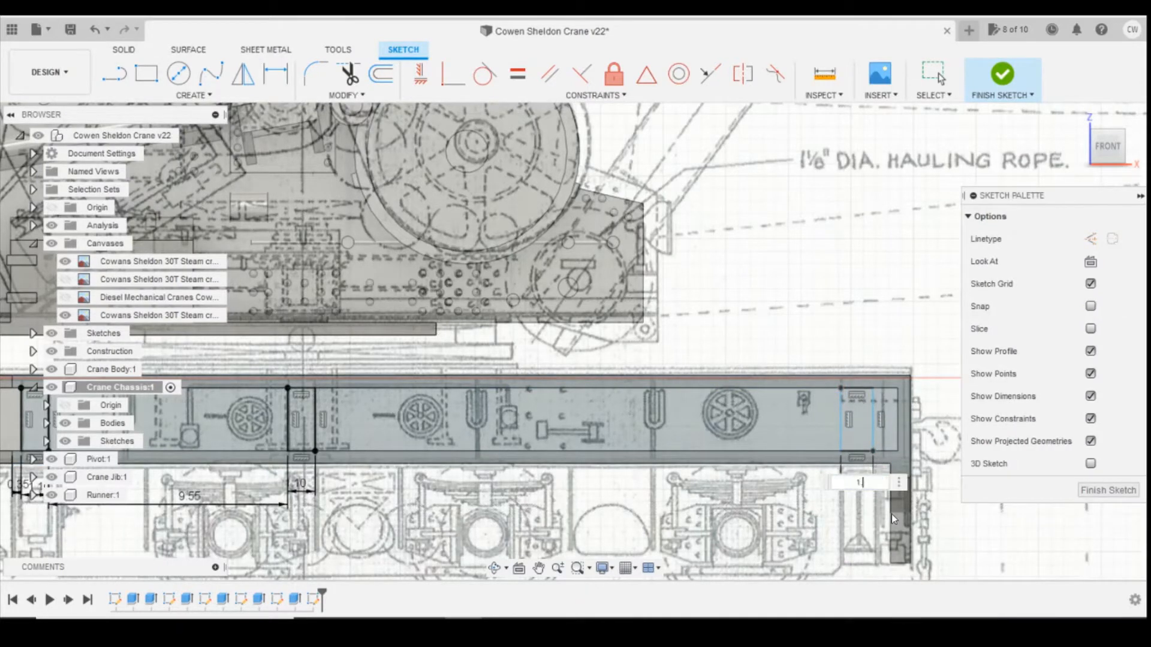
{"action": "type", "text": ".10"}
{"action": "key", "text": "Return"}
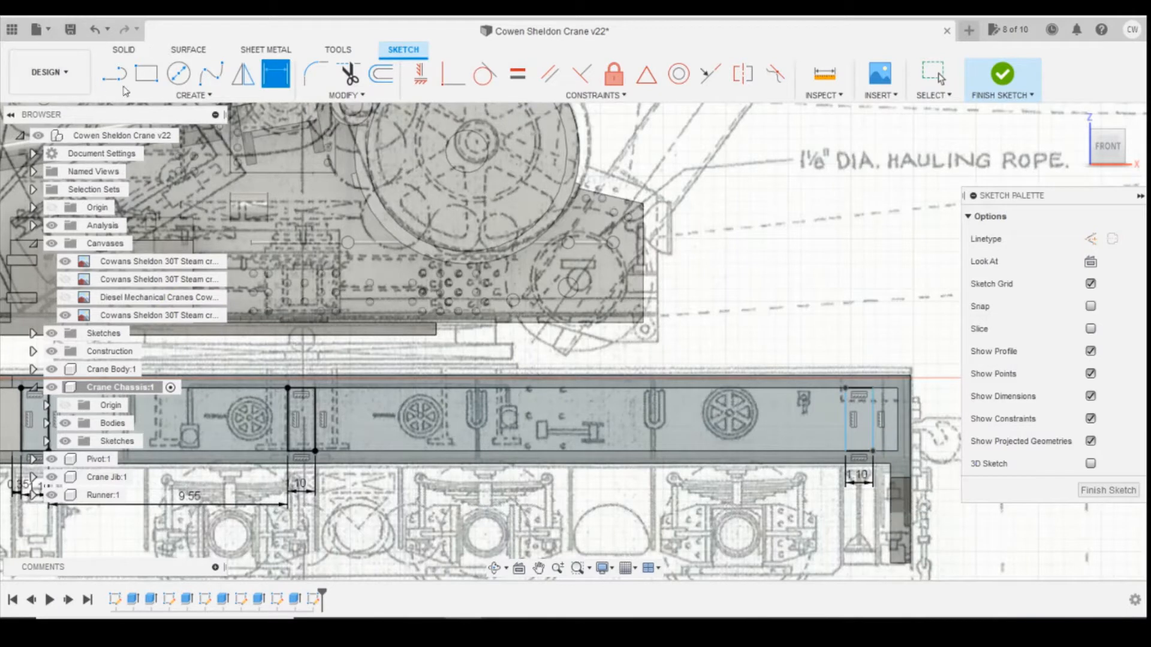
- Dimension the gap between the second rectangle and the third rectangle at the chassis end at 21.2 mm
{"action": "left_click", "coordinate": [845, 451]}
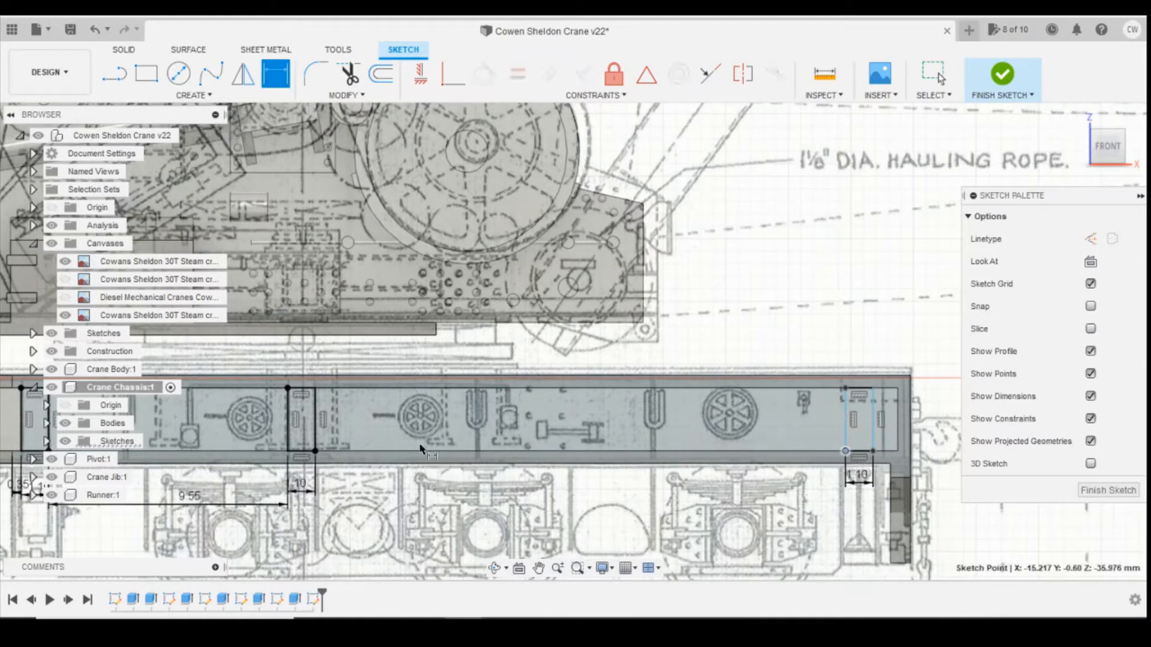
{"action": "left_click", "coordinate": [315, 451]}
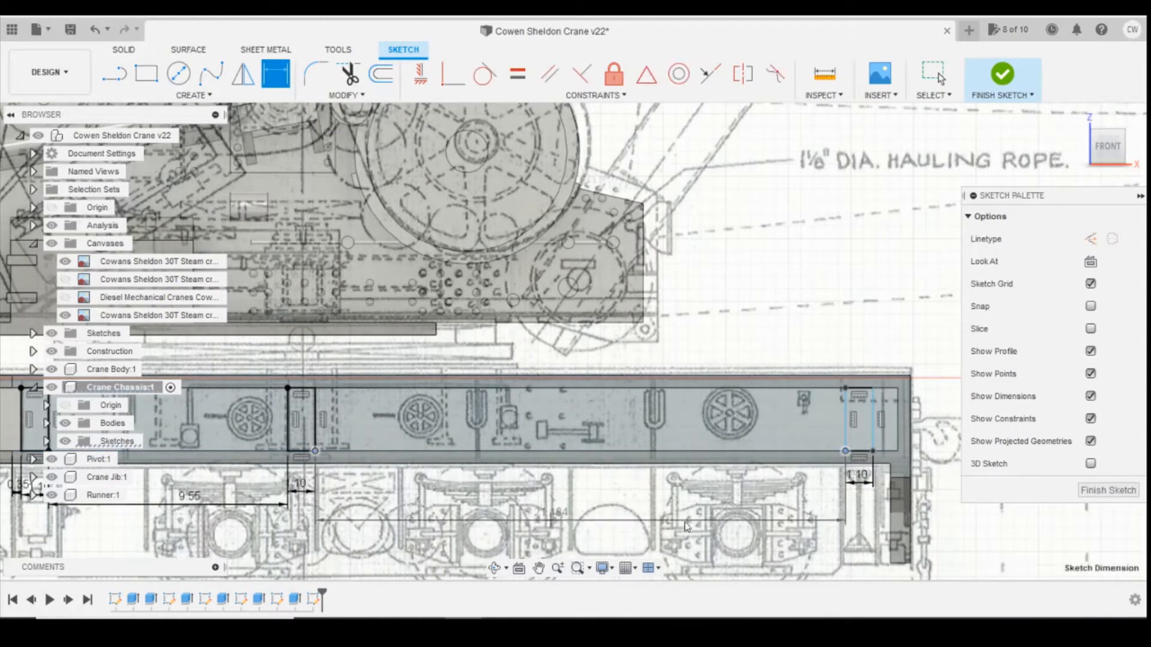
{"action": "left_click", "coordinate": [742, 527]}
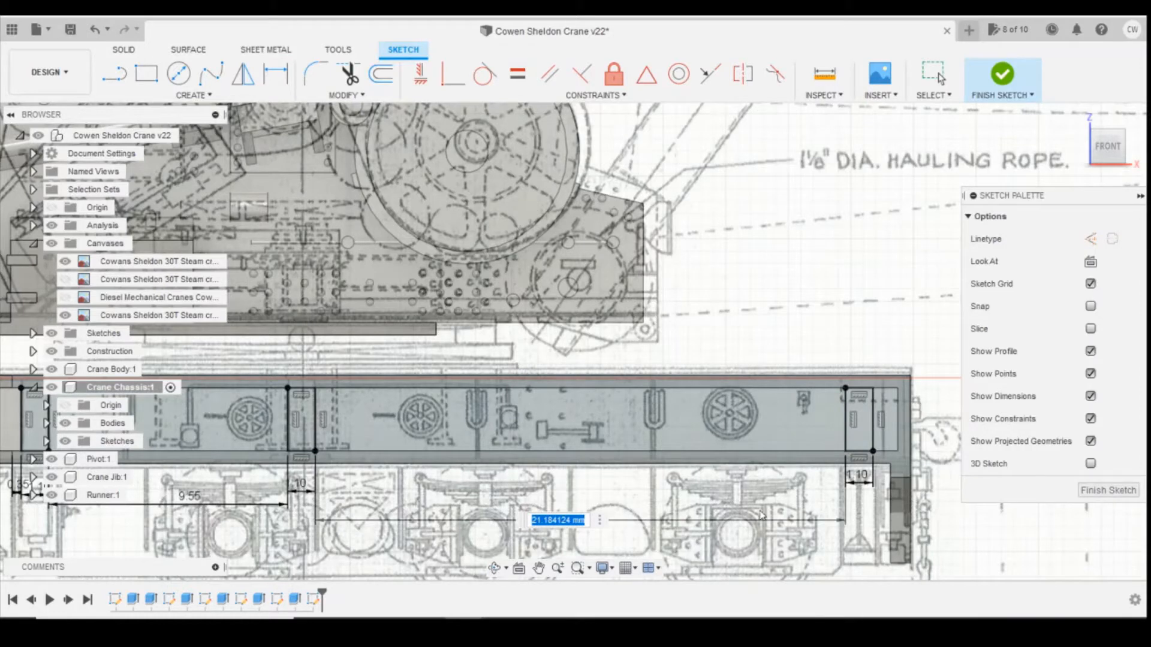
{"action": "type", "text": "21.2"}
{"action": "key", "text": "Return"}
{"action": "scroll", "coordinate": [772, 510], "scroll_direction": "down", "scroll_amount": 3}
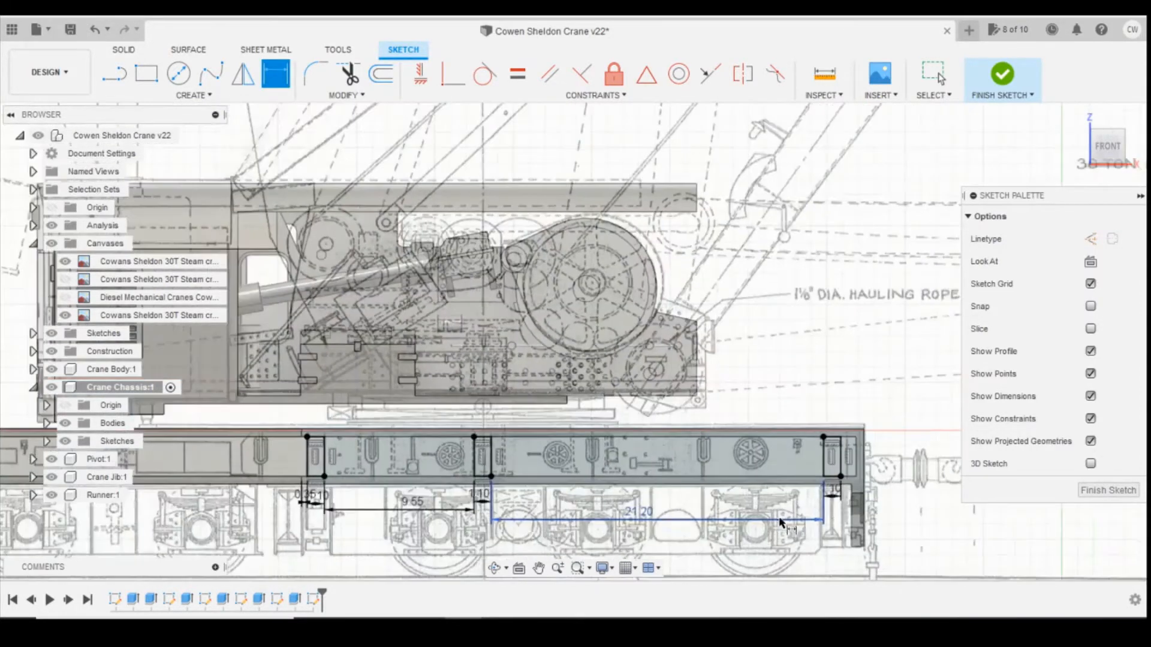
{"action": "key", "text": "Escape"}
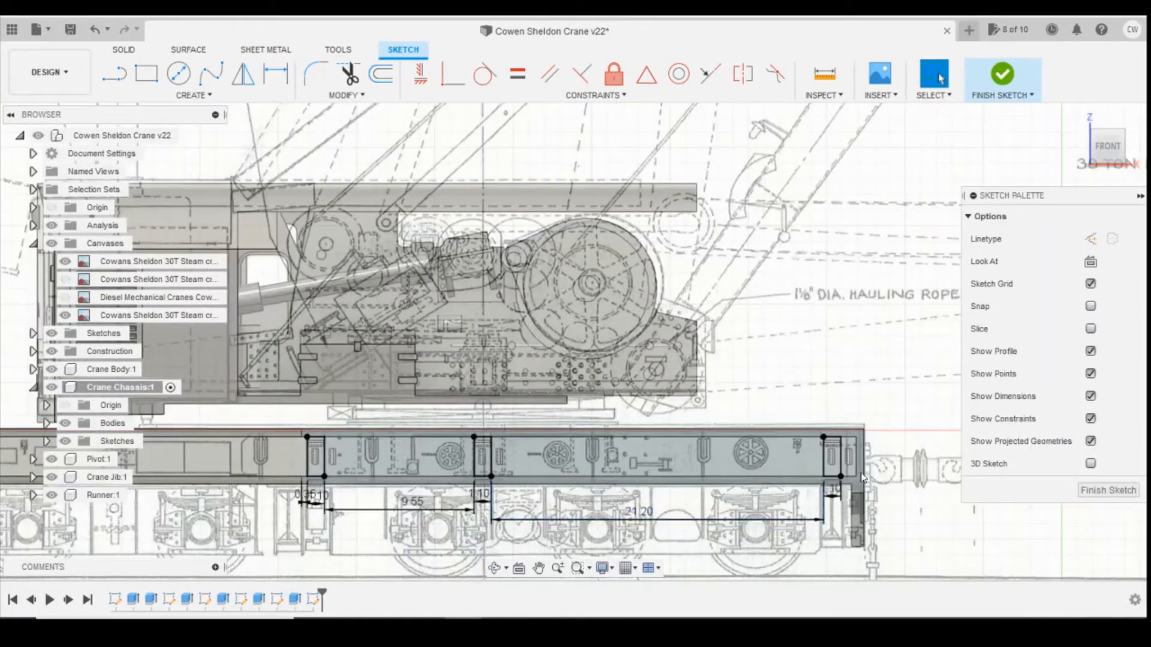
- Select the three rib rectangles on the chassis side as the profiles for an Extrude
{"action": "scroll", "coordinate": [833, 472], "scroll_direction": "up", "scroll_amount": 2}
{"action": "left_click", "coordinate": [835, 472]}
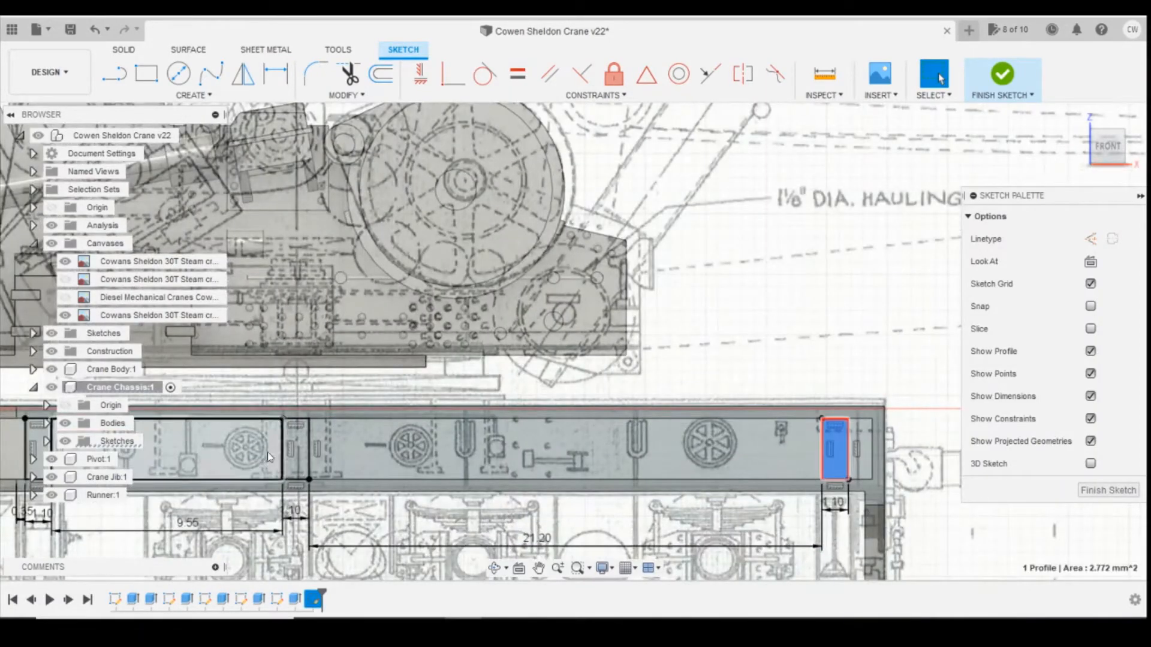
{"action": "left_click", "coordinate": [295, 449], "text": "ctrl"}
{"action": "scroll", "coordinate": [253, 488], "scroll_direction": "down", "scroll_amount": 1}
{"action": "scroll", "coordinate": [150, 468], "scroll_direction": "up", "scroll_amount": 2}
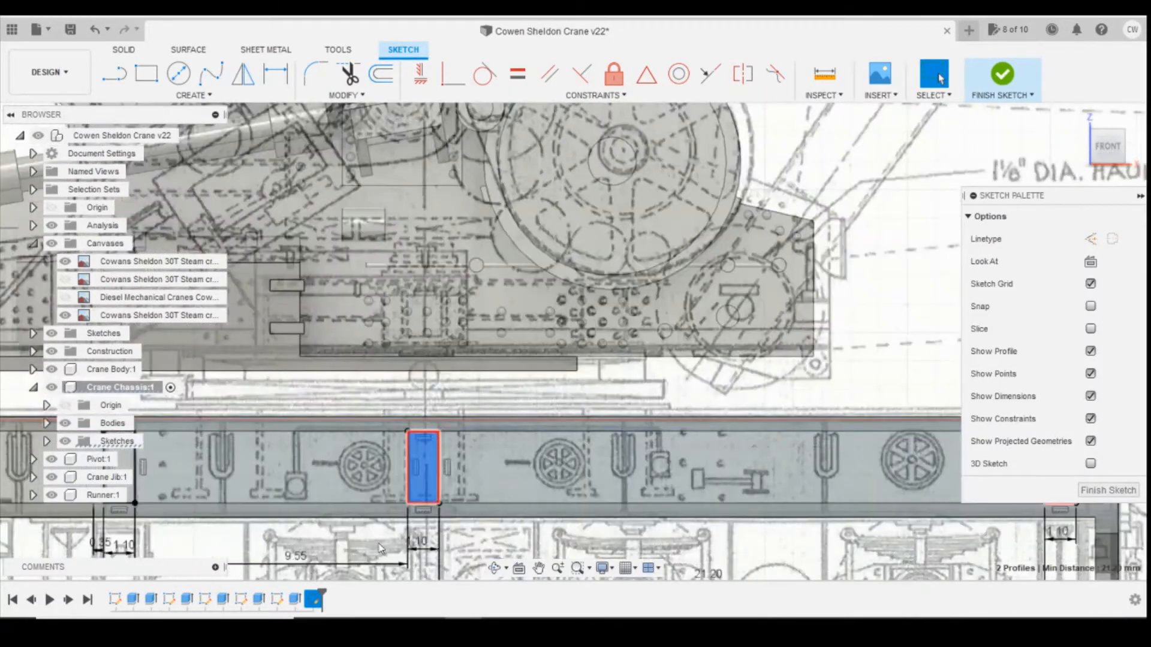
{"action": "left_click", "coordinate": [193, 514], "text": "ctrl"}
{"action": "right_click", "coordinate": [193, 515]}
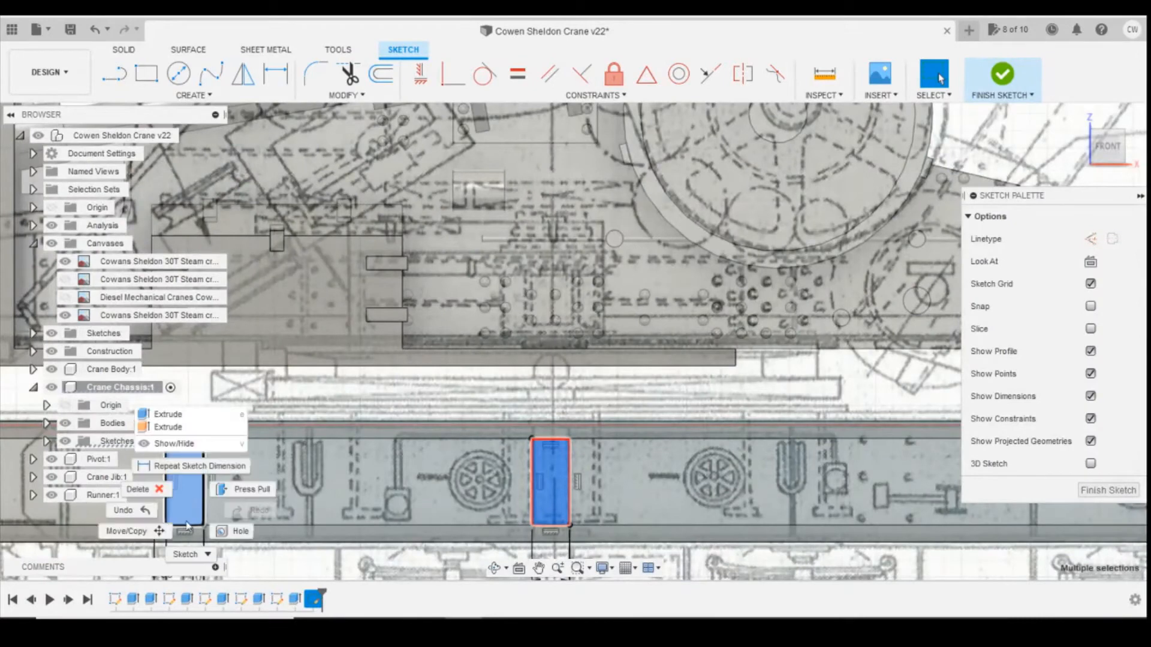
{"action": "left_click", "coordinate": [180, 416]}
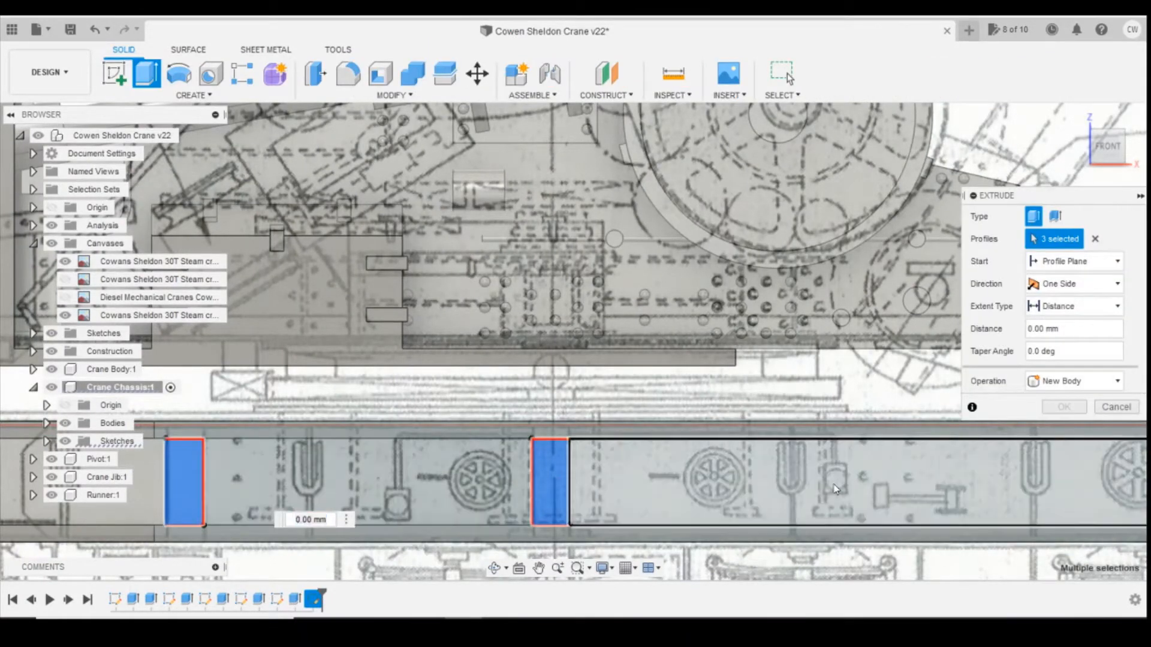
{"action": "left_click", "coordinate": [826, 490]}
{"action": "scroll", "coordinate": [652, 524], "scroll_direction": "down", "scroll_amount": 2}
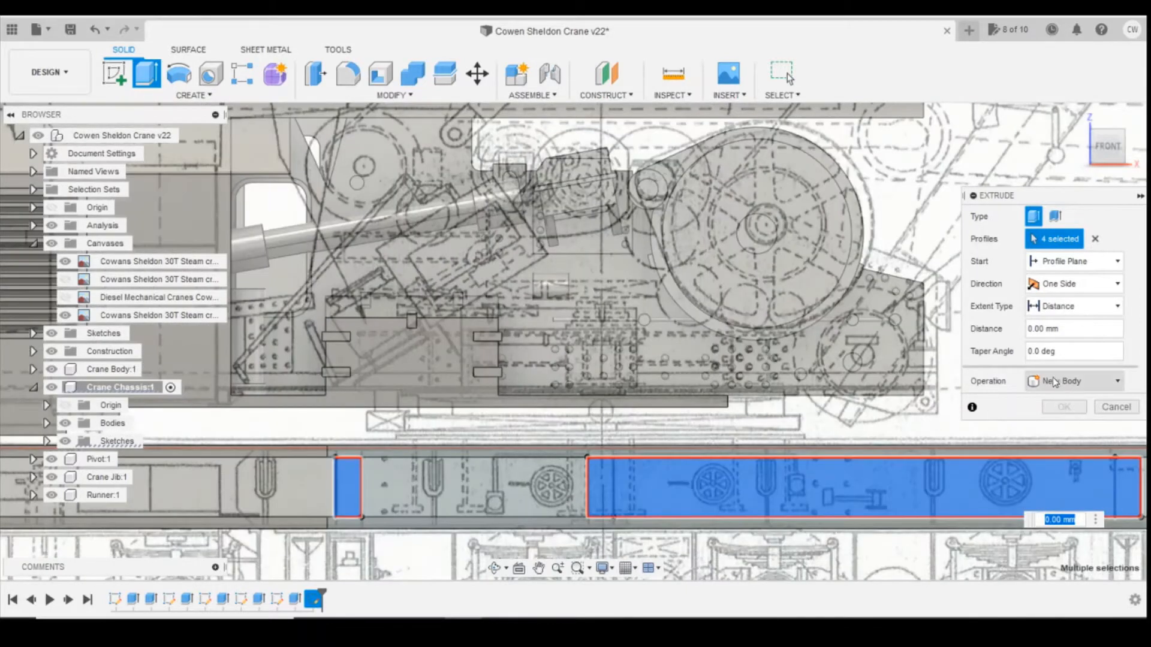
{"action": "left_click", "coordinate": [796, 483]}
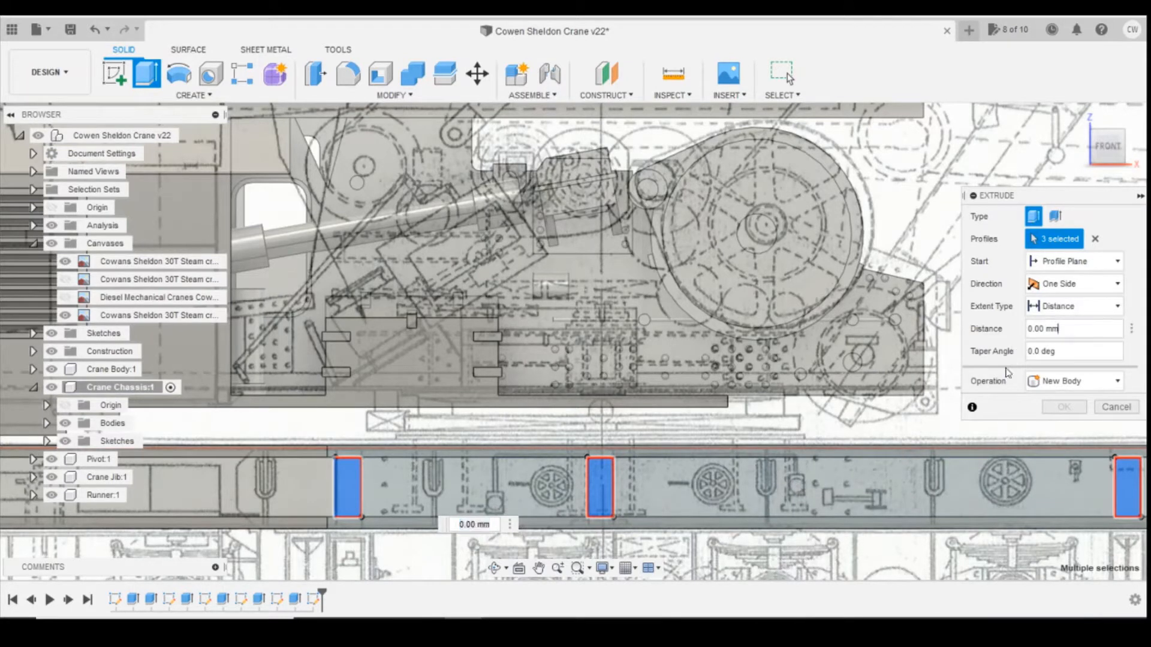
{"action": "left_click", "coordinate": [738, 488]}
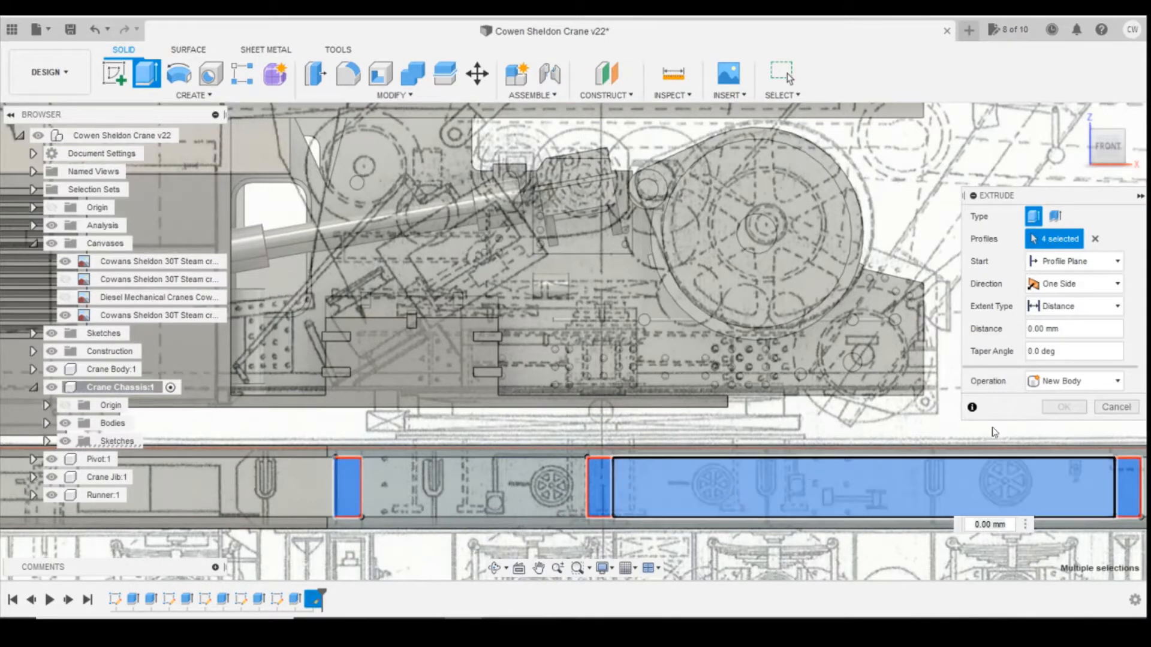
{"action": "left_click", "coordinate": [931, 486]}
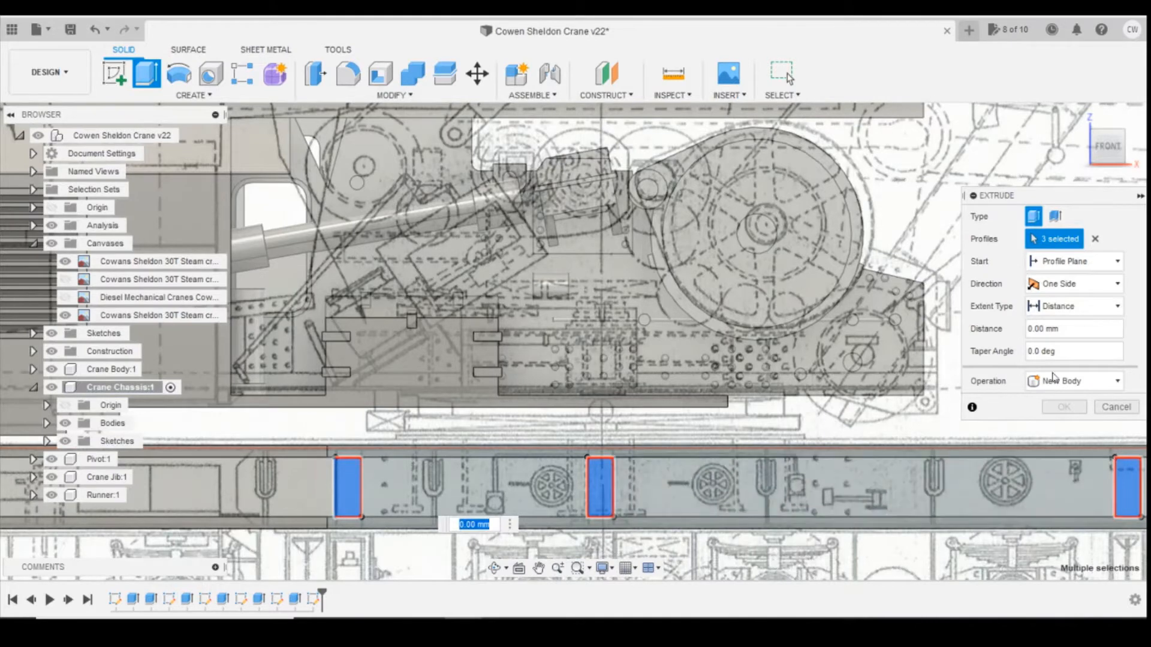
- Extrude the three rib profiles by -1.00 mm with the Join operation, merging them into the chassis
{"action": "scroll", "coordinate": [624, 467], "scroll_direction": "down", "scroll_amount": 3}
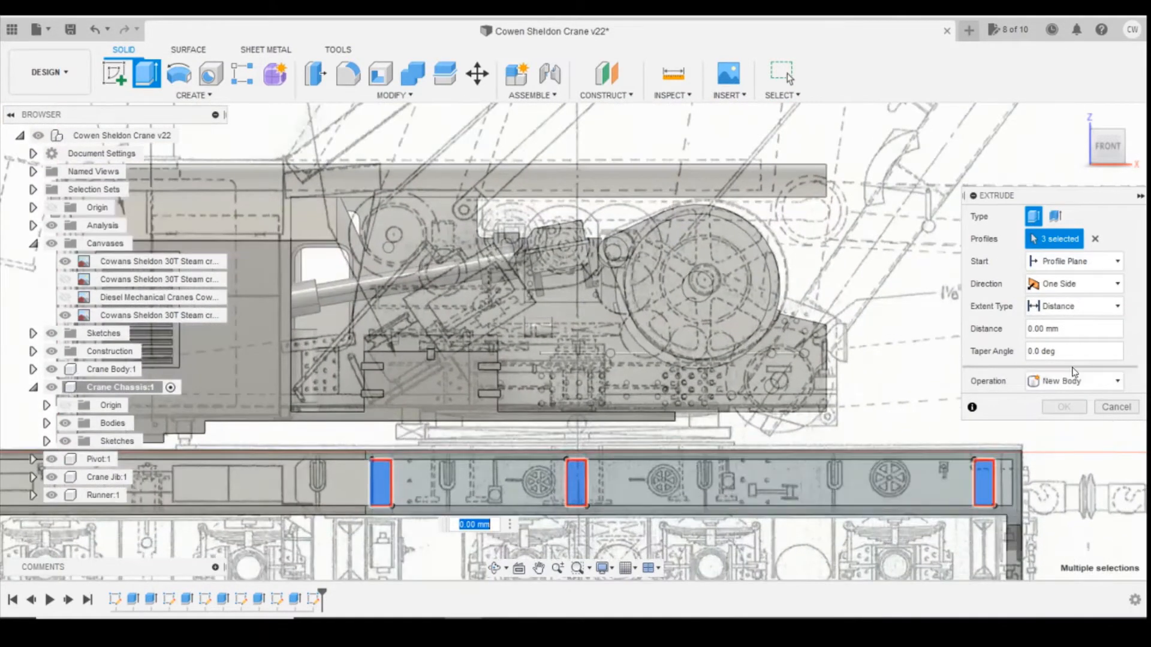
{"action": "middle_click_drag", "start_coordinate": [1106, 165], "coordinate": [1101, 228], "text": "shift"}
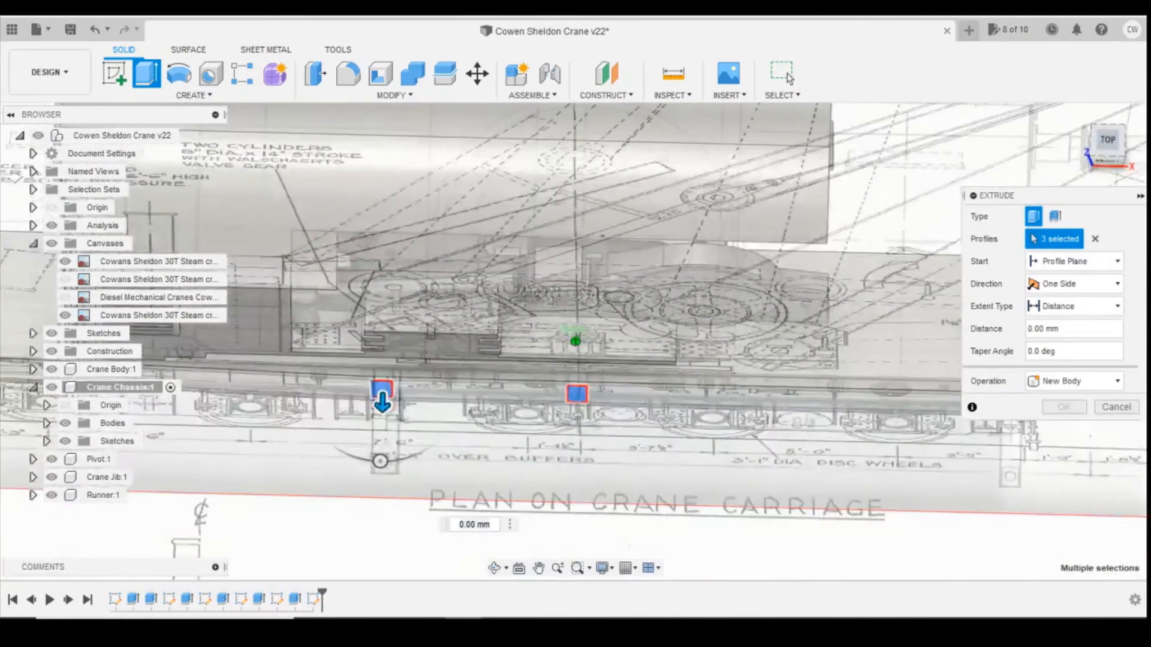
{"action": "left_click_drag", "start_coordinate": [382, 402], "coordinate": [383, 411]}
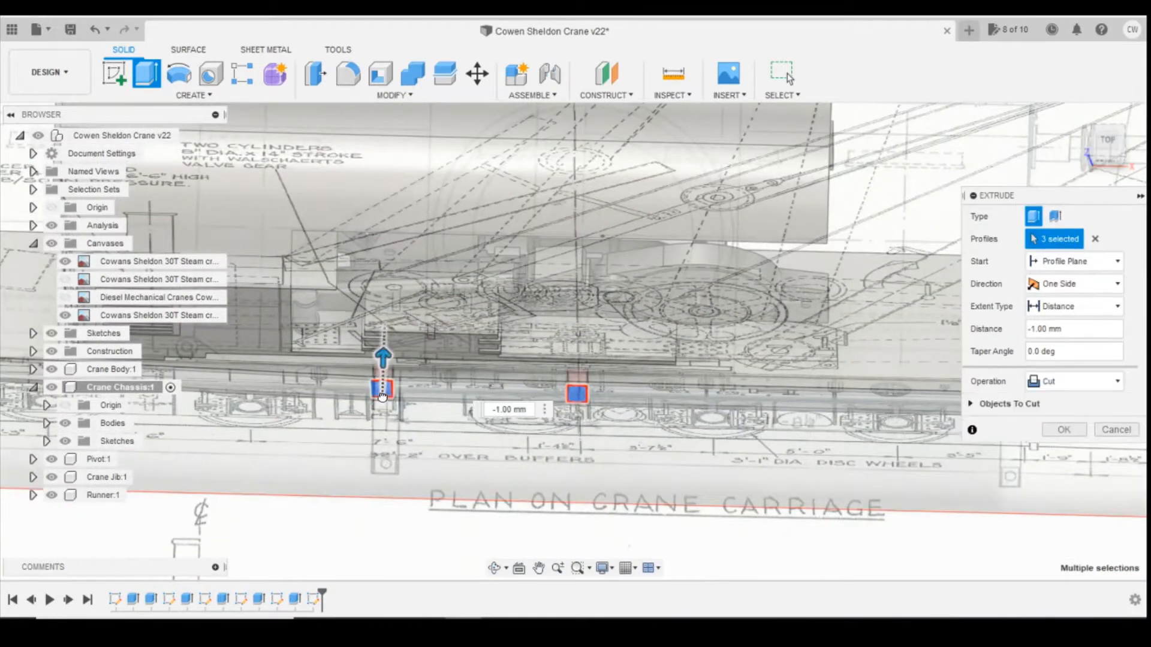
{"action": "scroll", "coordinate": [870, 423], "scroll_direction": "down", "scroll_amount": 3}
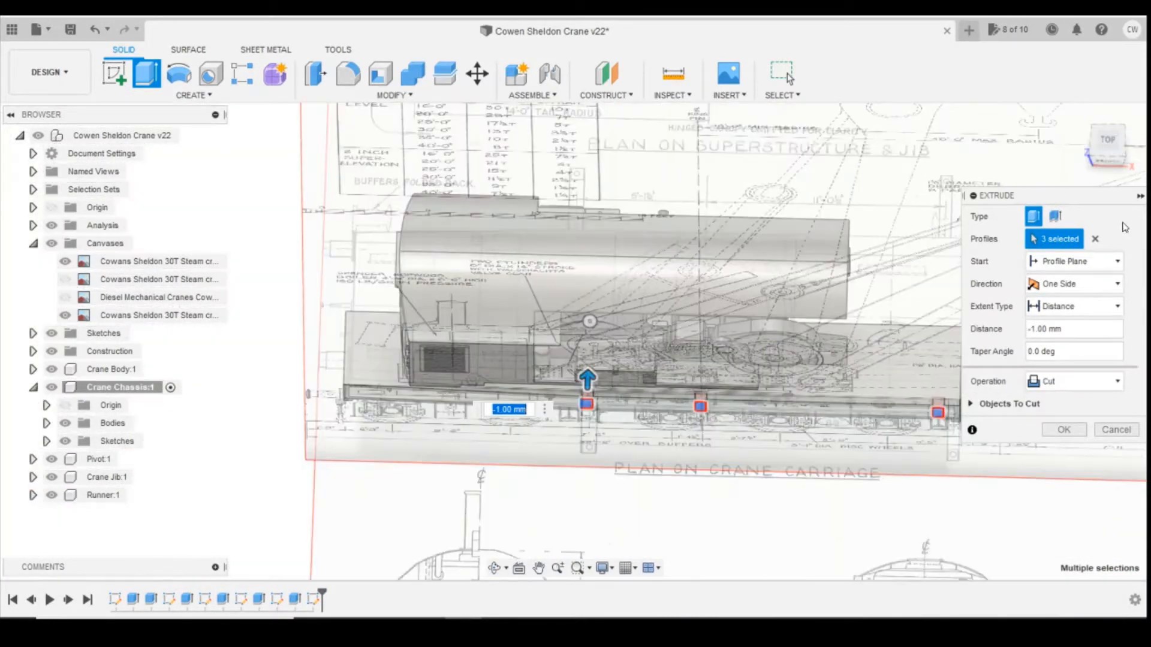
{"action": "left_click", "coordinate": [1073, 382]}
{"action": "left_click", "coordinate": [1056, 401]}
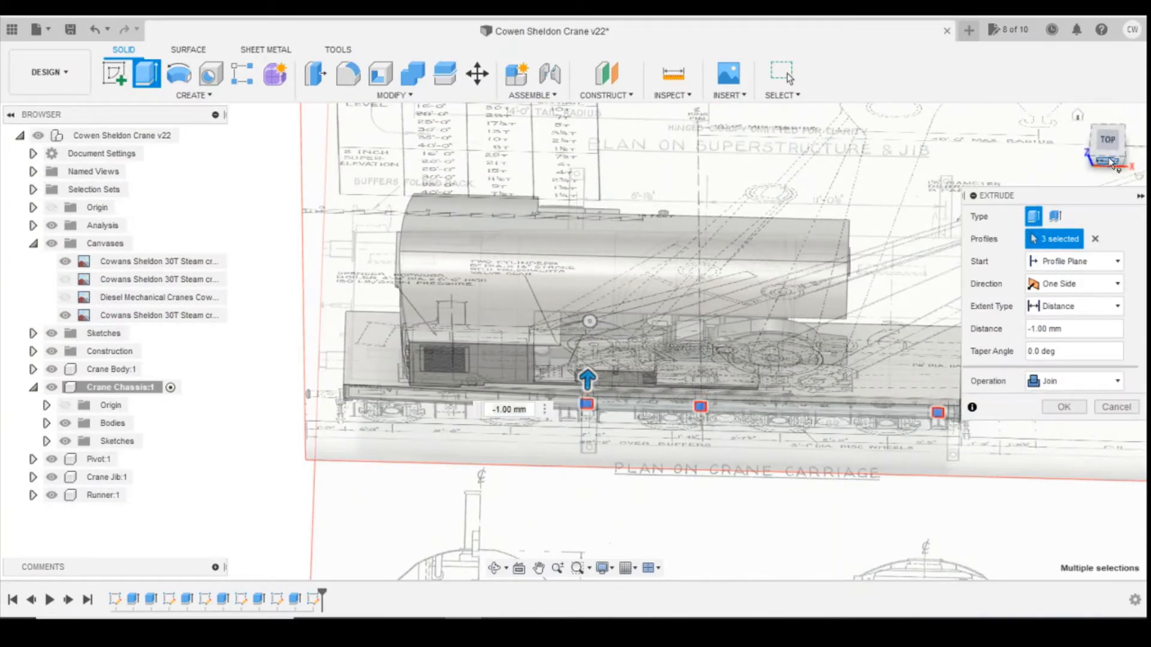
{"action": "left_click_drag", "start_coordinate": [1111, 166], "coordinate": [1083, 179]}
{"action": "scroll", "coordinate": [639, 433], "scroll_direction": "up", "scroll_amount": 6}
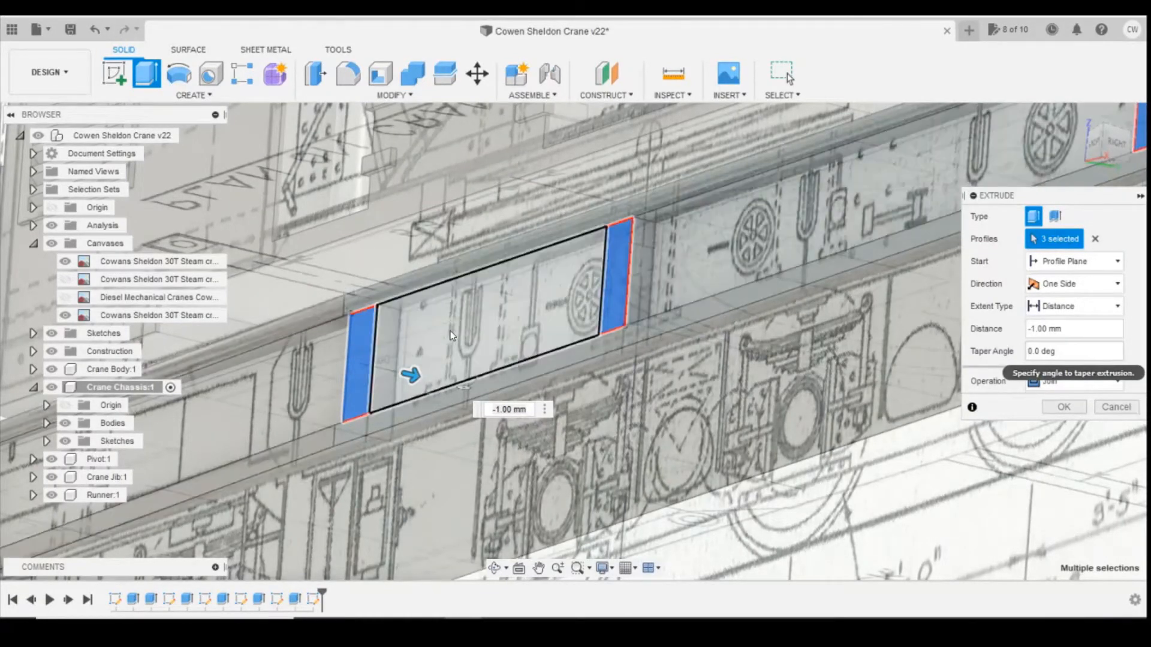
{"action": "left_click", "coordinate": [1065, 408]}
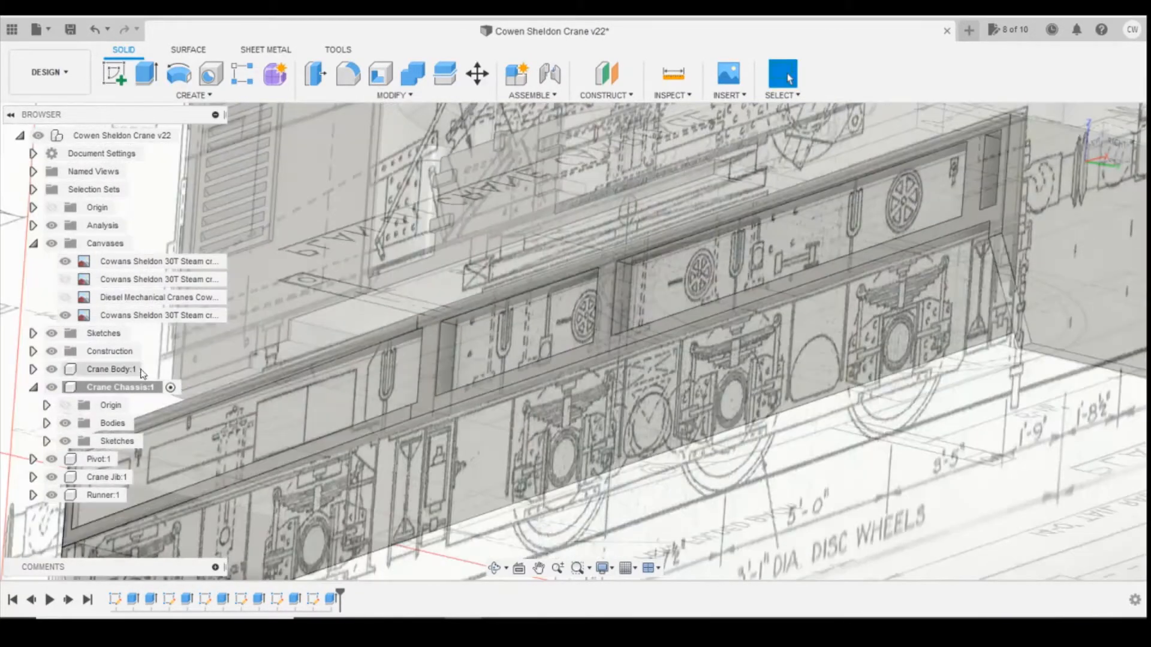
- Hide both visible canvases, view the chassis from the front and compare its ribs with the yellow crane photo
{"action": "left_click", "coordinate": [65, 315]}
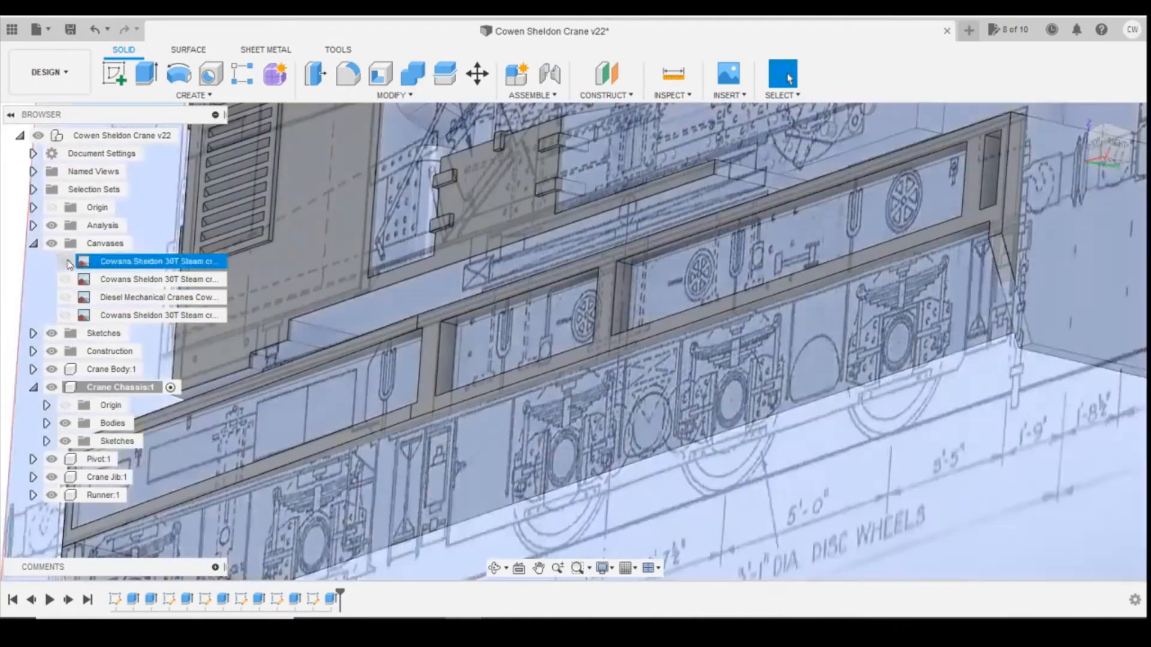
{"action": "left_click", "coordinate": [64, 261]}
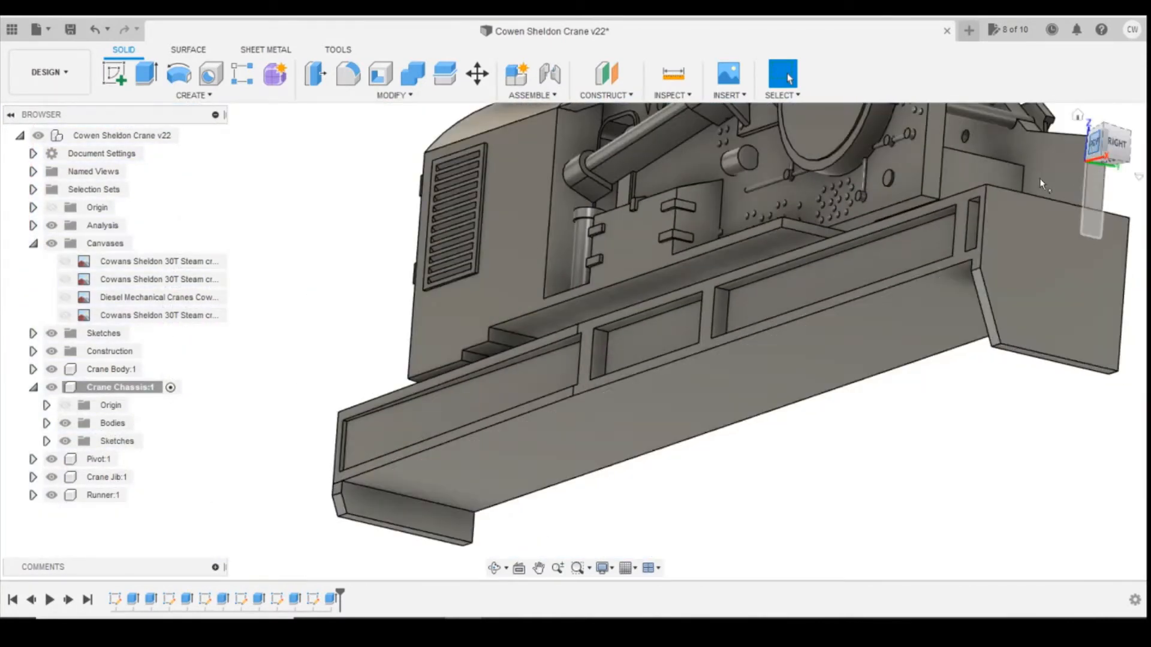
{"action": "left_click", "coordinate": [1095, 144]}
{"action": "scroll", "coordinate": [894, 406], "scroll_direction": "up", "scroll_amount": 5}
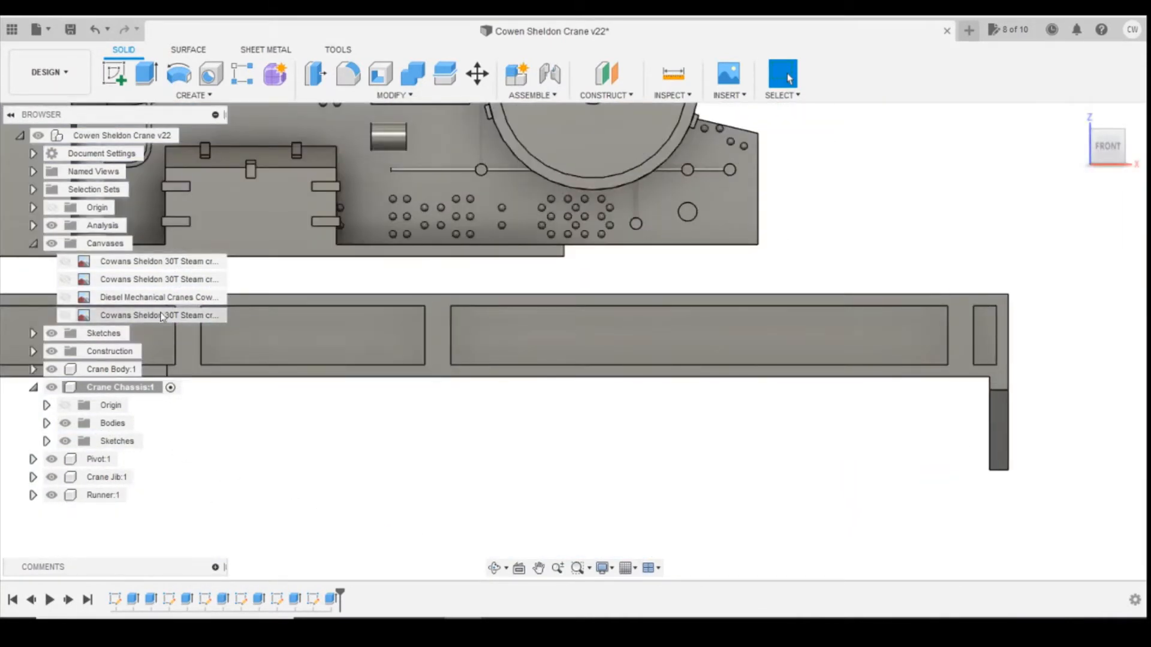
{"action": "scroll", "coordinate": [736, 496], "scroll_direction": "down", "scroll_amount": 3}
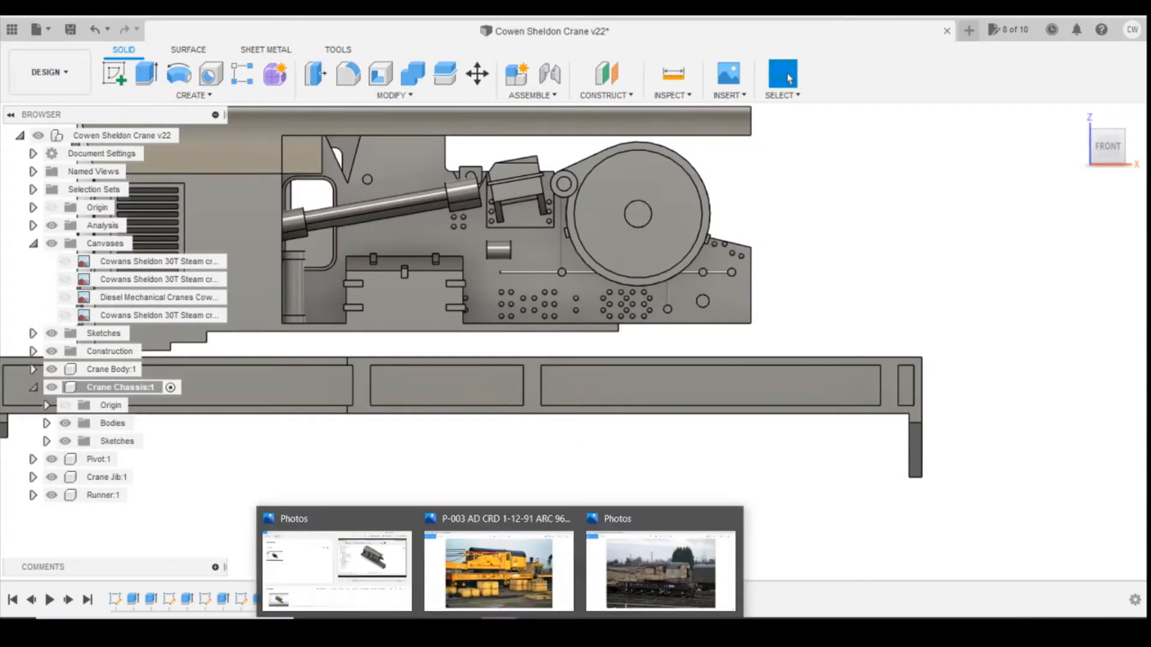
{"action": "left_click", "coordinate": [518, 603]}
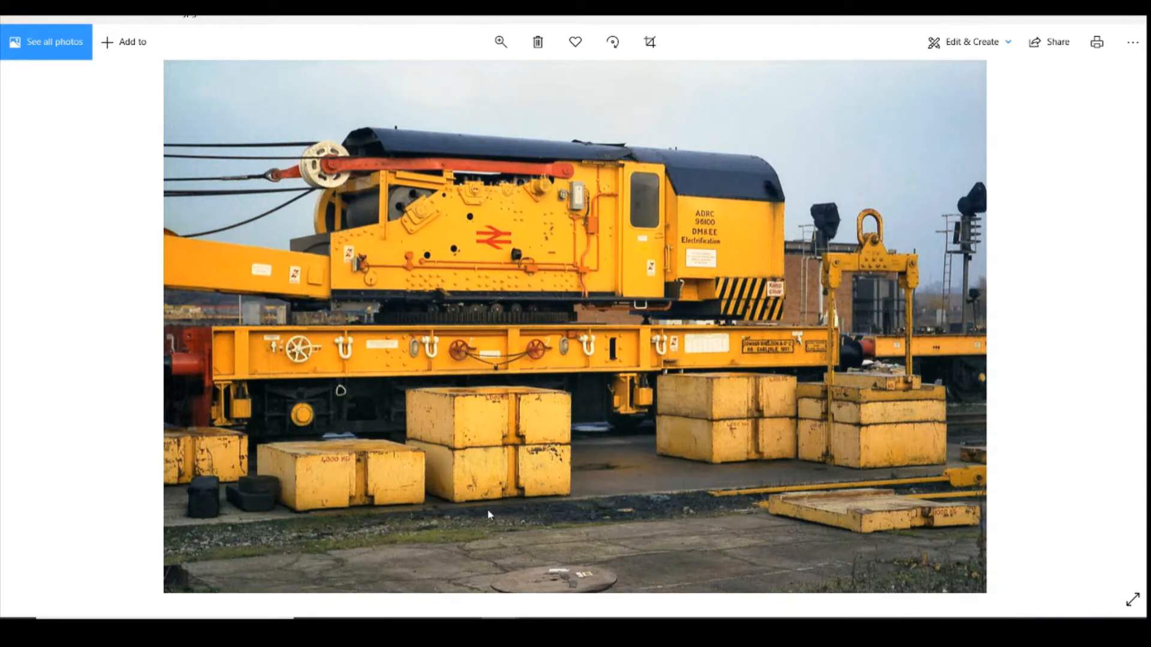
{"action": "key", "text": "Right"}
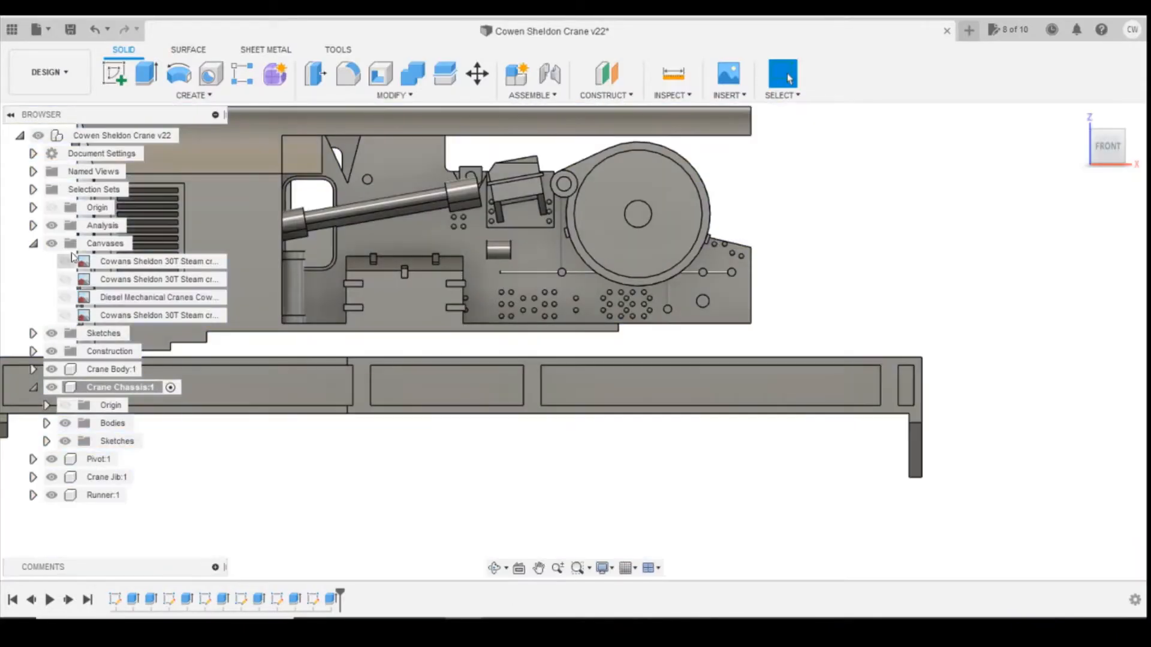
- Show the first Cowans Sheldon canvas again and start a sketch on the long recessed panel of the chassis side
{"action": "left_click", "coordinate": [65, 261]}
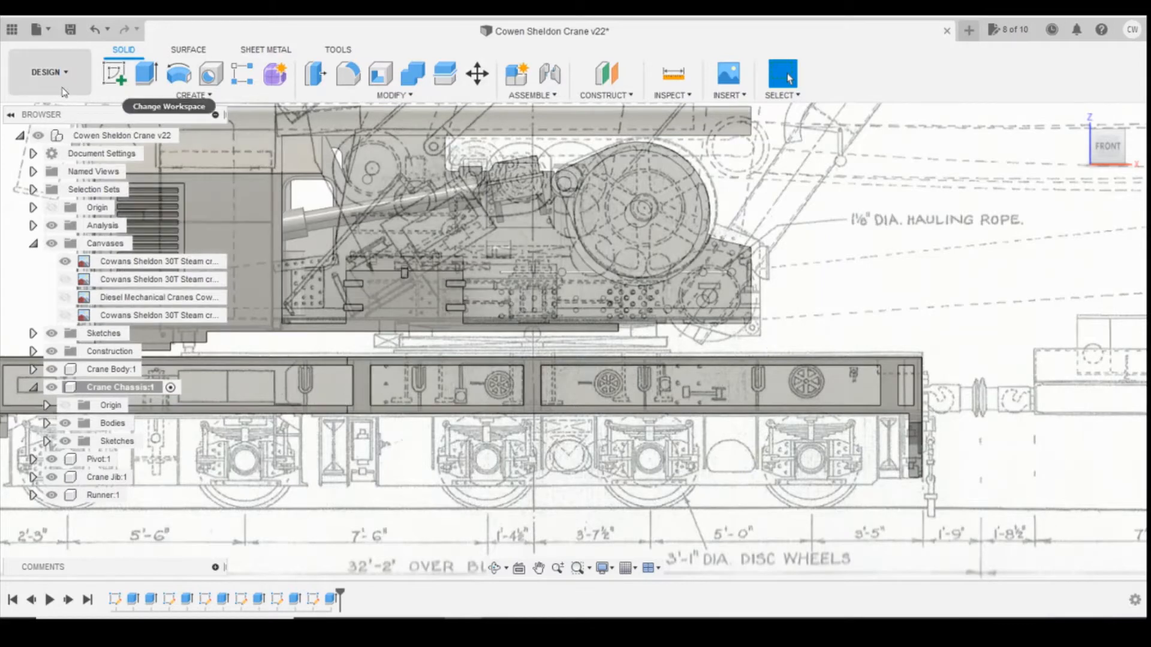
{"action": "left_click", "coordinate": [123, 77]}
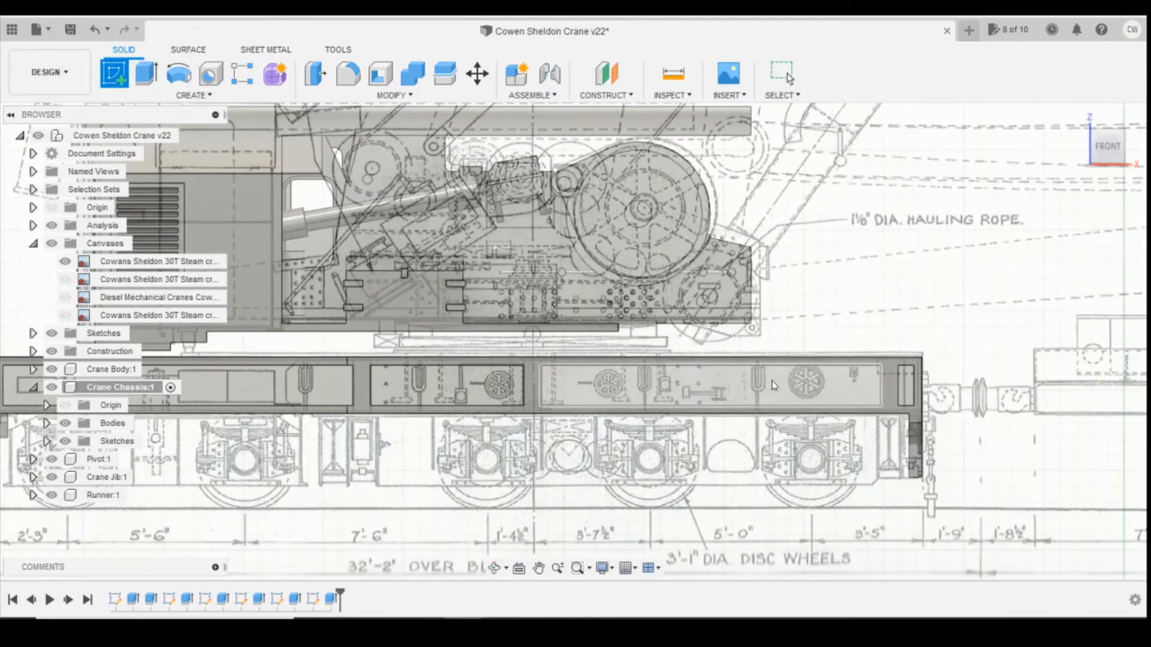
{"action": "left_click", "coordinate": [772, 389]}
- Sketch a narrow full-height rectangle on the long panel, over the thin rib behind the hook beside the last handwheel
{"action": "scroll", "coordinate": [637, 391], "scroll_direction": "up", "scroll_amount": 3}
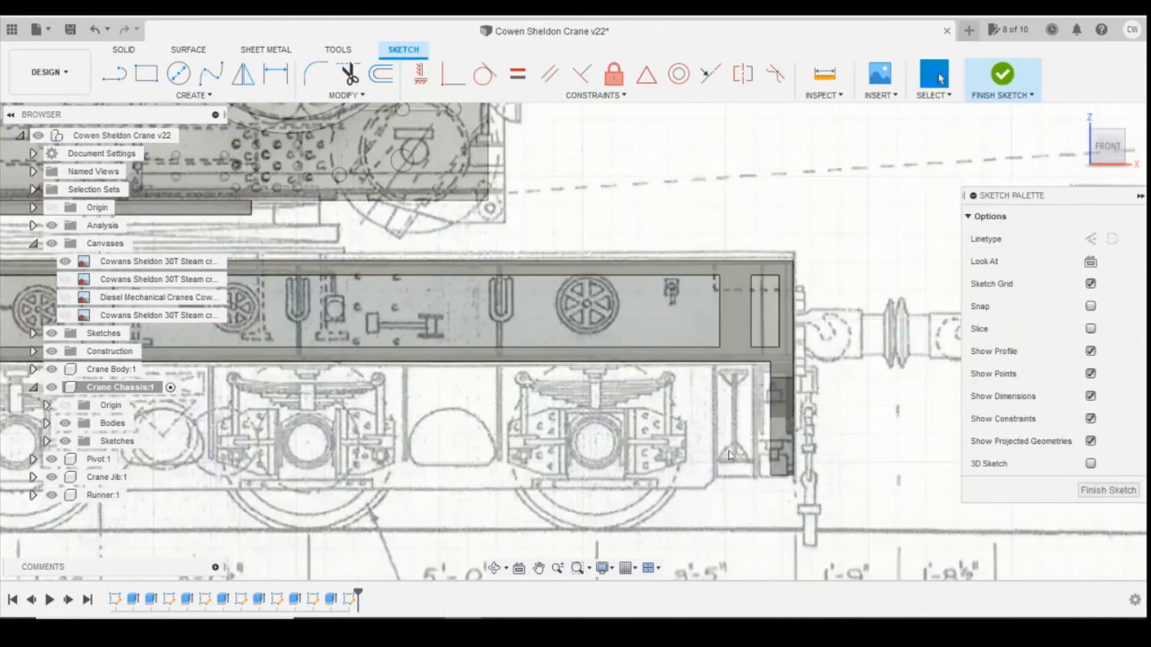
{"action": "scroll", "coordinate": [729, 451], "scroll_direction": "down", "scroll_amount": 2}
{"action": "middle_click_drag", "start_coordinate": [729, 451], "coordinate": [646, 480]}
{"action": "scroll", "coordinate": [288, 333], "scroll_direction": "up", "scroll_amount": 3}
{"action": "scroll", "coordinate": [400, 348], "scroll_direction": "up", "scroll_amount": 3}
{"action": "scroll", "coordinate": [456, 371], "scroll_direction": "down", "scroll_amount": 3}
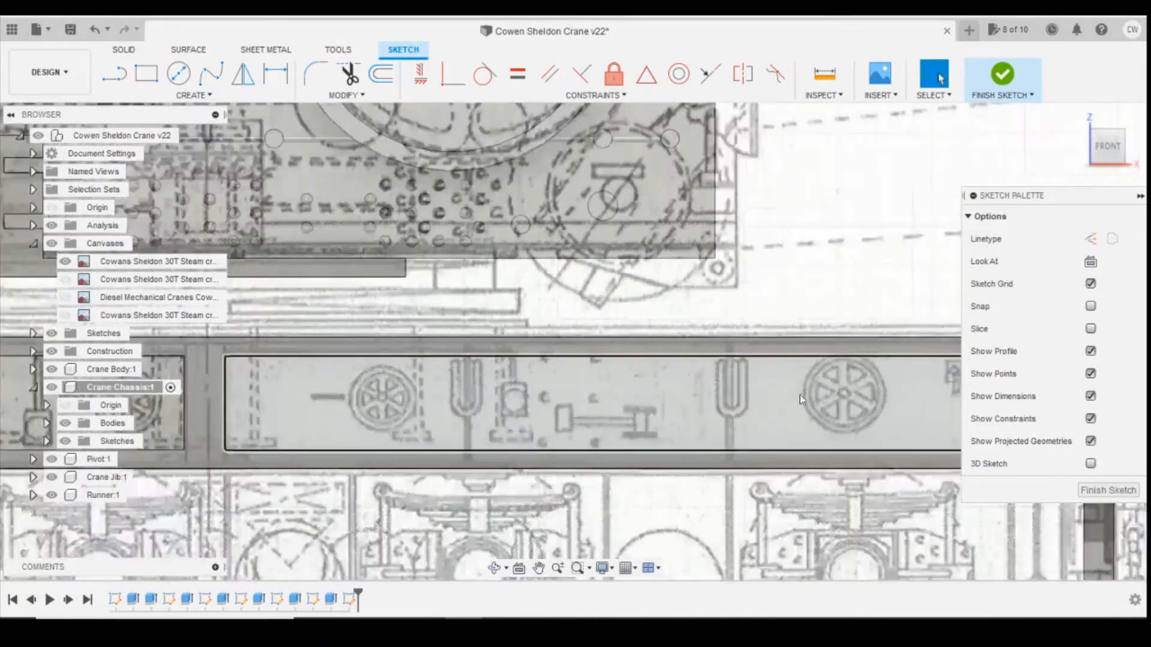
{"action": "scroll", "coordinate": [671, 390], "scroll_direction": "up", "scroll_amount": 3}
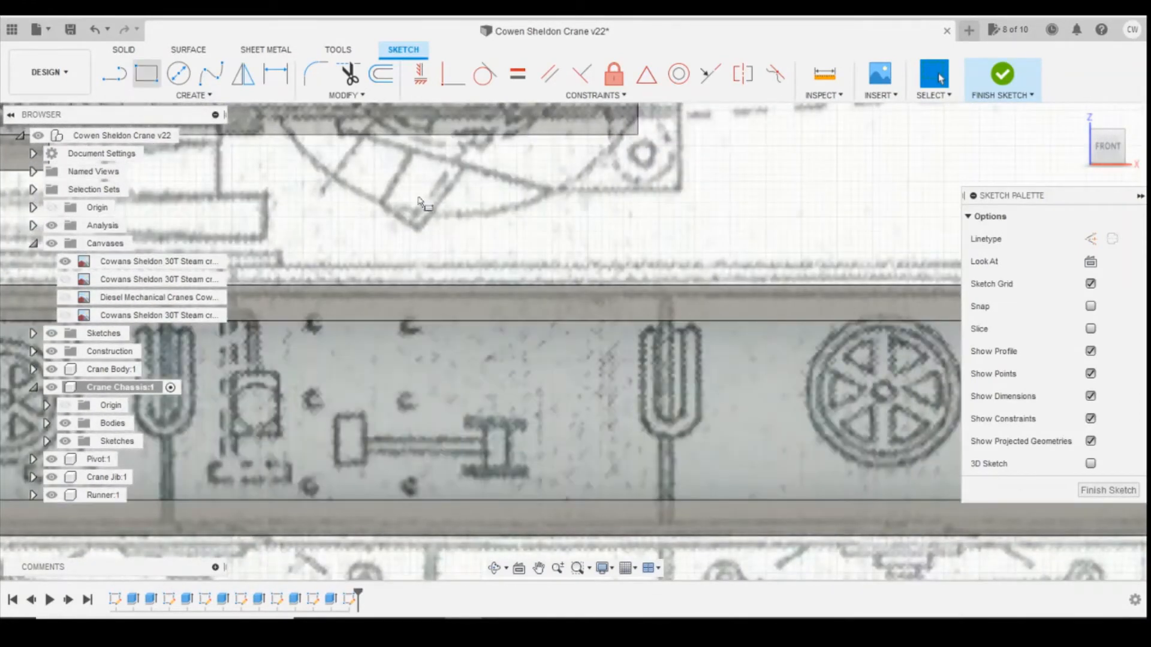
{"action": "left_click", "coordinate": [145, 73]}
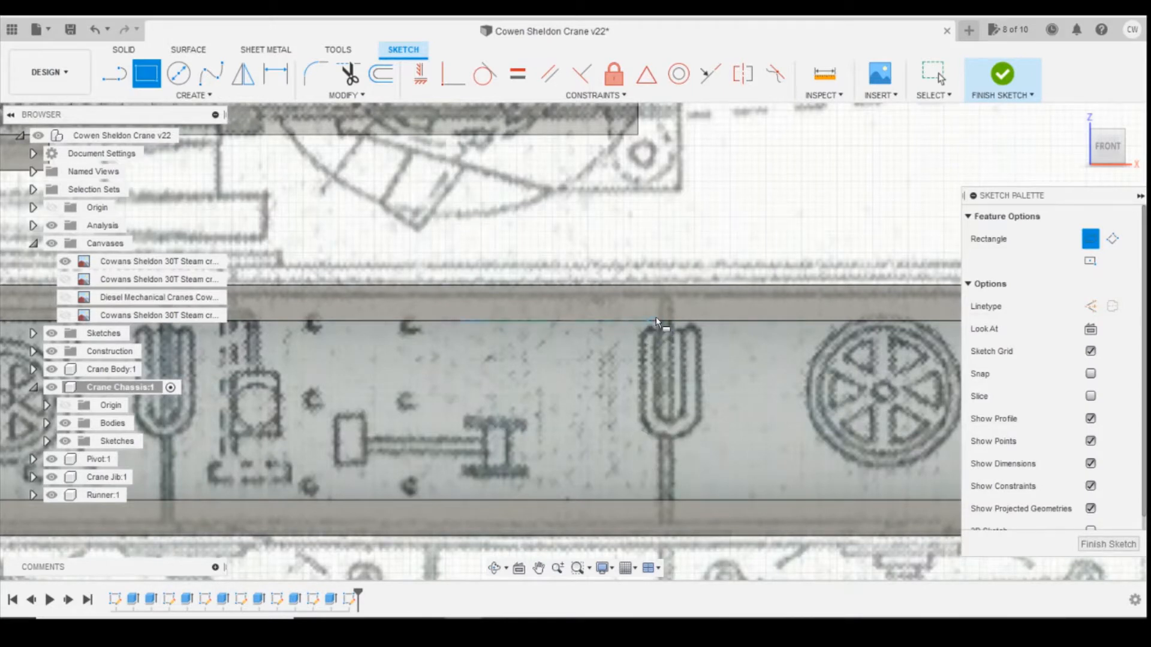
{"action": "left_click", "coordinate": [656, 319]}
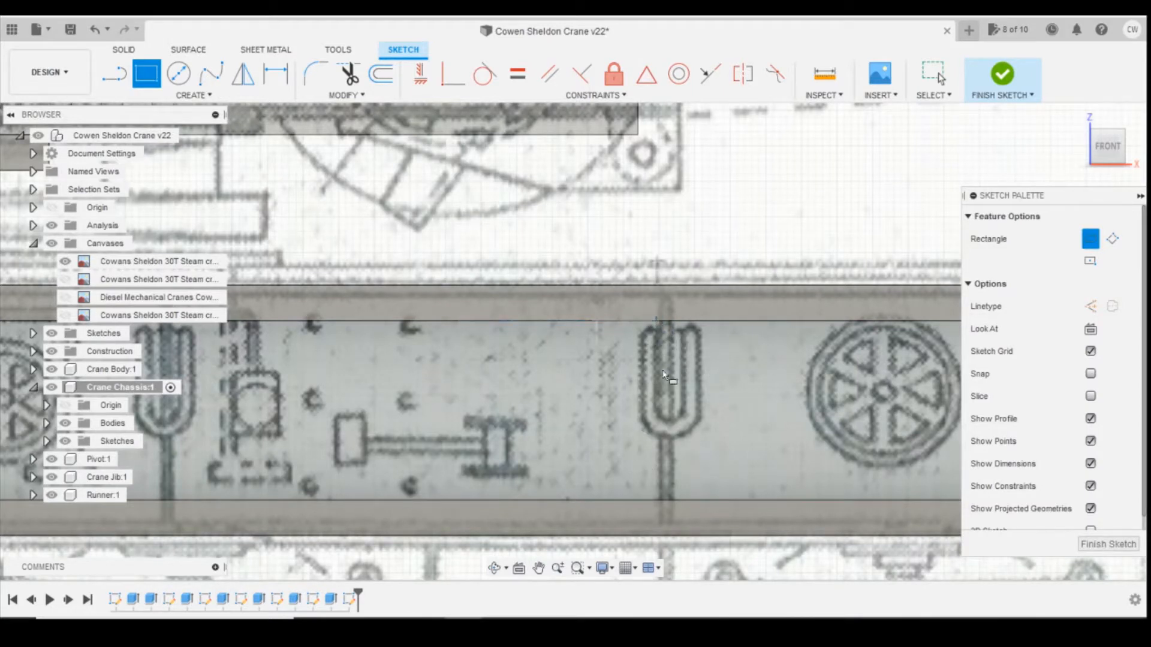
{"action": "left_click", "coordinate": [683, 503]}
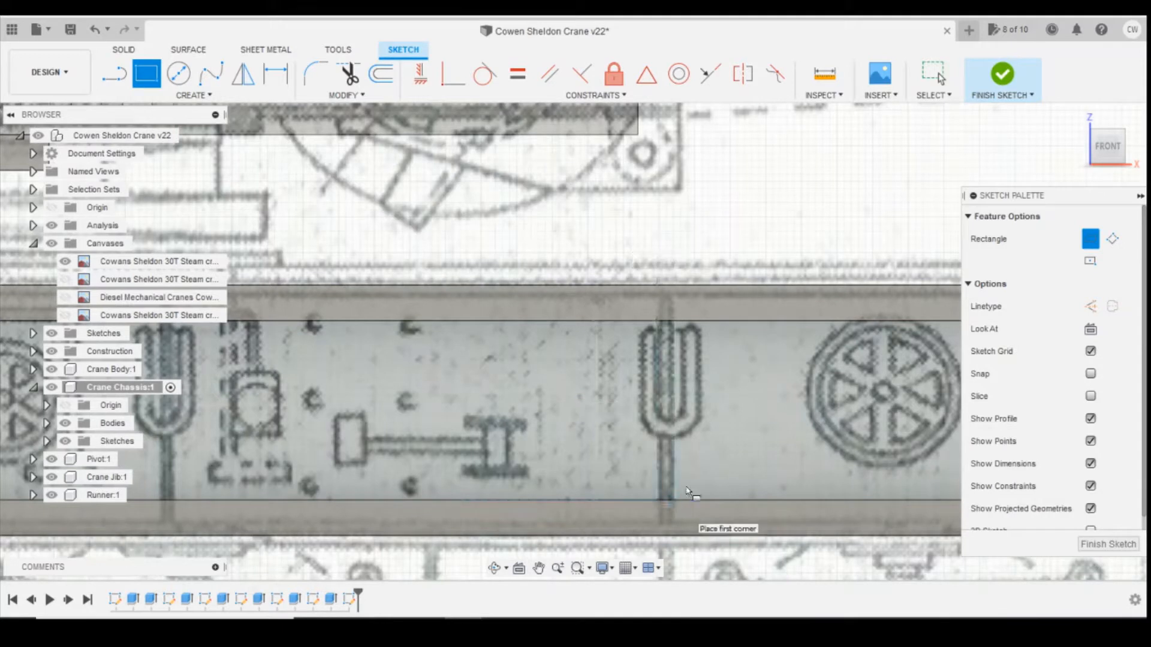
- Dimension the width of the narrow rib rectangle on the long panel to 0.3 mm
{"action": "key", "text": "d"}
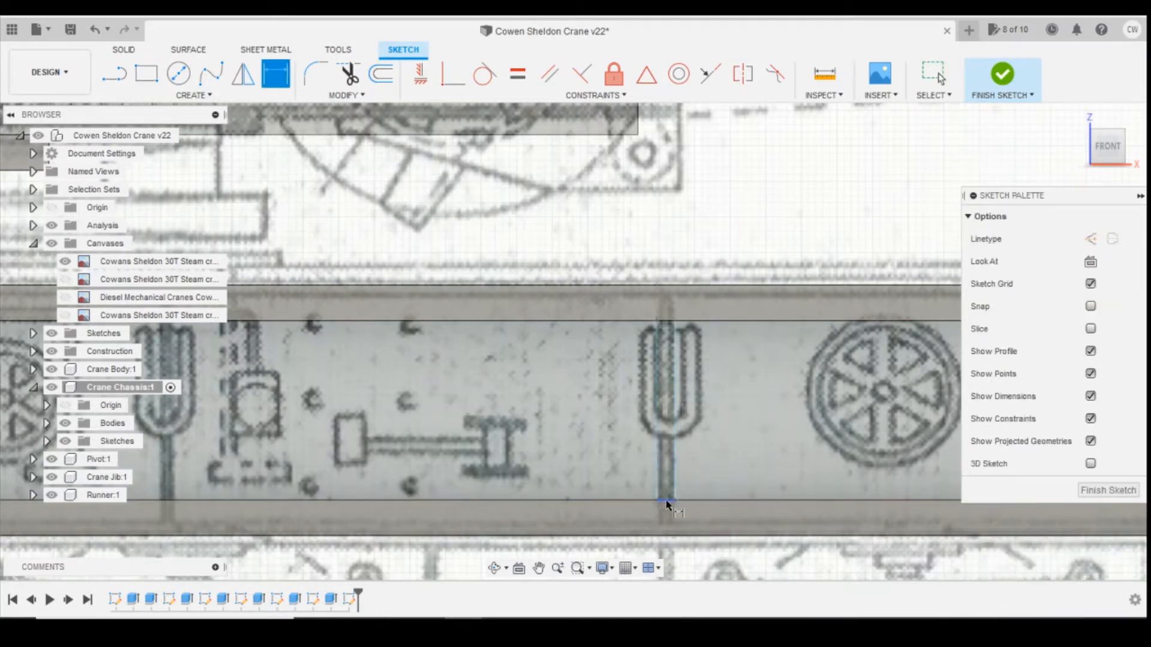
{"action": "left_click", "coordinate": [667, 502]}
{"action": "left_click", "coordinate": [672, 518]}
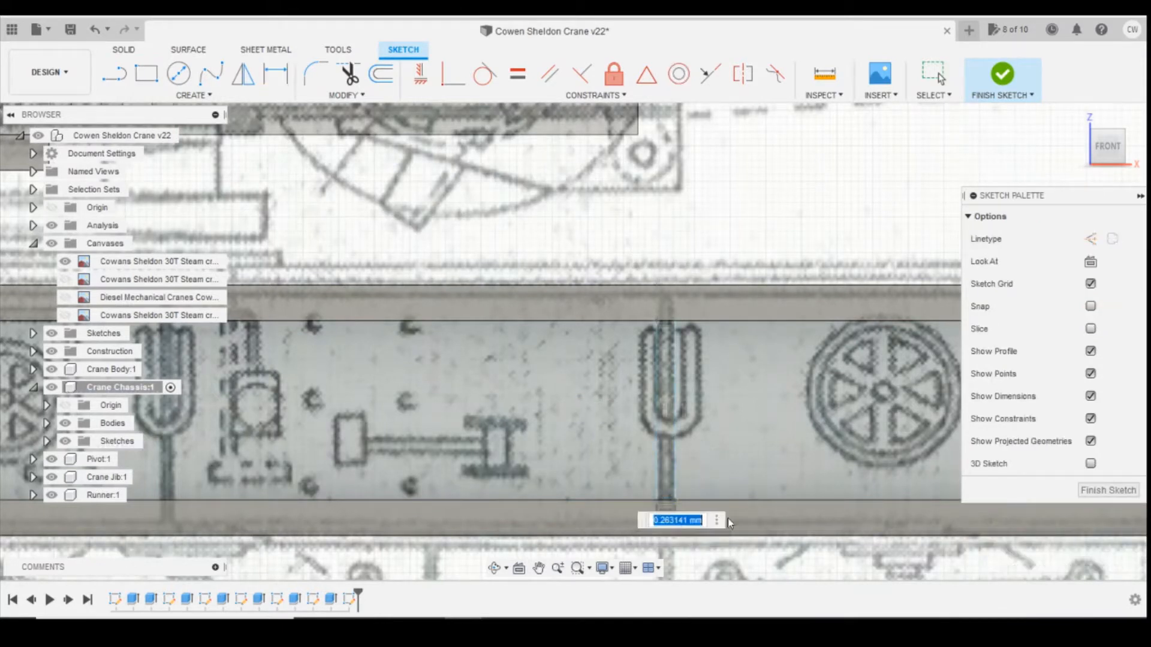
{"action": "type", "text": "0.3"}
{"action": "key", "text": "Return"}
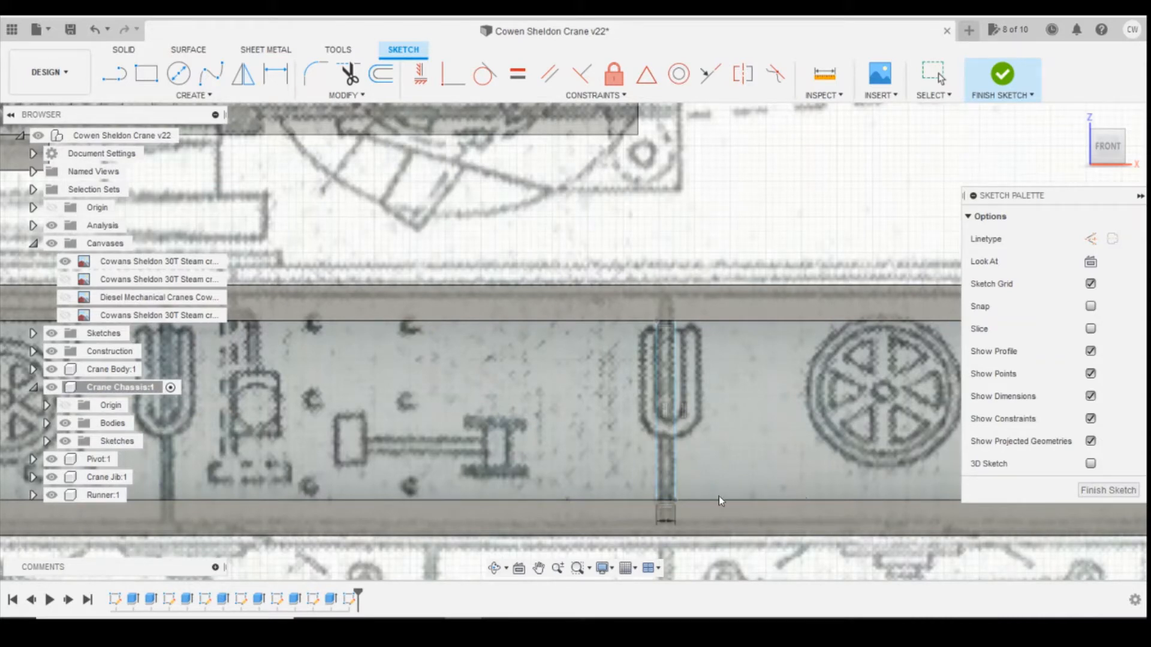
- Dimension the rib rectangle's distance to the nearest end of the chassis as 10.15 mm
{"action": "scroll", "coordinate": [681, 479], "scroll_direction": "down", "scroll_amount": 6}
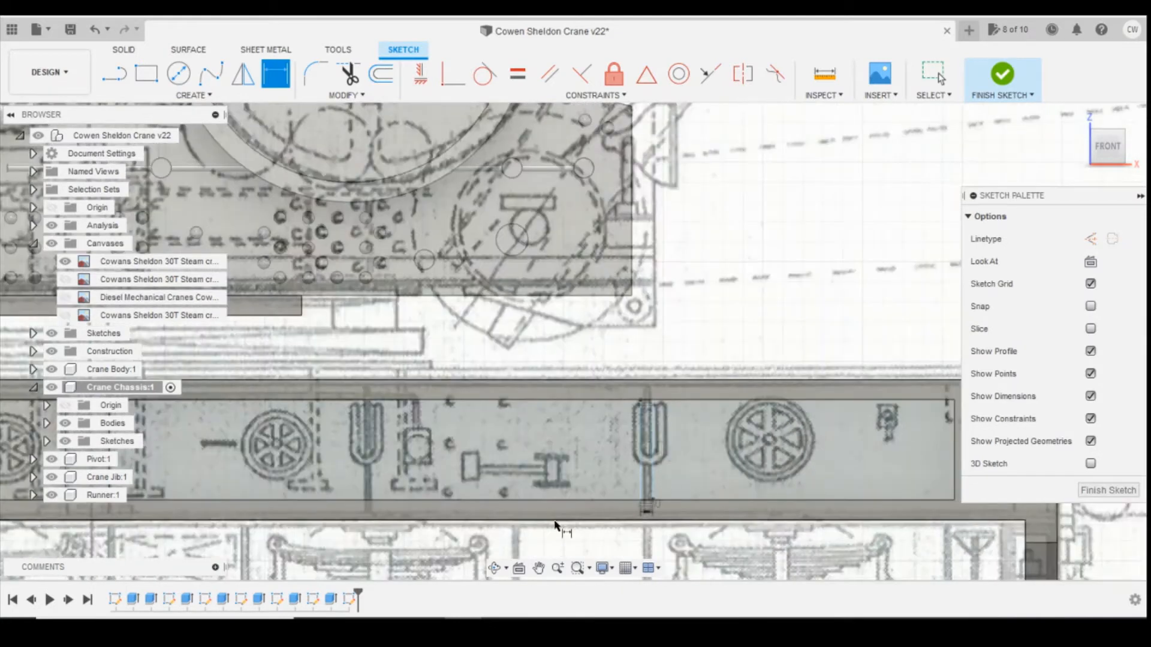
{"action": "scroll", "coordinate": [885, 511], "scroll_direction": "up", "scroll_amount": 1}
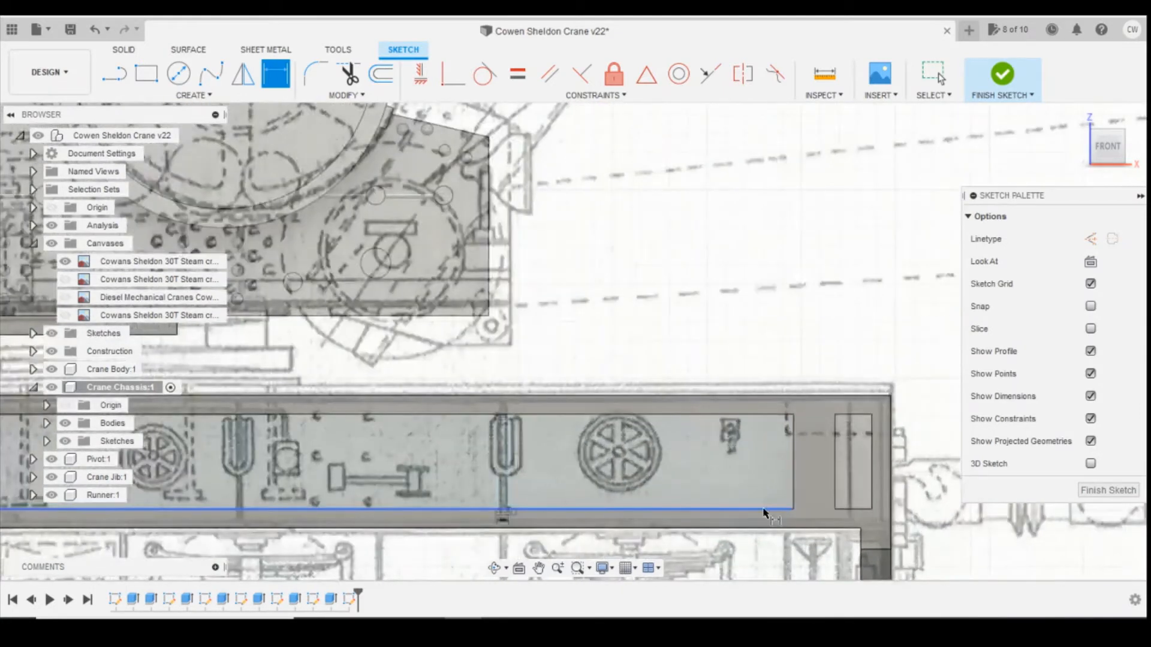
{"action": "left_click", "coordinate": [511, 511]}
{"action": "left_click", "coordinate": [890, 512]}
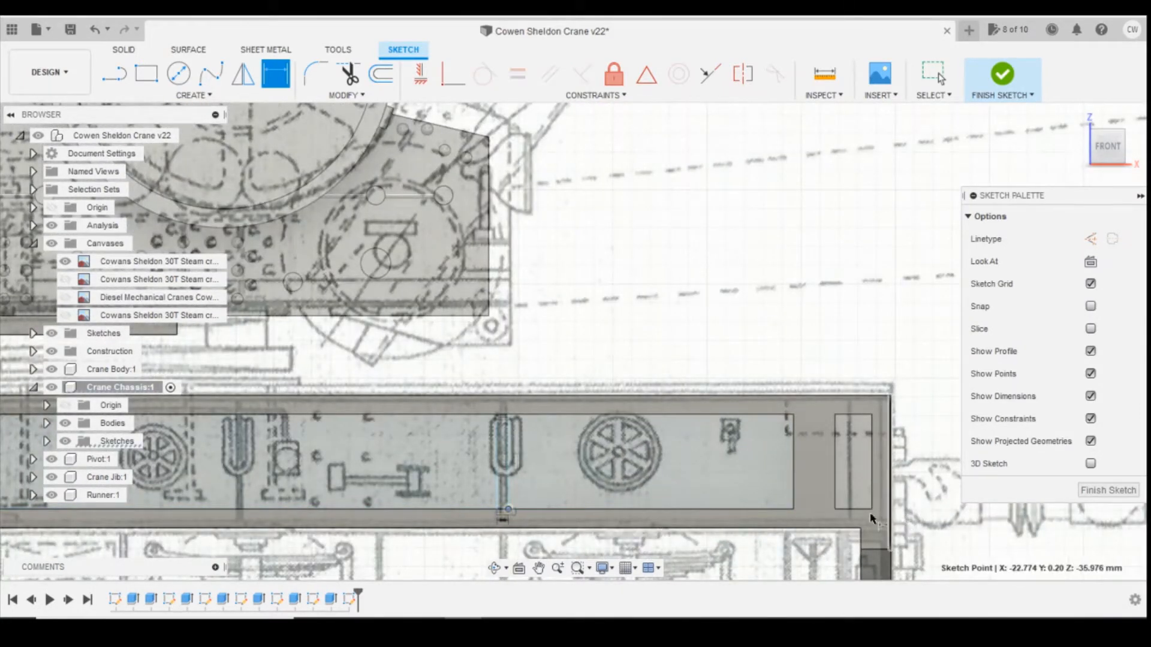
{"action": "left_click", "coordinate": [797, 346]}
{"action": "type", "text": "10.15"}
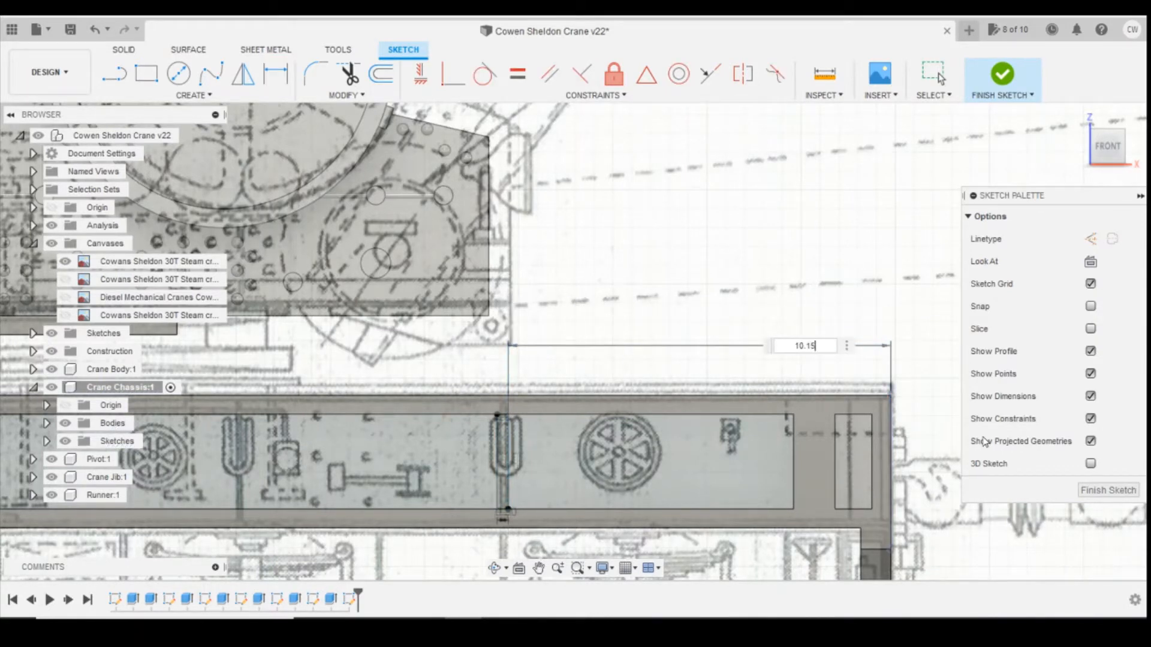
{"action": "key", "text": "Return"}
{"action": "scroll", "coordinate": [671, 492], "scroll_direction": "up", "scroll_amount": 3}
{"action": "key", "text": "Escape"}
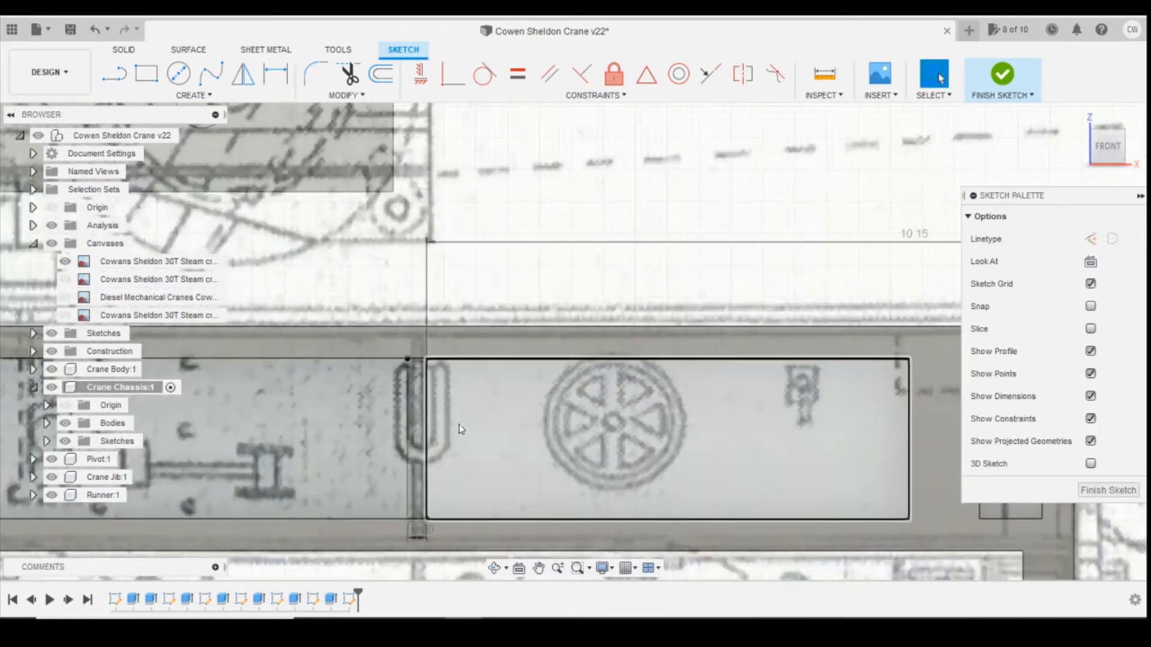
- Extrude the thin rib profile 0.60 mm outward as a New Body, hiding the visible Cowans Sheldon canvas
{"action": "right_click", "coordinate": [414, 424]}
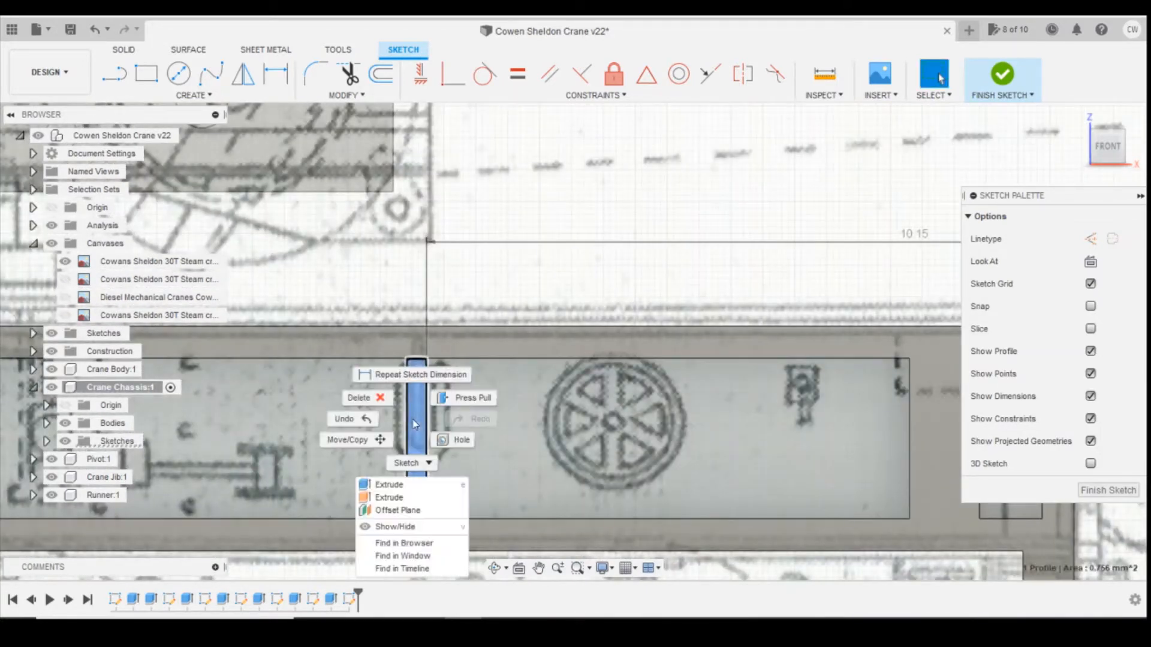
{"action": "left_click", "coordinate": [412, 462]}
{"action": "left_click_drag", "start_coordinate": [1104, 165], "coordinate": [983, 150]}
{"action": "left_click", "coordinate": [65, 261]}
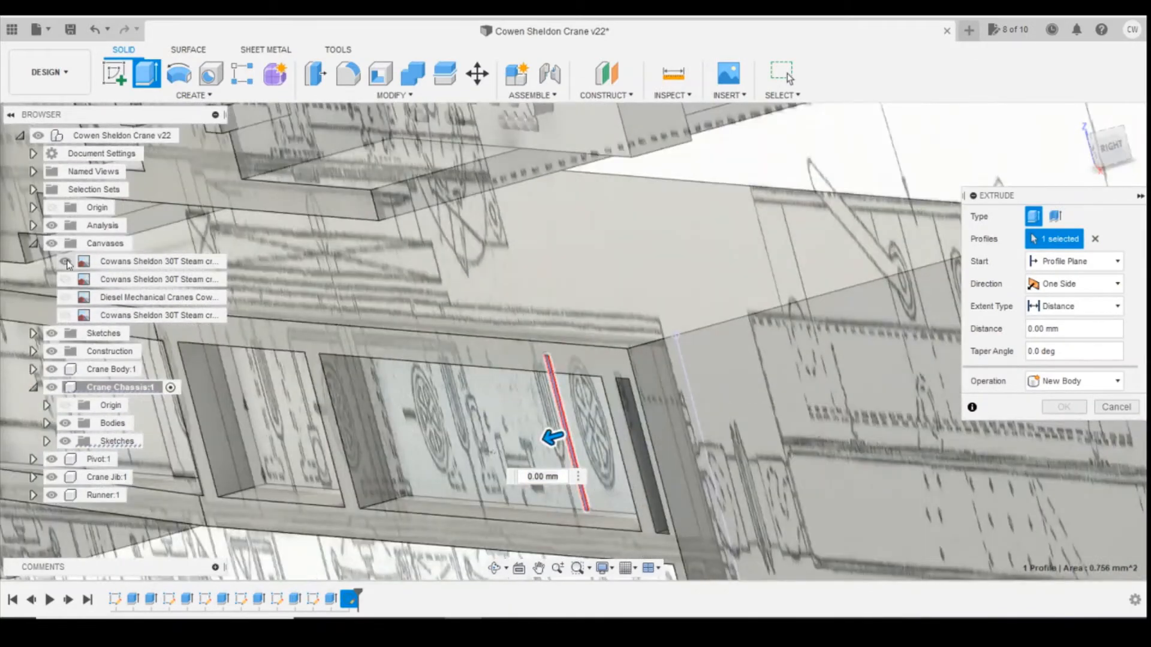
{"action": "left_click_drag", "start_coordinate": [546, 448], "coordinate": [517, 459]}
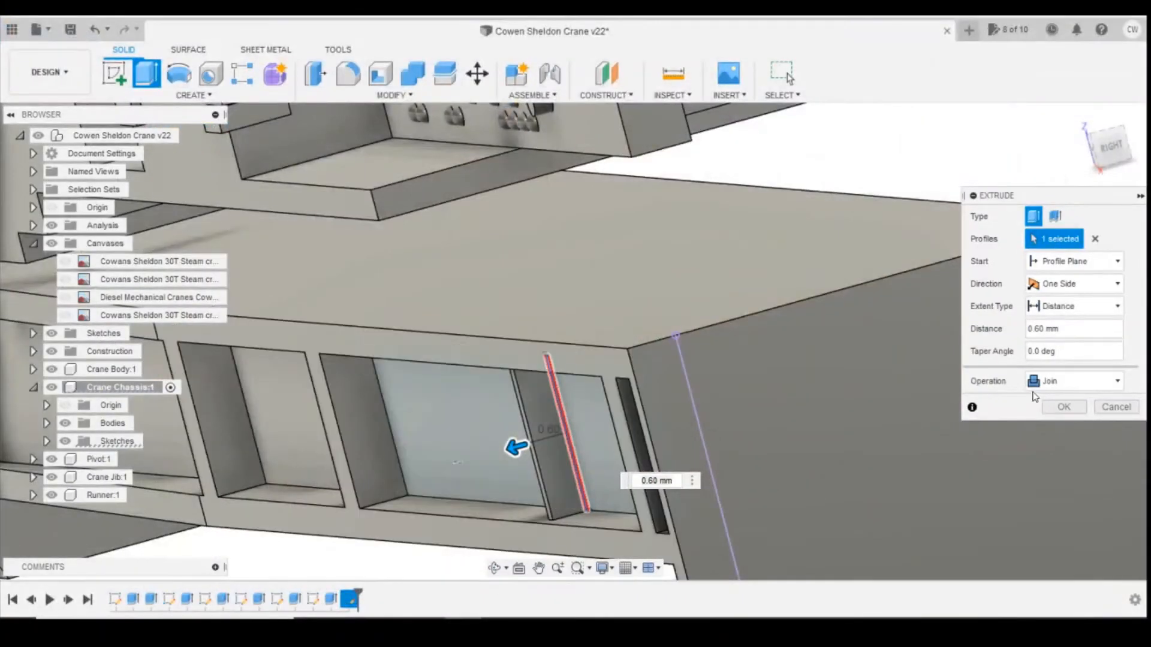
{"action": "left_click", "coordinate": [1060, 384]}
{"action": "left_click", "coordinate": [1056, 447]}
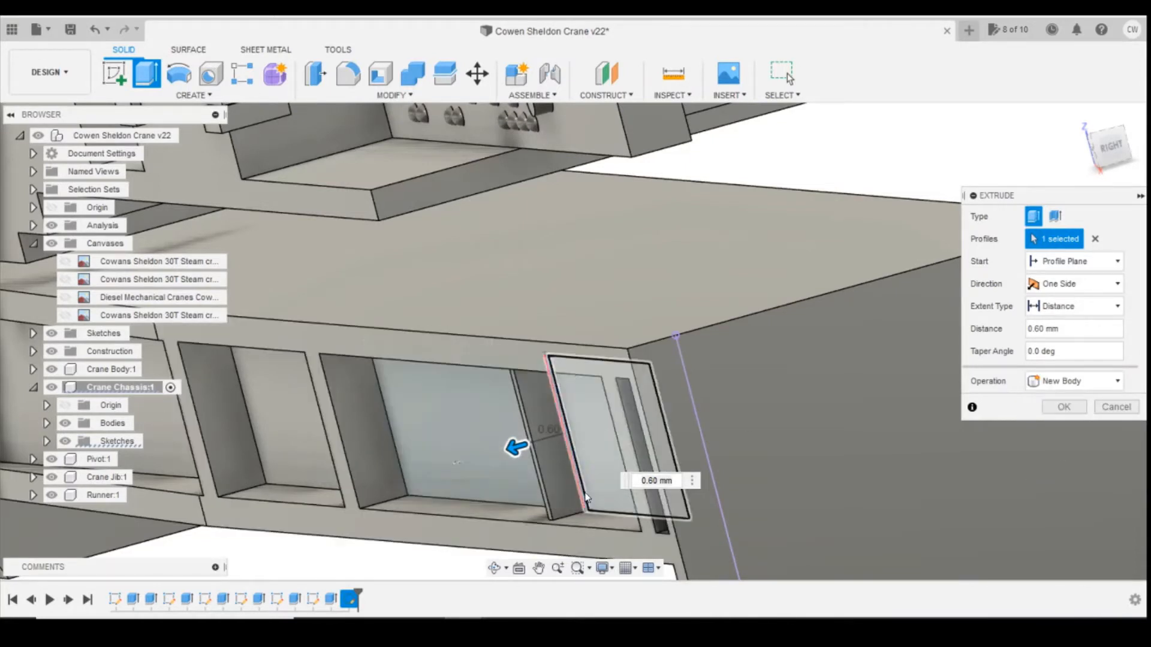
{"action": "left_click", "coordinate": [1069, 411]}
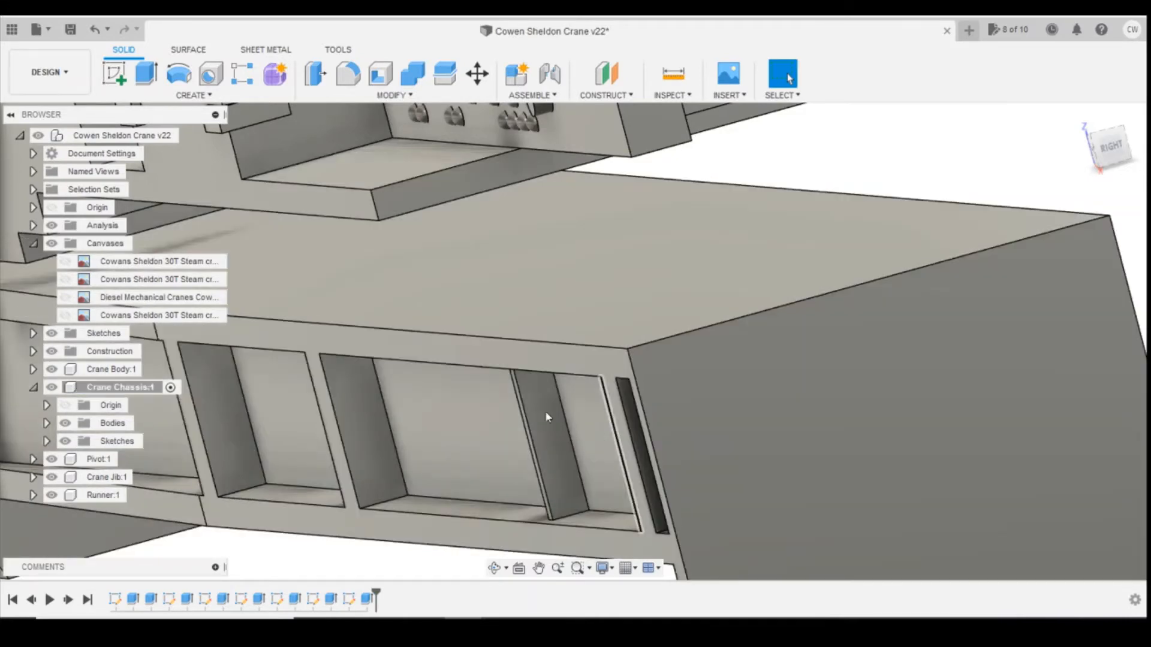
- Hide the chassis's Body1 and the Crane Body component to isolate the new rib, and view it from the right
{"action": "left_click", "coordinate": [46, 423]}
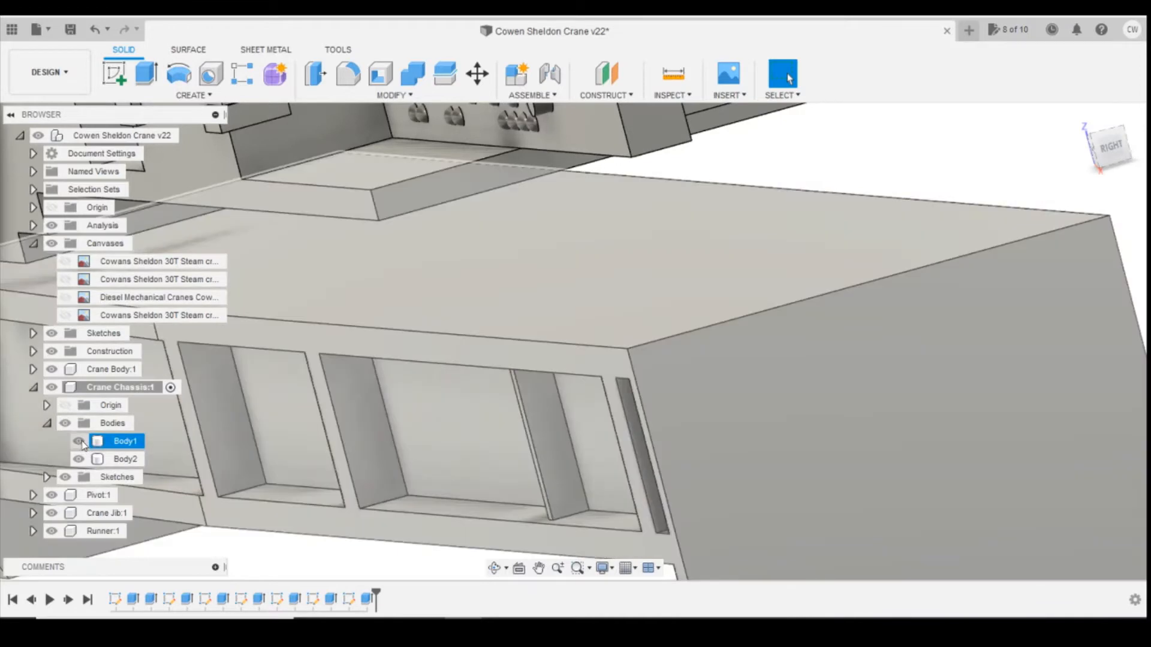
{"action": "left_click", "coordinate": [79, 442]}
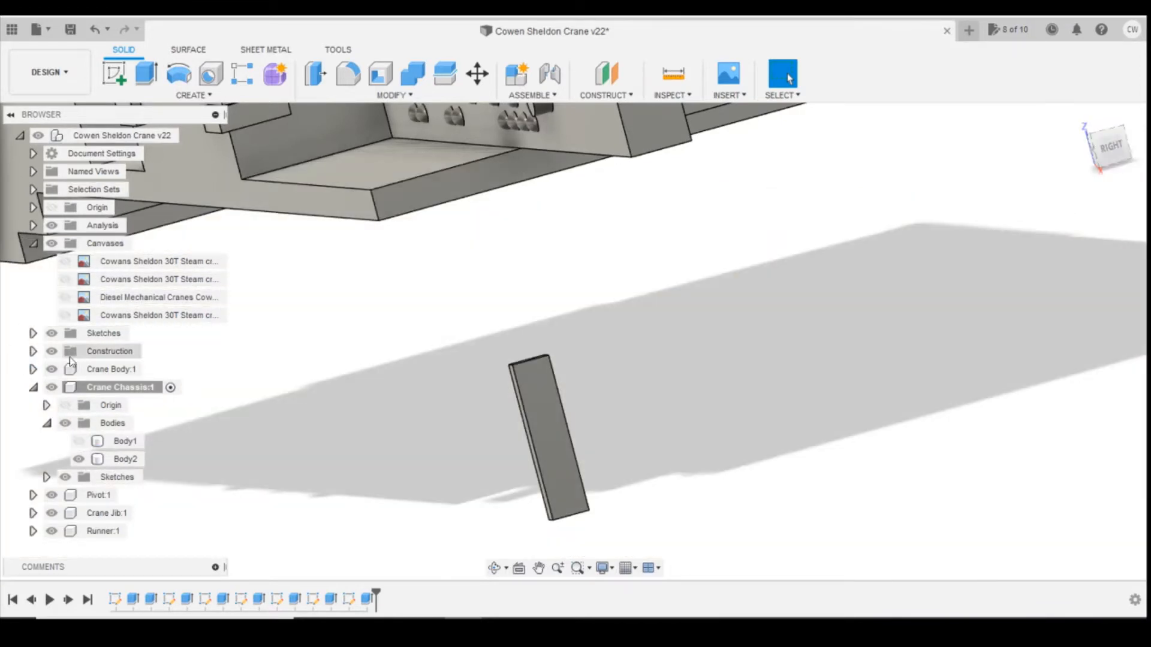
{"action": "left_click", "coordinate": [52, 369]}
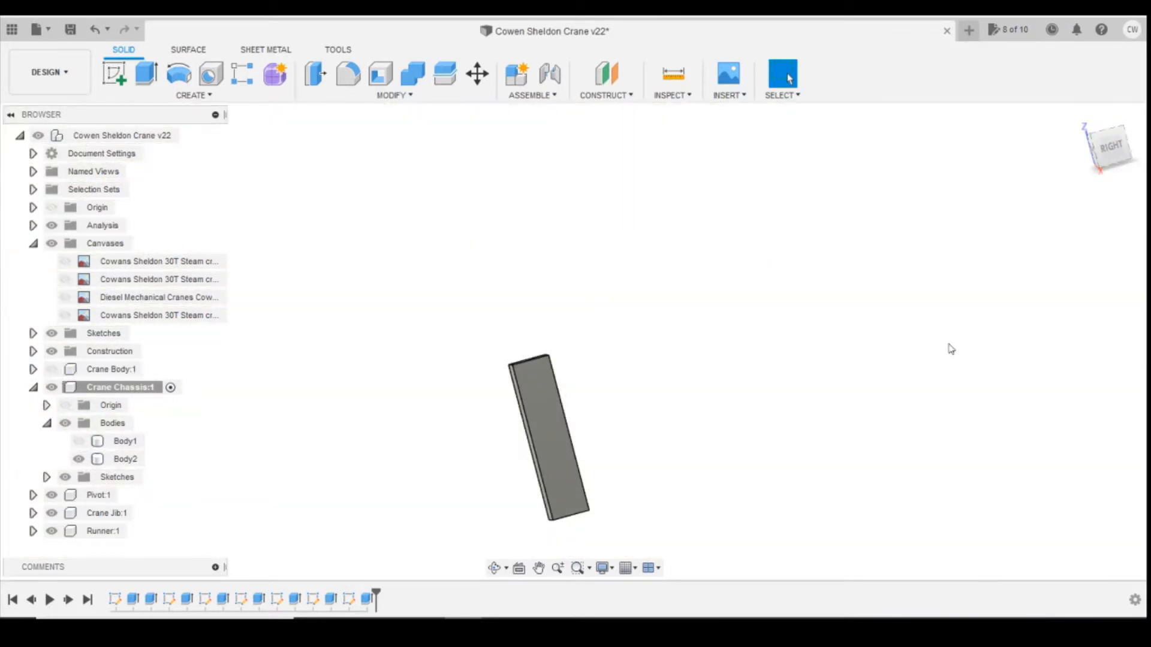
{"action": "left_click", "coordinate": [1083, 158]}
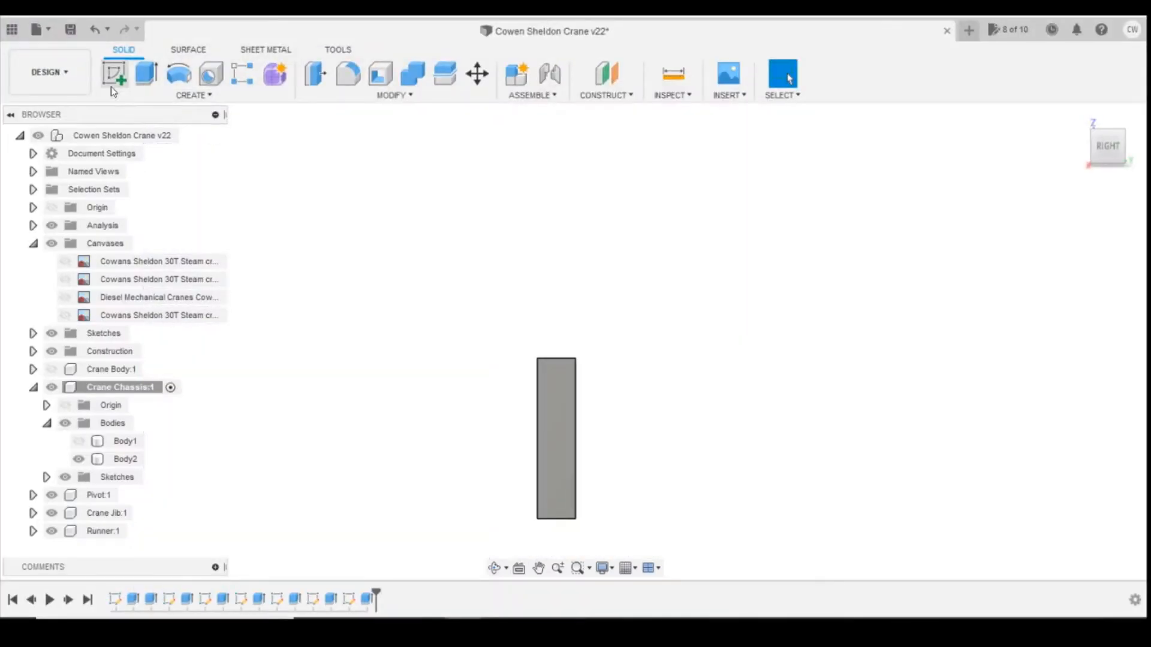
- Start a sketch on the rib's broad side face and draw a three-line notch off its outer edge, with a vertical line about 0.9 mm long
{"action": "left_click", "coordinate": [114, 77]}
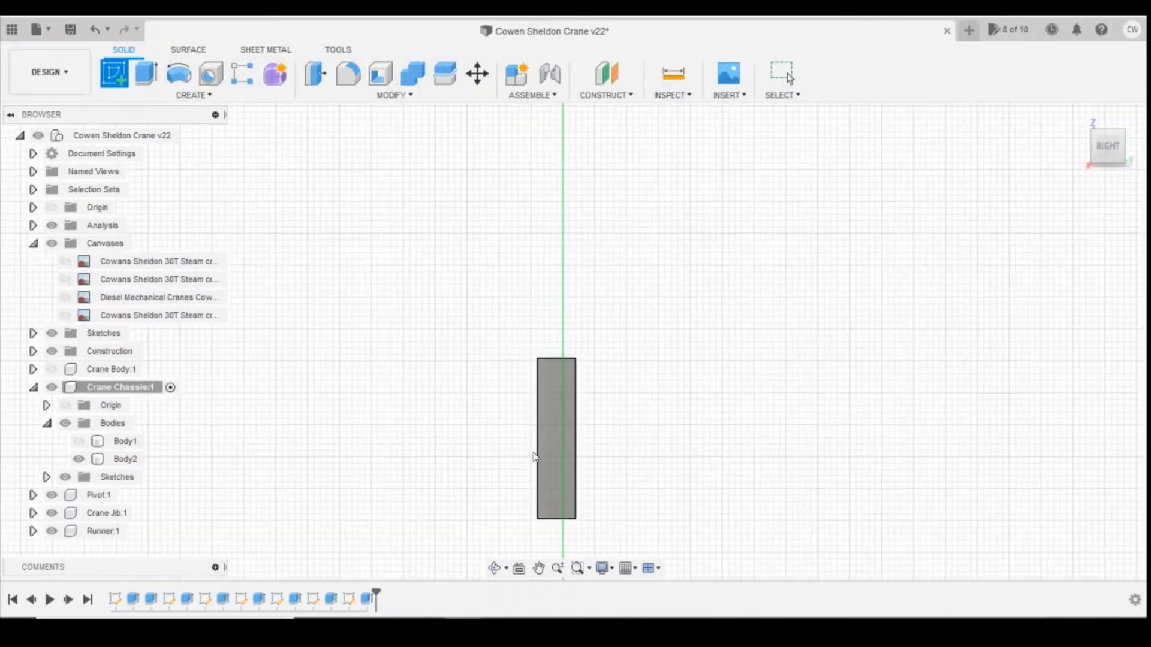
{"action": "left_click", "coordinate": [557, 488]}
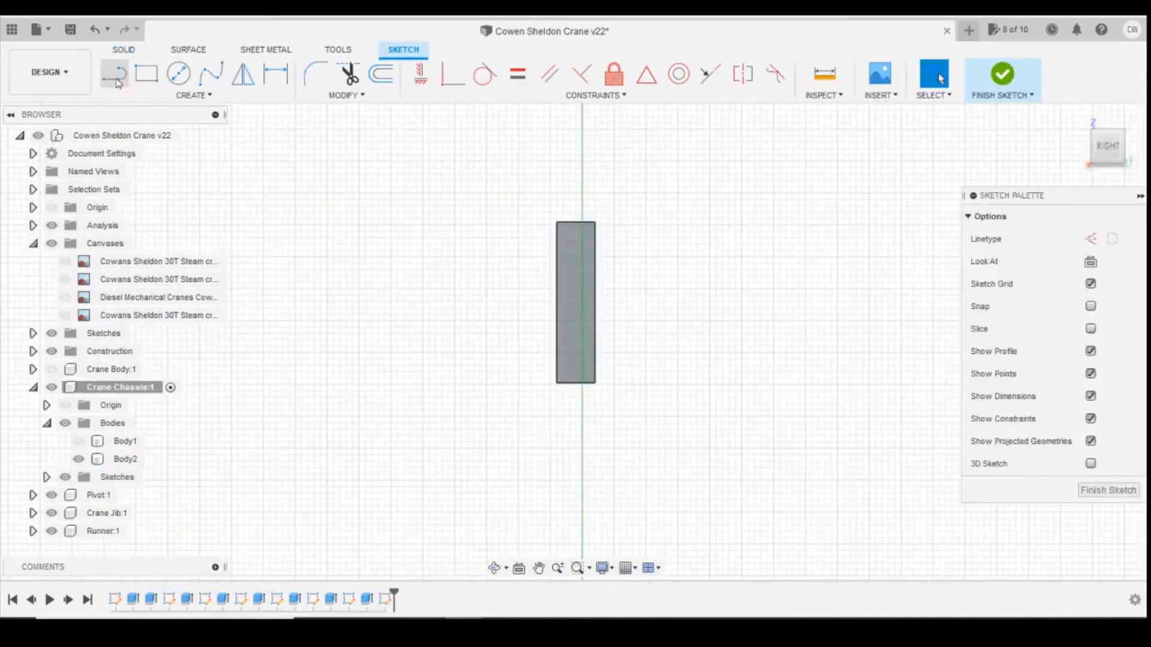
{"action": "left_click", "coordinate": [556, 354]}
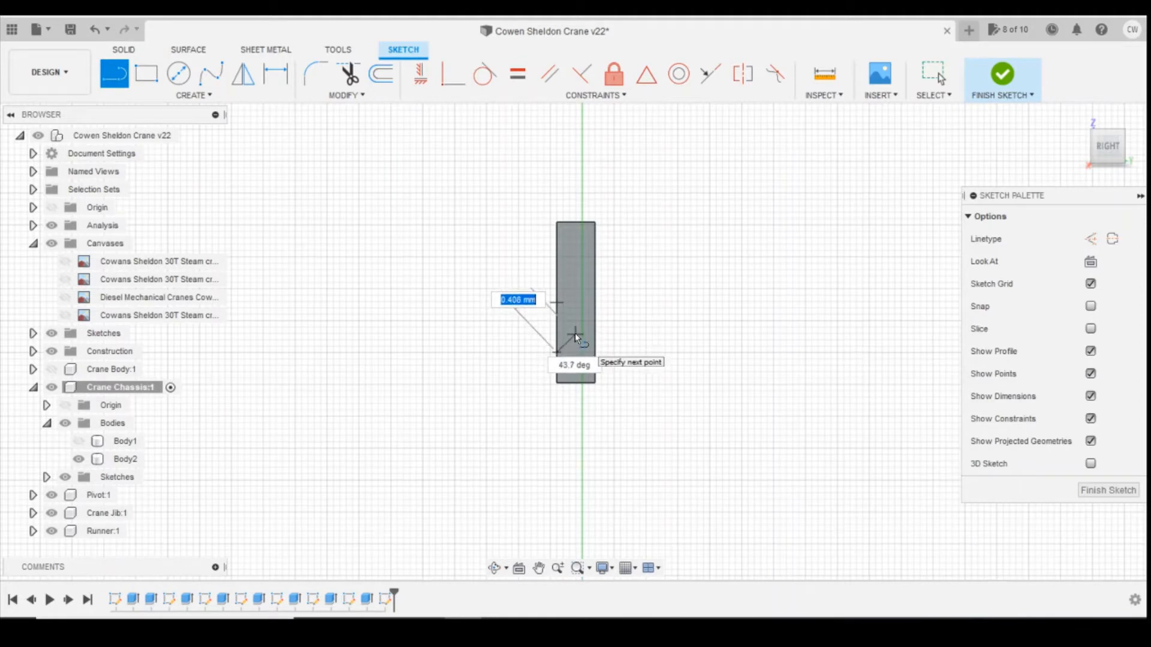
{"action": "left_click", "coordinate": [575, 334]}
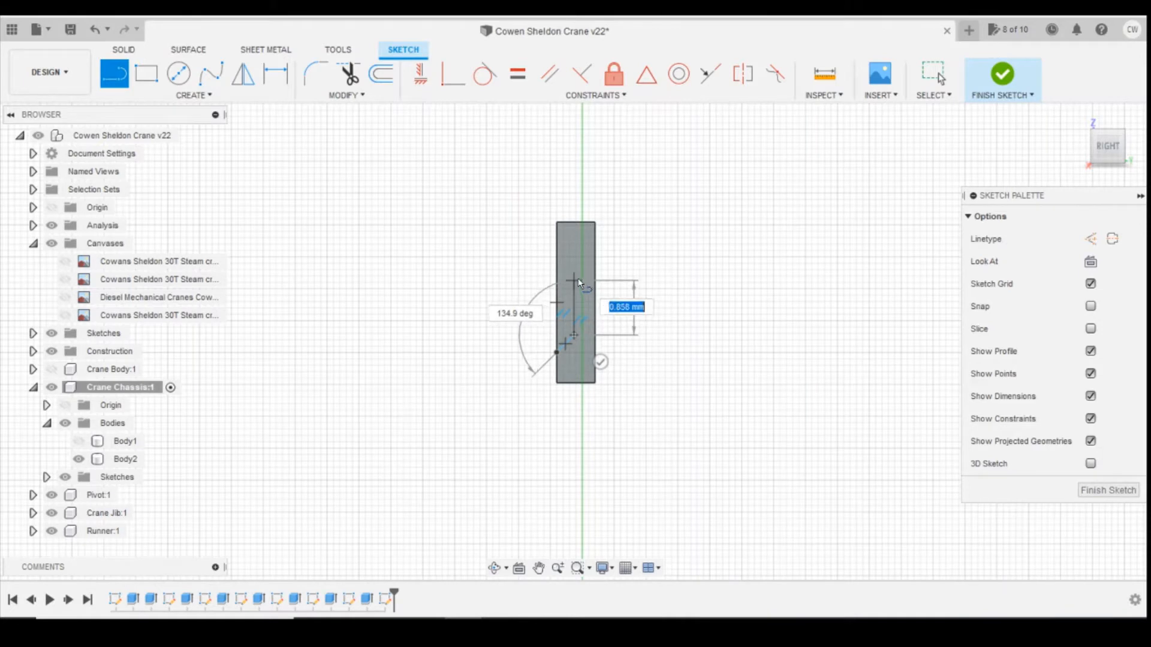
{"action": "left_click", "coordinate": [576, 278]}
{"action": "double_click", "coordinate": [557, 265]}
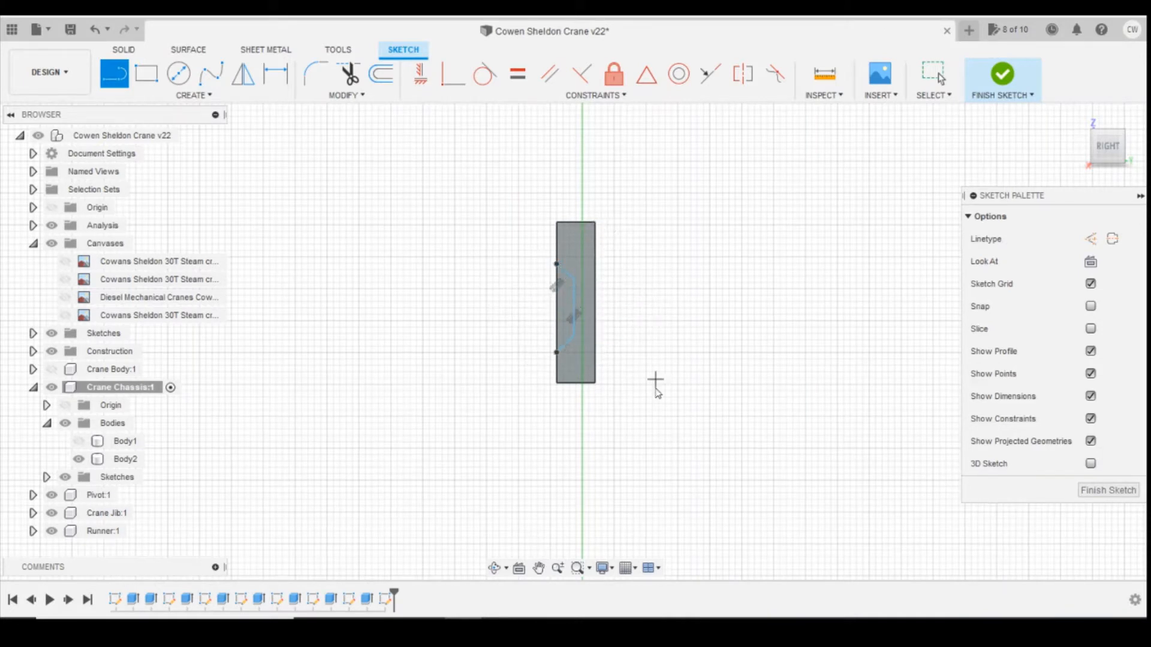
{"action": "key", "text": "Escape"}
- Check the ribs in the yellow crane photo and dimension the notch's lower end 0.5 mm above the rib's bottom edge
{"action": "mouse_move", "coordinate": [500, 630]}
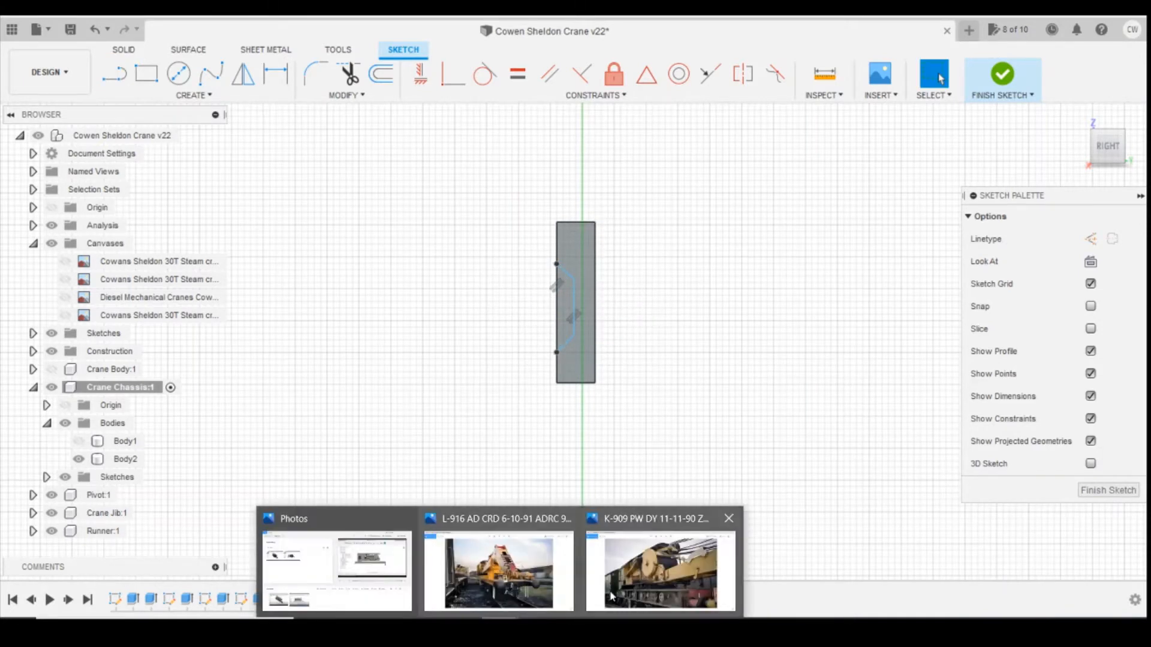
{"action": "left_click", "coordinate": [668, 565]}
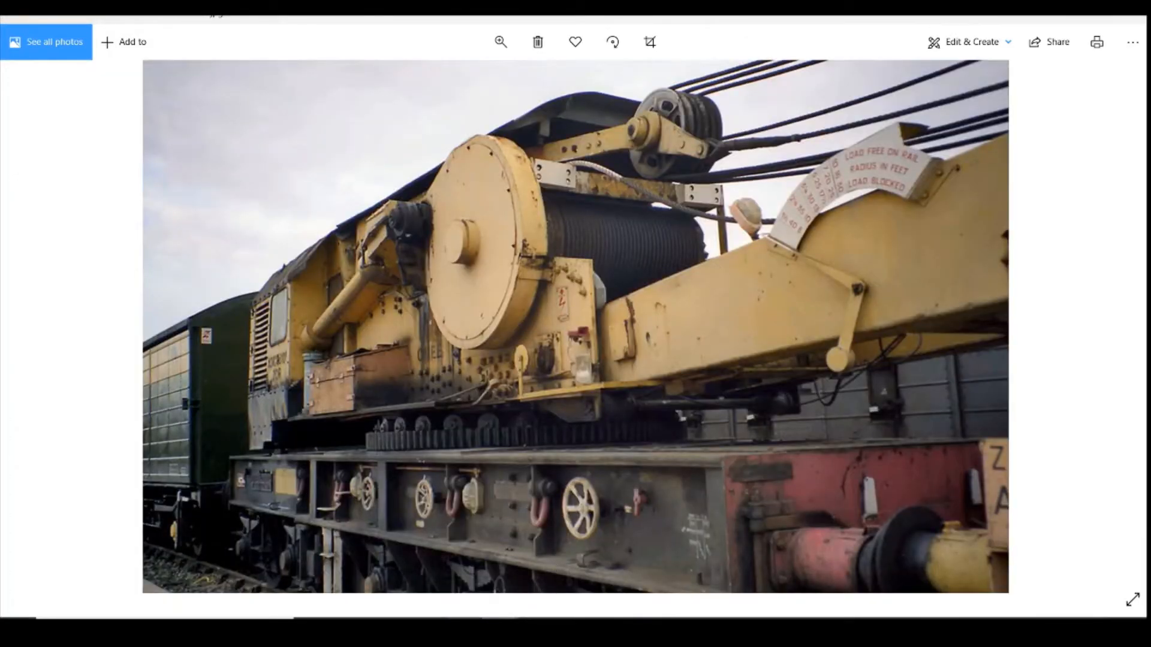
{"action": "key", "text": "alt+Tab"}
{"action": "key", "text": "d"}
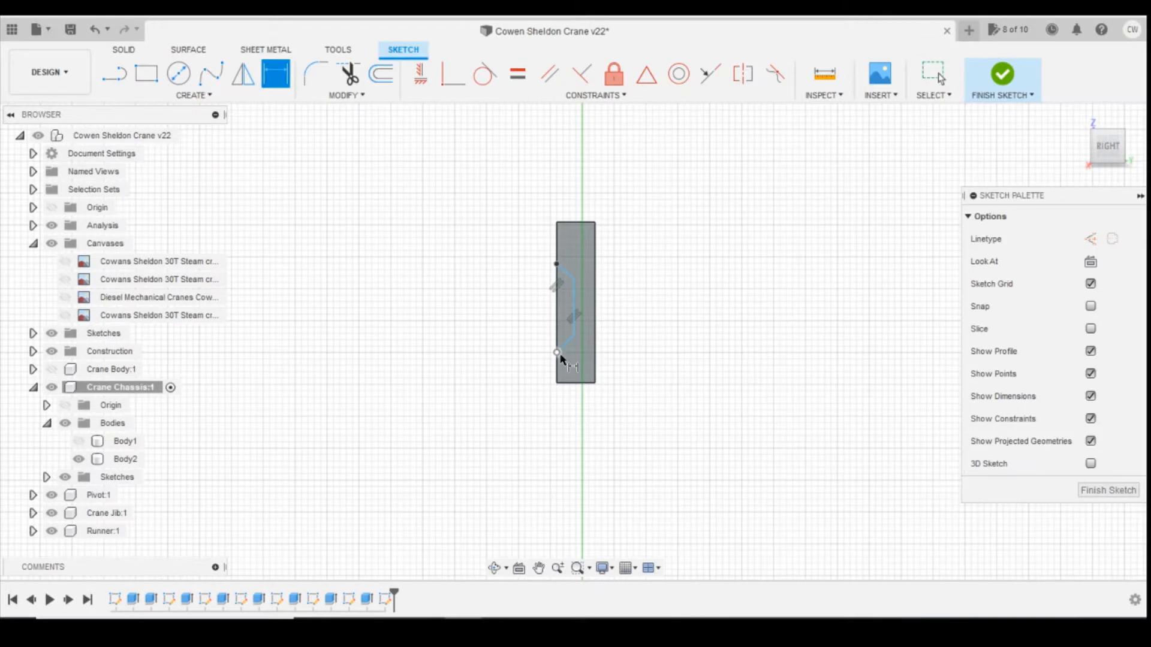
{"action": "left_click", "coordinate": [557, 353]}
{"action": "left_click", "coordinate": [541, 381]}
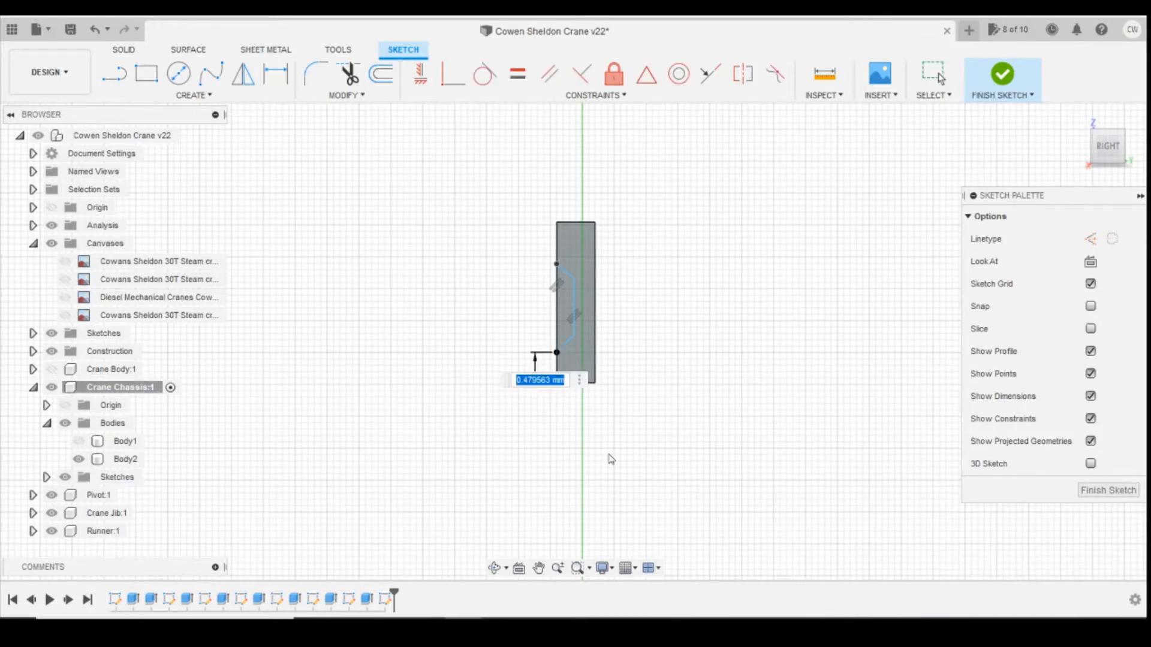
{"action": "type", "text": "0.5"}
{"action": "key", "text": "Return"}
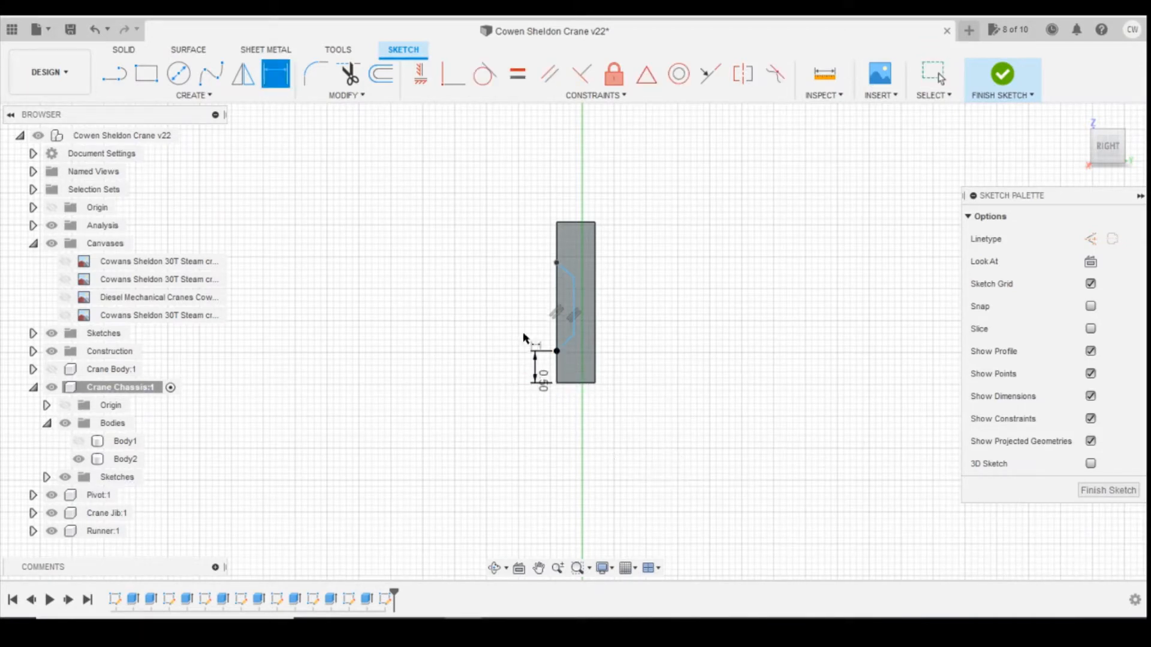
- Dimension the notch's depth from the rib's outer edge to its vertical line as 0.30 mm
{"action": "scroll", "coordinate": [567, 344], "scroll_direction": "up", "scroll_amount": 5}
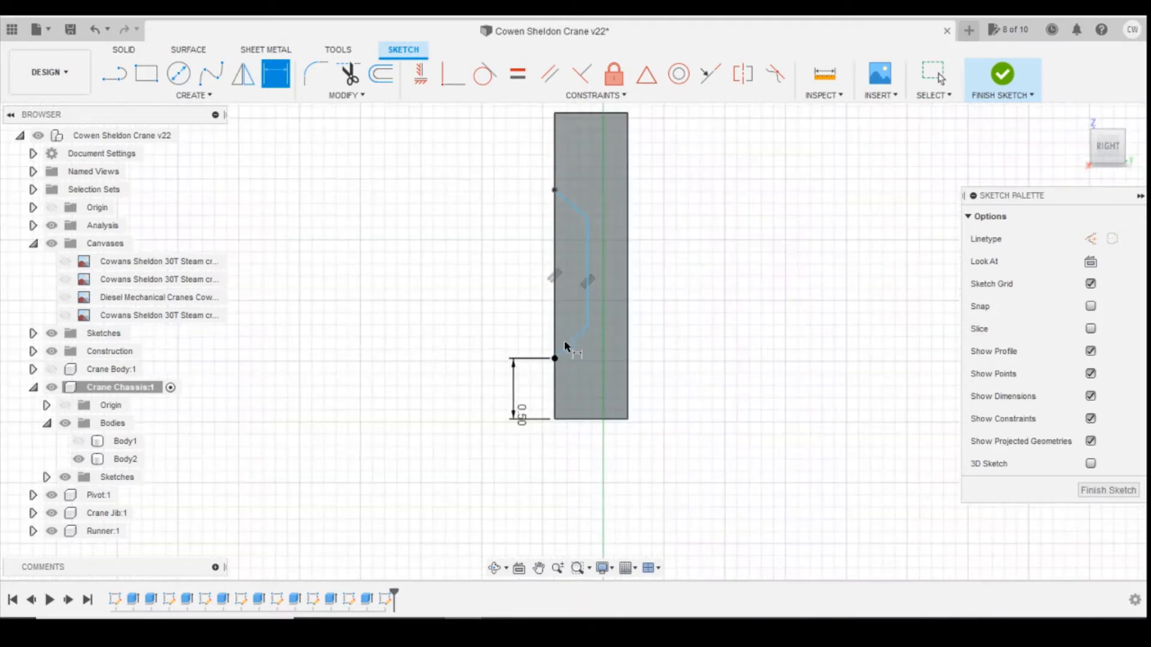
{"action": "left_click", "coordinate": [597, 292]}
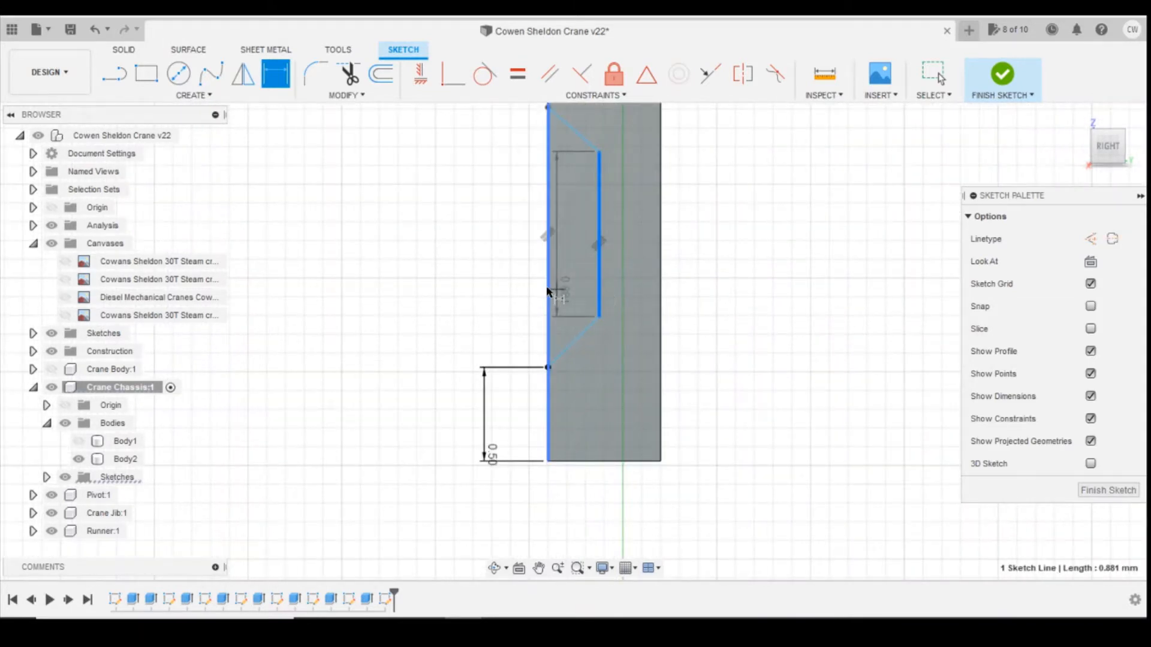
{"action": "left_click", "coordinate": [548, 291]}
{"action": "left_click", "coordinate": [566, 282]}
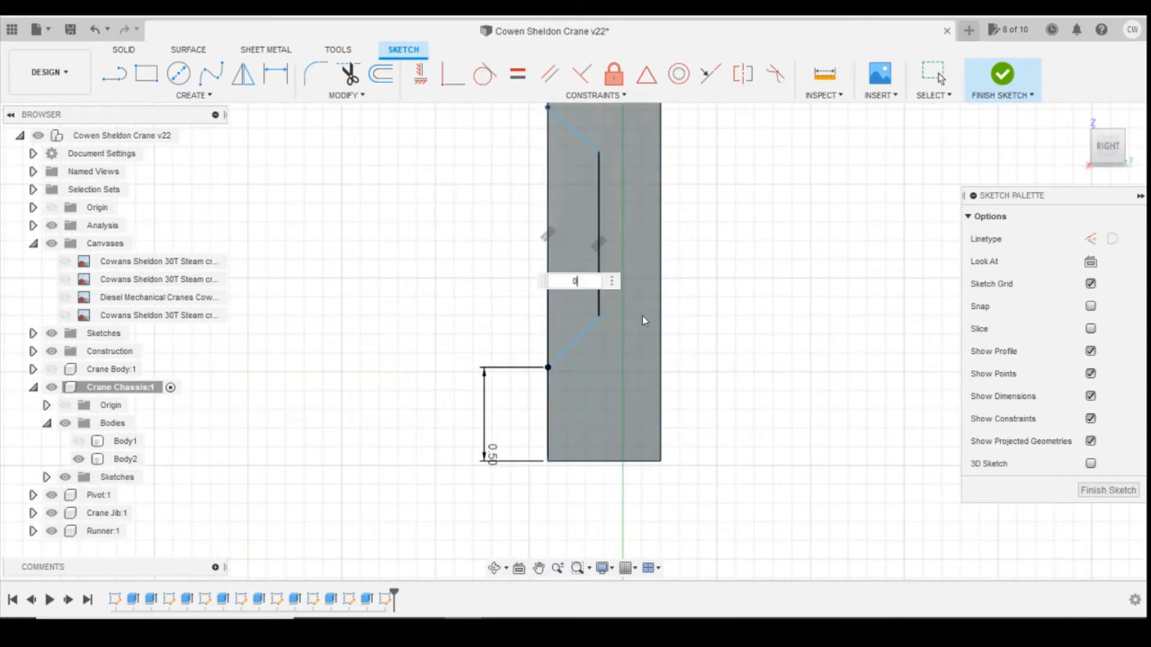
{"action": "key", "text": "Return"}
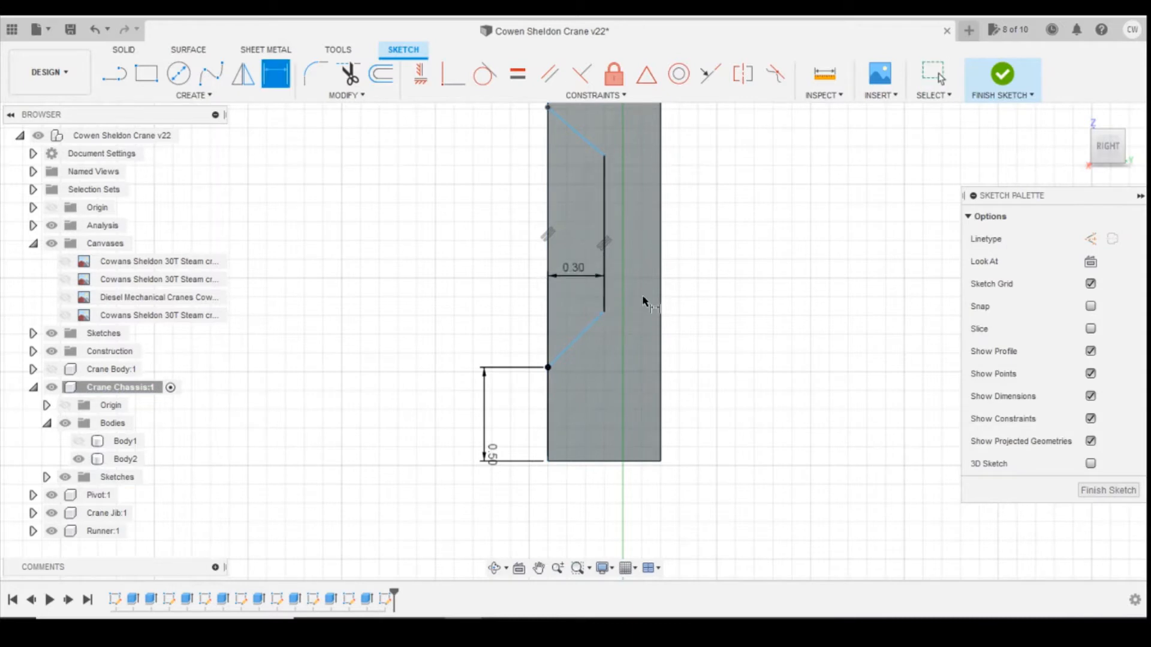
- Set the angles of the notch's lower and upper slanted lines to the rib's outer edge to 45 degrees each
{"action": "left_click", "coordinate": [575, 348]}
{"action": "left_click", "coordinate": [549, 316]}
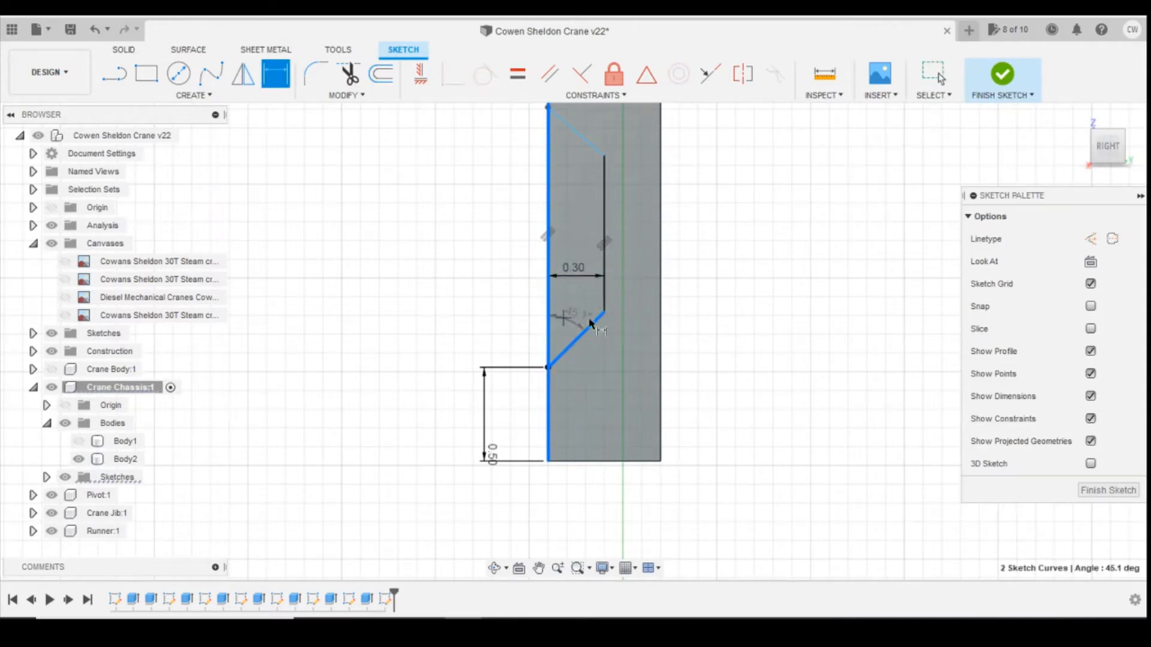
{"action": "left_click", "coordinate": [590, 320]}
{"action": "type", "text": "45"}
{"action": "key", "text": "Return"}
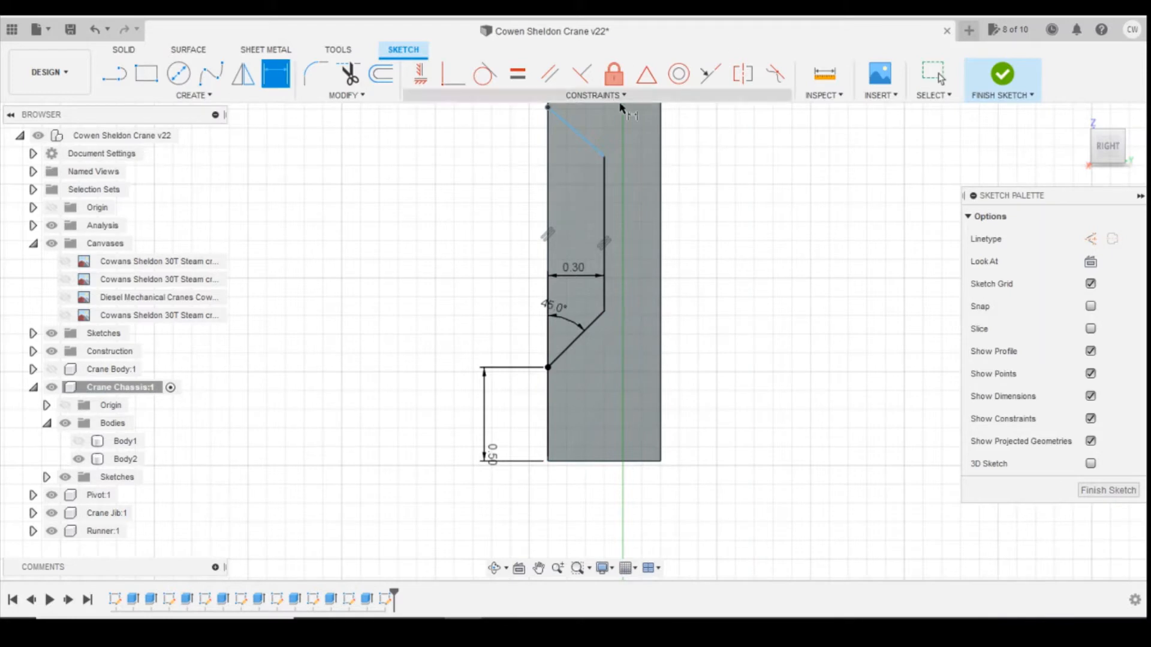
{"action": "left_click", "coordinate": [585, 137]}
{"action": "left_click", "coordinate": [549, 152]}
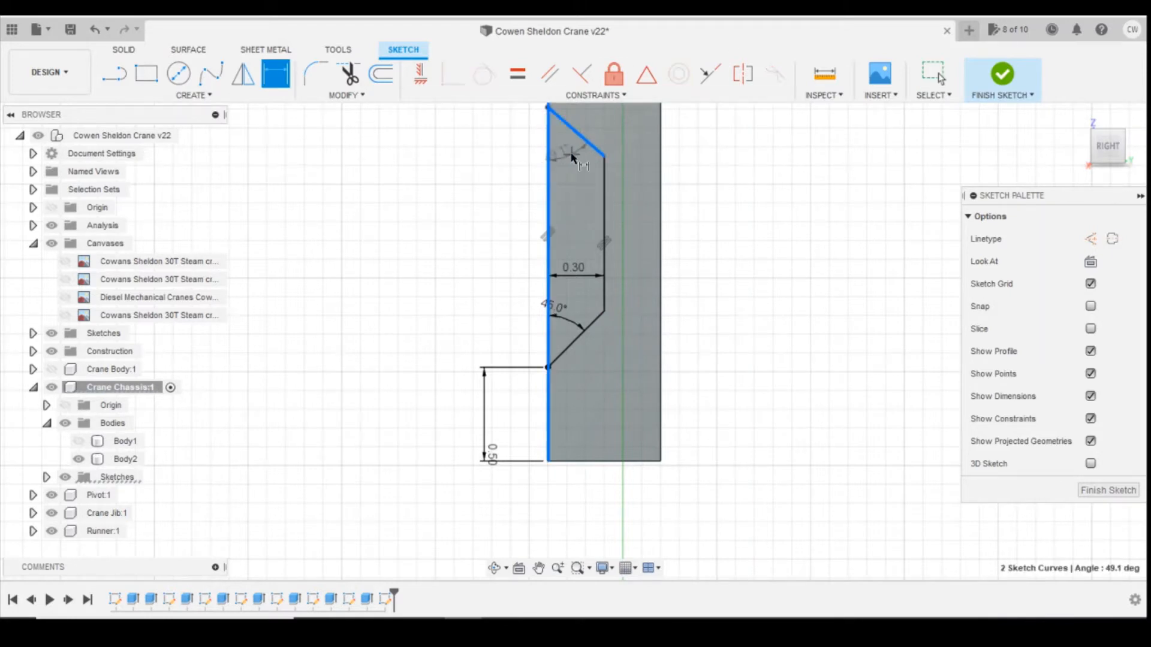
{"action": "left_click", "coordinate": [582, 155]}
{"action": "type", "text": "45"}
{"action": "key", "text": "Return"}
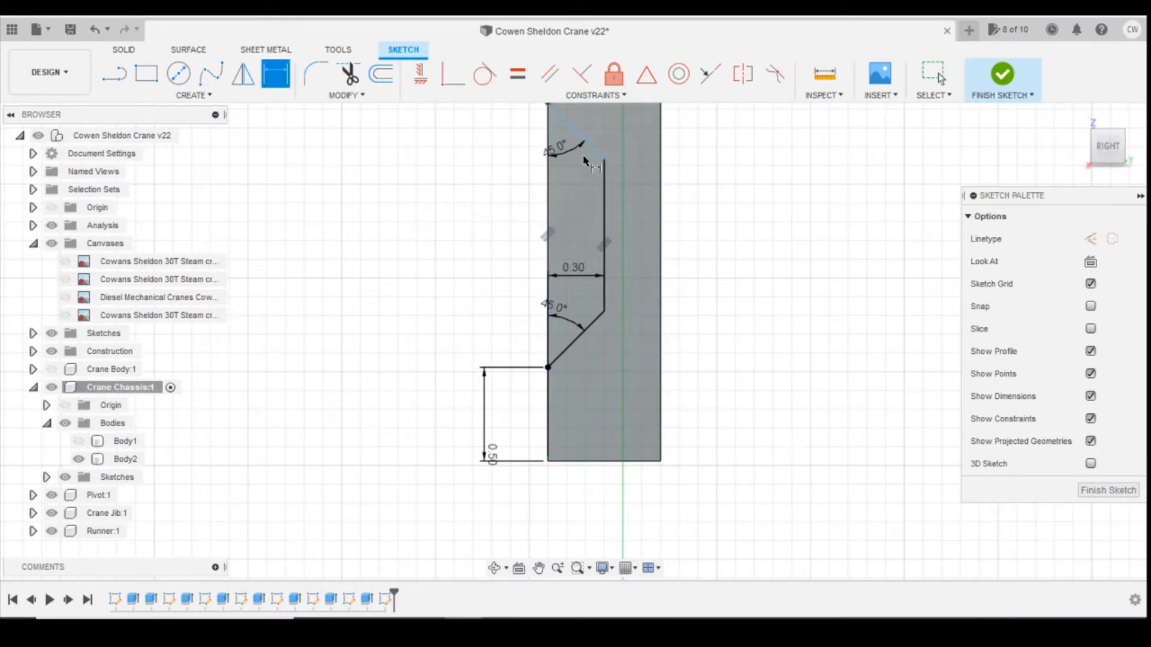
- Dimension the vertical distance from the notch's upper end to the rib's top edge, keeping the distance as drawn
{"action": "scroll", "coordinate": [602, 168], "scroll_direction": "down", "scroll_amount": 3}
{"action": "scroll", "coordinate": [640, 125], "scroll_direction": "up", "scroll_amount": 3}
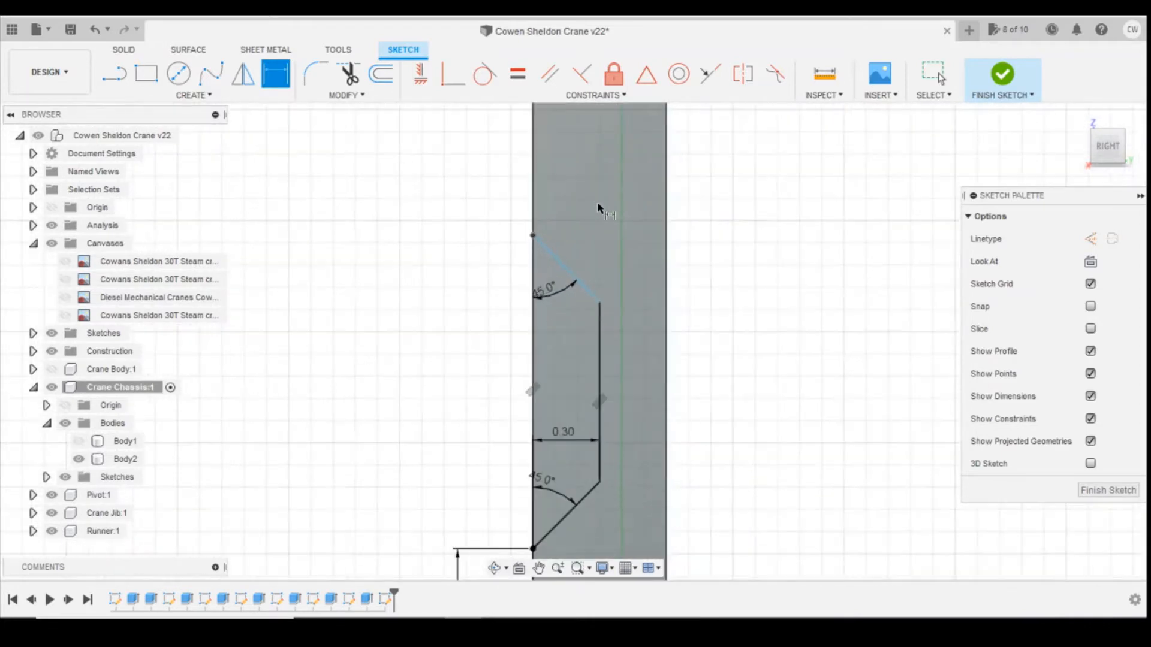
{"action": "left_click", "coordinate": [534, 235]}
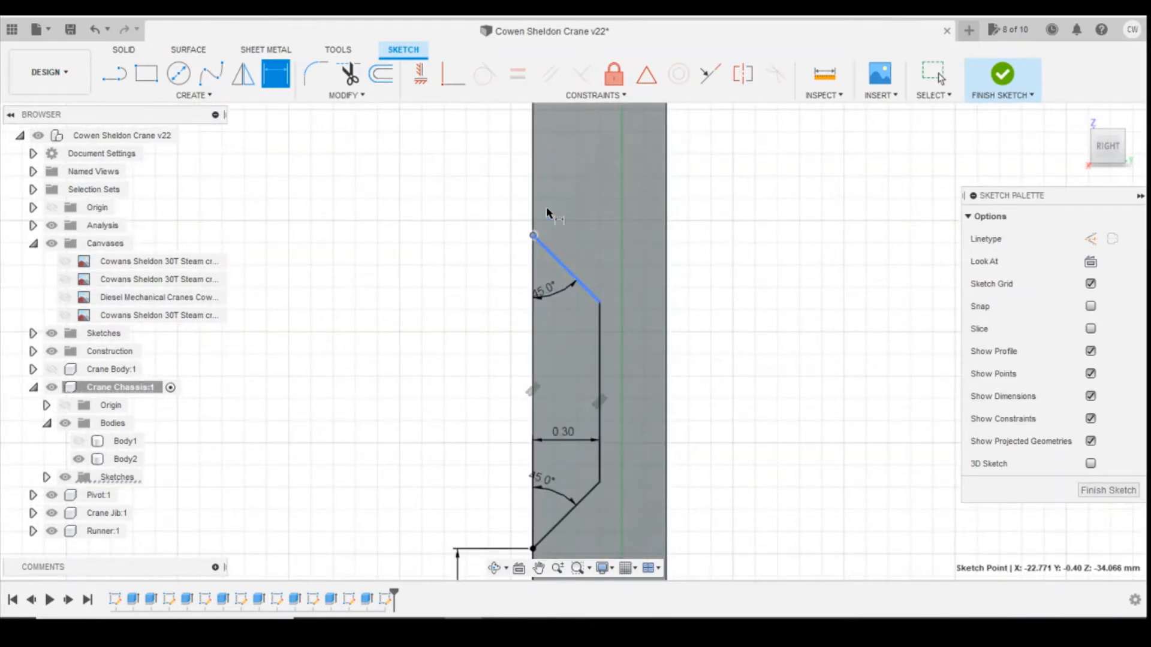
{"action": "scroll", "coordinate": [545, 206], "scroll_direction": "down", "scroll_amount": 2}
{"action": "left_click", "coordinate": [542, 149]}
{"action": "left_click", "coordinate": [459, 185]}
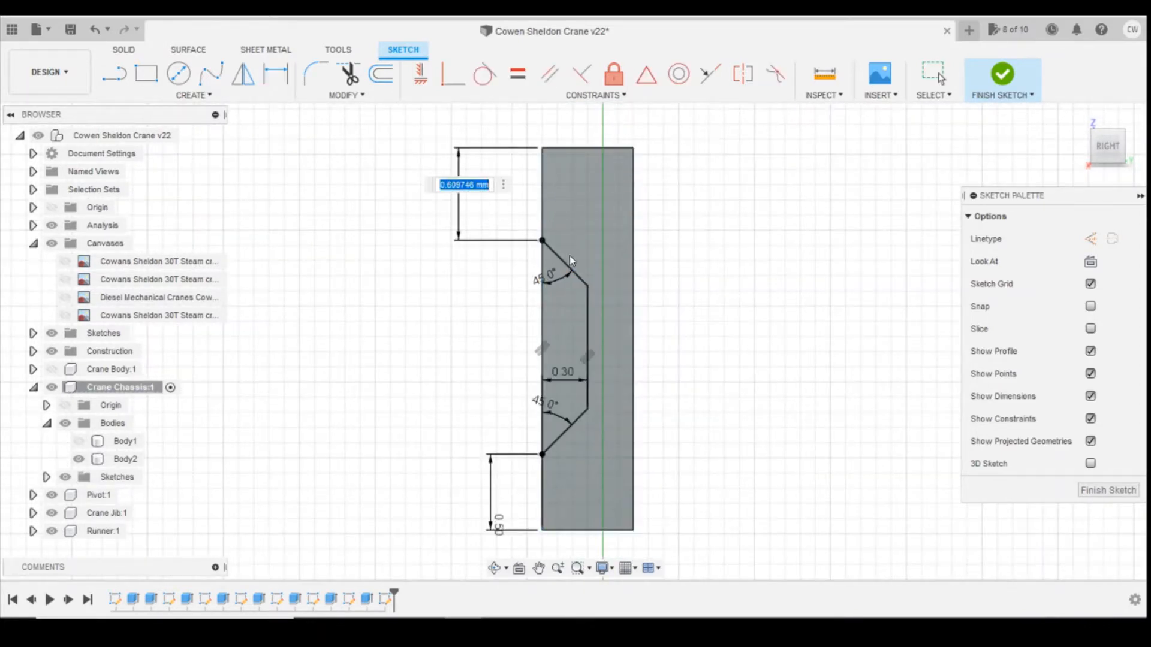
{"action": "key", "text": "Return"}
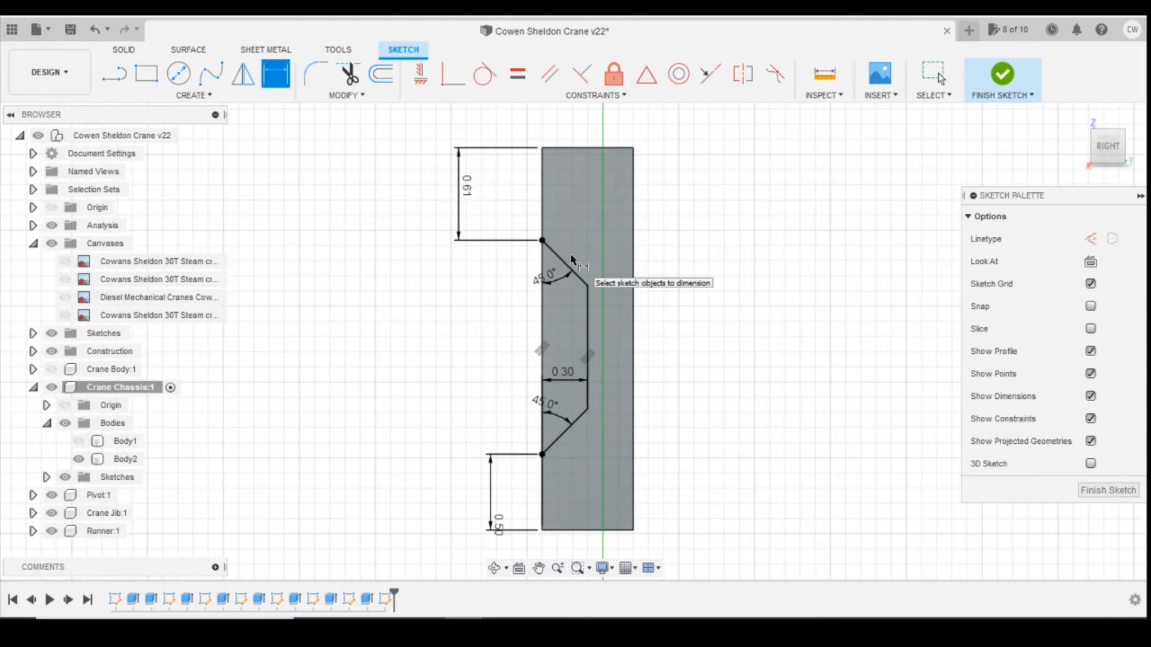
{"action": "scroll", "coordinate": [673, 295], "scroll_direction": "up", "scroll_amount": 1}
{"action": "key", "text": "Escape"}
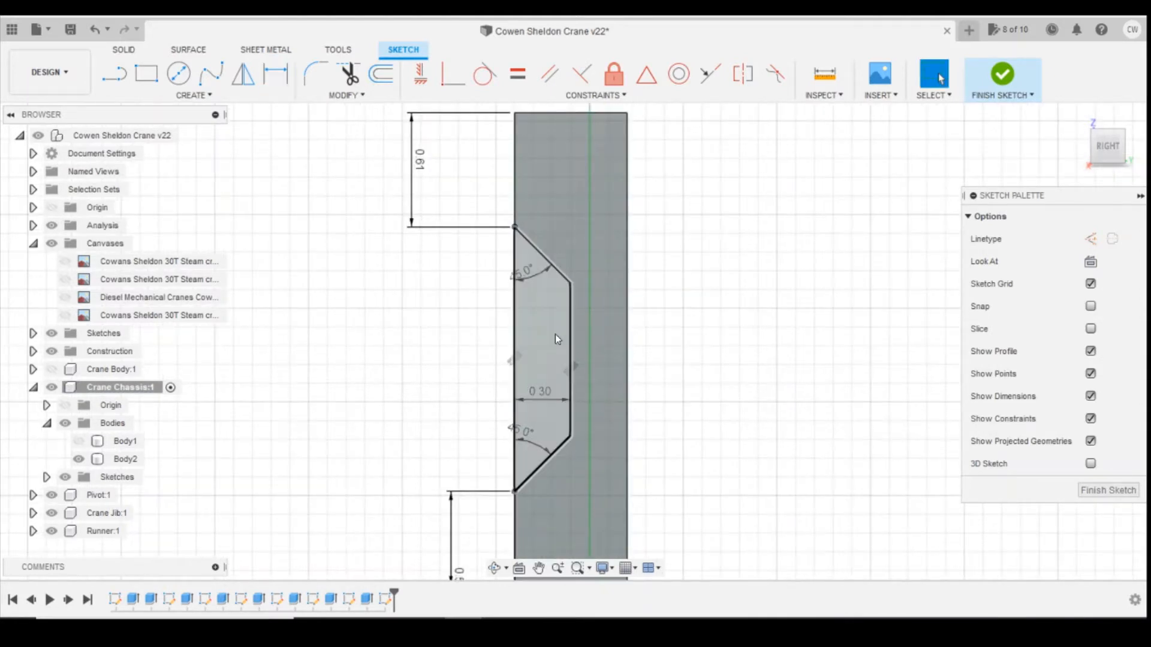
- Extrude the closed notch profile as a cut through the full thickness of the rib
{"action": "left_click", "coordinate": [555, 334]}
{"action": "right_click", "coordinate": [555, 333]}
{"action": "left_click", "coordinate": [539, 410]}
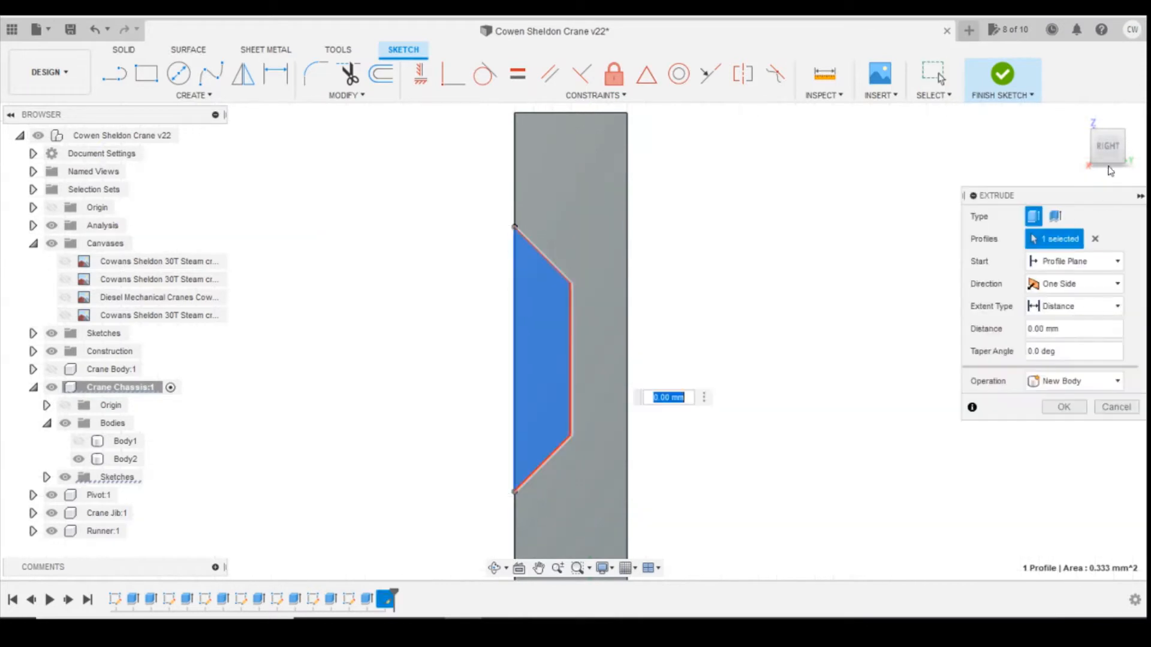
{"action": "left_click_drag", "start_coordinate": [556, 362], "coordinate": [493, 350]}
{"action": "left_click", "coordinate": [1057, 430]}
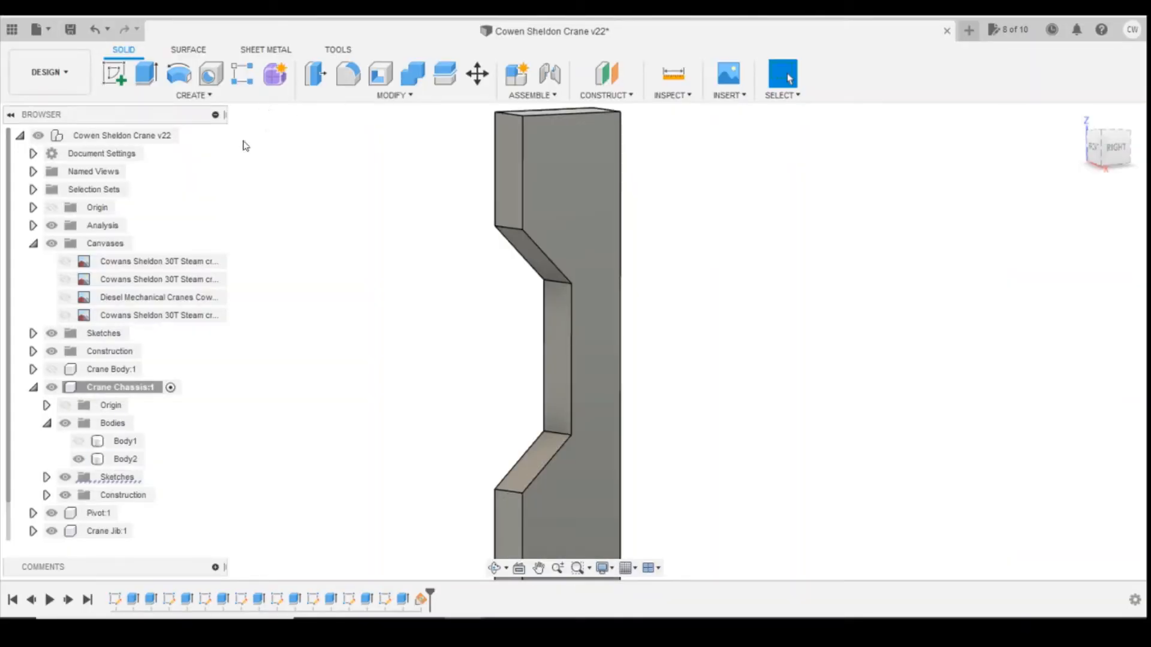
- Sketch a 0.5 mm diameter circle on the rib's broad side face, inside the wide section above the notch, checking the crane chassis photo
{"action": "left_click", "coordinate": [114, 72]}
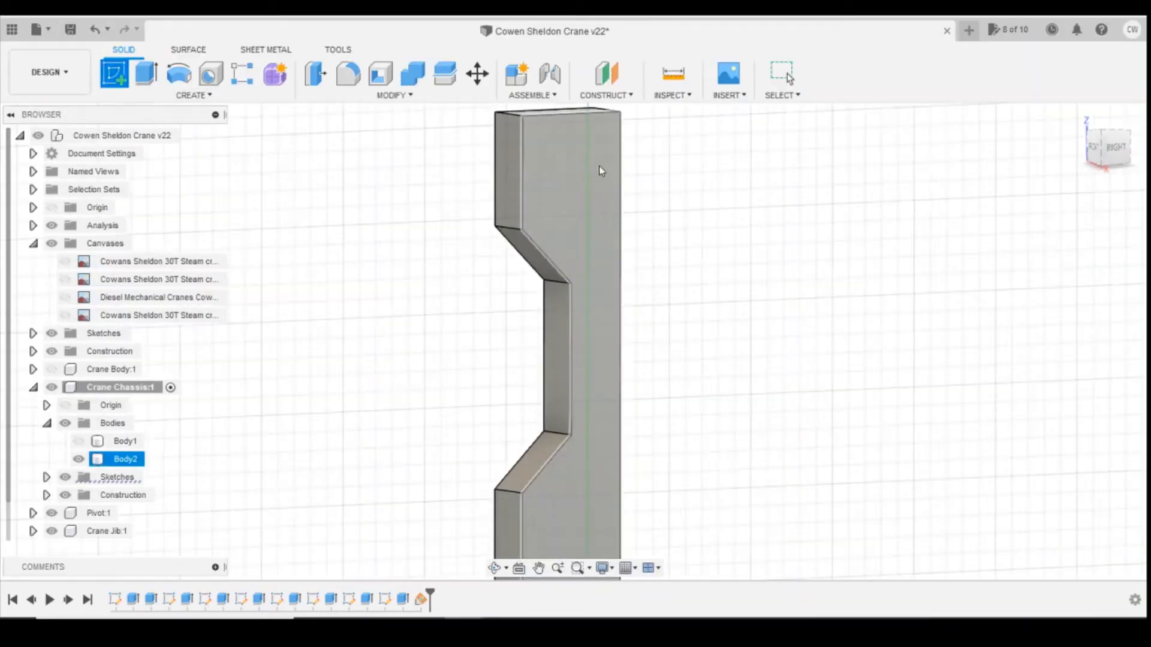
{"action": "left_click", "coordinate": [597, 212]}
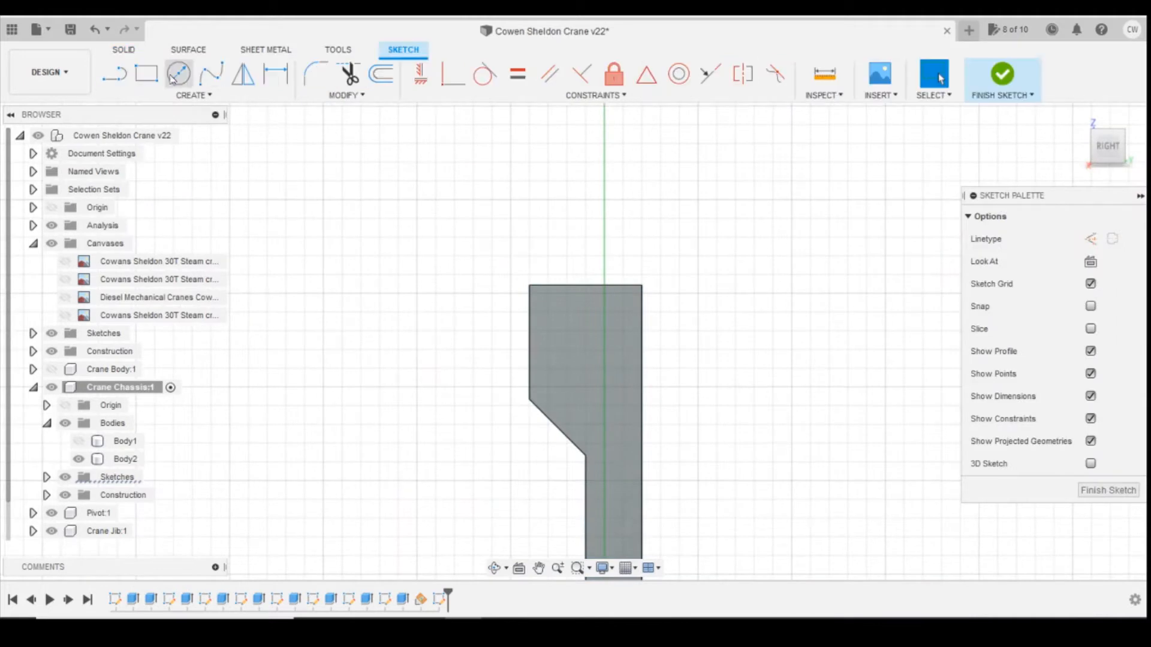
{"action": "left_click", "coordinate": [180, 74]}
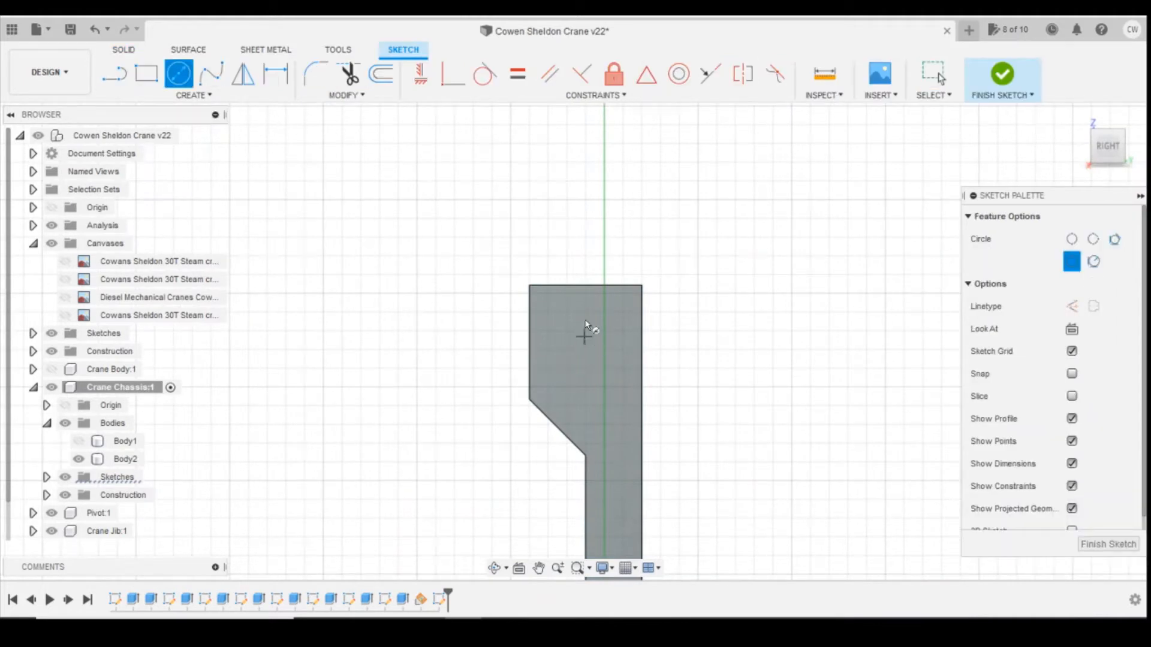
{"action": "left_click", "coordinate": [585, 352]}
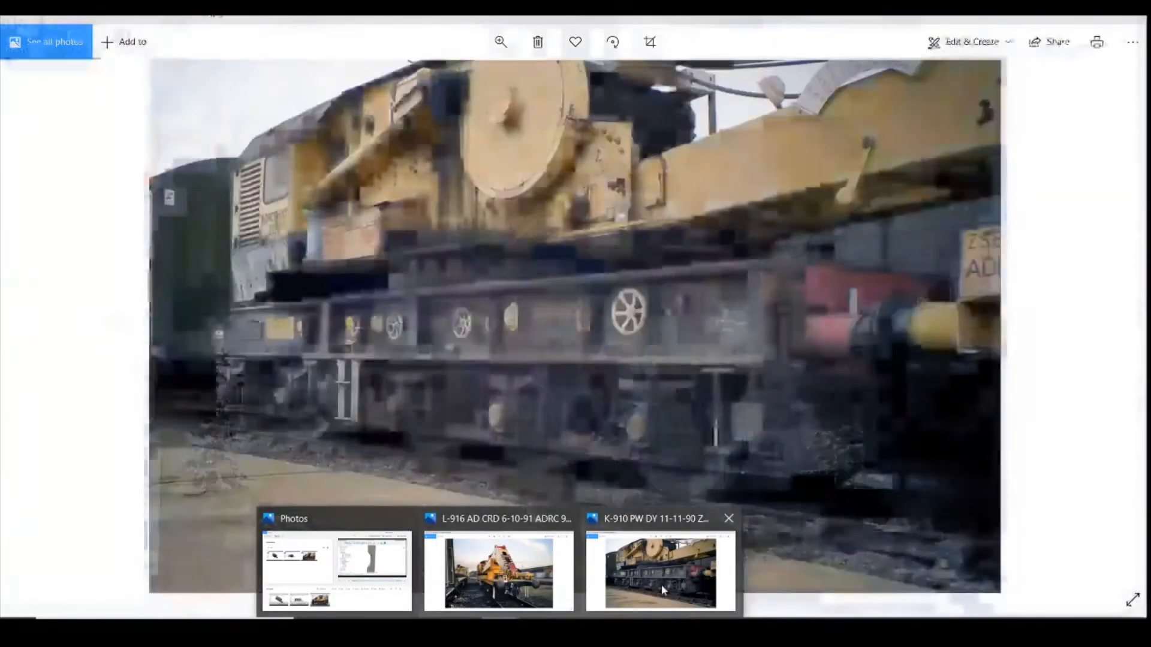
{"action": "left_click", "coordinate": [661, 588]}
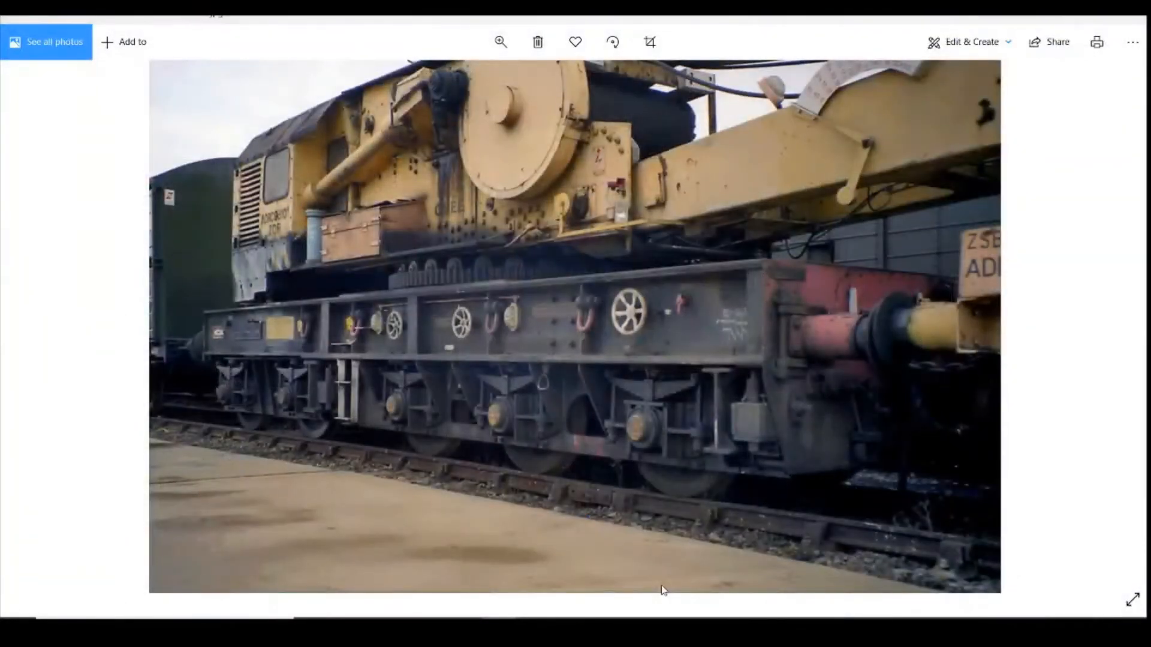
{"action": "mouse_move", "coordinate": [463, 623]}
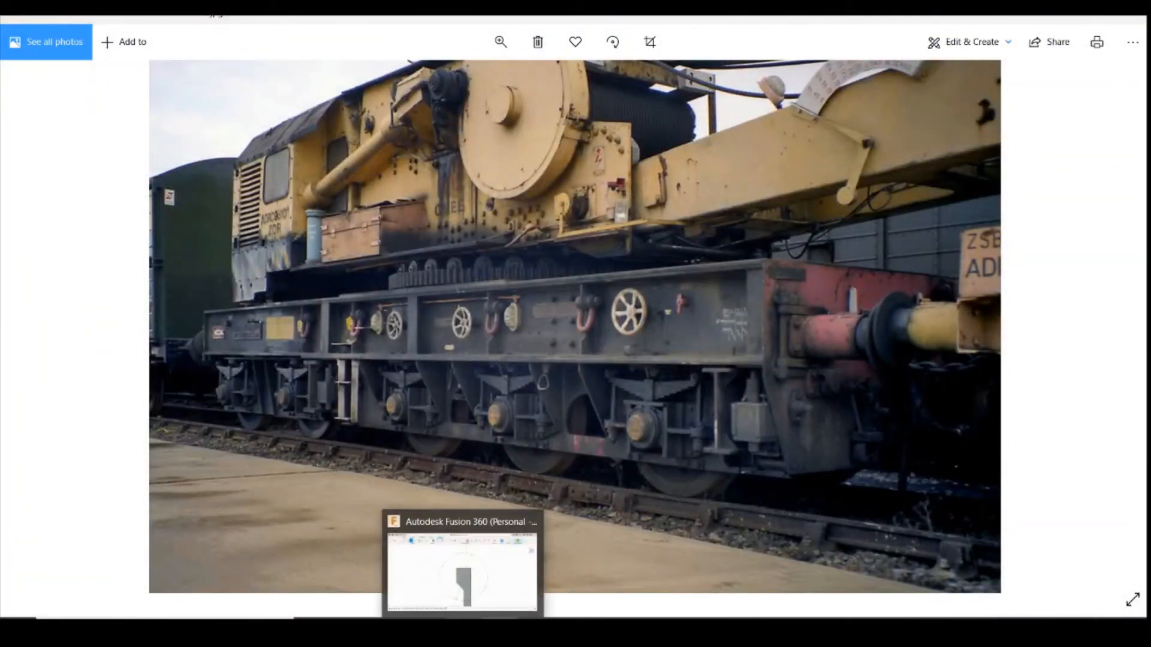
{"action": "left_click", "coordinate": [481, 590]}
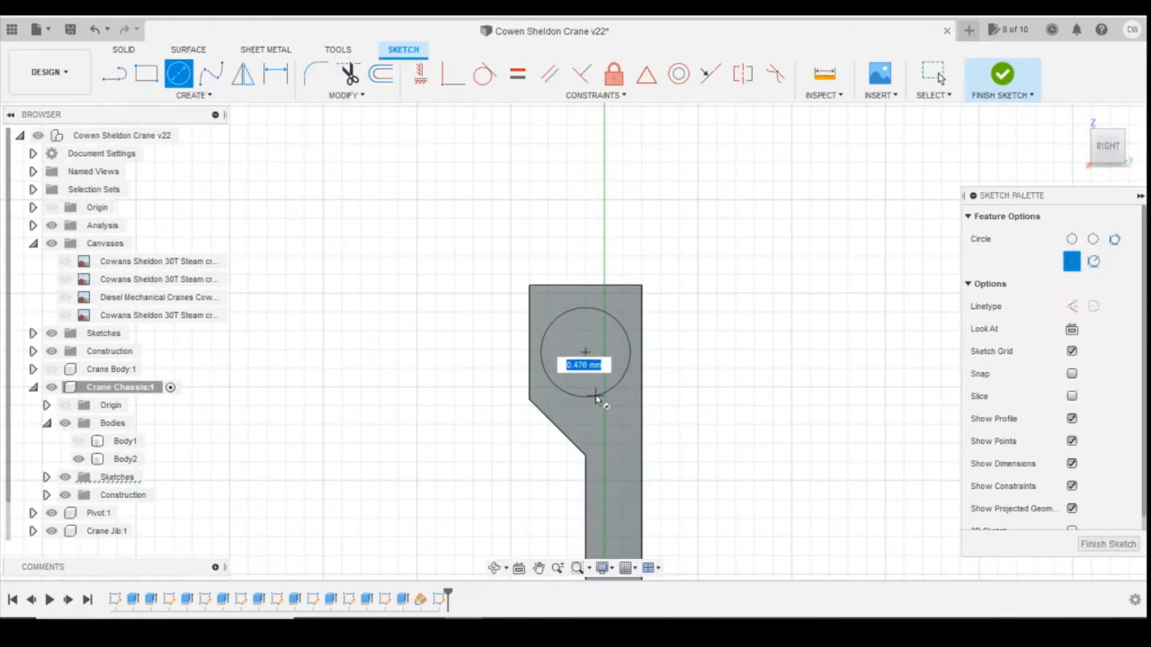
{"action": "type", "text": "0.5"}
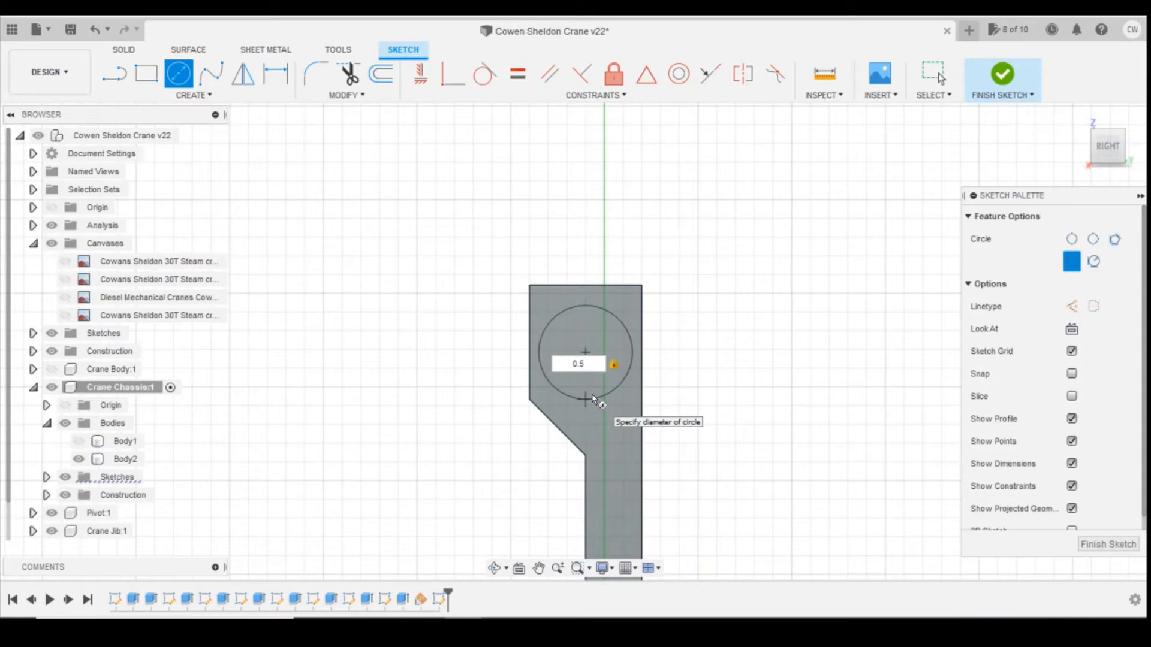
{"action": "key", "text": "Return"}
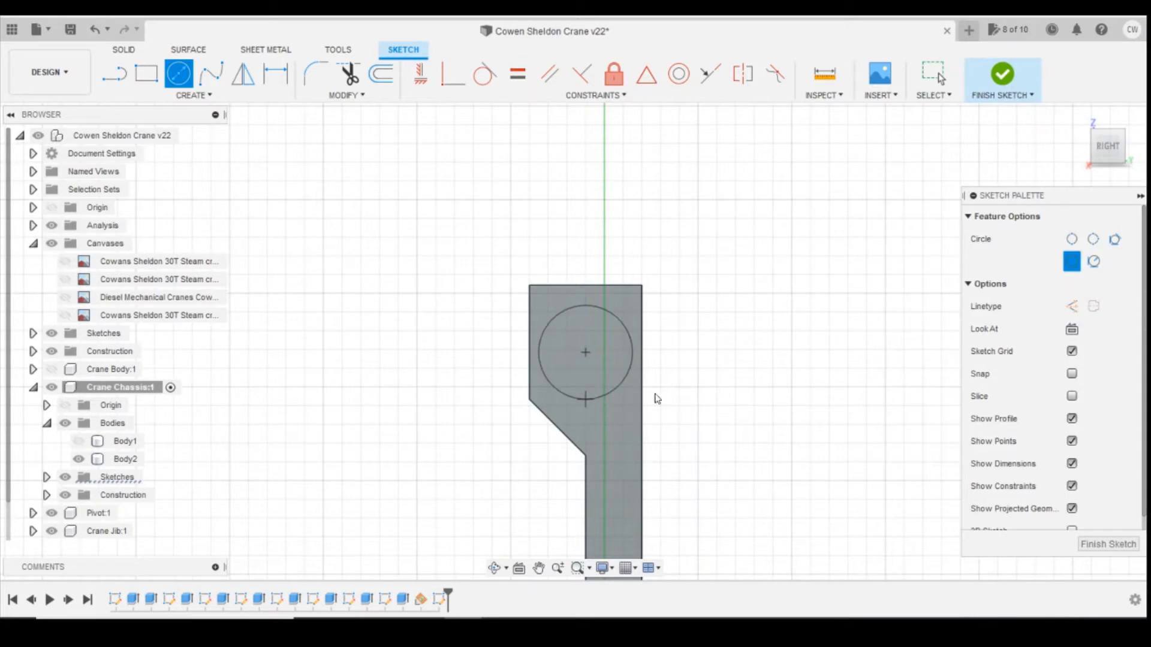
{"action": "key", "text": "Escape"}
{"action": "right_click", "coordinate": [607, 335]}
{"action": "key", "text": "Escape"}
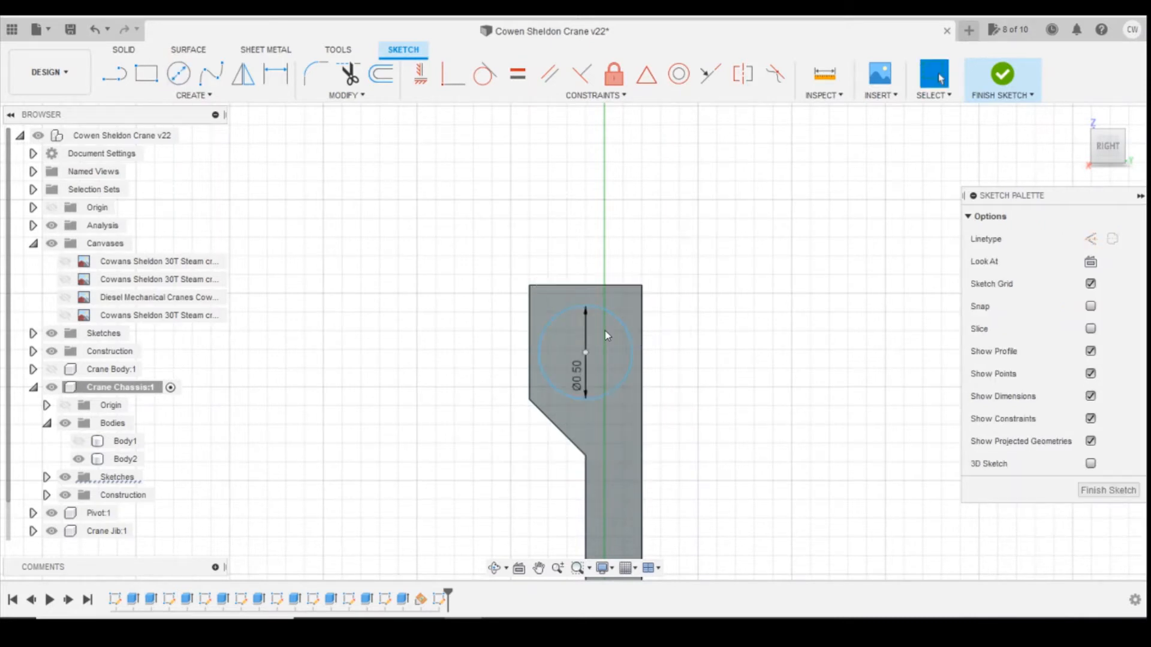
- Extrude the circle 0.50 mm outward from the rib as a joined round boss, checking its length against the crane chassis photo
{"action": "left_click", "coordinate": [605, 348]}
{"action": "right_click", "coordinate": [613, 341]}
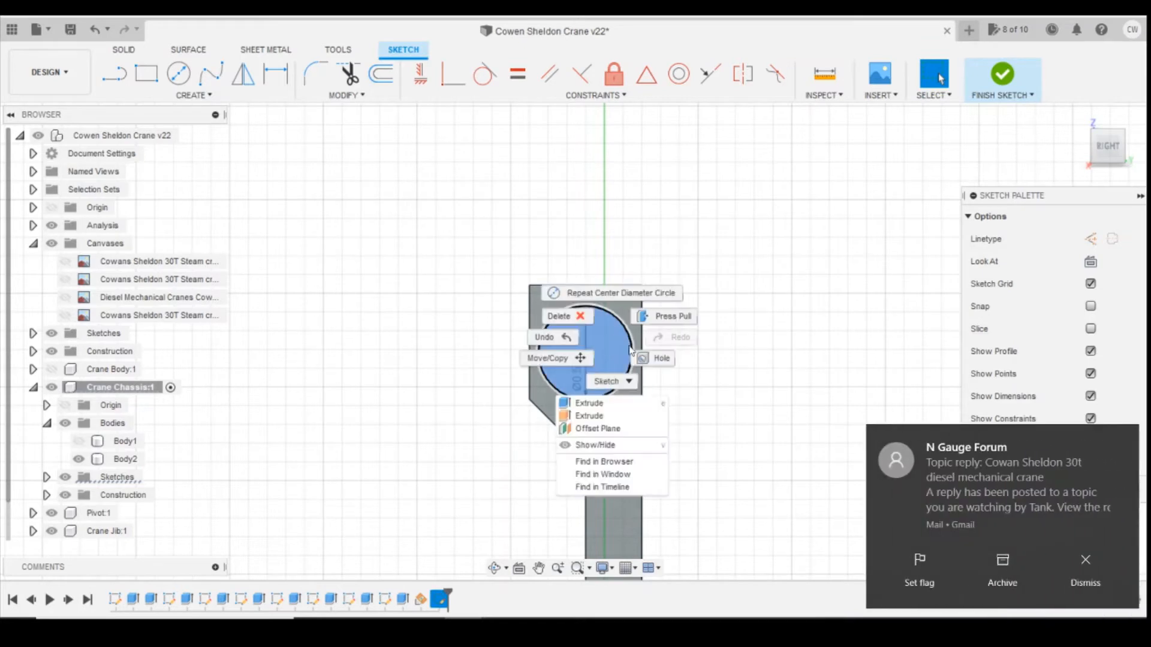
{"action": "left_click", "coordinate": [1091, 579]}
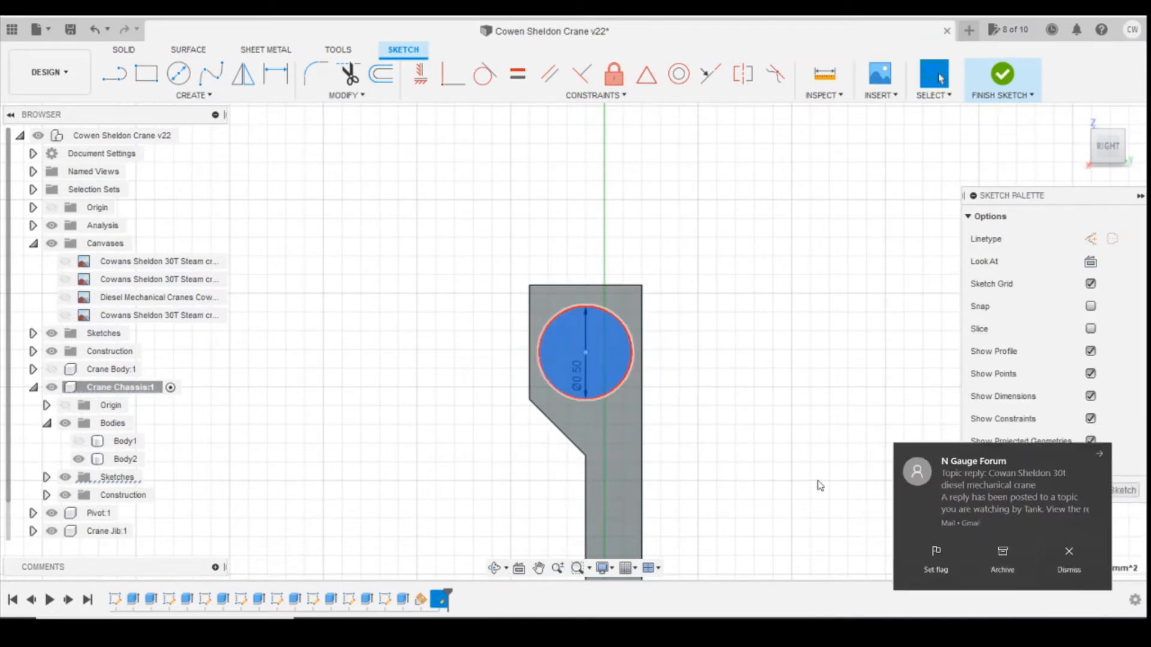
{"action": "right_click", "coordinate": [614, 340]}
{"action": "left_click", "coordinate": [591, 404]}
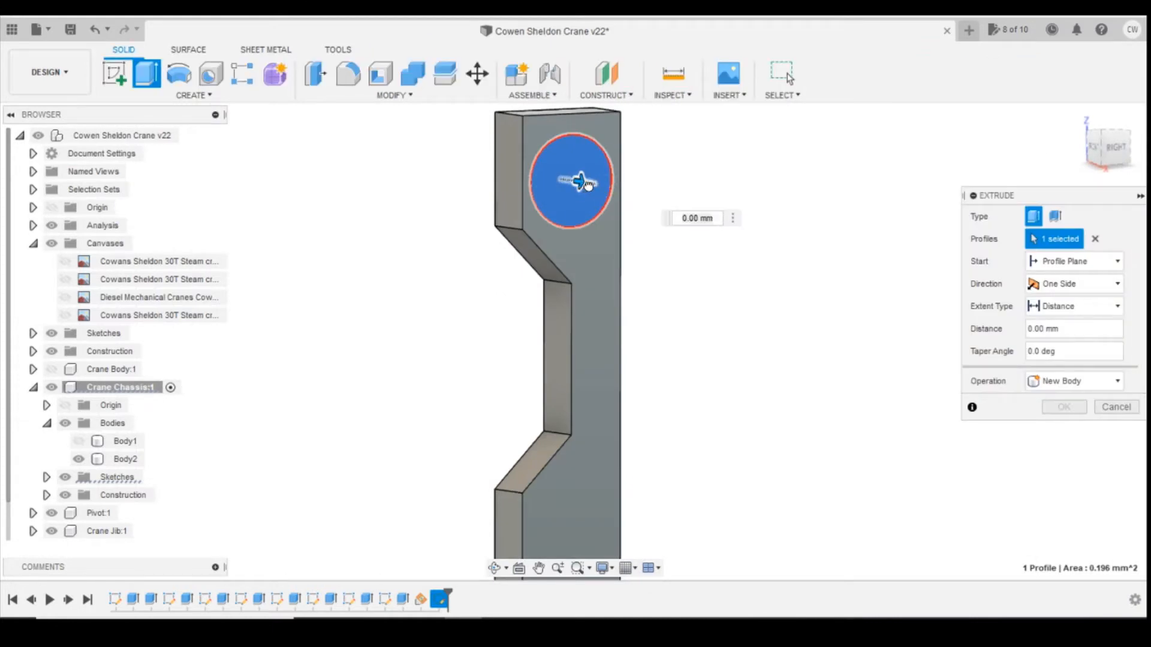
{"action": "left_click_drag", "start_coordinate": [588, 184], "coordinate": [617, 186]}
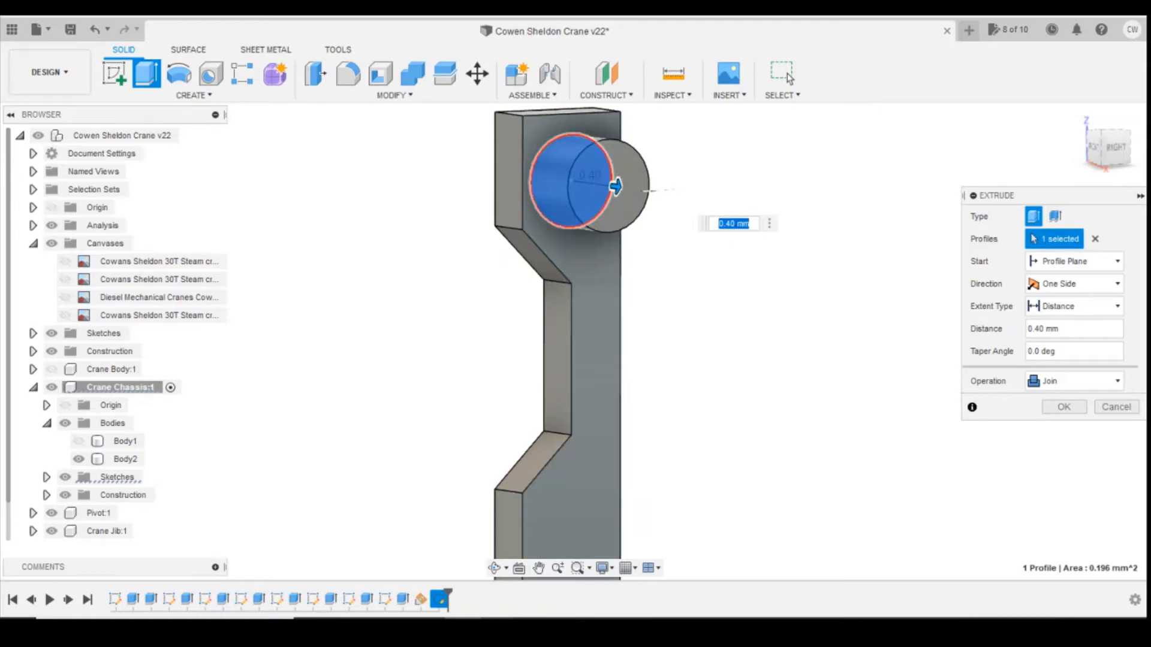
{"action": "left_click", "coordinate": [661, 579]}
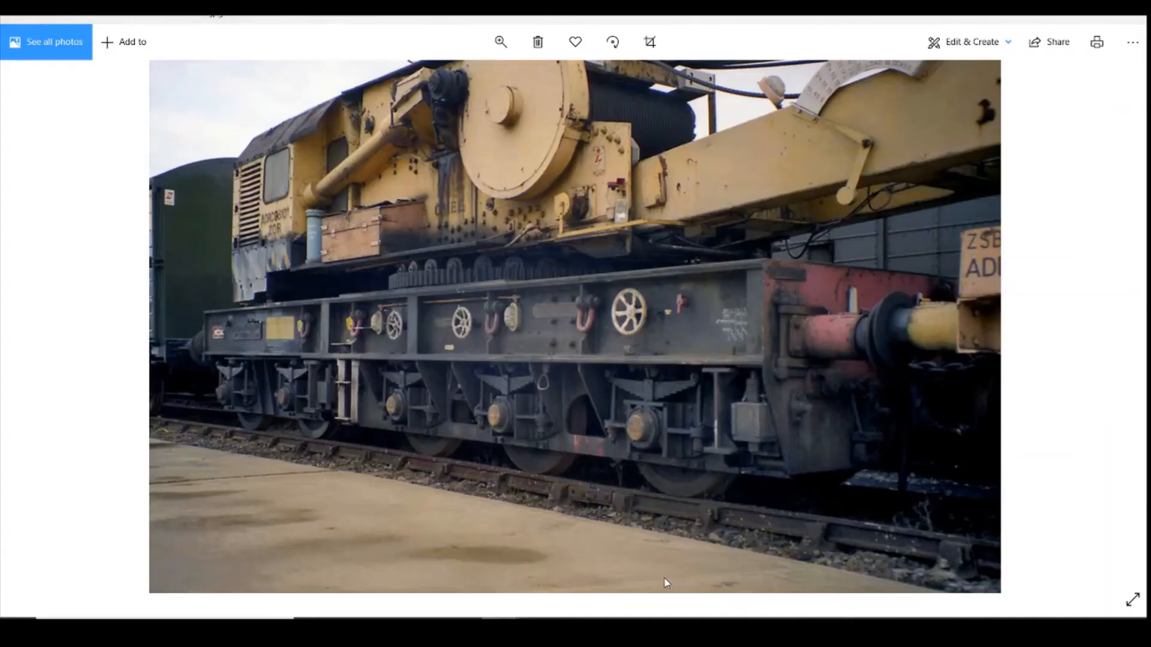
{"action": "left_click", "coordinate": [500, 619]}
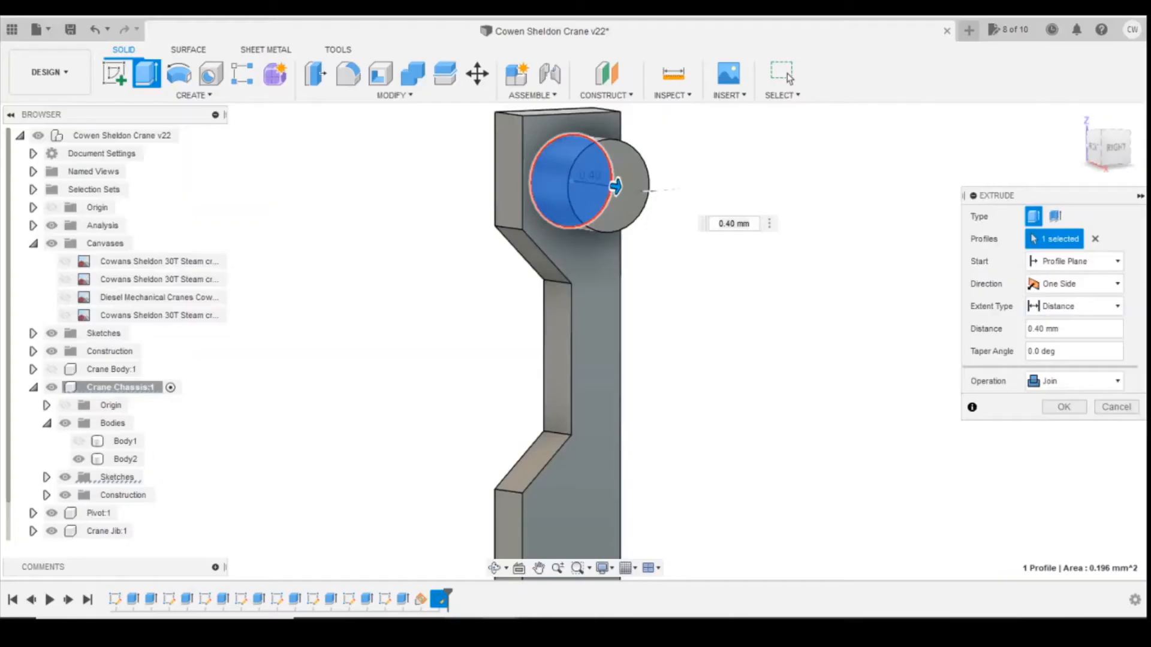
{"action": "left_click_drag", "start_coordinate": [617, 186], "coordinate": [626, 188]}
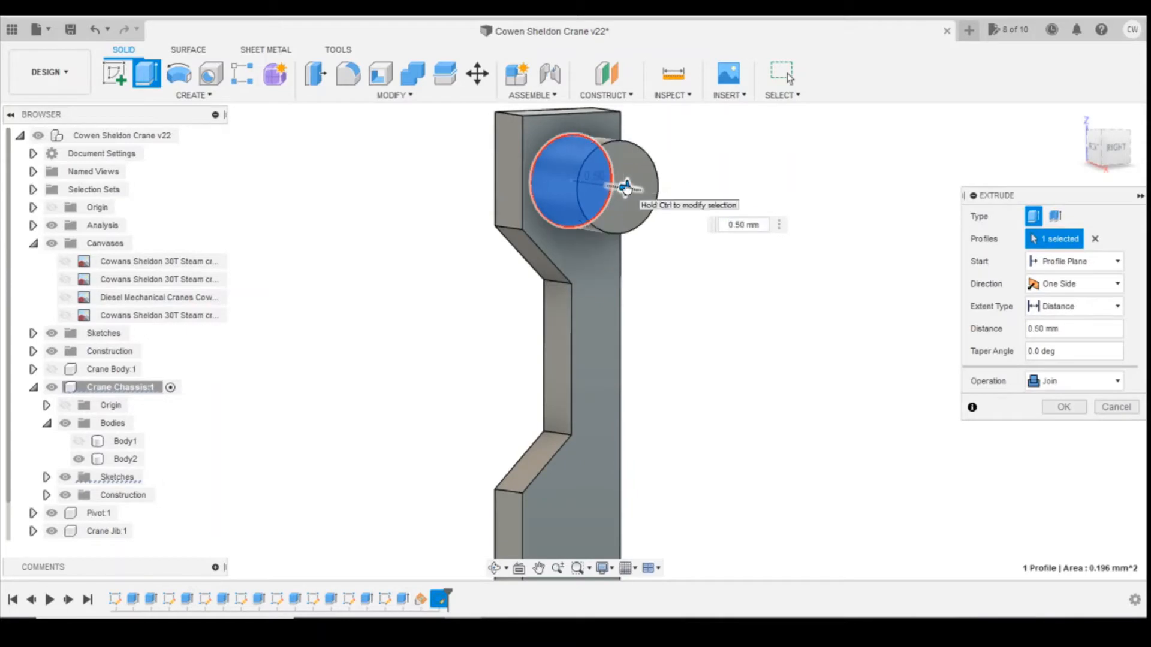
{"action": "left_click", "coordinate": [1096, 147]}
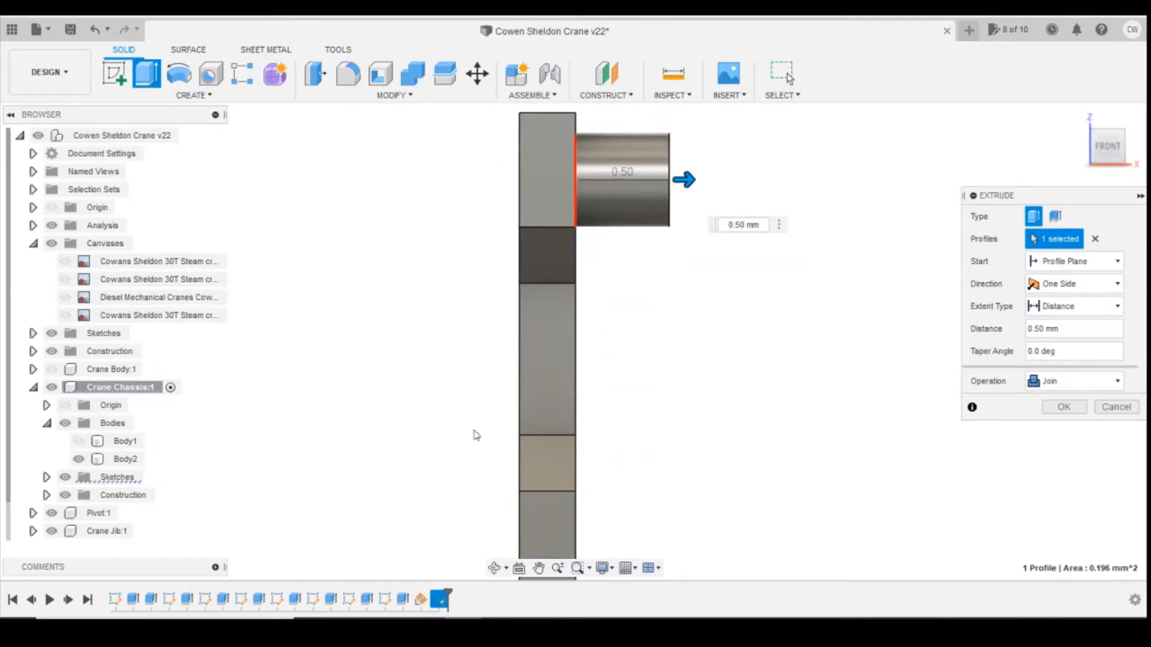
{"action": "left_click", "coordinate": [1064, 407]}
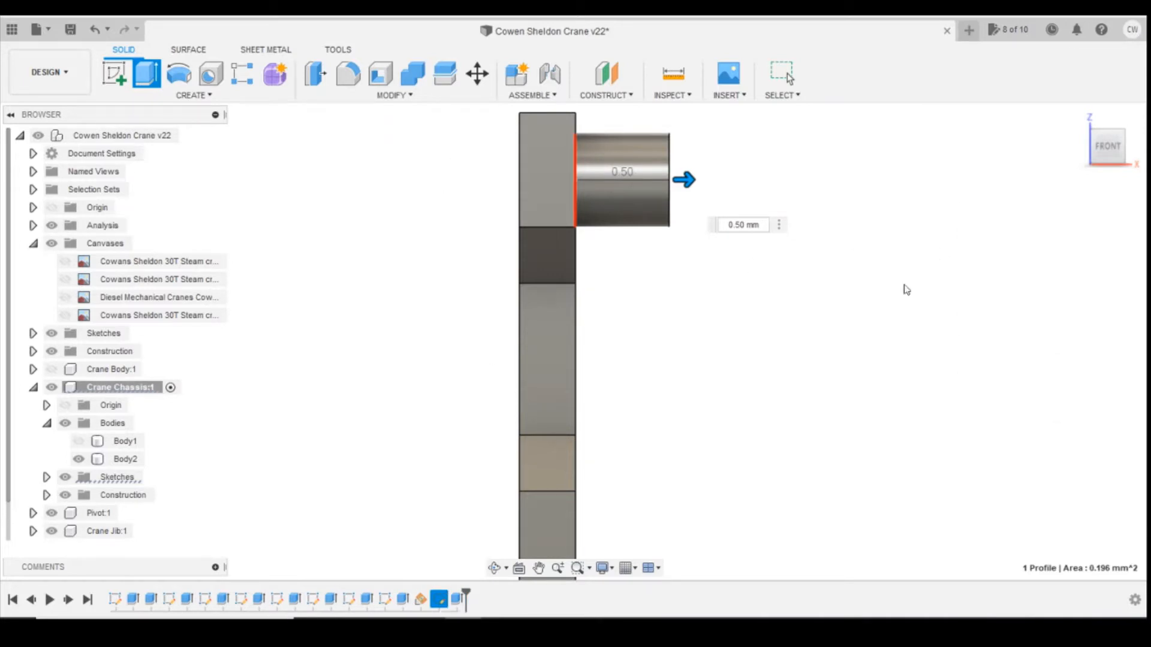
{"action": "left_click", "coordinate": [146, 74]}
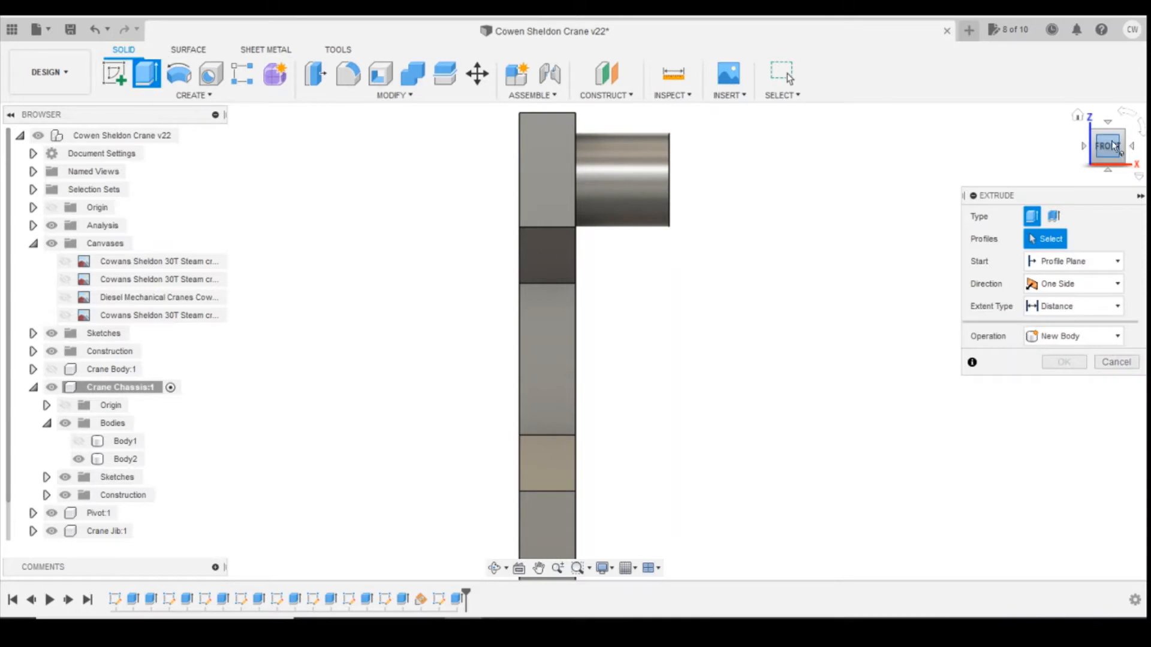
{"action": "left_click", "coordinate": [1117, 362]}
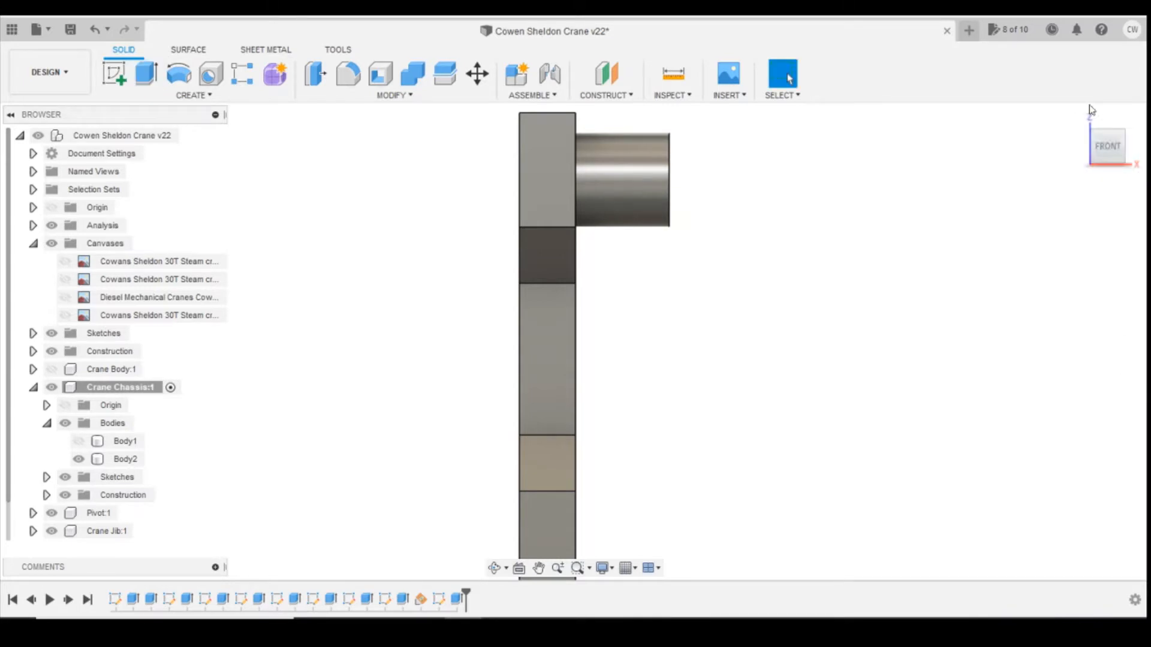
- Sketch a concentric 0.25 mm diameter circle on the boss's round end face, checking the crane chassis photo for proportions
{"action": "left_click", "coordinate": [1113, 144]}
{"action": "left_click", "coordinate": [114, 74]}
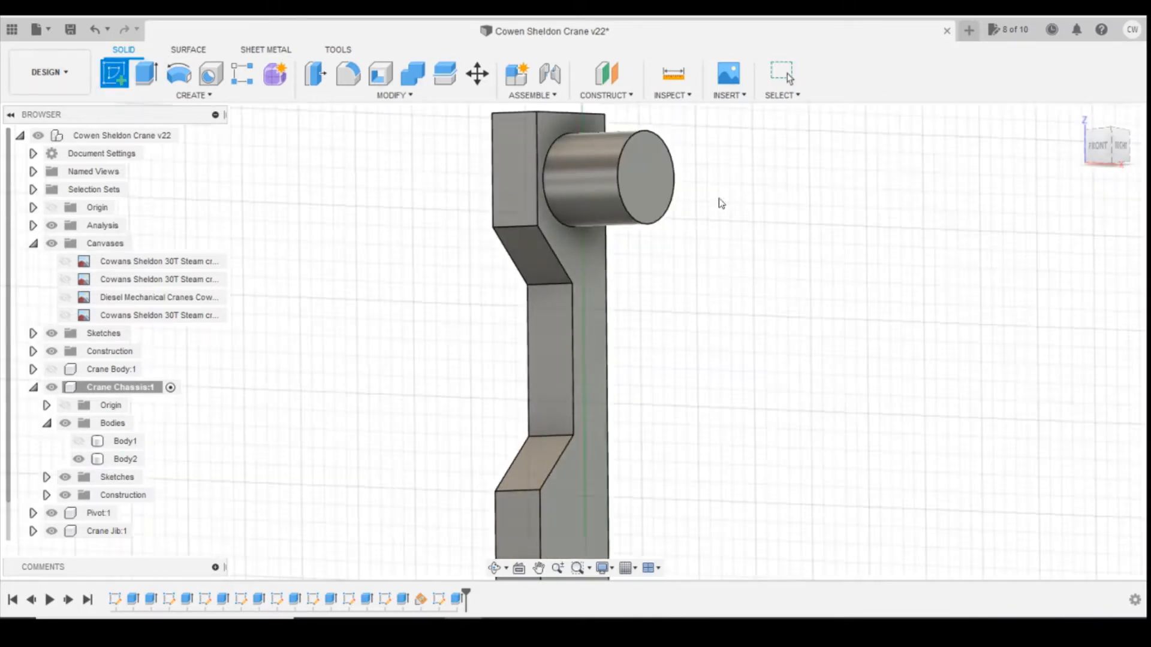
{"action": "left_click", "coordinate": [638, 185]}
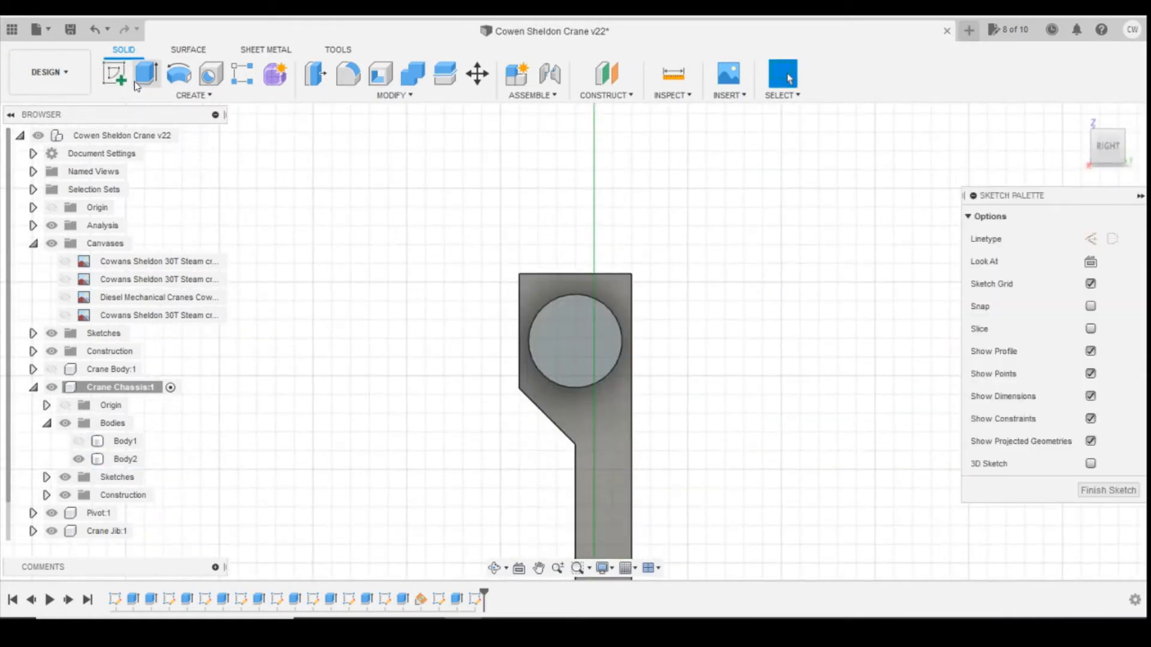
{"action": "key", "text": "c"}
{"action": "left_click", "coordinate": [575, 340]}
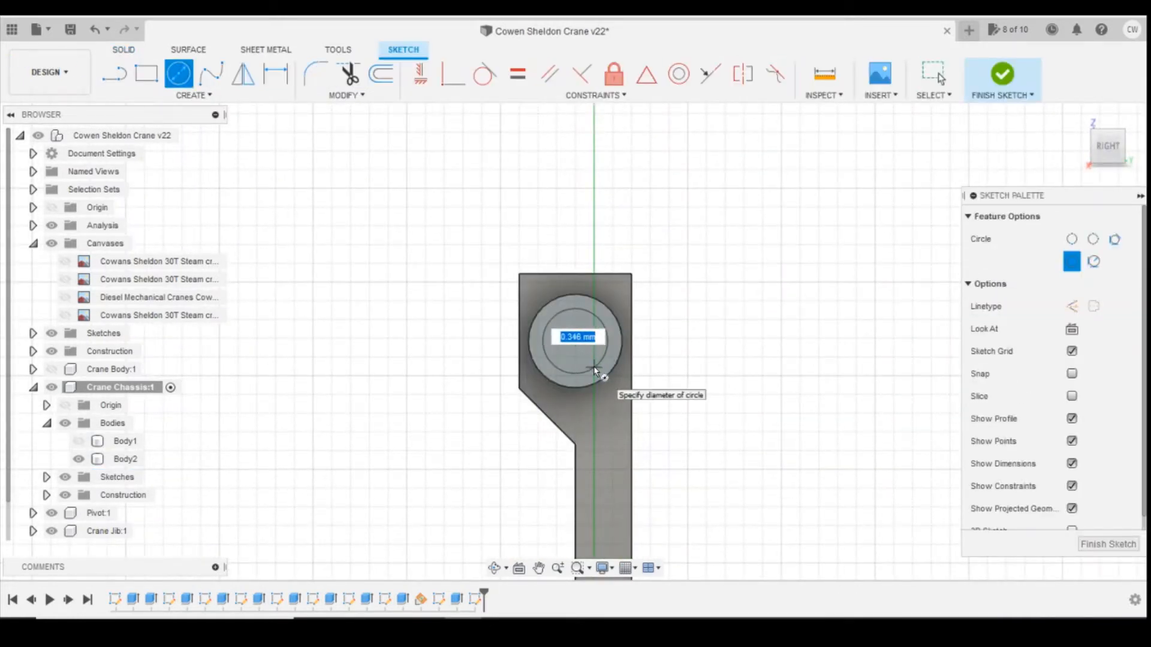
{"action": "mouse_move", "coordinate": [539, 617]}
{"action": "left_click", "coordinate": [689, 582]}
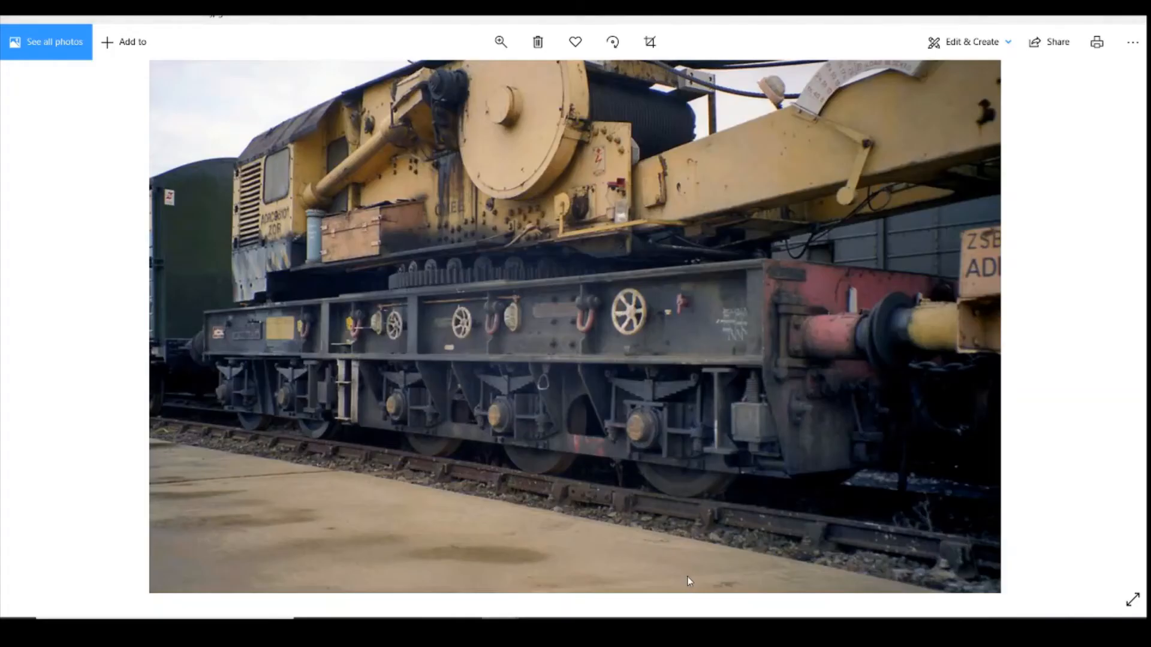
{"action": "left_click", "coordinate": [465, 618]}
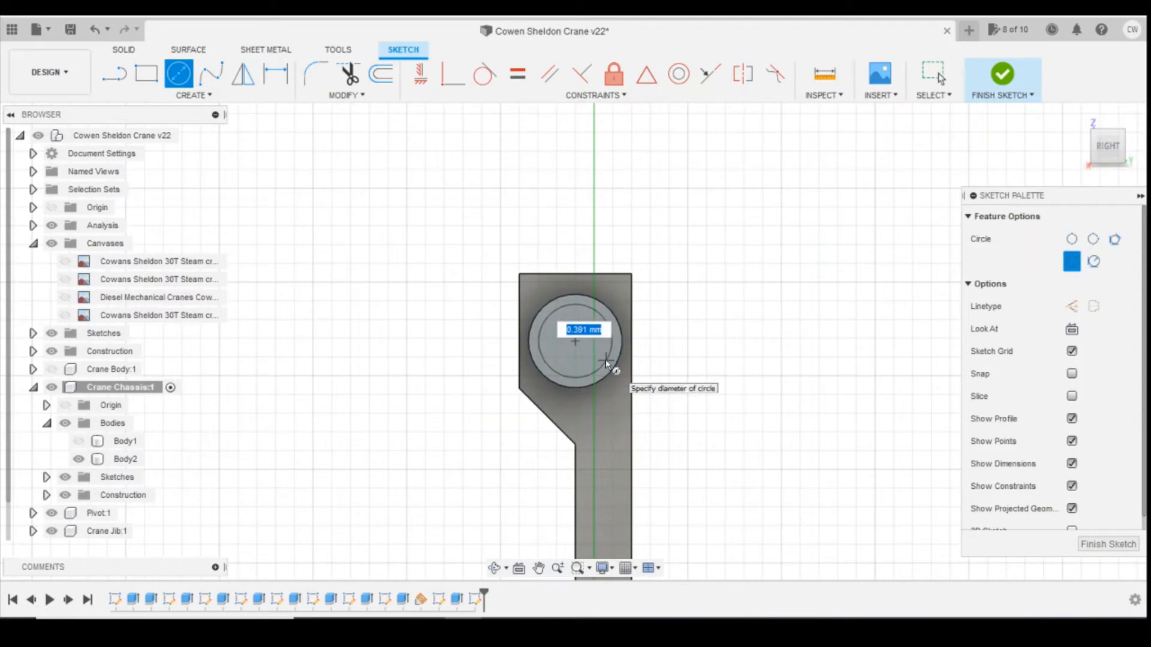
{"action": "type", "text": "0.25"}
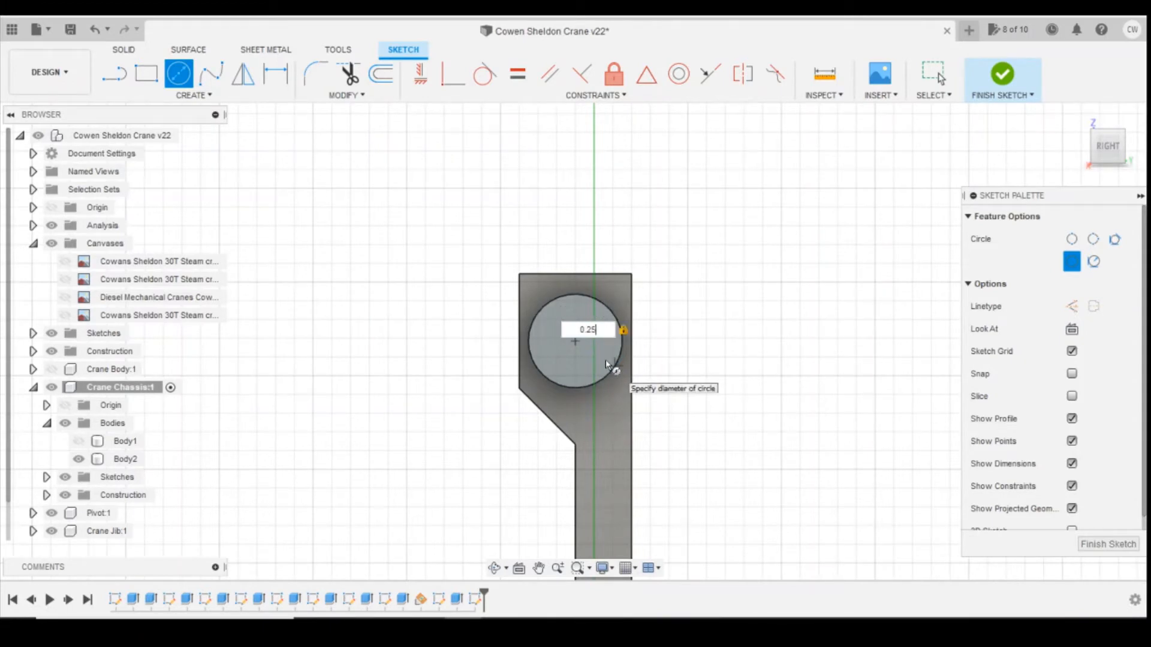
{"action": "key", "text": "Return"}
{"action": "key", "text": "Escape"}
{"action": "scroll", "coordinate": [587, 330], "scroll_direction": "up", "scroll_amount": 3}
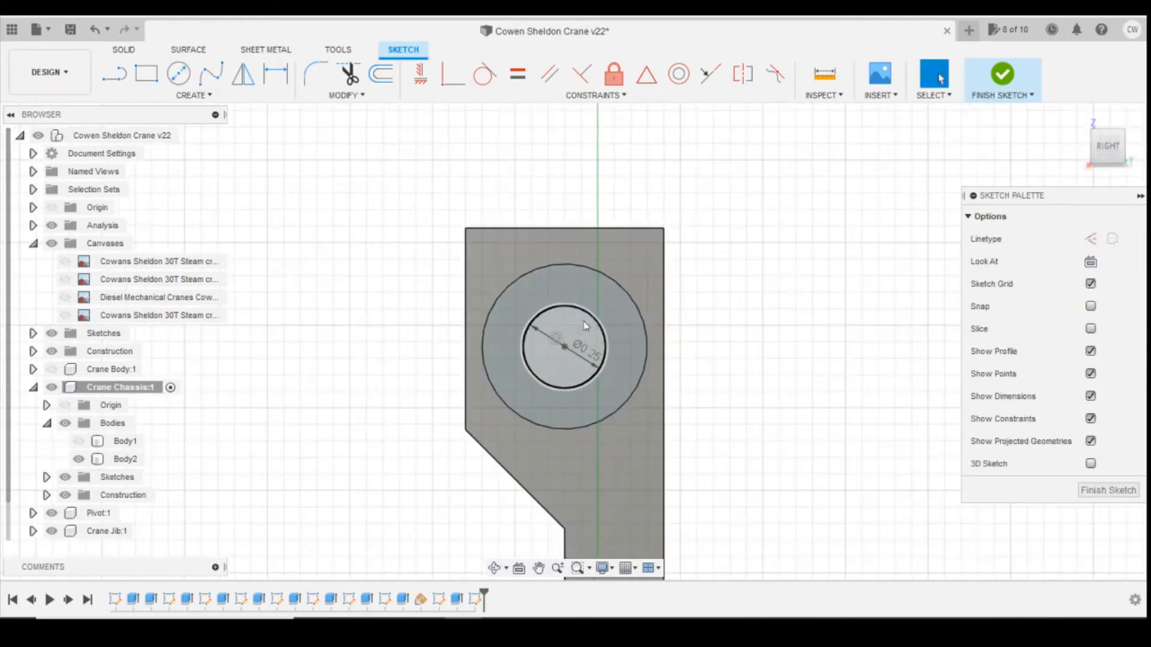
- Extrude the 0.25 mm circle 0.20 mm outward as a joined smaller step on the boss, checking the crane photo
{"action": "left_click", "coordinate": [586, 325]}
{"action": "right_click", "coordinate": [586, 325]}
{"action": "left_click", "coordinate": [576, 388]}
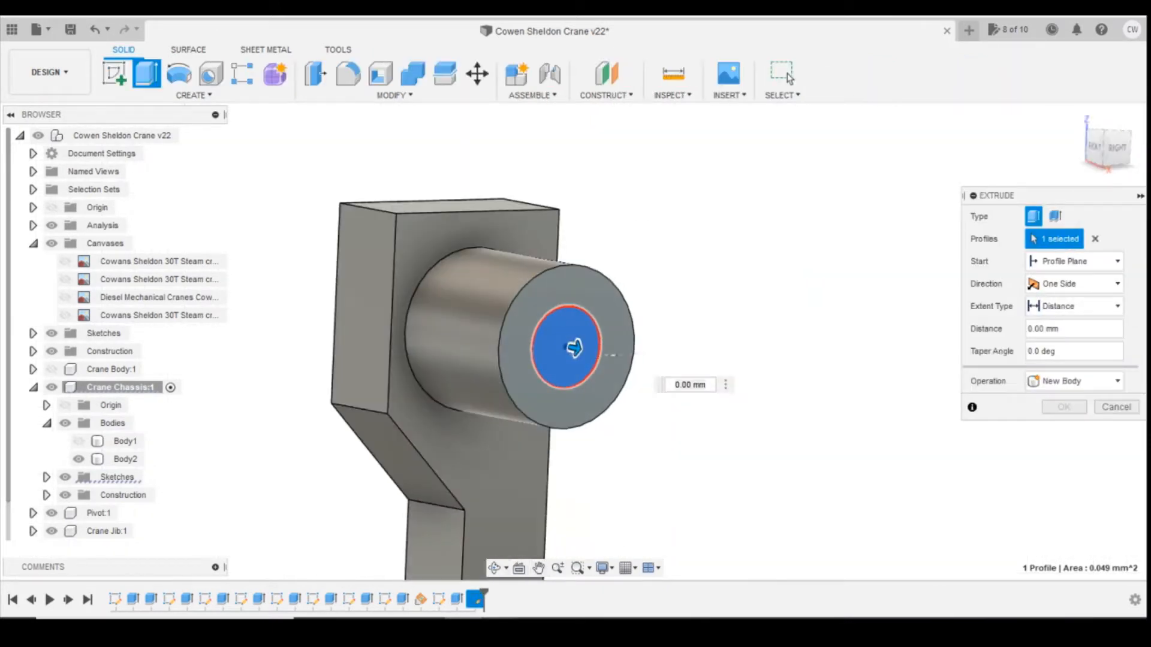
{"action": "left_click", "coordinate": [644, 578]}
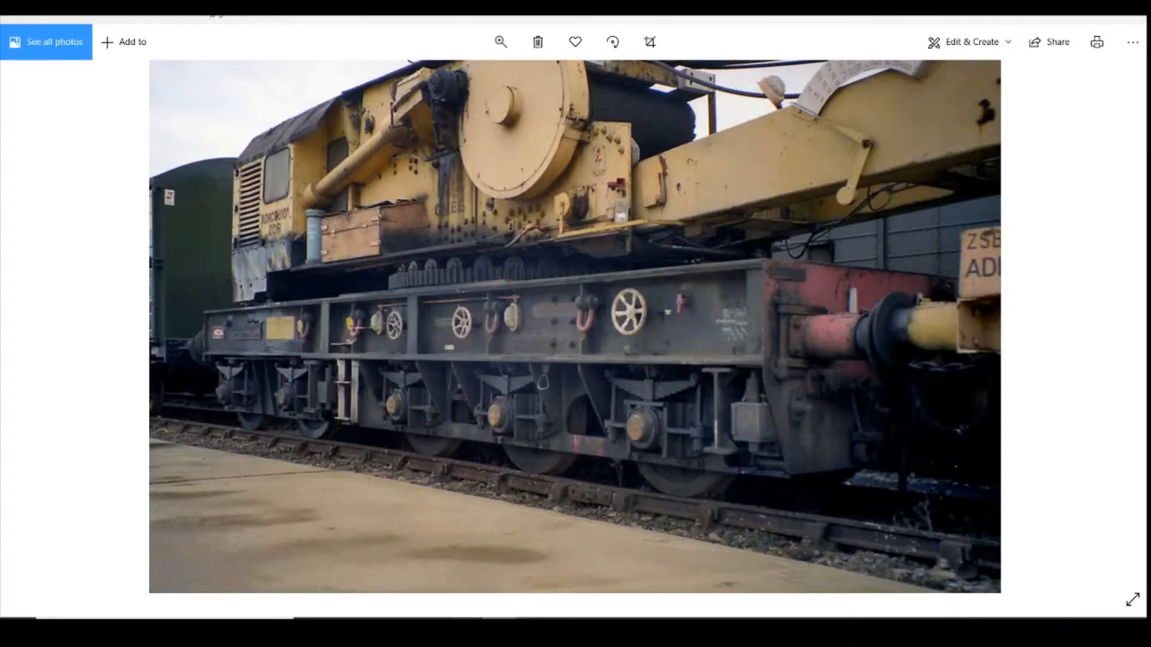
{"action": "left_click", "coordinate": [499, 625]}
{"action": "left_click_drag", "start_coordinate": [577, 354], "coordinate": [610, 364]}
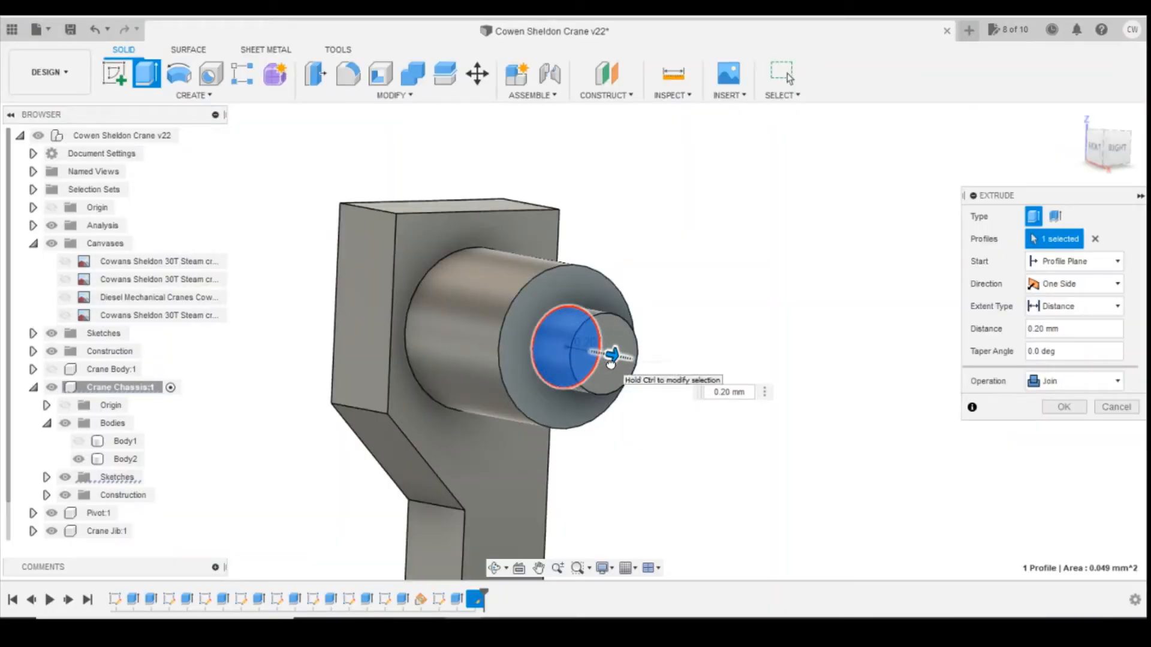
{"action": "left_click", "coordinate": [1048, 408]}
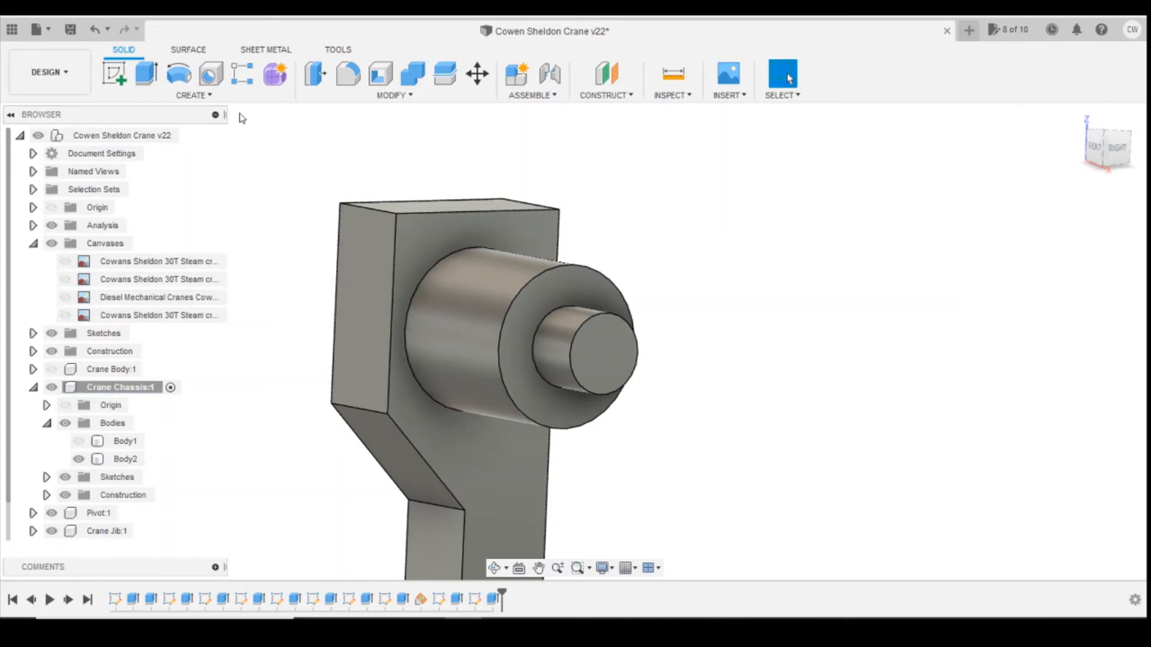
{"action": "left_click", "coordinate": [192, 95]}
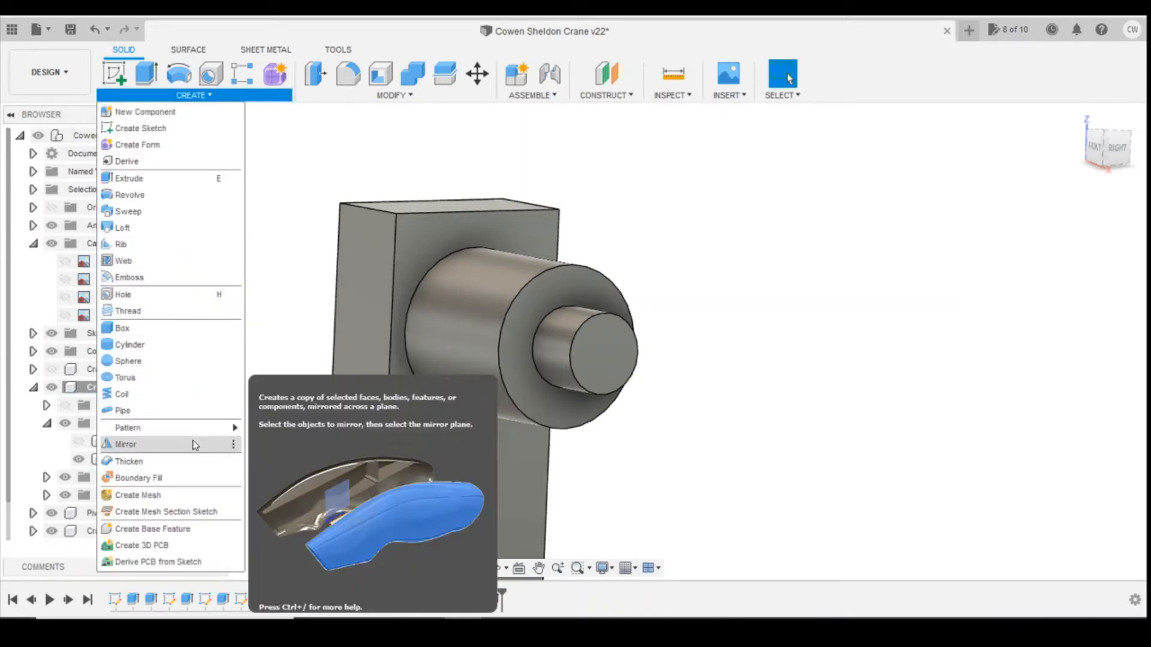
{"action": "left_click", "coordinate": [193, 444]}
{"action": "left_click", "coordinate": [456, 600]}
{"action": "left_click", "coordinate": [494, 599]}
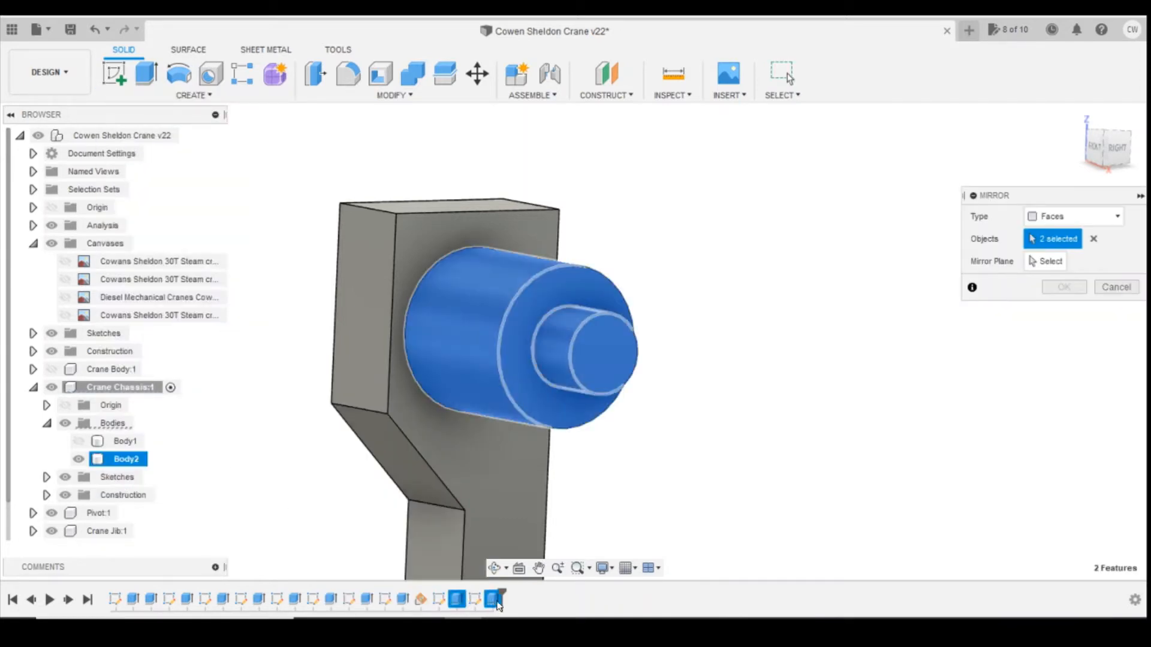
{"action": "left_click", "coordinate": [1073, 216]}
{"action": "left_click", "coordinate": [1049, 267]}
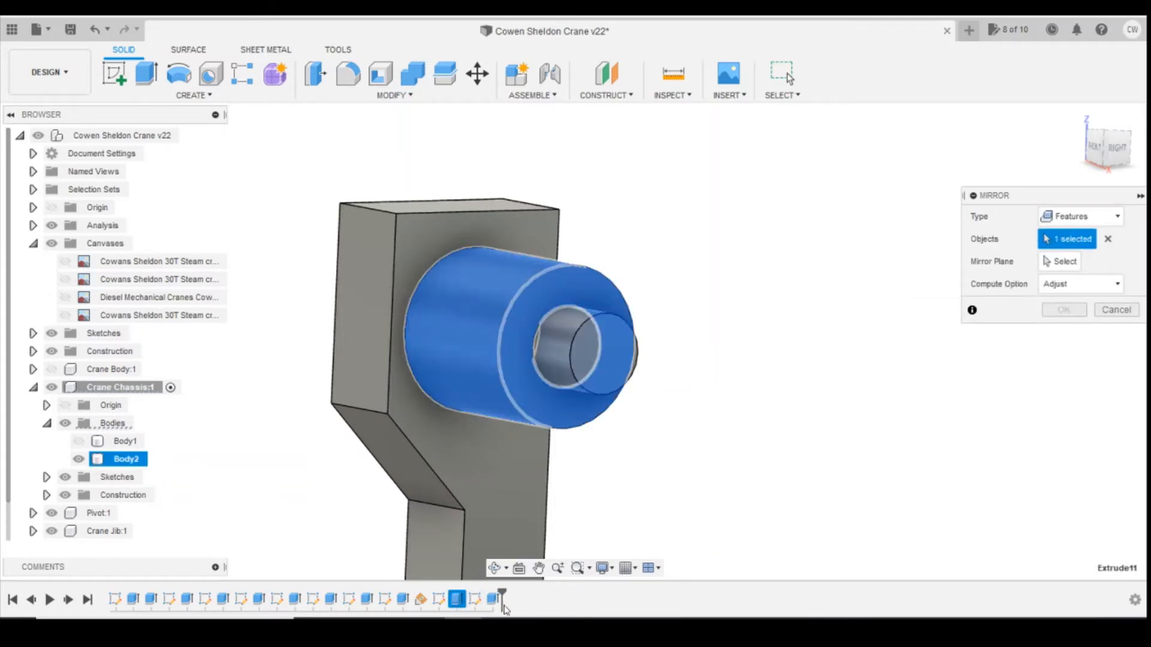
{"action": "left_click", "coordinate": [493, 598]}
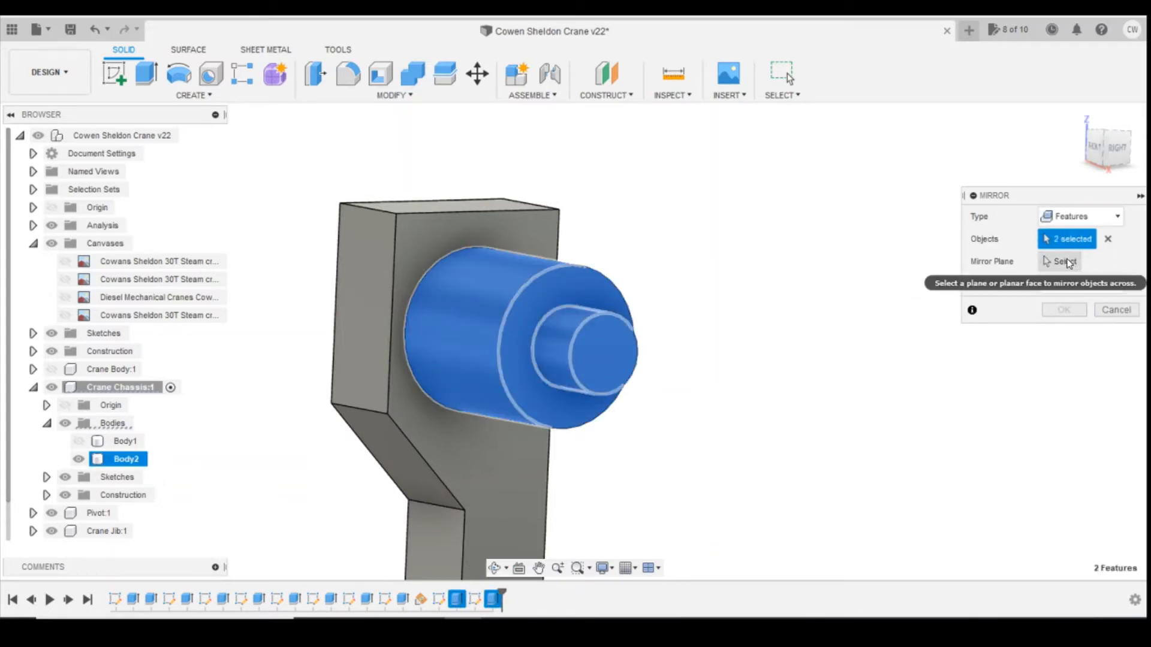
{"action": "left_click", "coordinate": [1067, 262]}
{"action": "left_click_drag", "start_coordinate": [1096, 150], "coordinate": [1127, 147]}
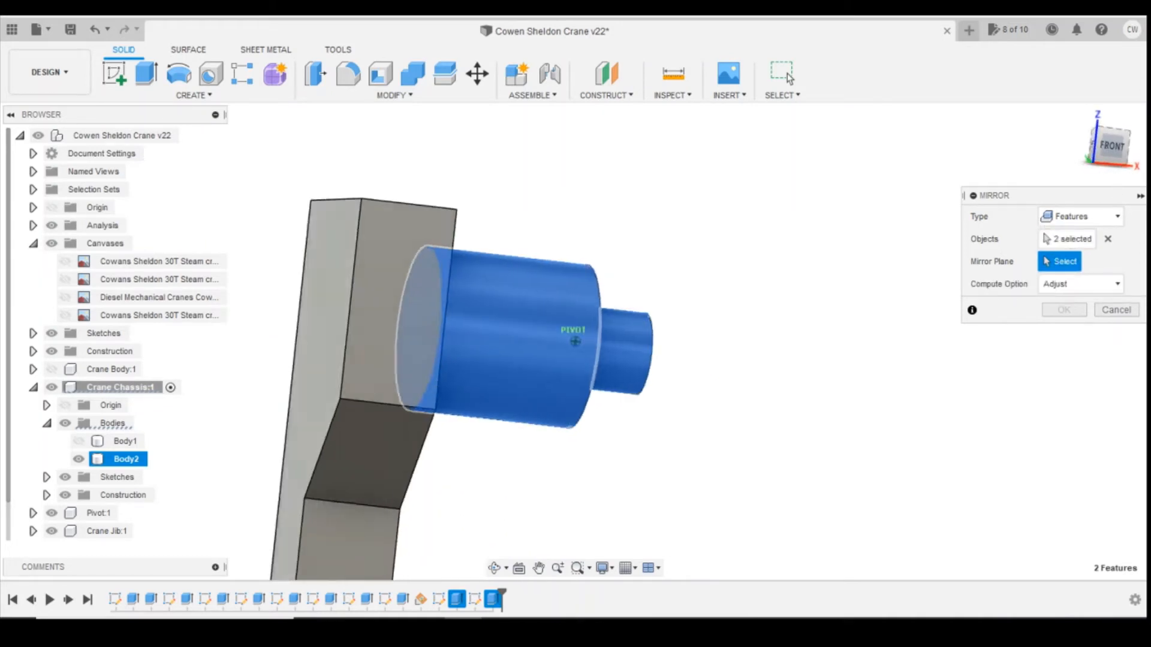
{"action": "left_click", "coordinate": [346, 314]}
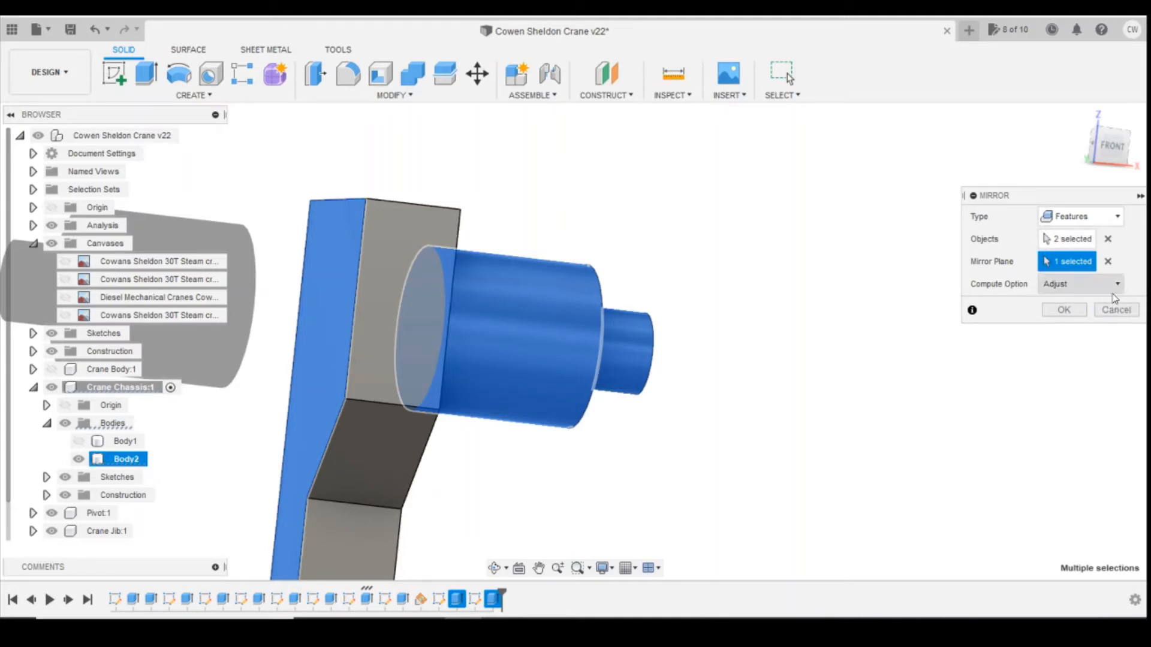
{"action": "left_click", "coordinate": [1108, 261]}
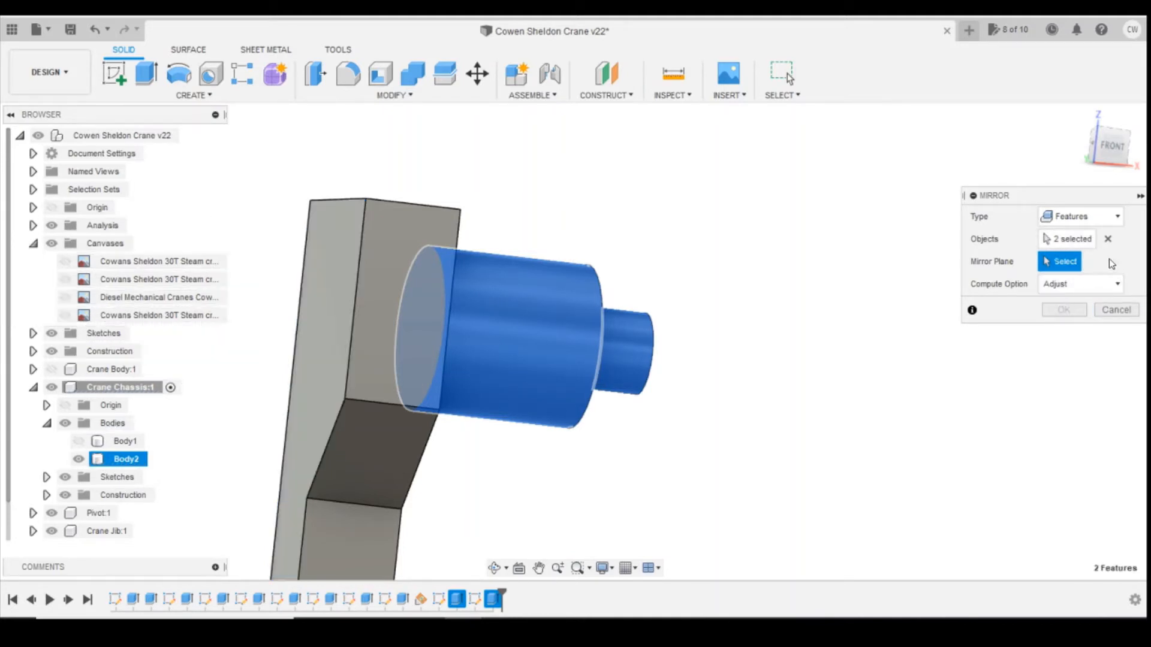
{"action": "left_click", "coordinate": [1116, 310]}
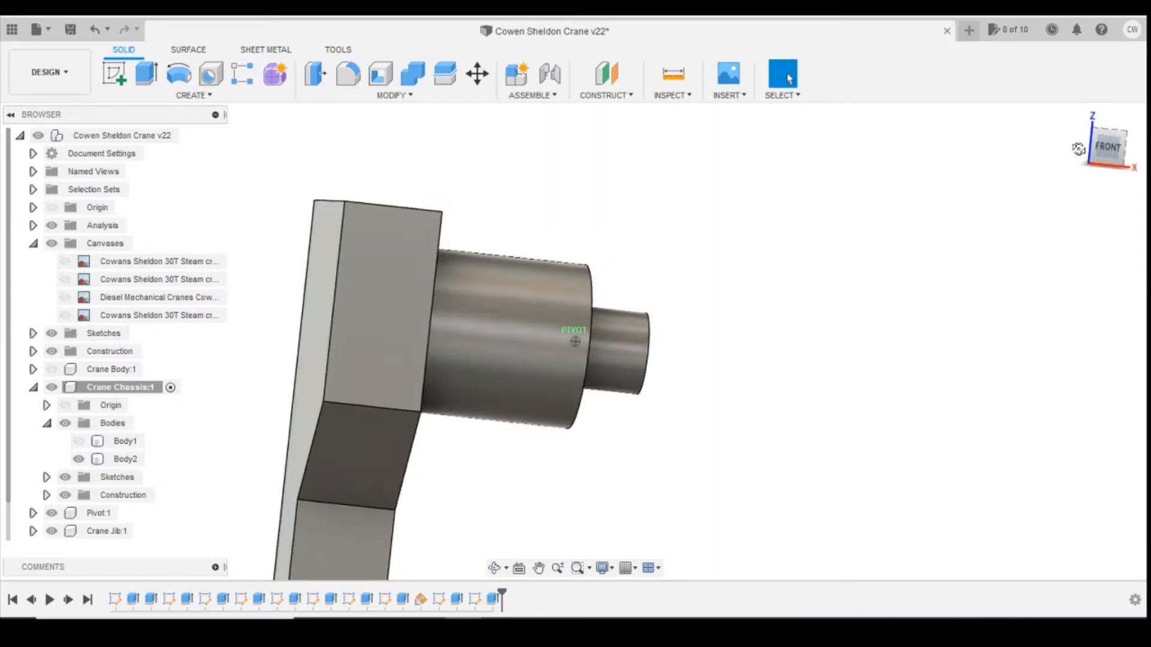
- Create a midplane between the rib's two opposite broad side faces
{"action": "left_click", "coordinate": [612, 83]}
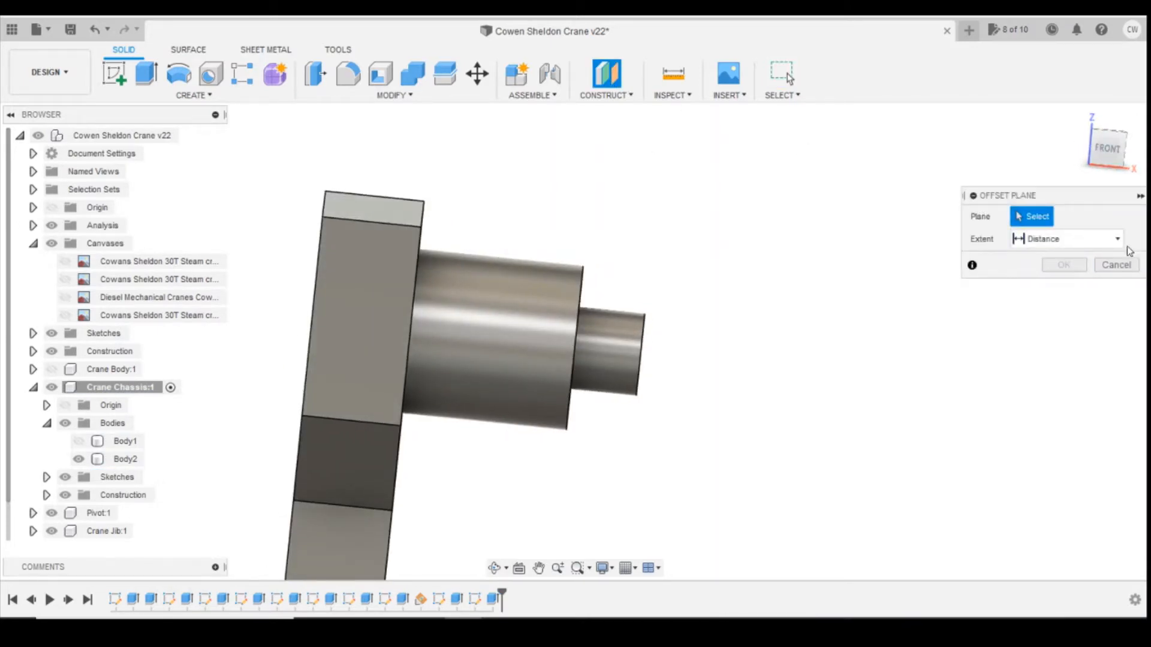
{"action": "left_click", "coordinate": [1117, 265]}
{"action": "left_click", "coordinate": [606, 93]}
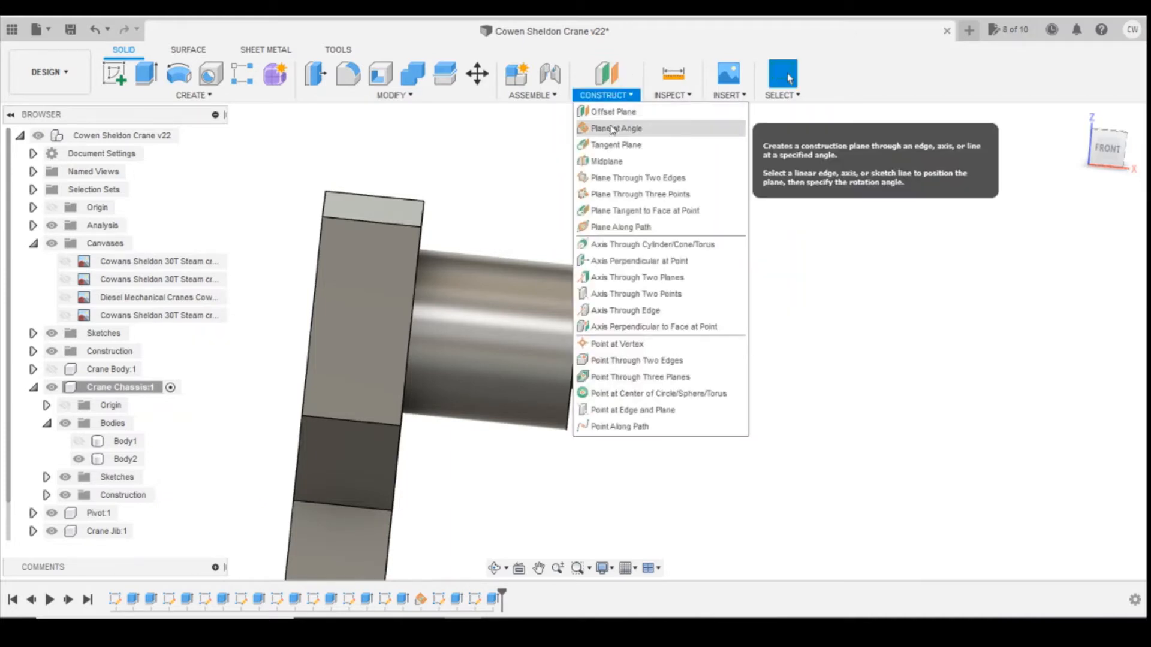
{"action": "left_click", "coordinate": [627, 160]}
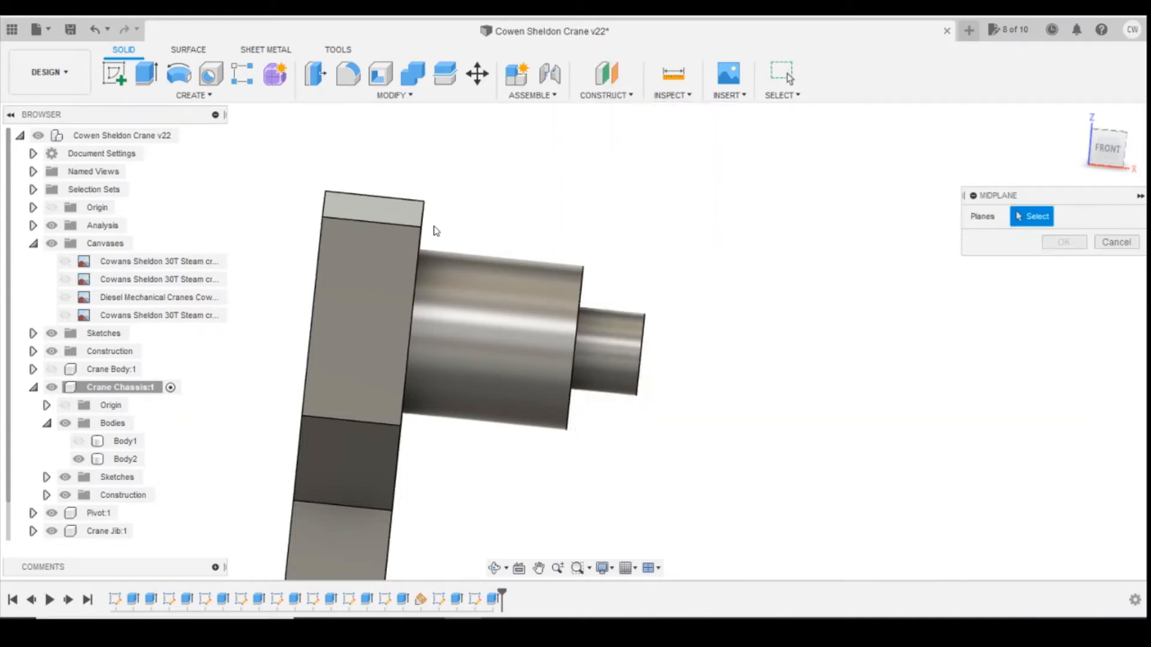
{"action": "mouse_move", "coordinate": [1097, 147]}
{"action": "left_mouse_down"}
{"action": "mouse_move", "coordinate": [1070, 154]}
{"action": "mouse_move", "coordinate": [1109, 158]}
{"action": "left_mouse_up"}
{"action": "left_click", "coordinate": [420, 336]}
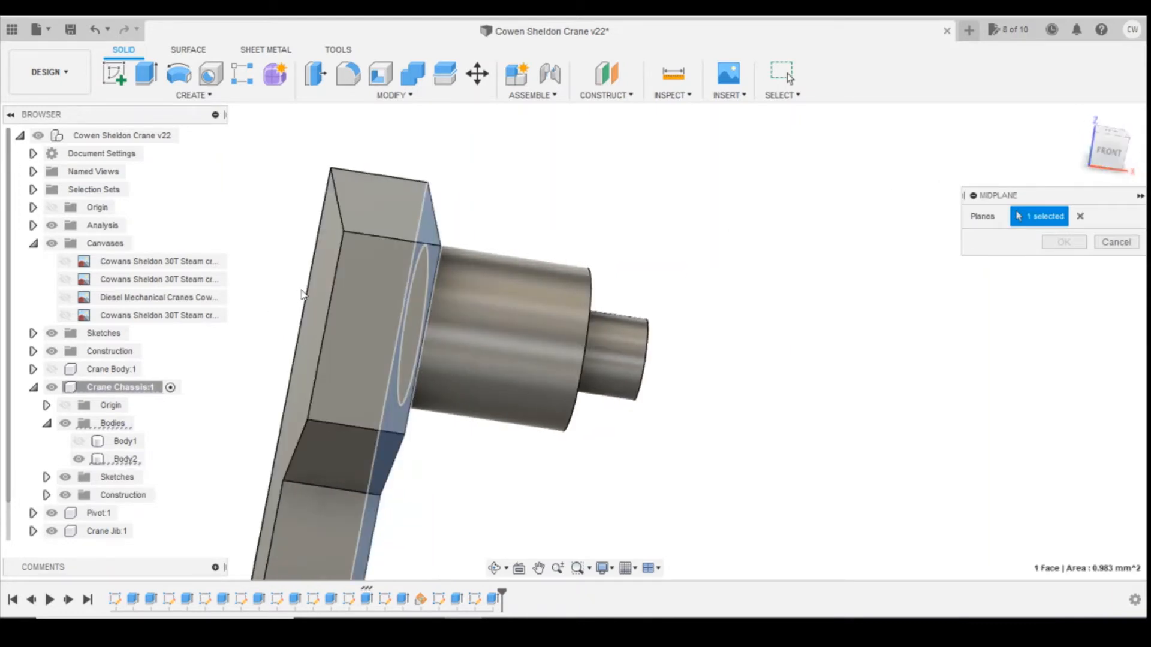
{"action": "left_click", "coordinate": [303, 360]}
{"action": "left_click", "coordinate": [1064, 242]}
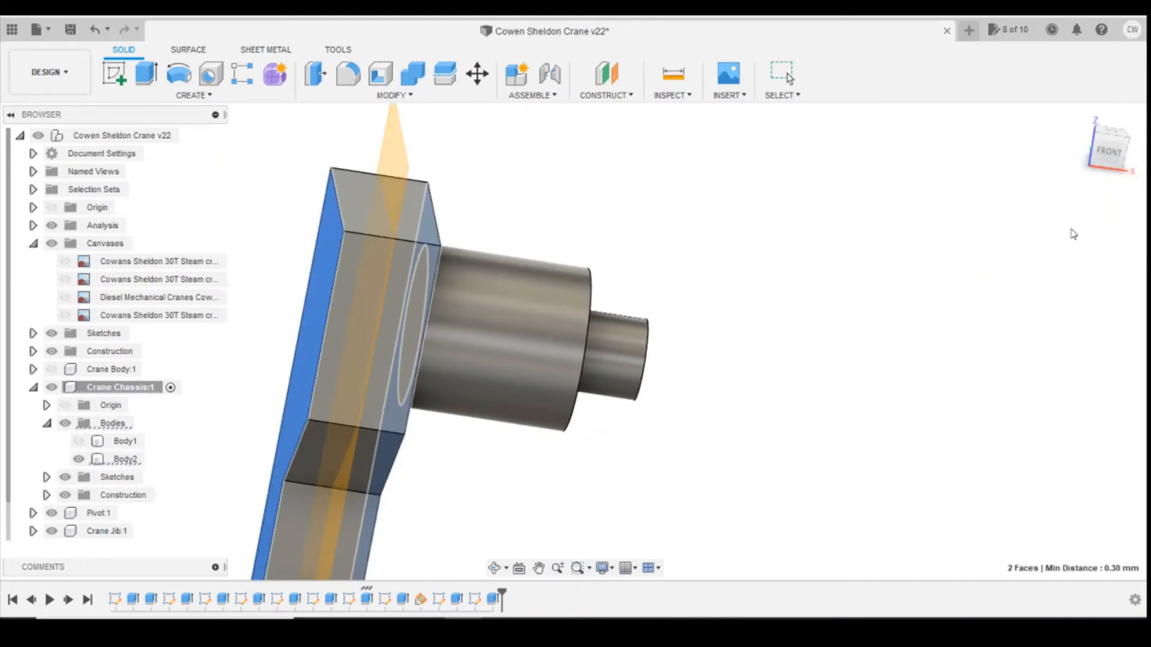
- Mirror both boss extrusions as features across the rib's midplane, using the Adjust compute option
{"action": "left_click", "coordinate": [191, 95]}
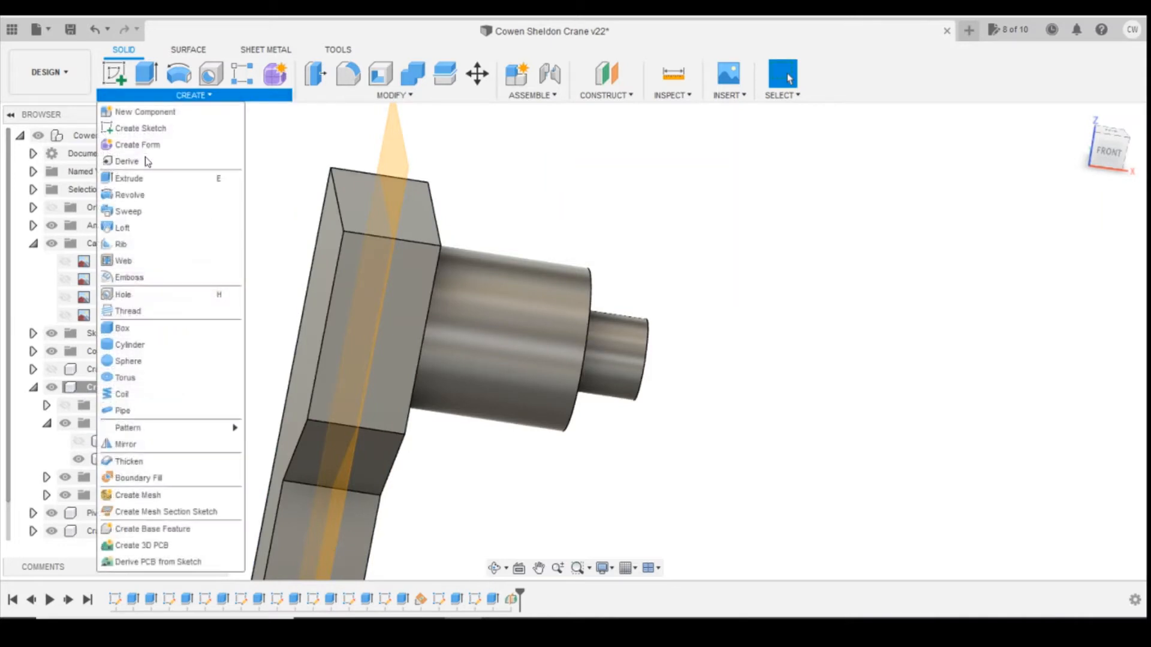
{"action": "left_click", "coordinate": [173, 442]}
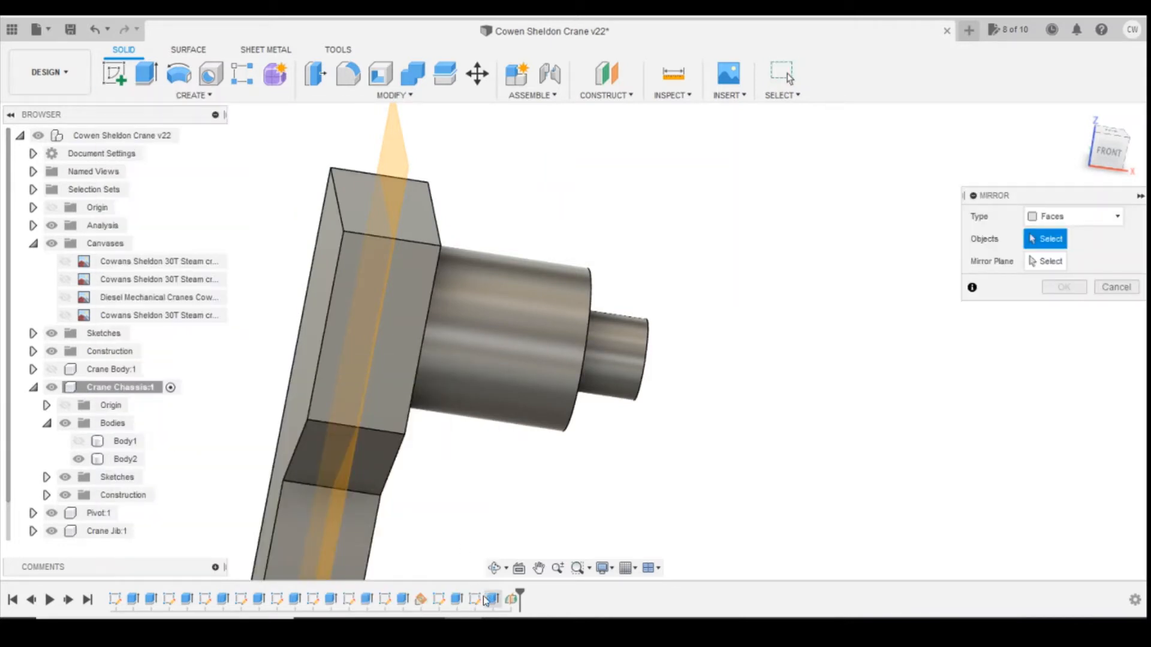
{"action": "left_click", "coordinate": [457, 599]}
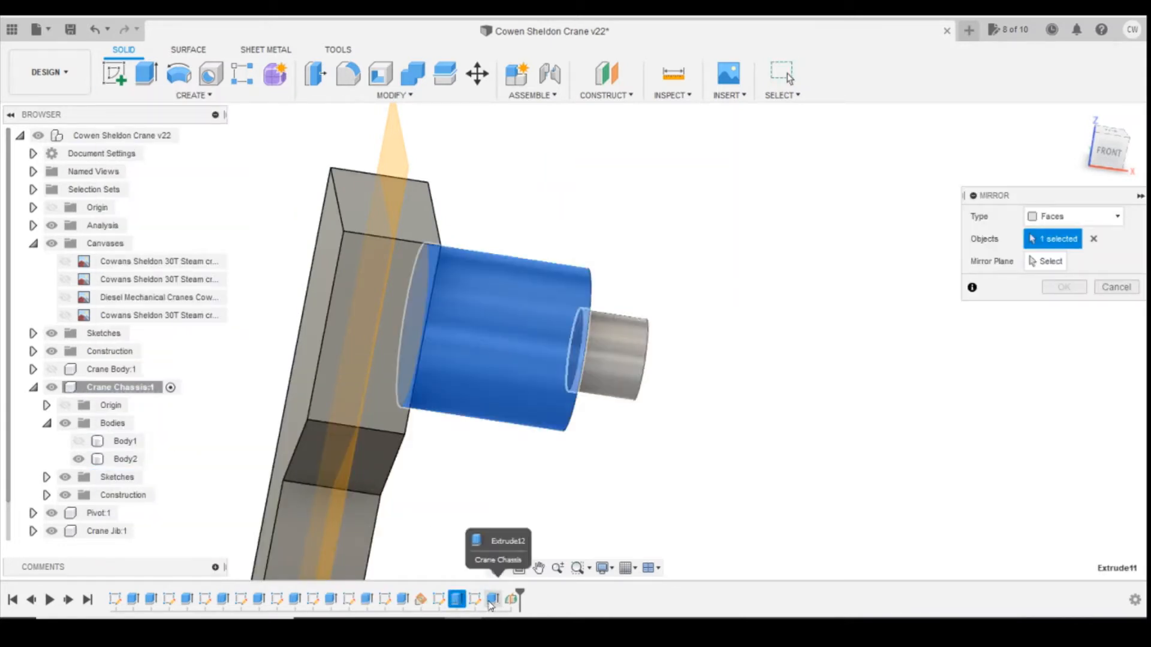
{"action": "left_click", "coordinate": [1073, 216]}
{"action": "left_click", "coordinate": [1055, 268]}
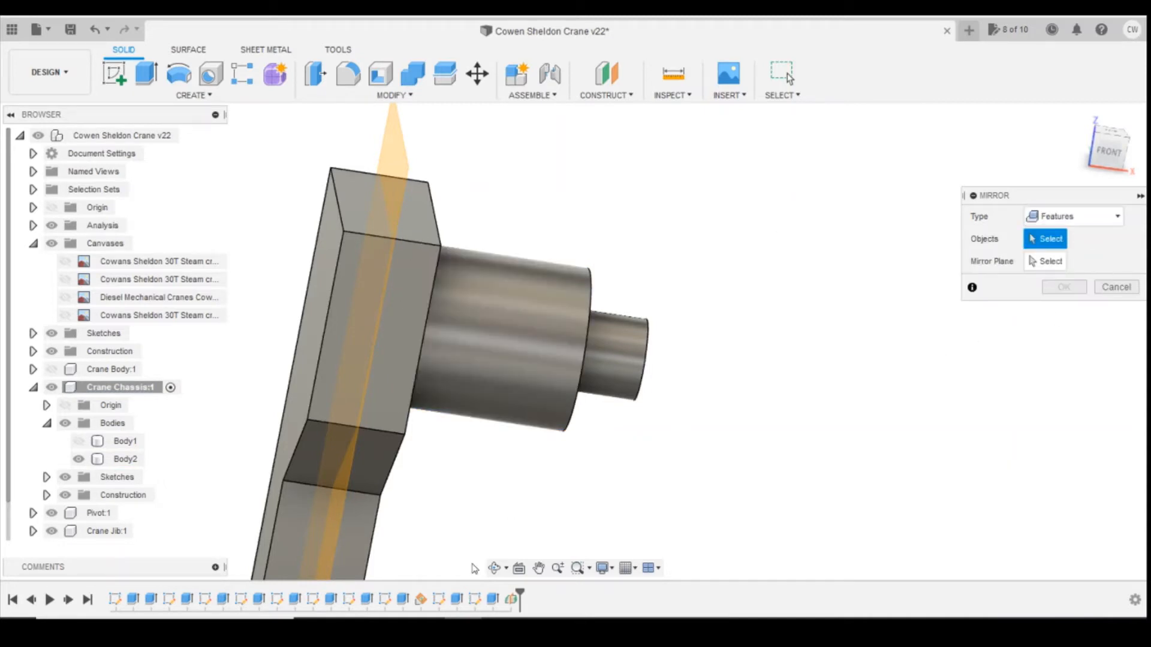
{"action": "left_click", "coordinate": [493, 599]}
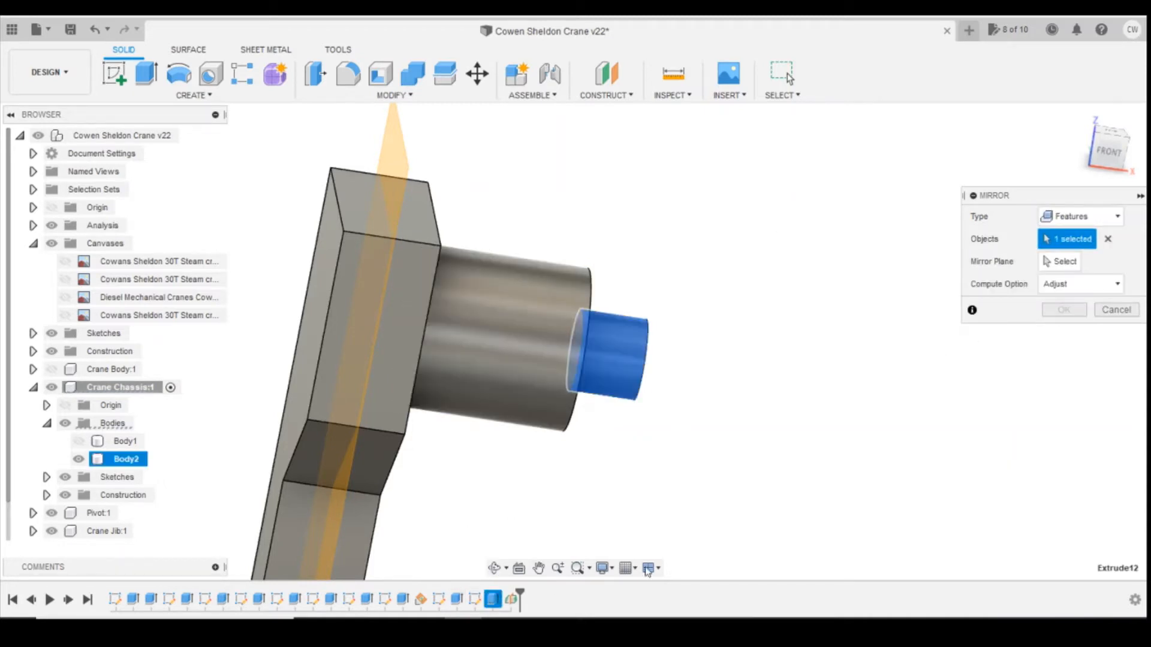
{"action": "left_click", "coordinate": [1061, 261]}
{"action": "left_click", "coordinate": [394, 154]}
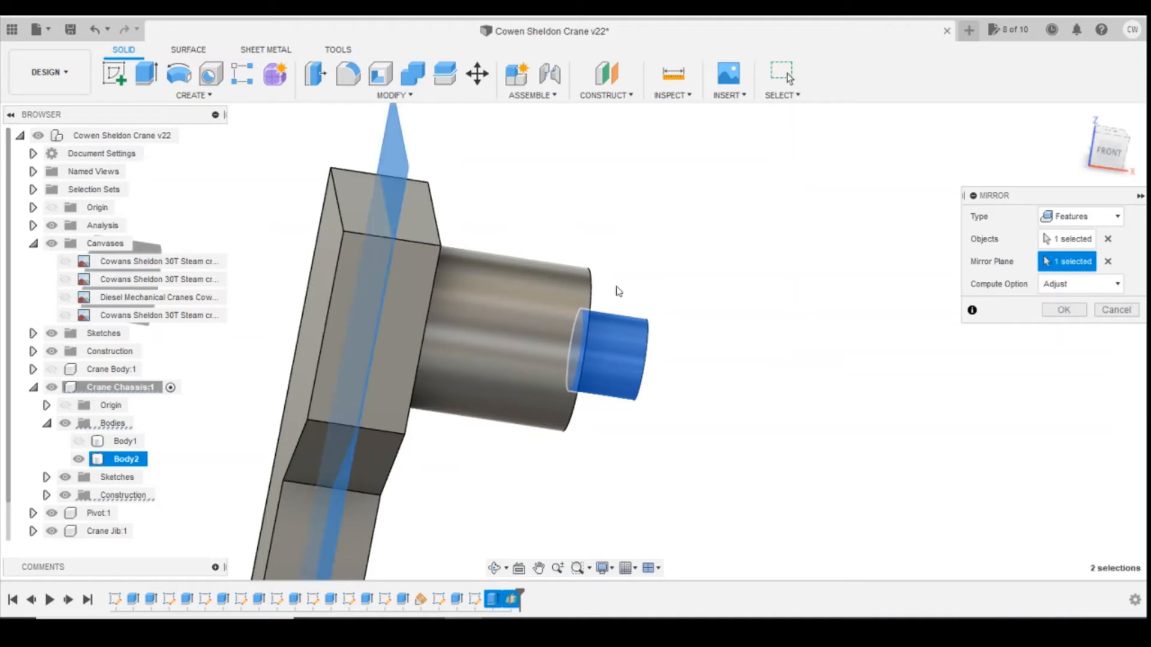
{"action": "scroll", "coordinate": [770, 338], "scroll_direction": "down", "scroll_amount": 3}
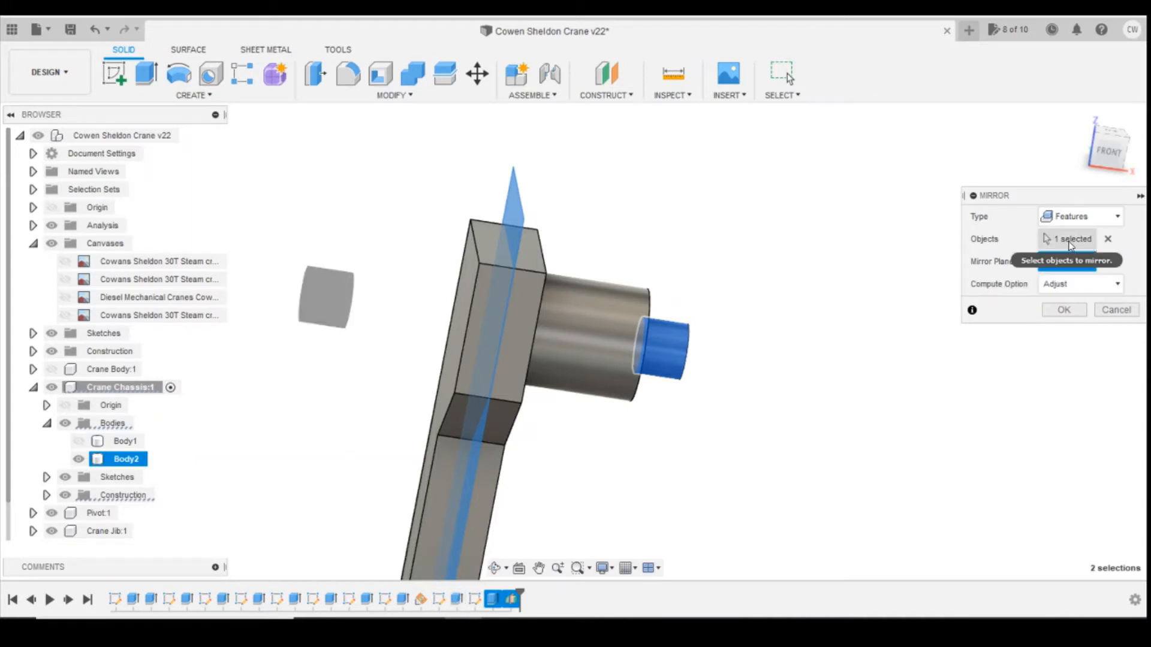
{"action": "left_click", "coordinate": [1067, 239]}
{"action": "left_click", "coordinate": [468, 603]}
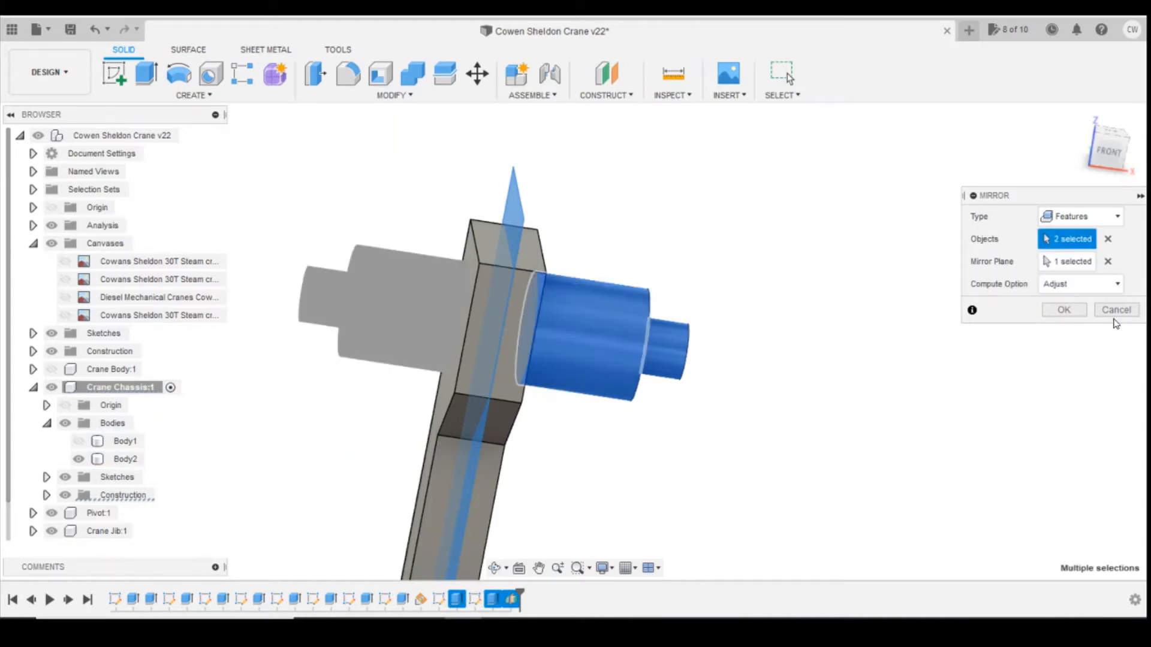
{"action": "left_click", "coordinate": [1064, 310]}
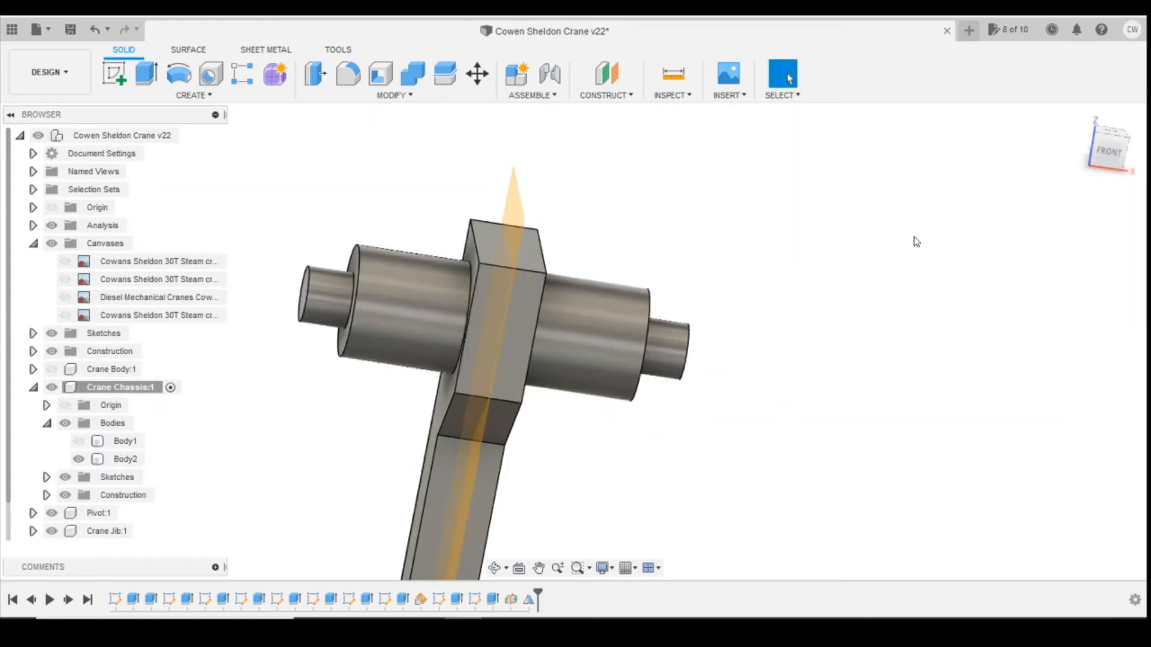
- Hide the midplane used for mirroring the stepped boss
{"action": "left_click", "coordinate": [1109, 148]}
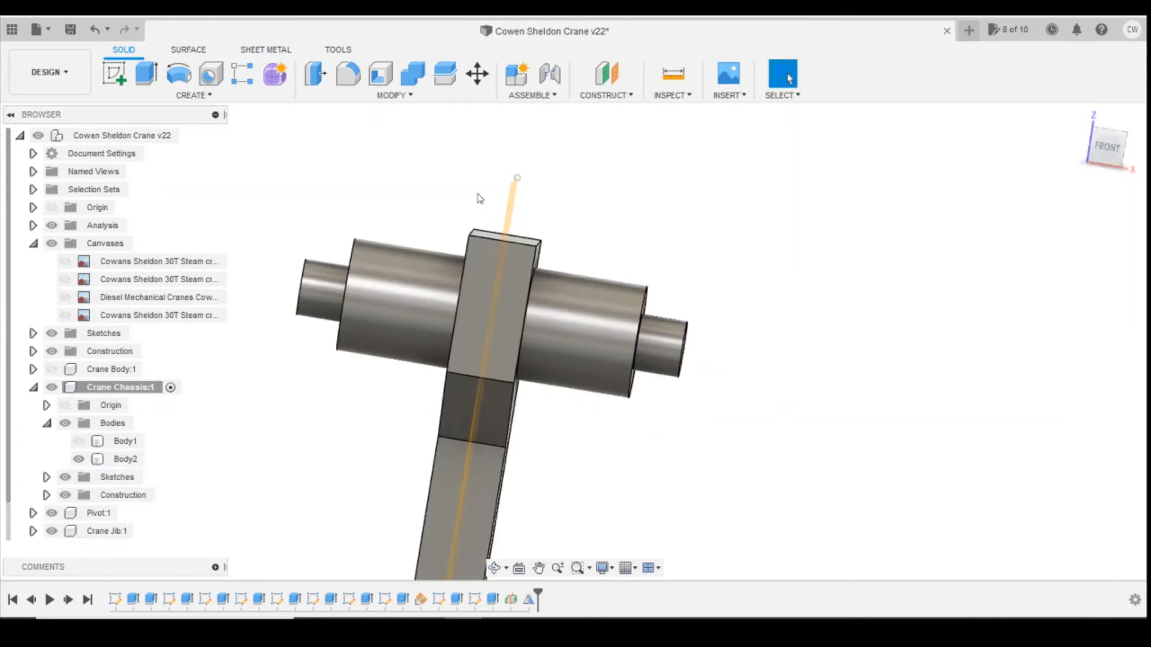
{"action": "left_click", "coordinate": [47, 495]}
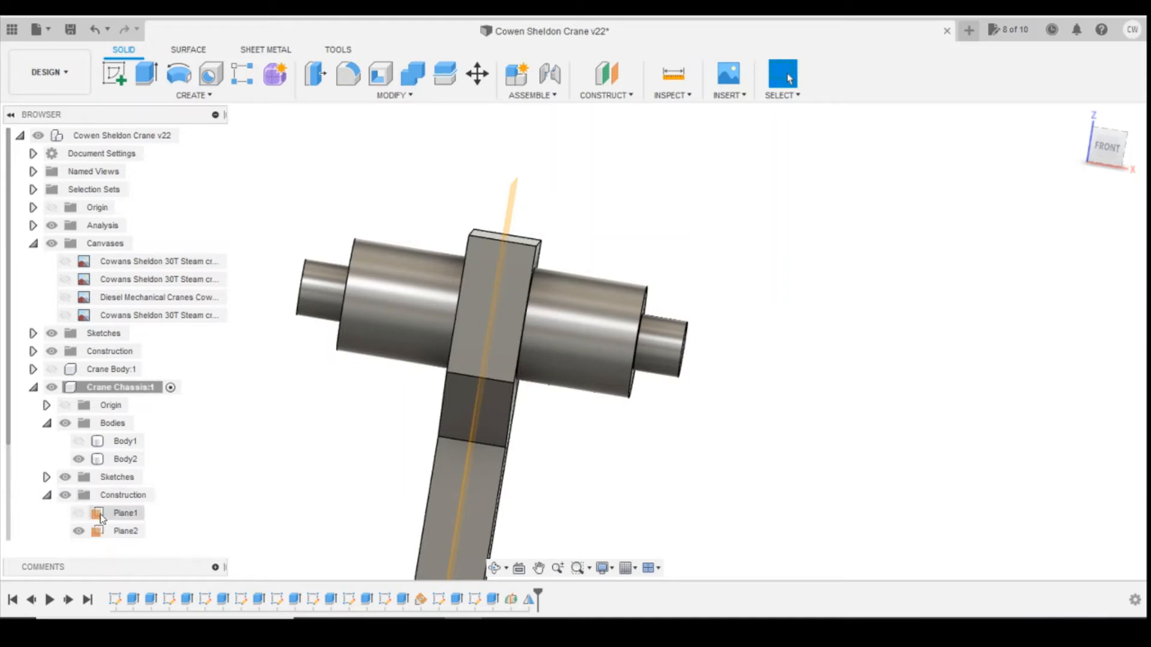
{"action": "left_click", "coordinate": [1110, 149]}
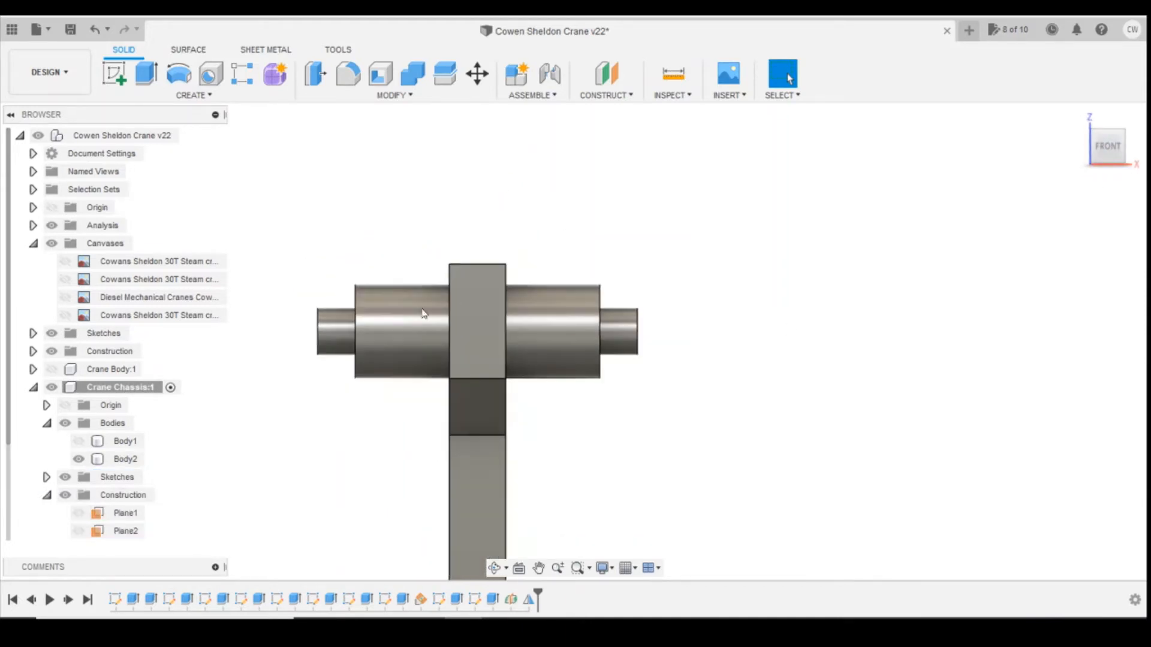
{"action": "scroll", "coordinate": [444, 360], "scroll_direction": "down", "scroll_amount": 3}
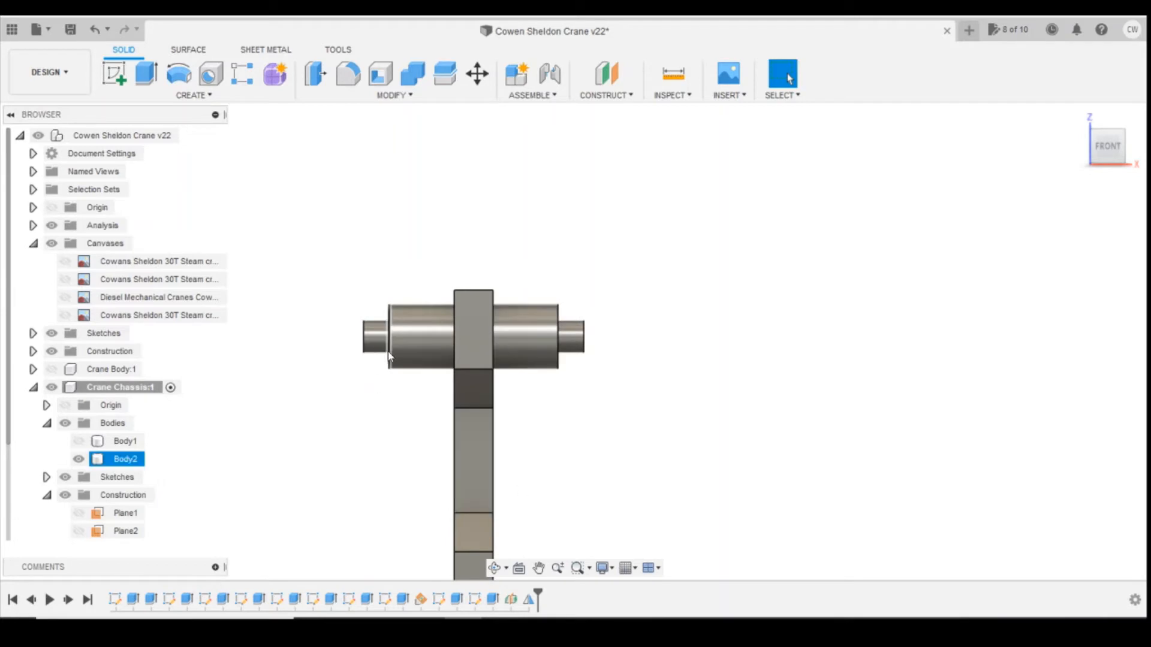
- Create a construction axis through the larger cylindrical face of the original stepped boss
{"action": "middle_click_drag", "start_coordinate": [388, 352], "coordinate": [819, 216], "text": "shift"}
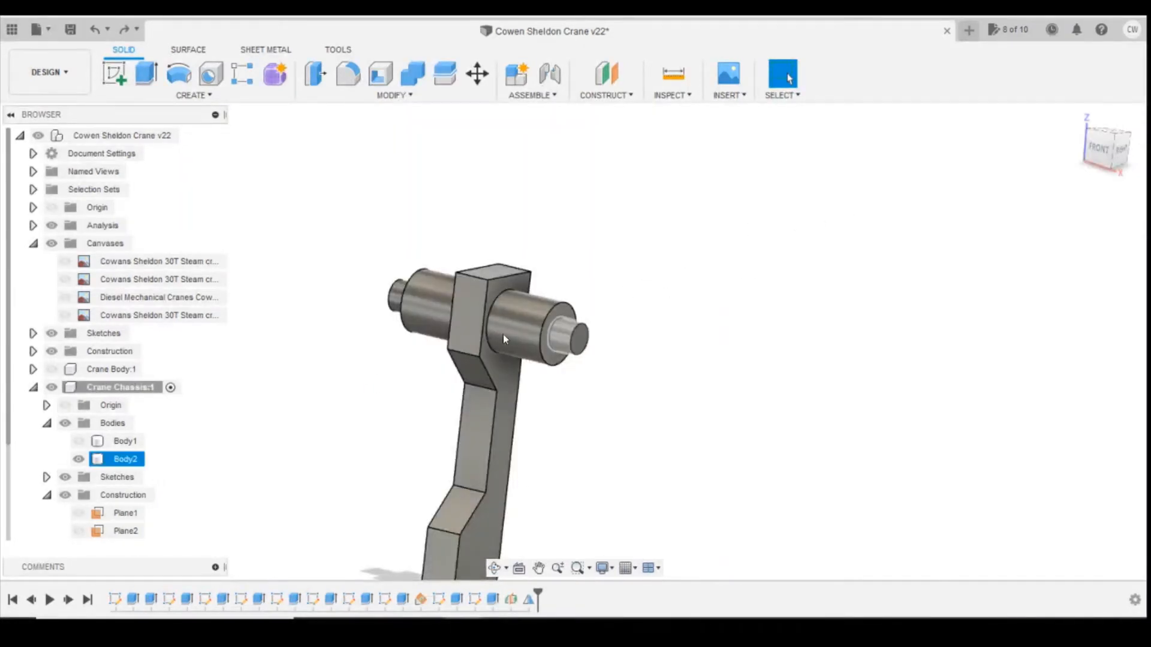
{"action": "left_click", "coordinate": [626, 96]}
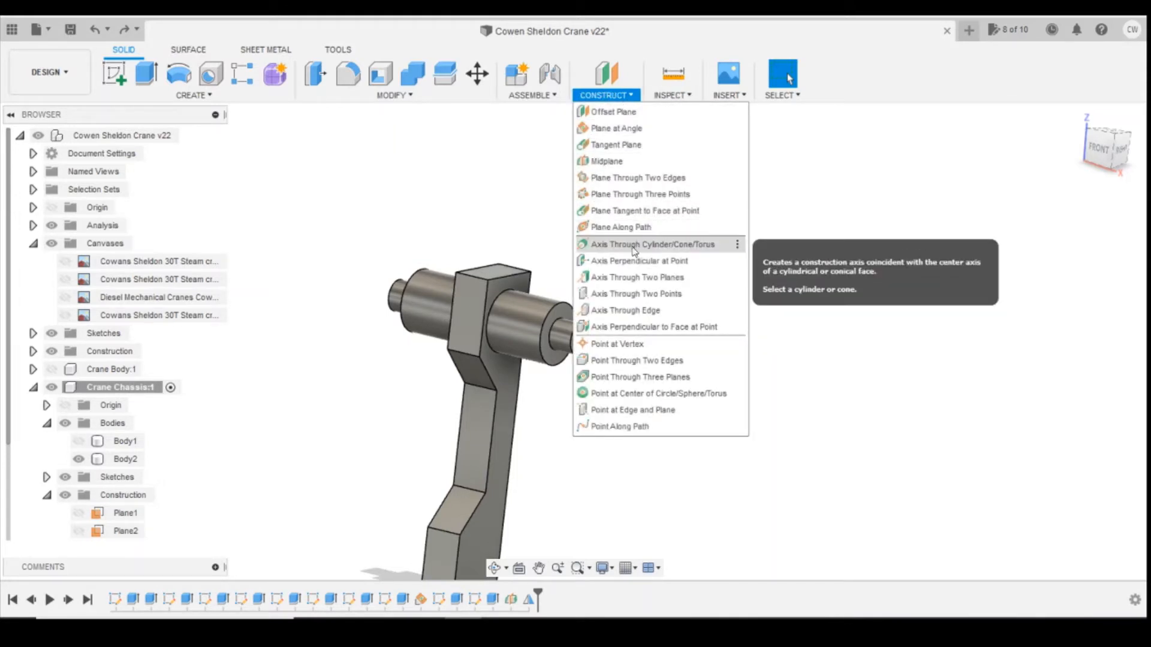
{"action": "left_click", "coordinate": [623, 245]}
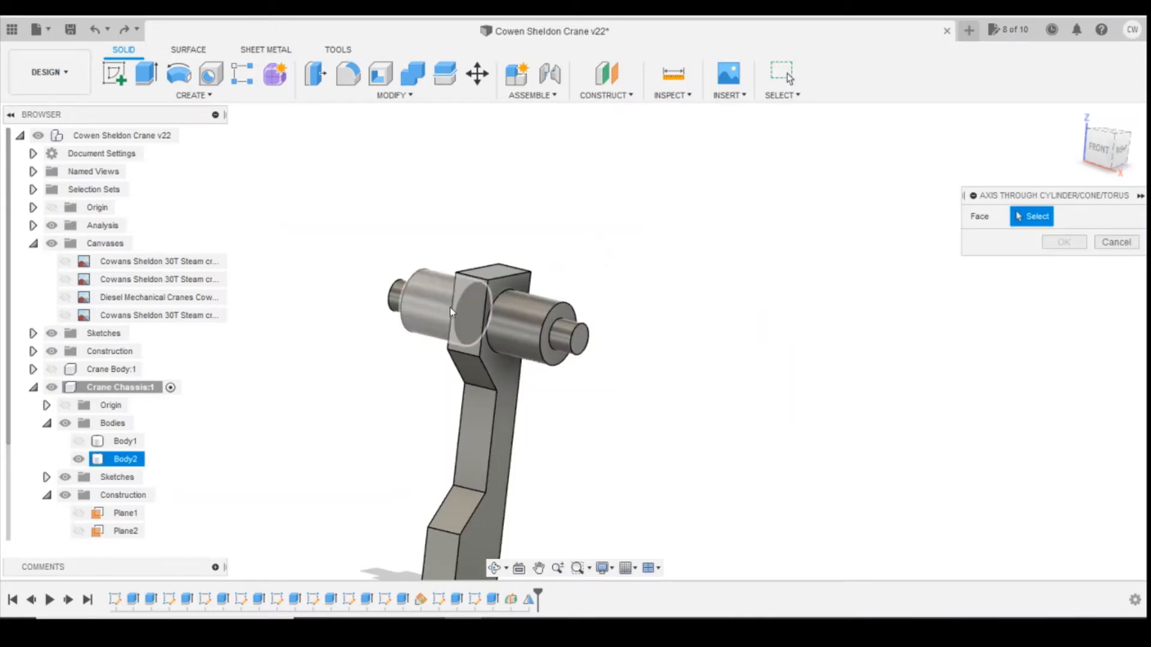
{"action": "left_click", "coordinate": [540, 329]}
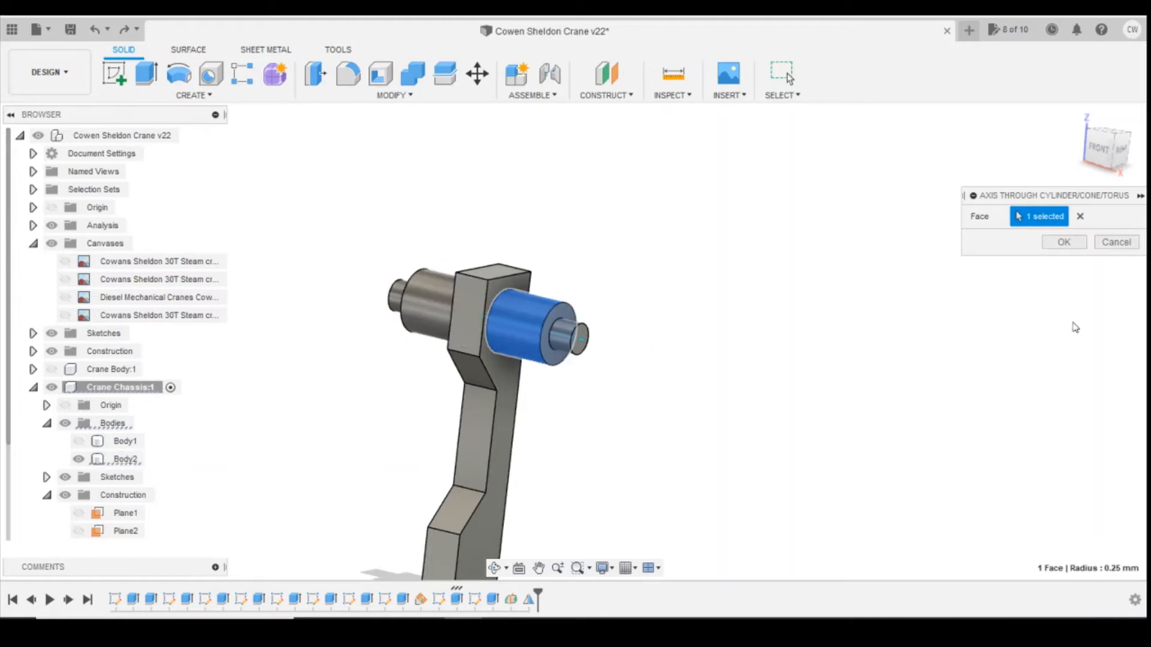
{"action": "left_click", "coordinate": [1064, 242]}
- Create a construction plane at 85 degrees through the stepped boss's axis
{"action": "left_click", "coordinate": [589, 97]}
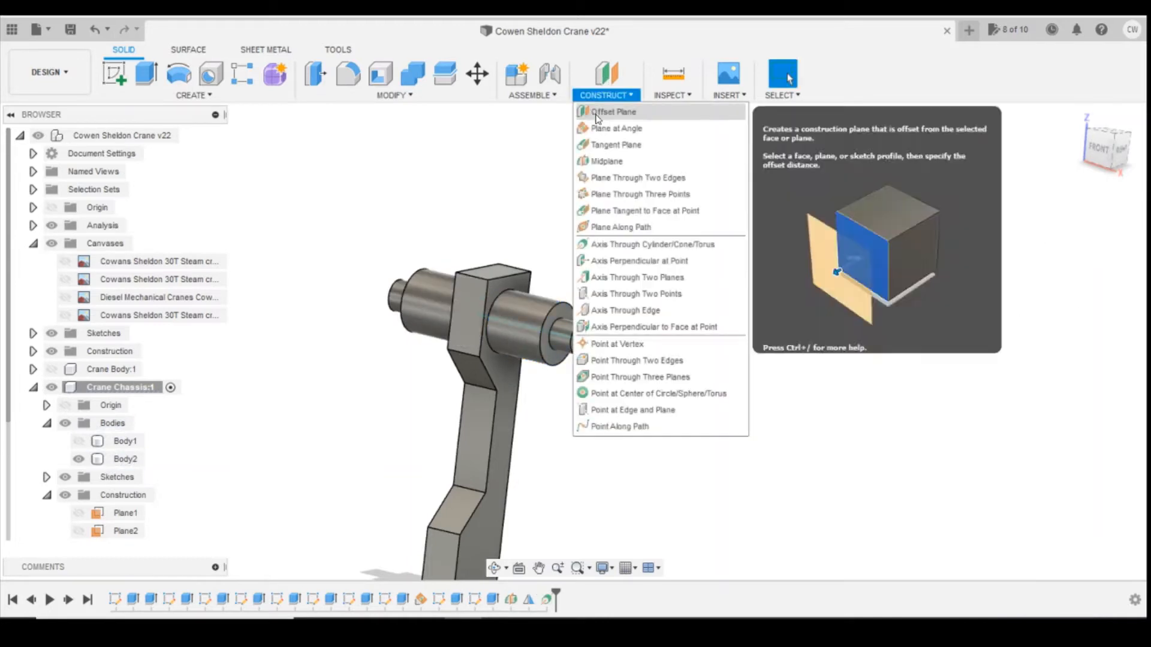
{"action": "left_click", "coordinate": [610, 129]}
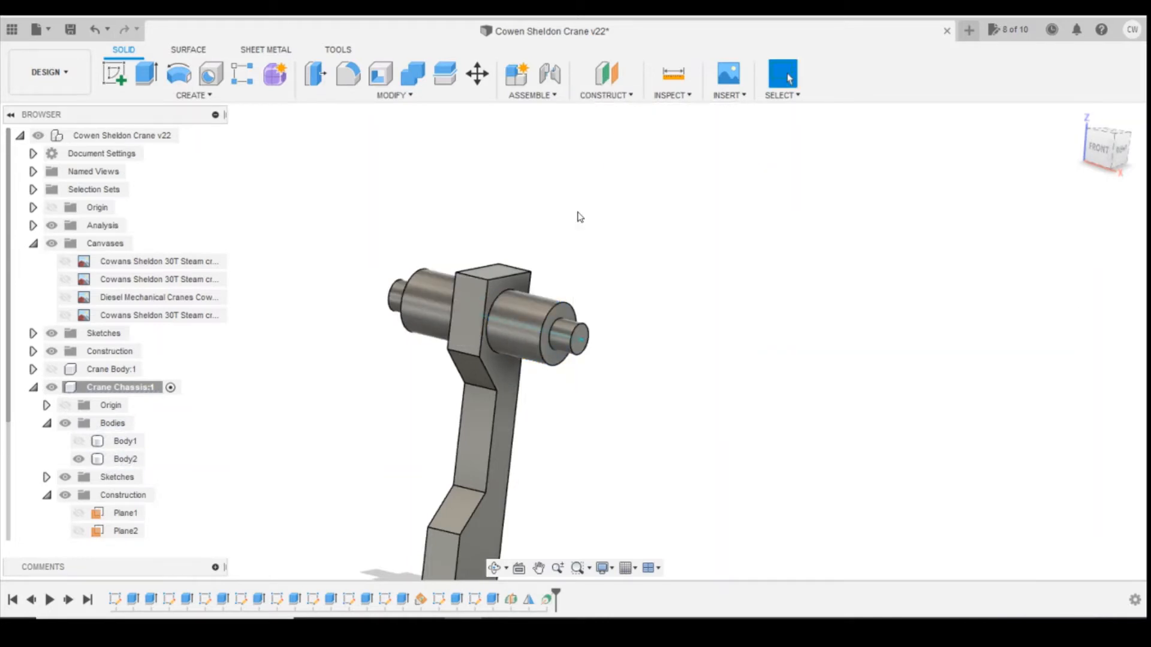
{"action": "left_click", "coordinate": [563, 339]}
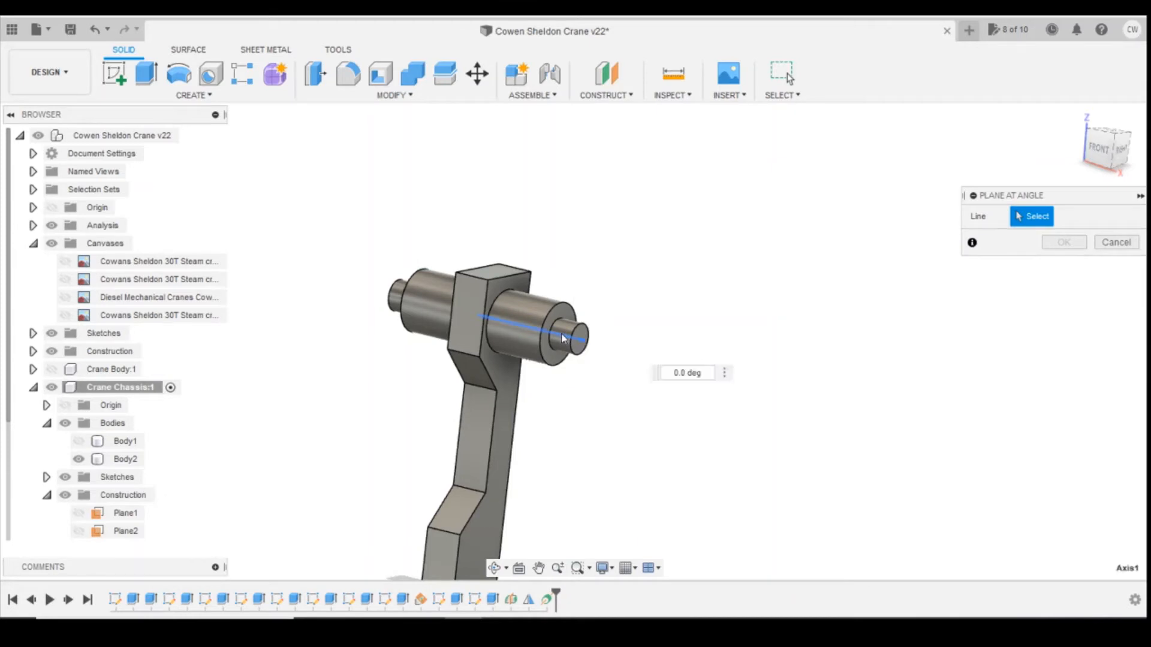
{"action": "left_click", "coordinate": [1122, 151]}
{"action": "left_click_drag", "start_coordinate": [568, 259], "coordinate": [463, 330]}
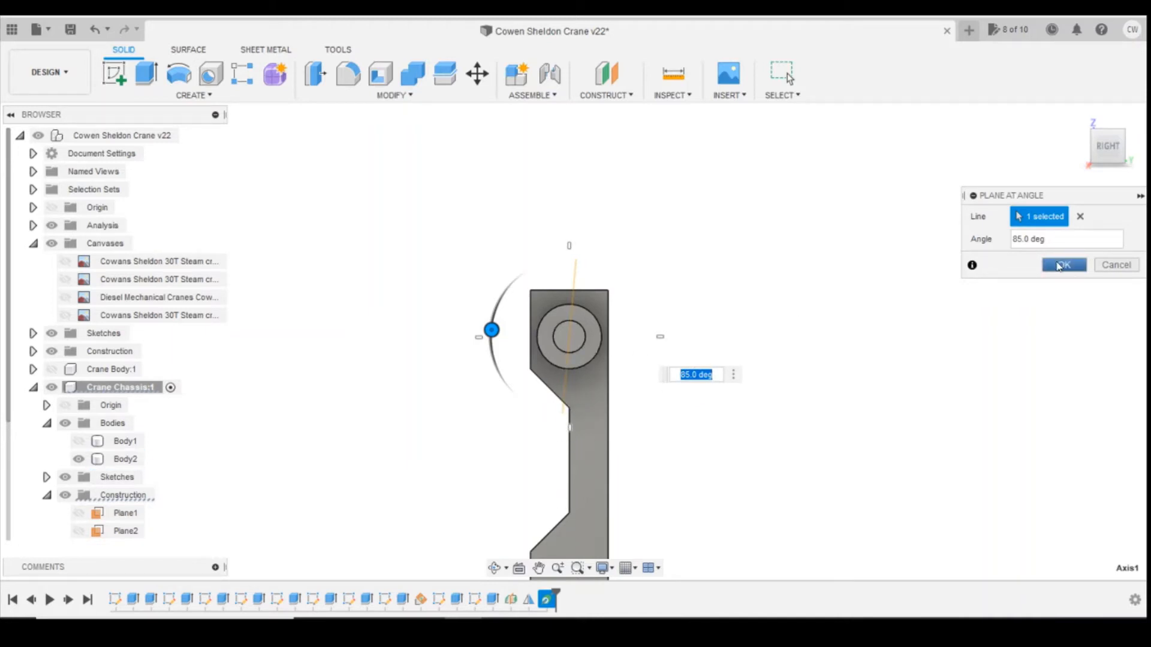
{"action": "left_click", "coordinate": [1059, 266]}
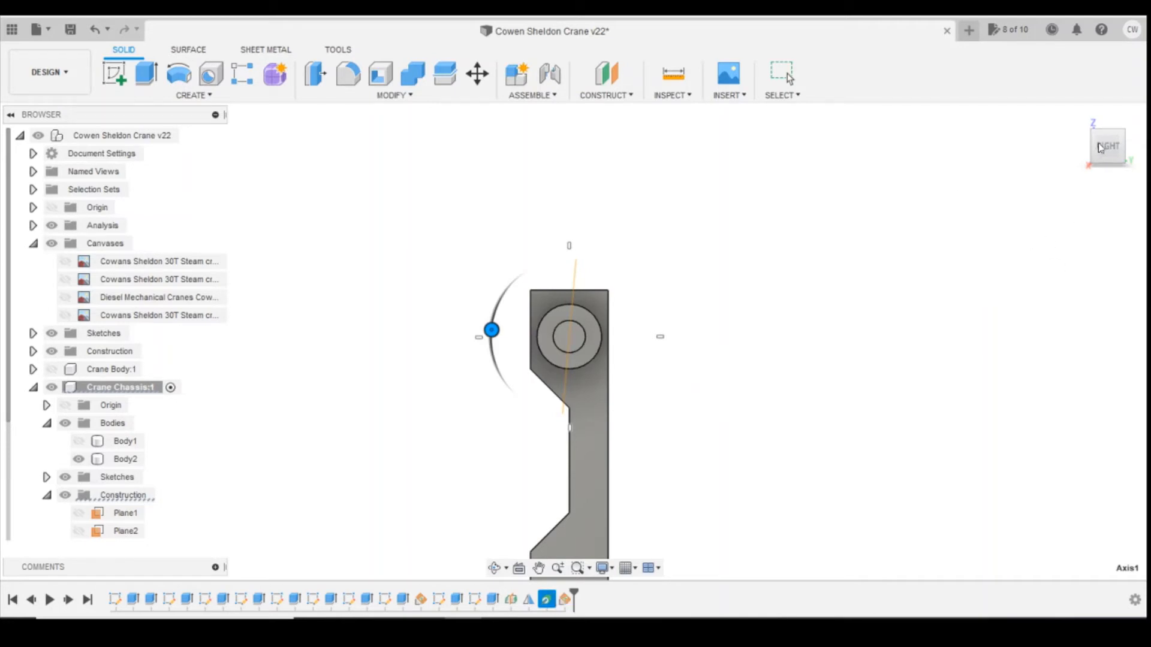
{"action": "key", "text": "Escape"}
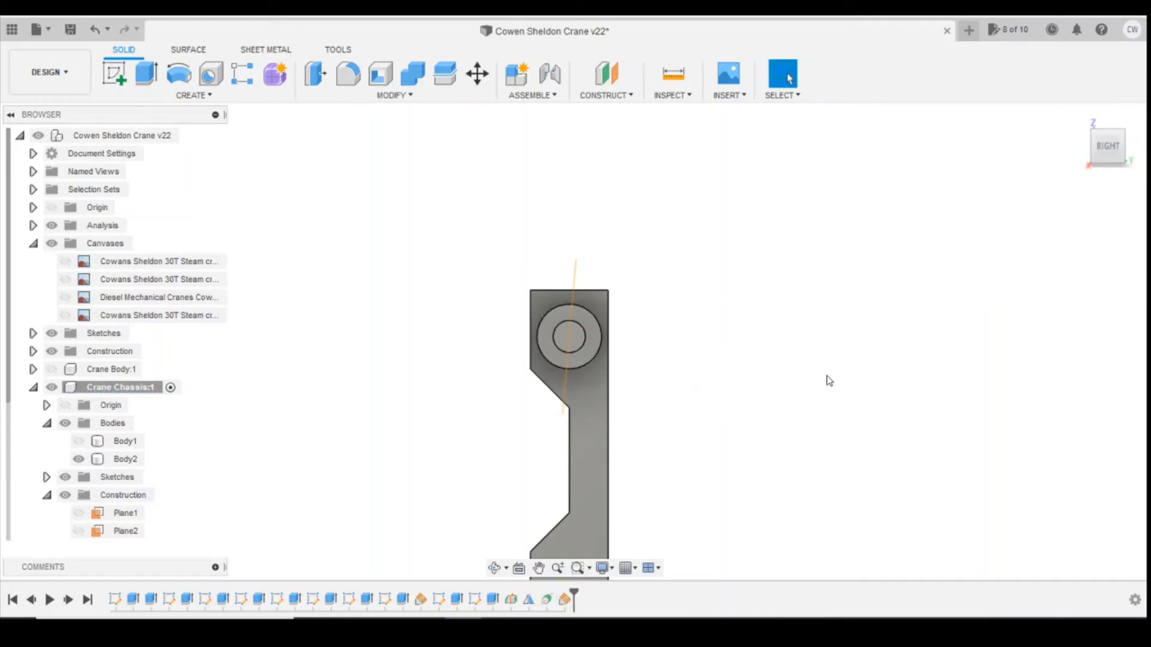
- Start a sketch on the angled plane and draw a vertical line about 1.06 mm long down from the sketch origin
{"action": "key", "text": "alt+Tab"}
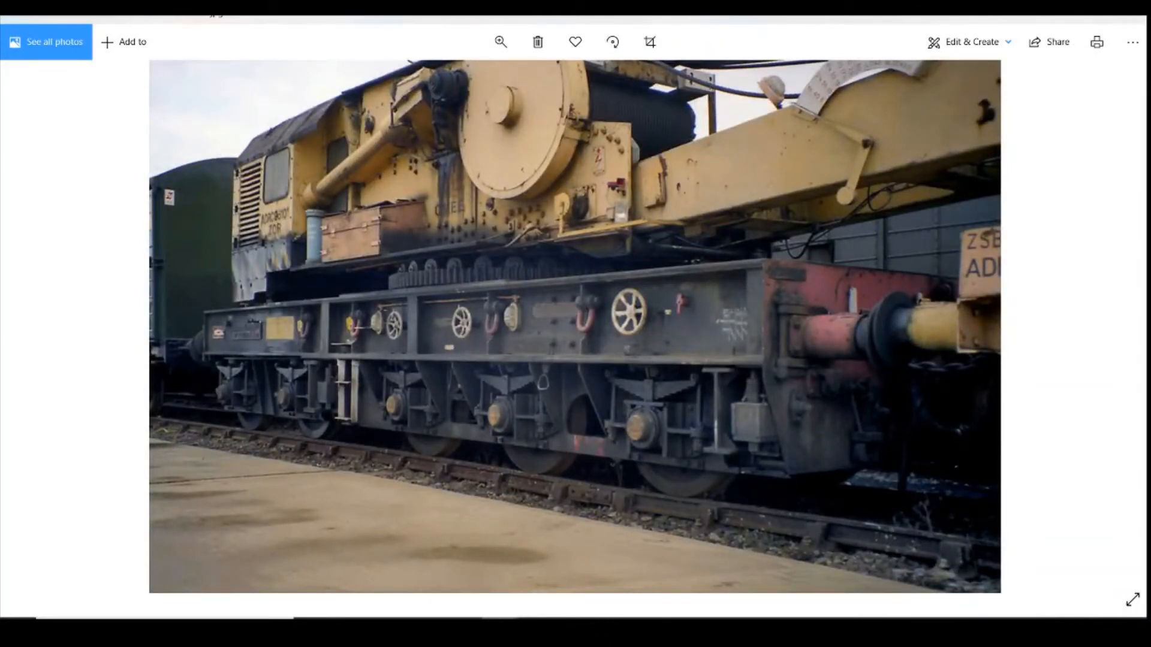
{"action": "key", "text": "alt+Tab"}
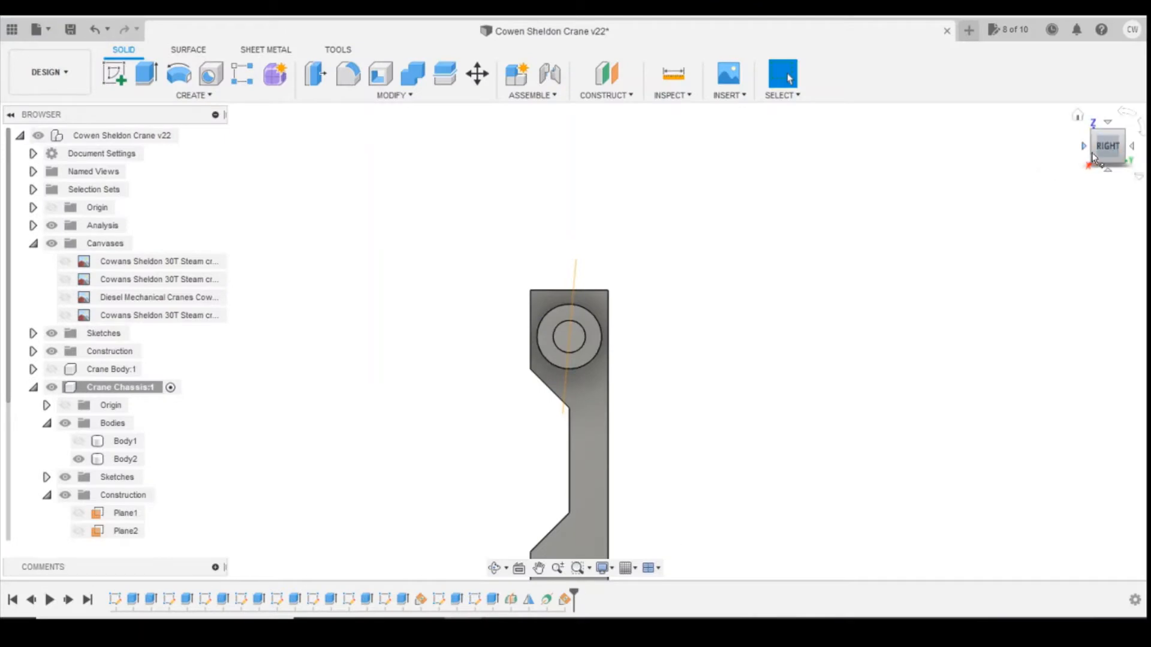
{"action": "left_click", "coordinate": [1082, 149]}
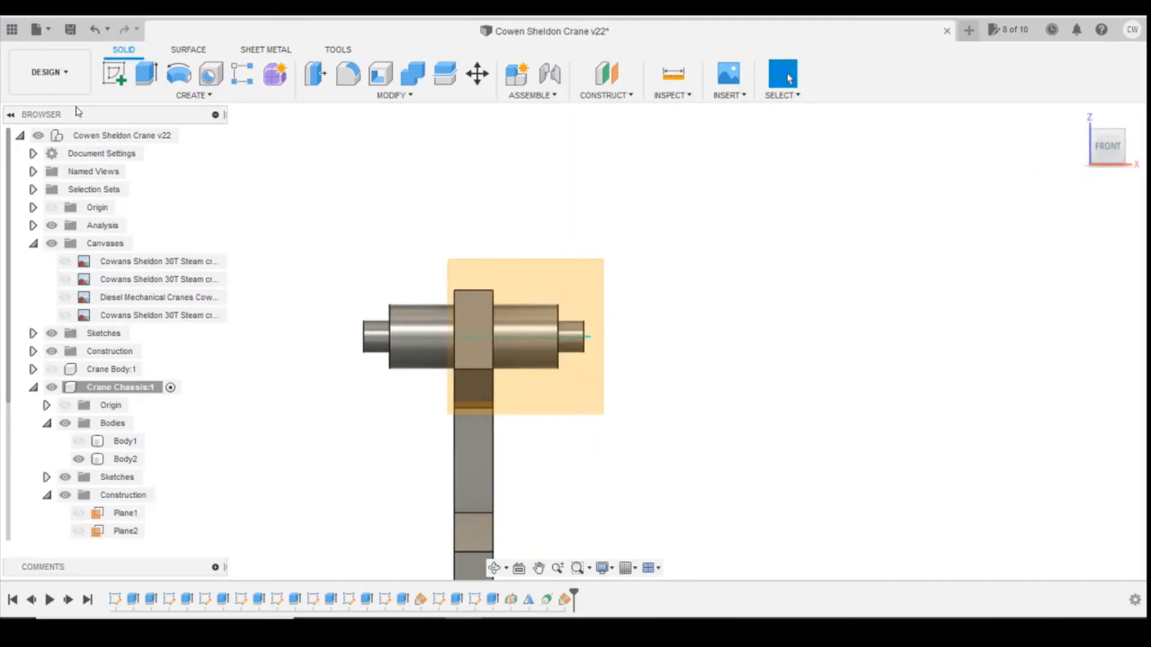
{"action": "left_click", "coordinate": [117, 79]}
{"action": "left_click", "coordinate": [527, 378]}
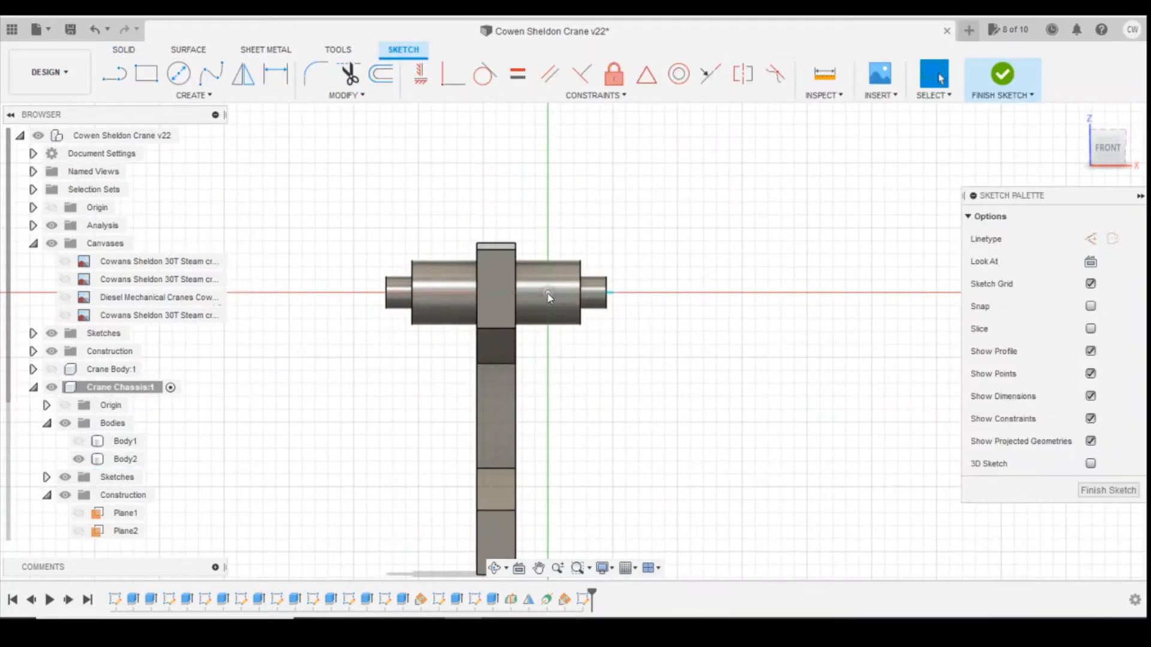
{"action": "left_click", "coordinate": [114, 74]}
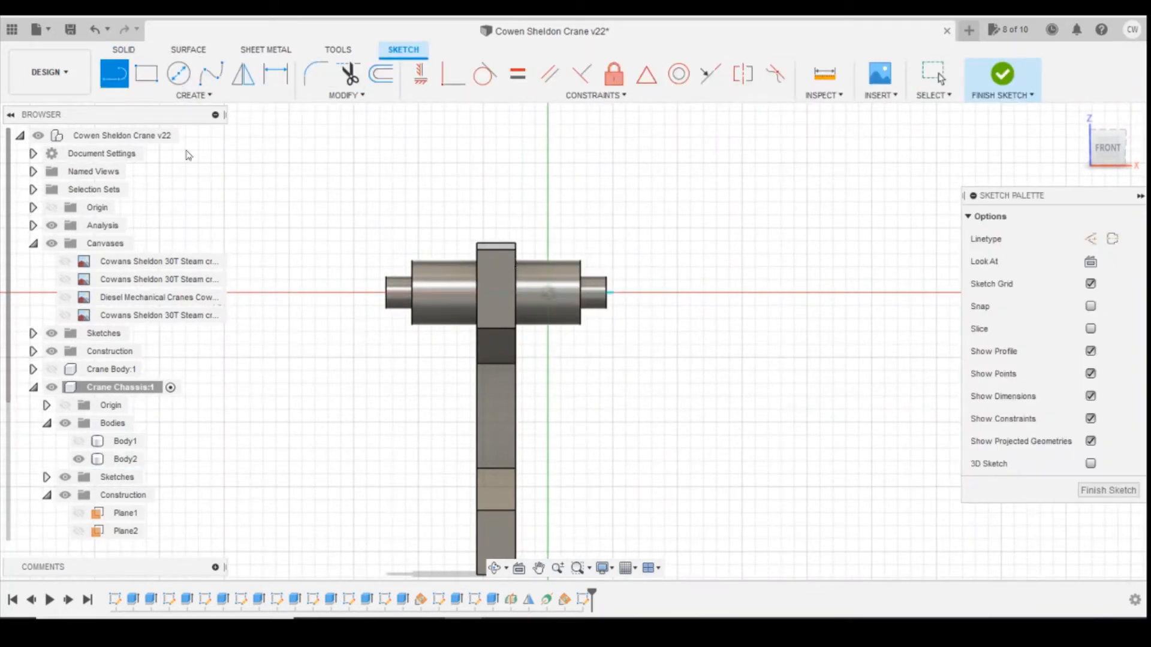
{"action": "left_click", "coordinate": [548, 293]}
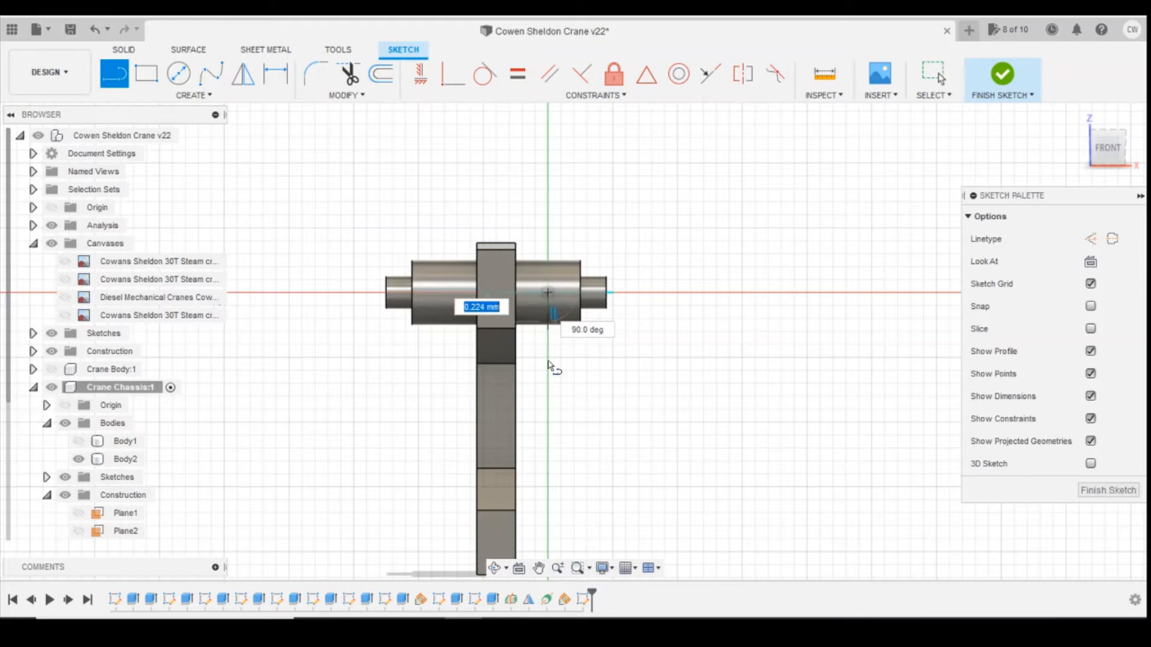
{"action": "left_click", "coordinate": [547, 430]}
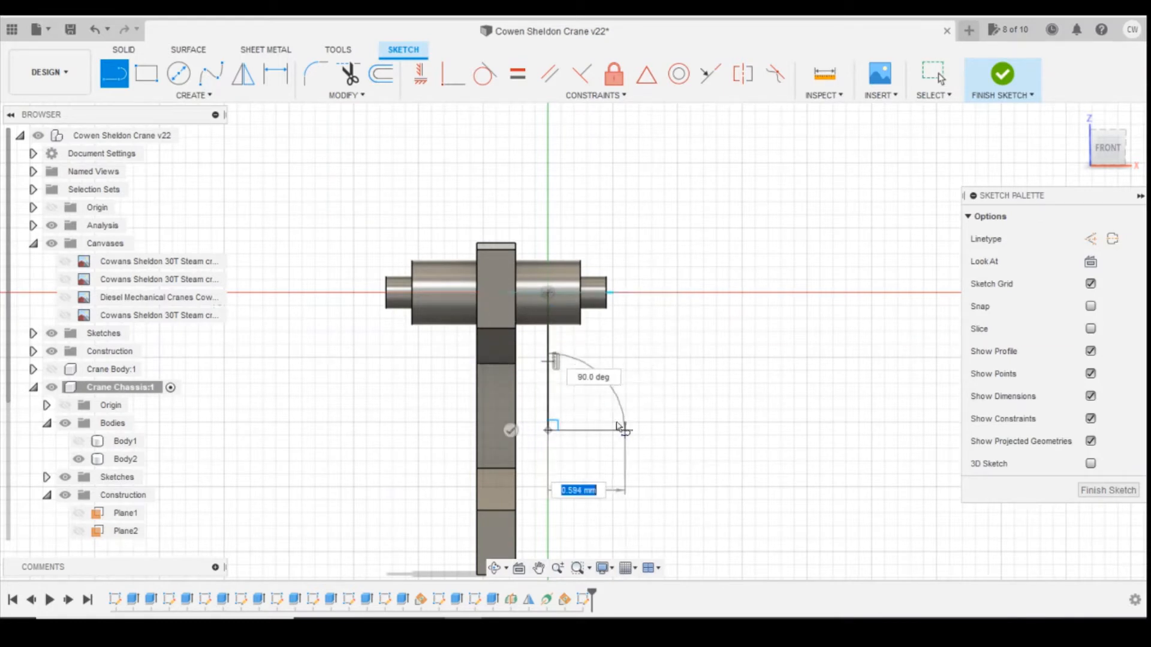
{"action": "key", "text": "Escape"}
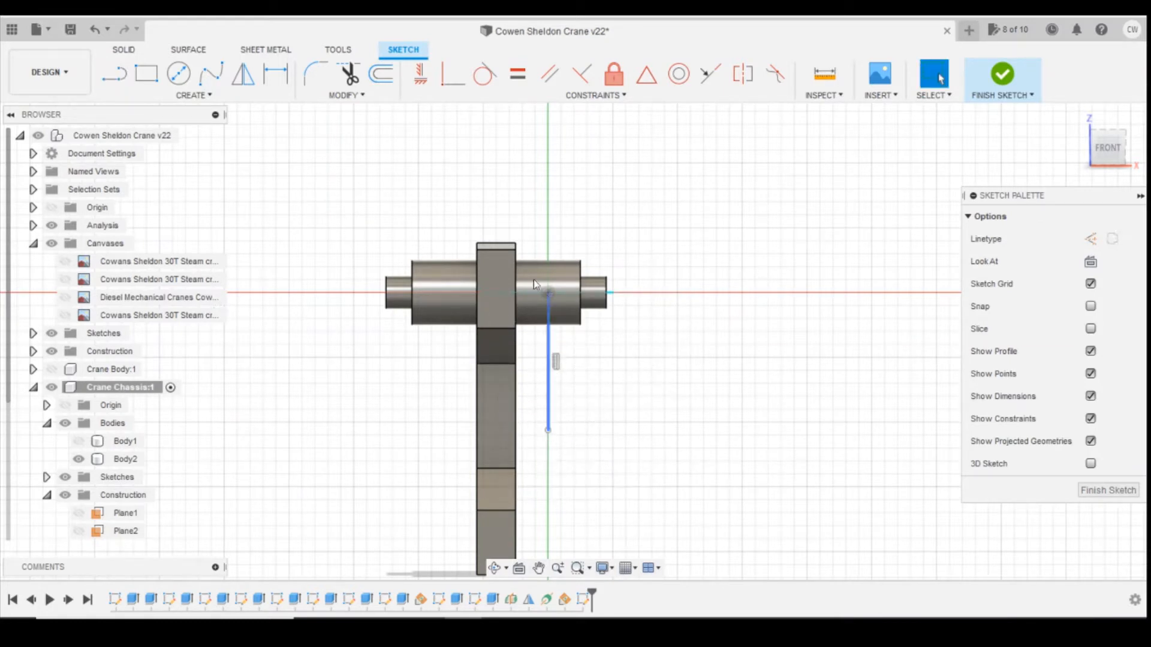
- Try to dimension the distance between the vertical line's upper endpoint and the rib's nearest side edge
{"action": "key", "text": "l"}
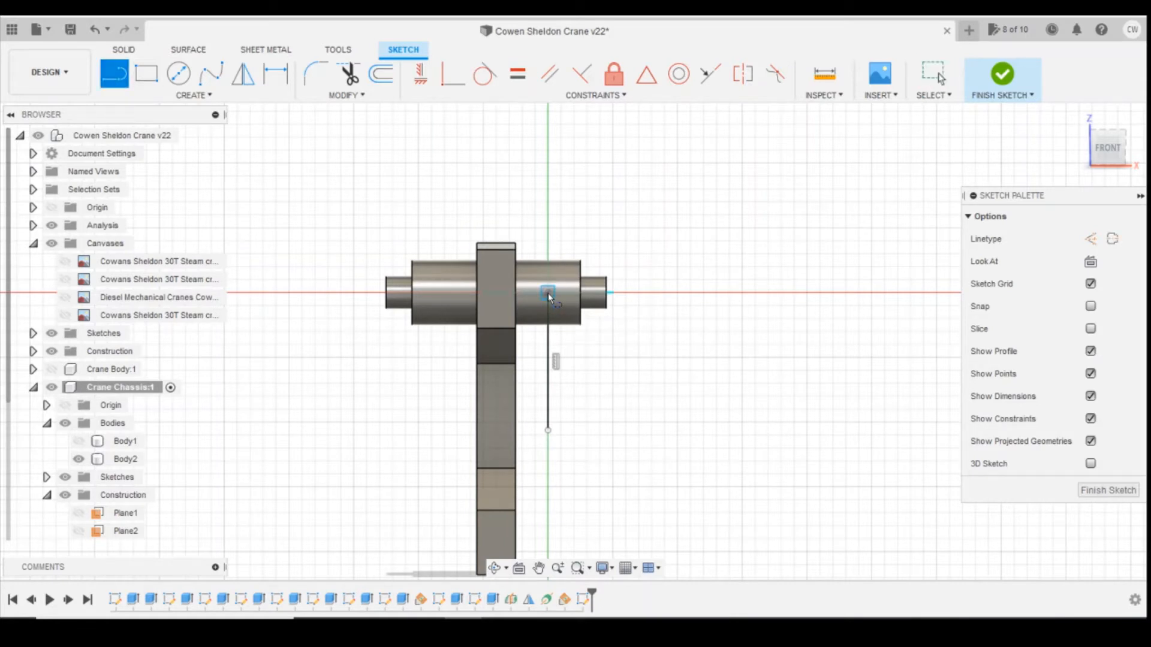
{"action": "key", "text": "d"}
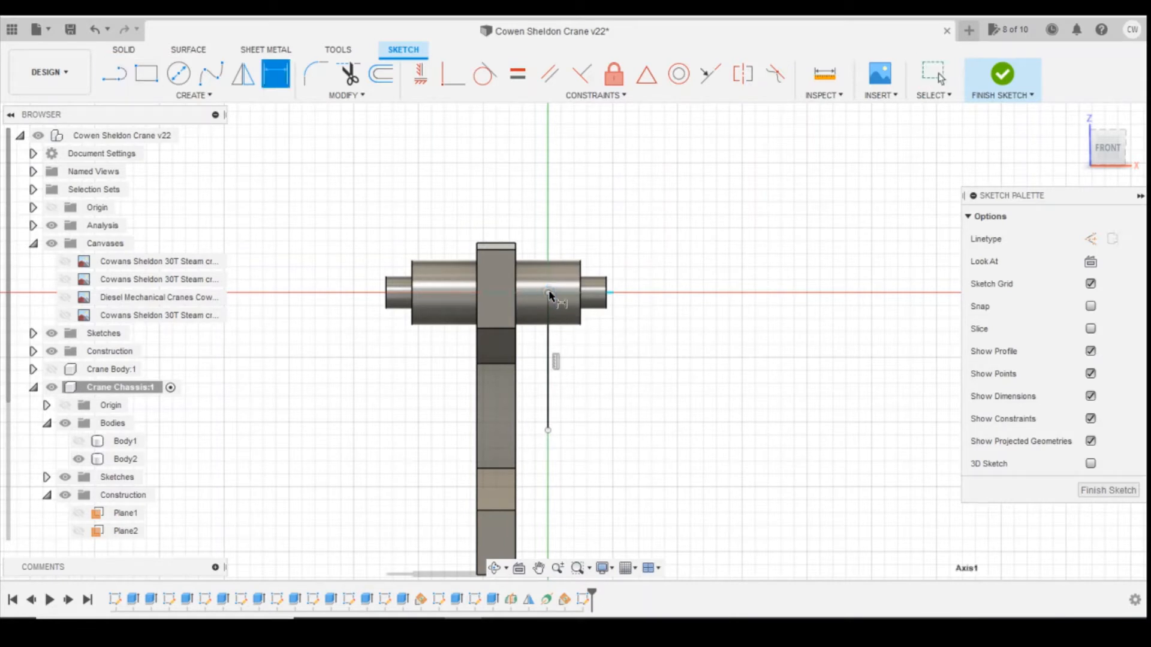
{"action": "left_click", "coordinate": [548, 293]}
{"action": "left_click", "coordinate": [517, 286]}
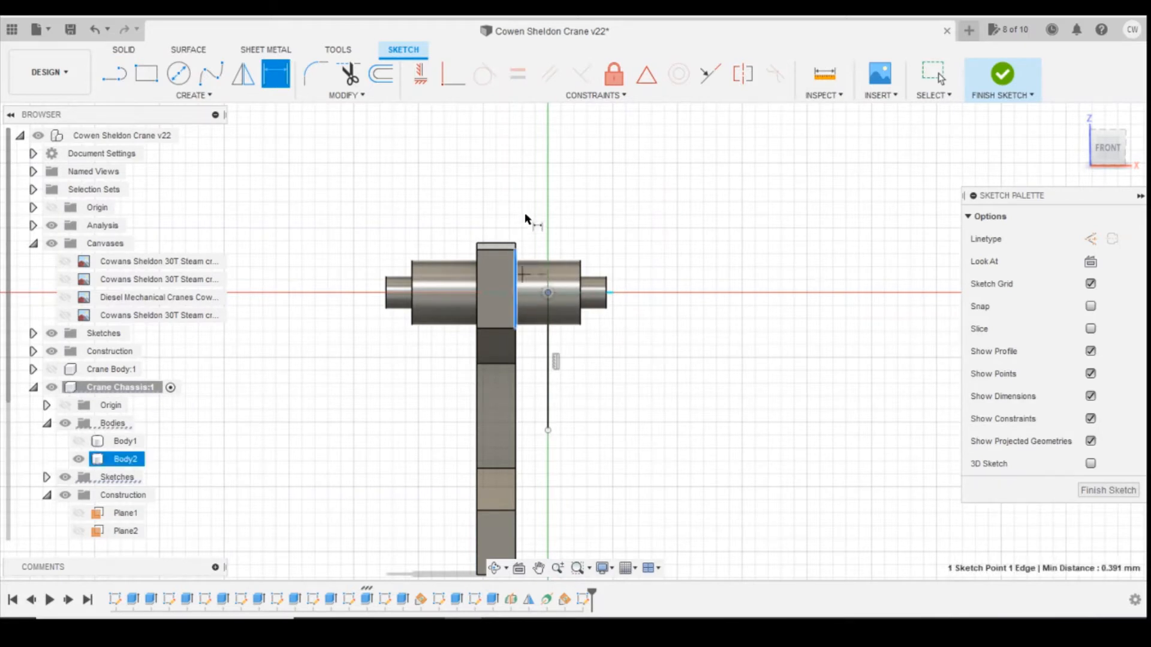
{"action": "left_click", "coordinate": [526, 206]}
{"action": "left_click", "coordinate": [685, 333]}
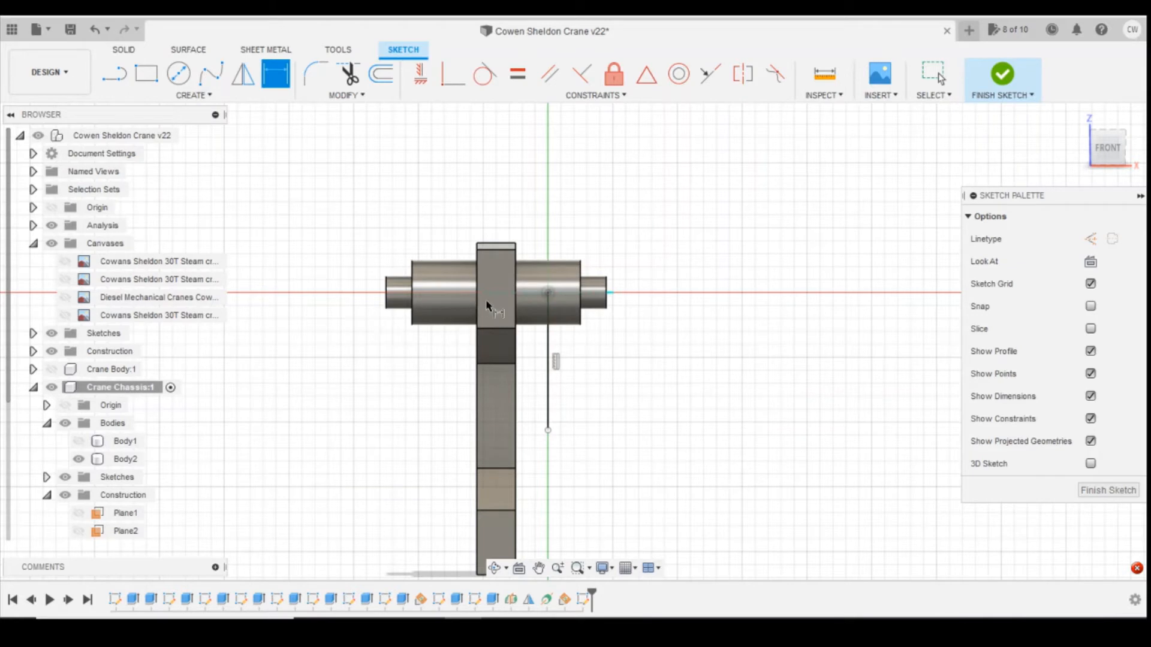
{"action": "left_click", "coordinate": [505, 251]}
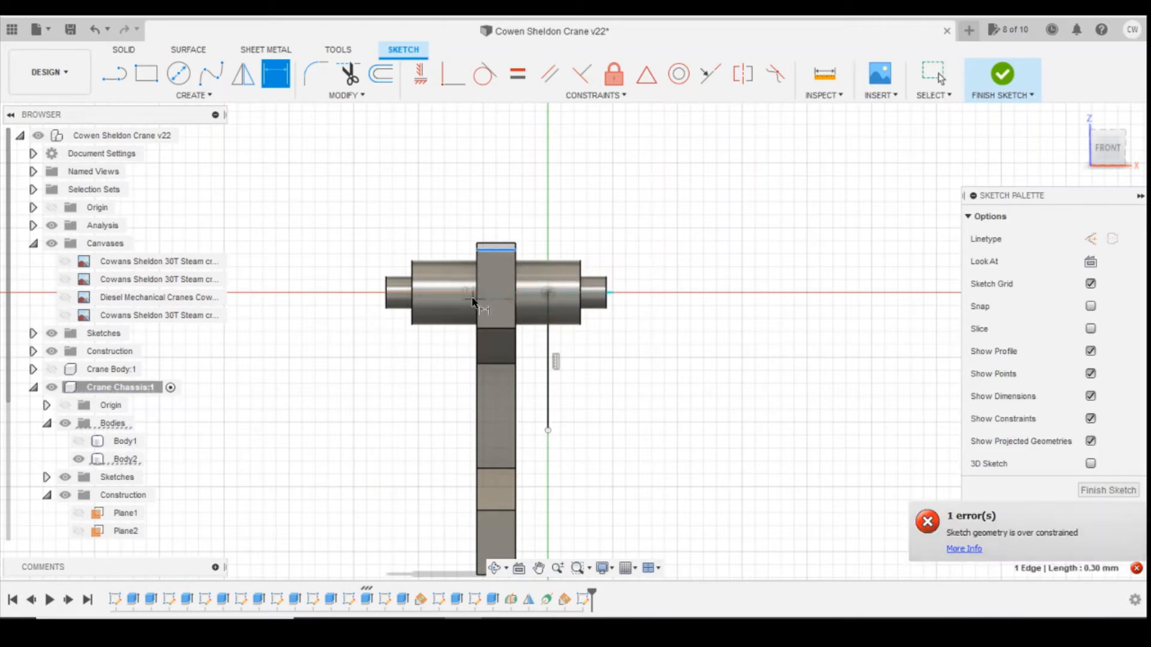
{"action": "key", "text": "Escape"}
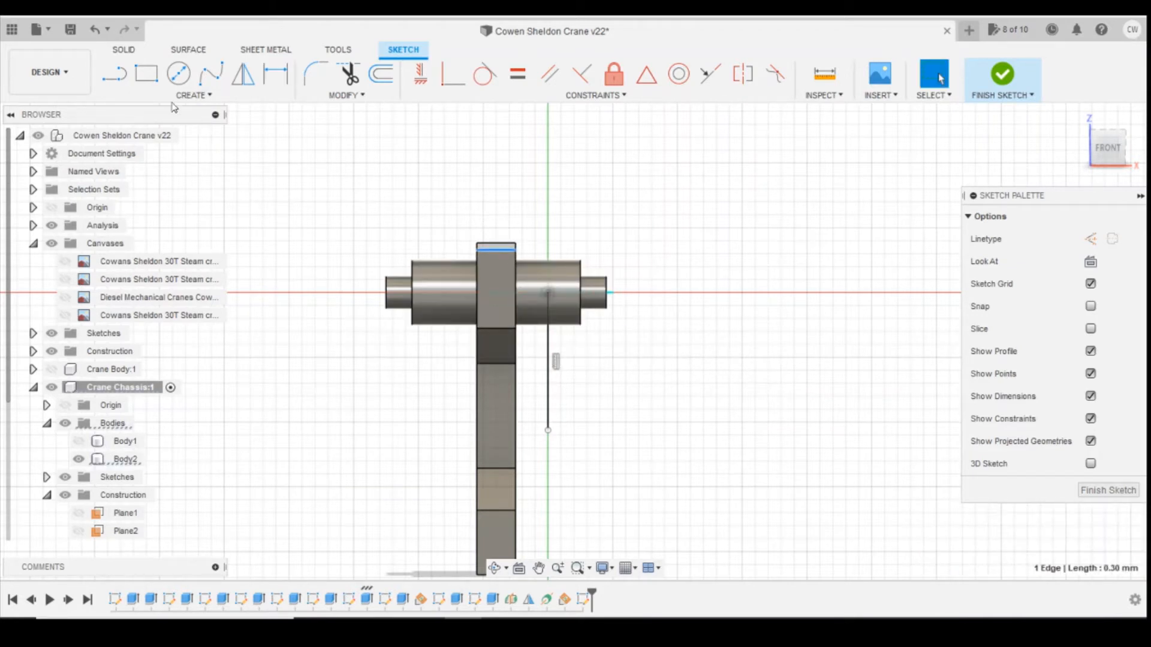
- Draw a 0.8 mm horizontal line from the sketch origin along the boss axis, crossing the rib
{"action": "left_click", "coordinate": [114, 75]}
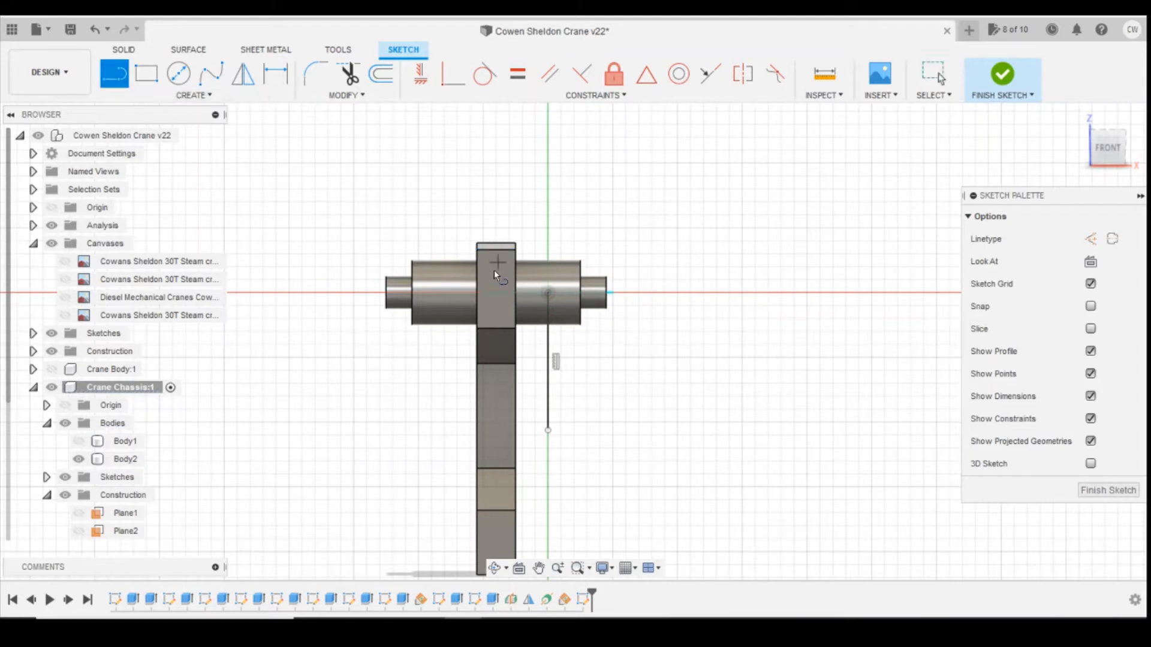
{"action": "left_click", "coordinate": [542, 295]}
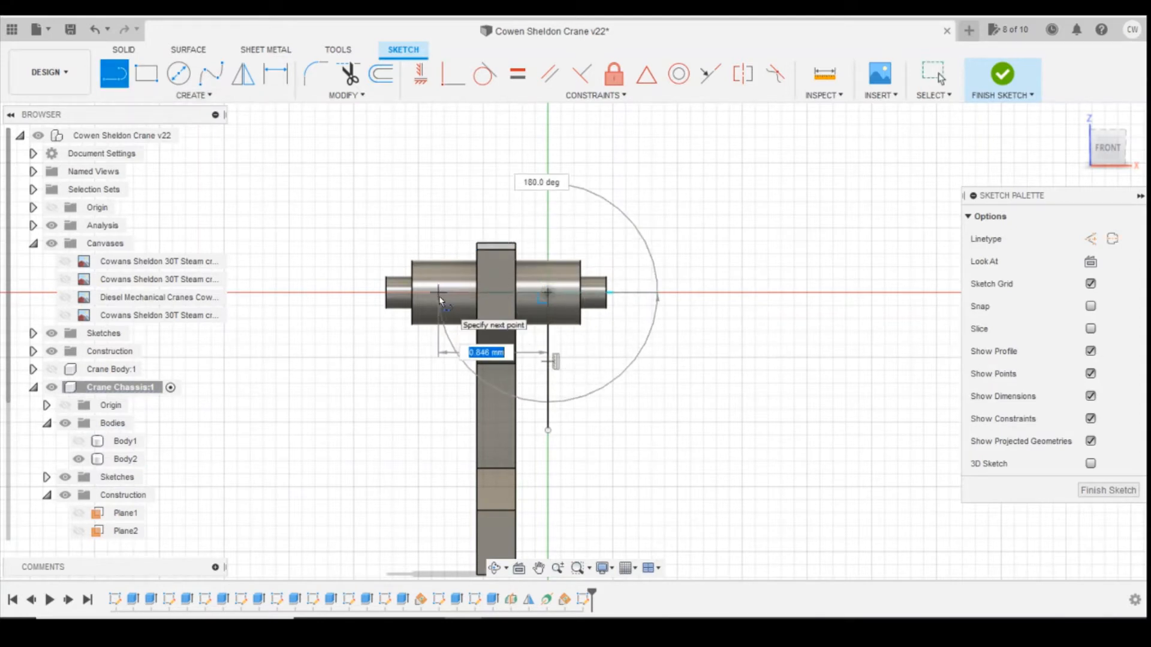
{"action": "type", "text": "55"}
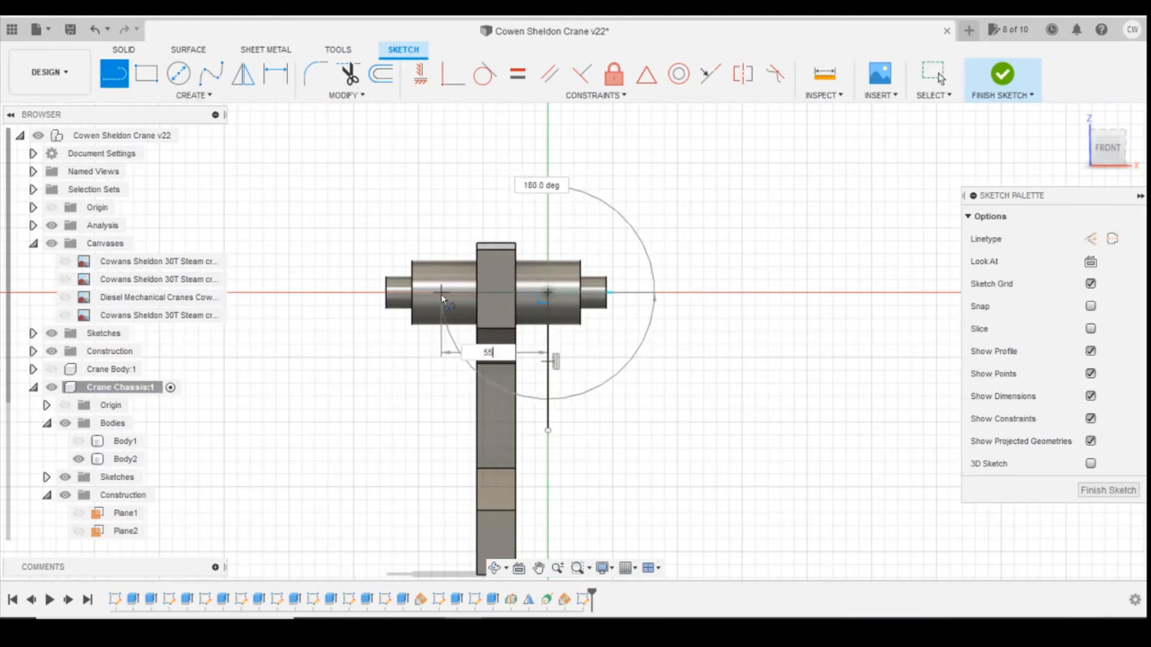
{"action": "key", "text": "BackSpace"}
{"action": "key", "text": "BackSpace"}
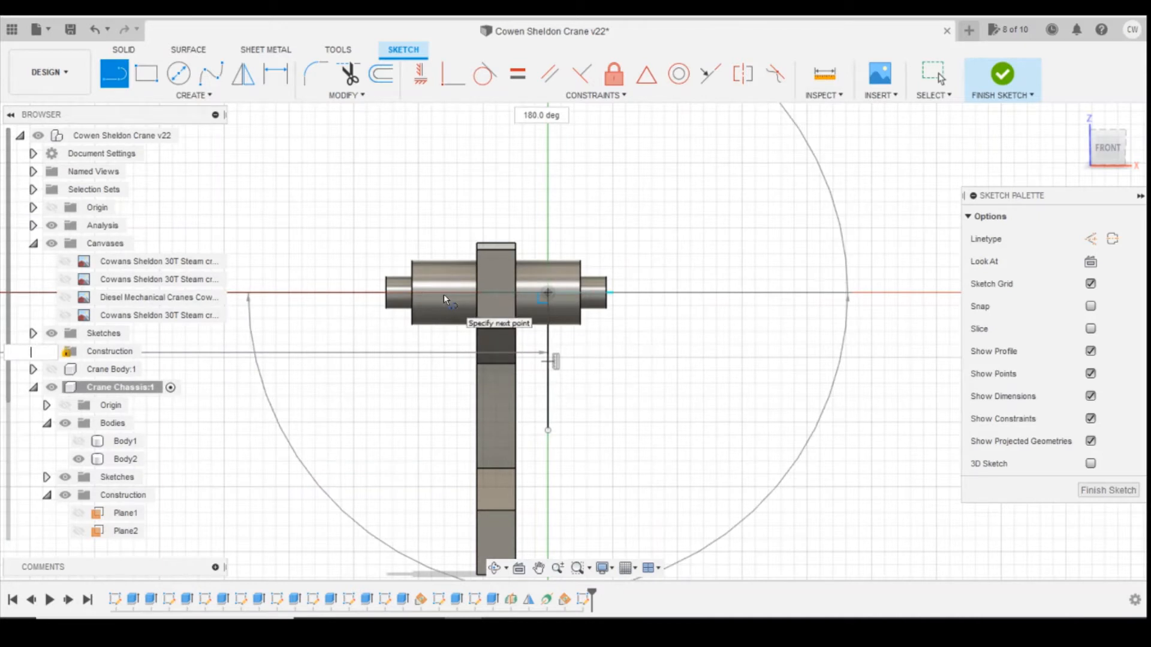
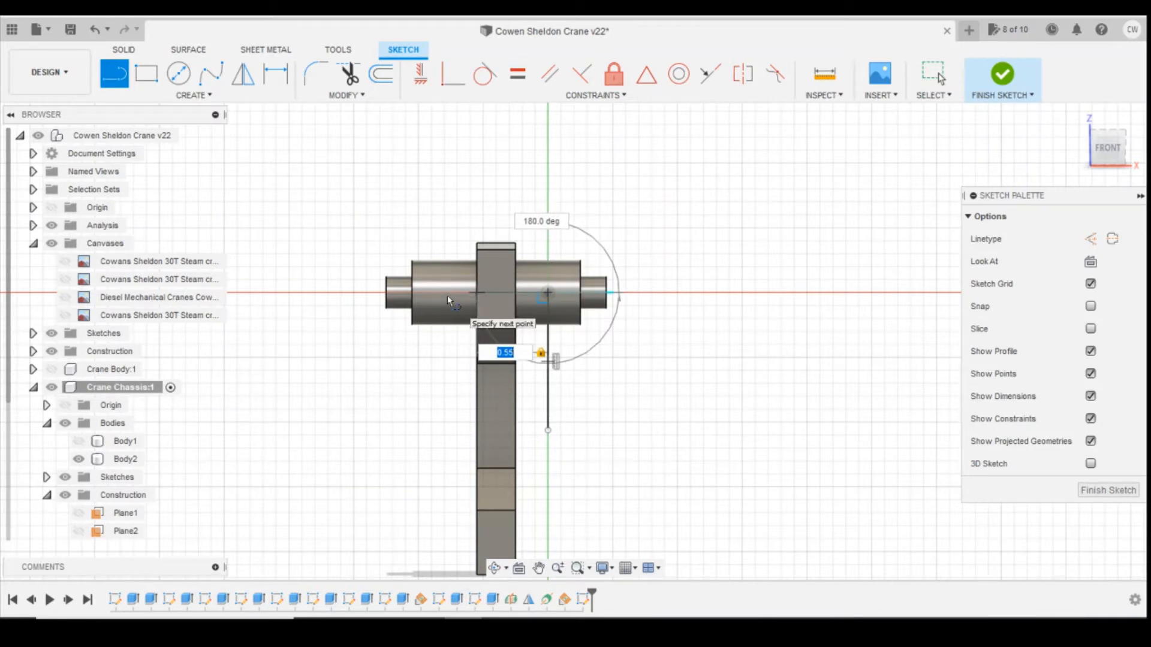
{"action": "type", "text": "0.8"}
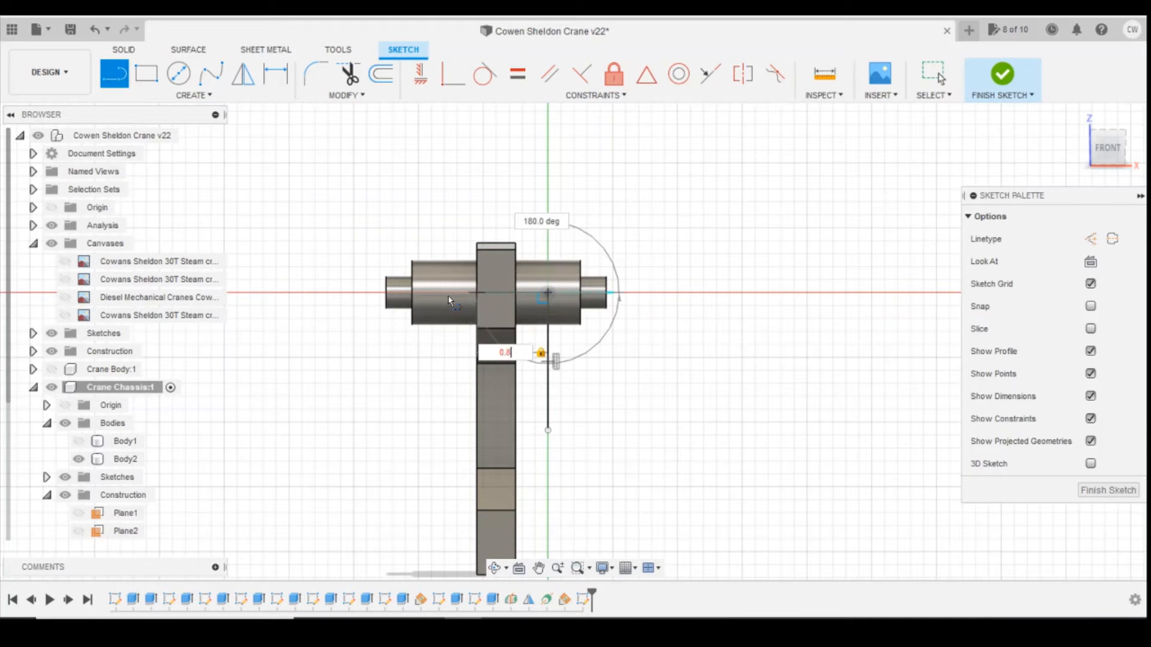
{"action": "key", "text": "Return"}
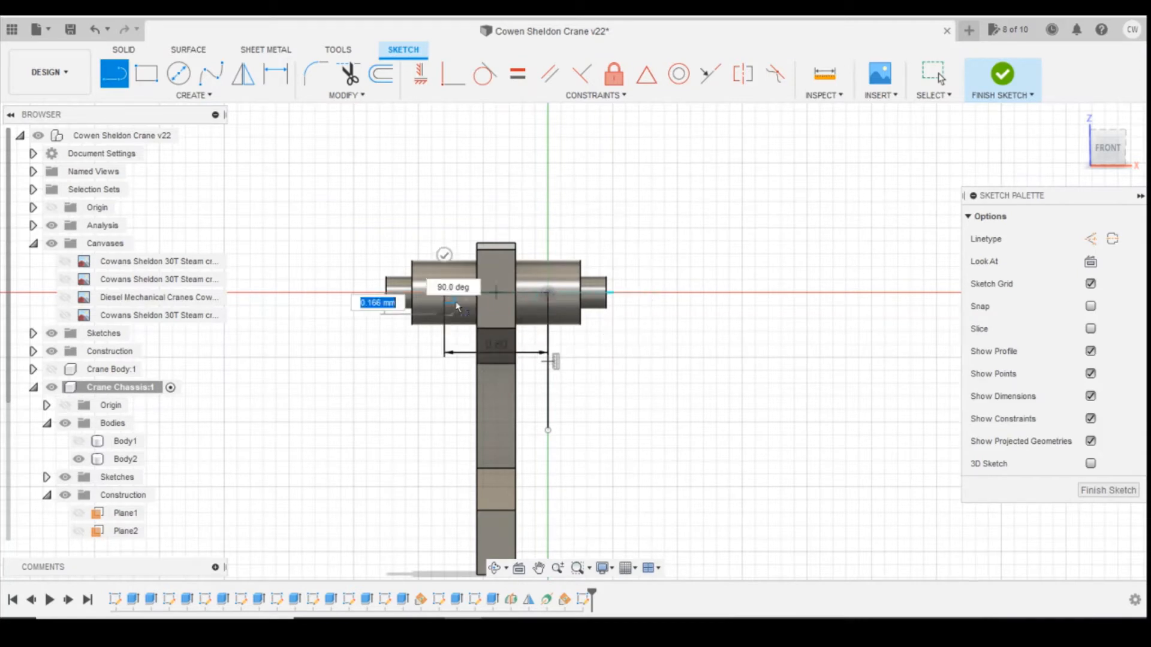
{"action": "key", "text": "Escape"}
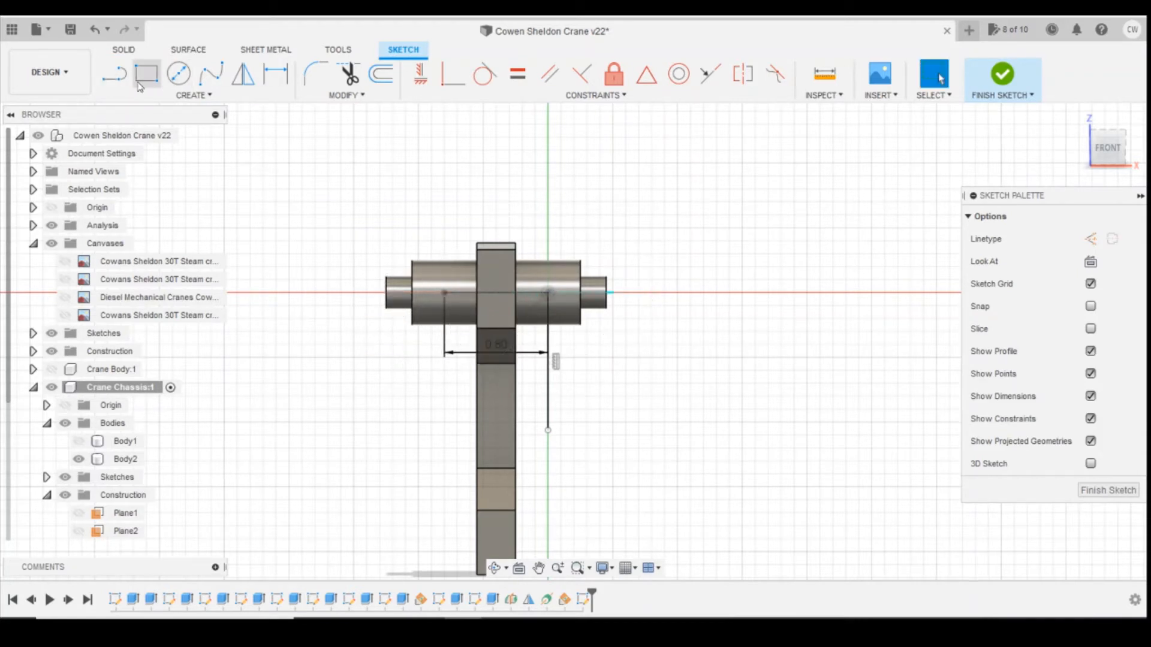
- Draw a second vertical line down from the horizontal line's free end, level with the first line's lower end
{"action": "left_click", "coordinate": [102, 87]}
{"action": "left_click", "coordinate": [445, 293]}
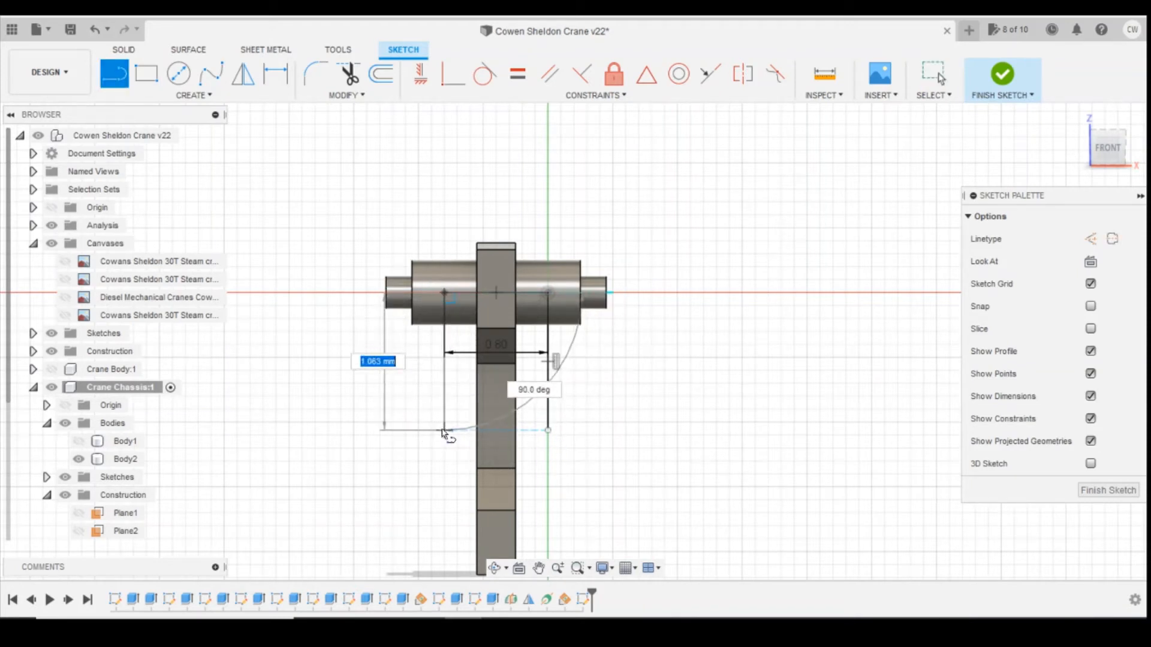
- Complete the second vertical line below the axle pin and dimension both vertical lines to 1 mm long
{"action": "left_click", "coordinate": [445, 431]}
{"action": "key", "text": "Escape"}
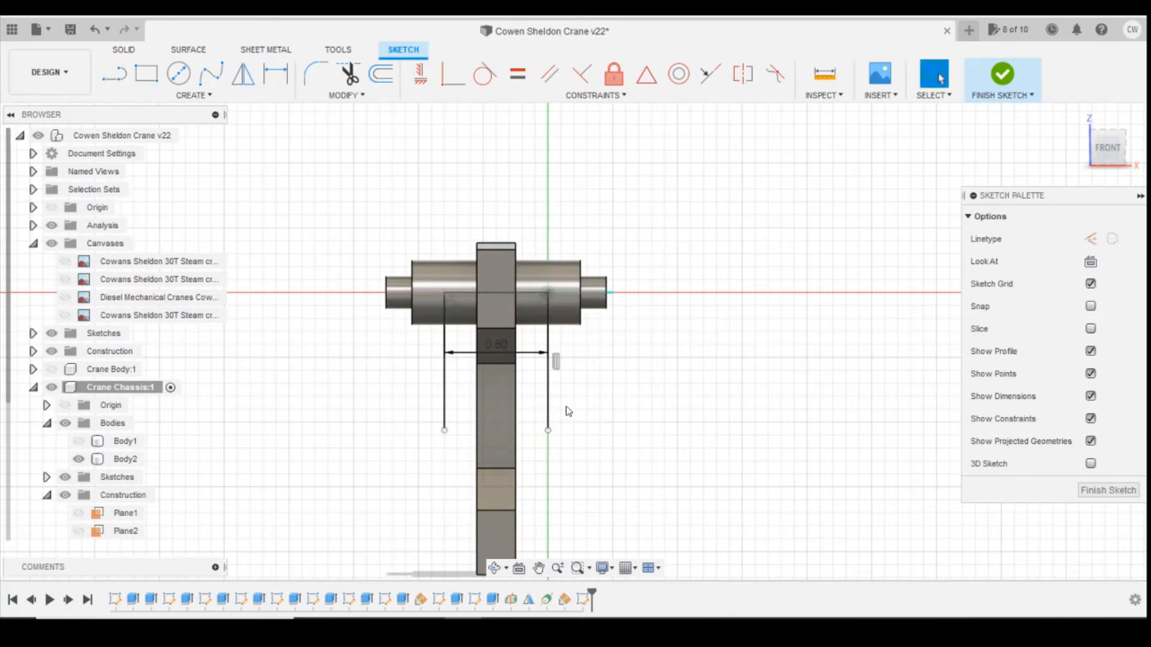
{"action": "key", "text": "d"}
{"action": "left_click", "coordinate": [548, 384]}
{"action": "left_click", "coordinate": [623, 387]}
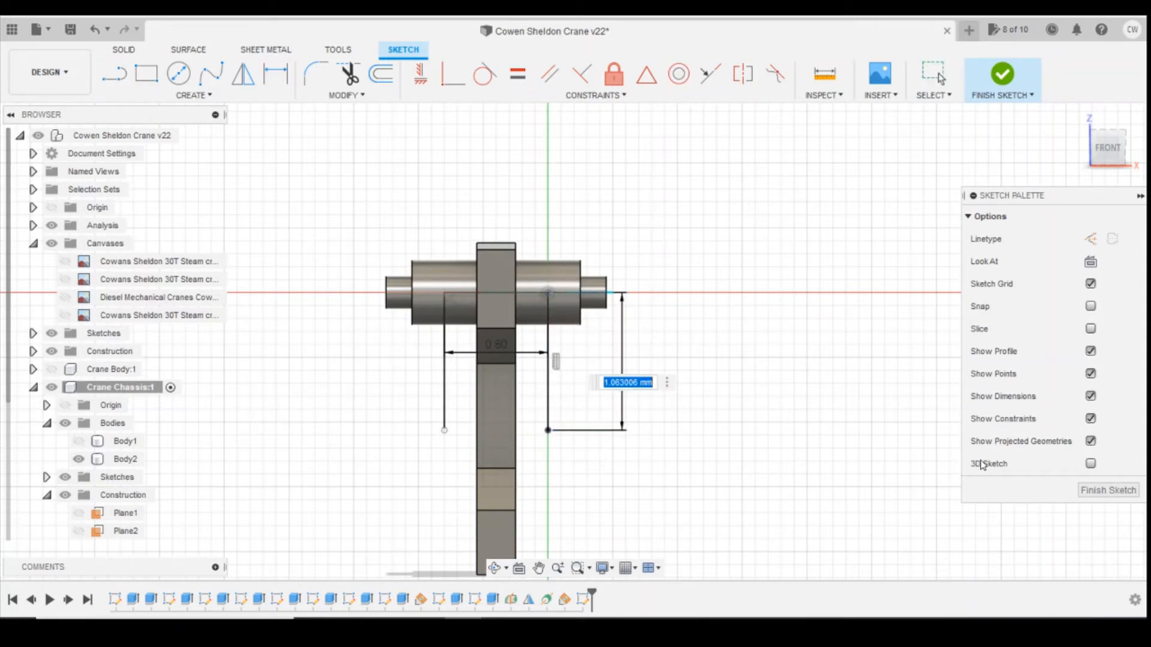
{"action": "type", "text": "1"}
{"action": "key", "text": "Return"}
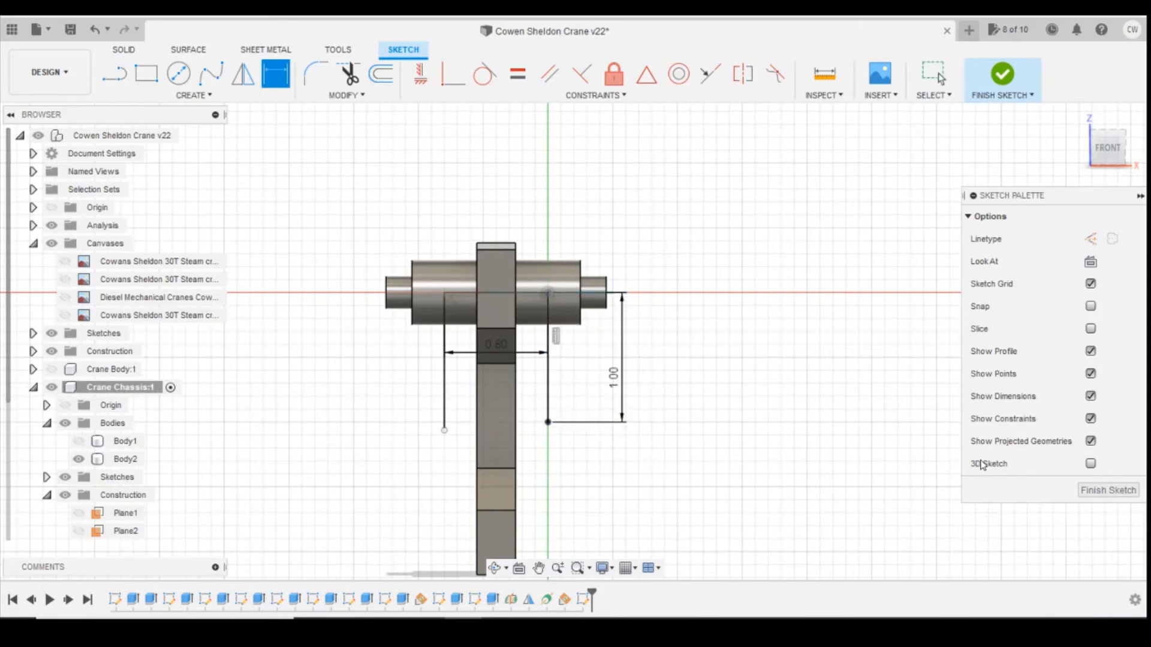
{"action": "left_click", "coordinate": [442, 393]}
{"action": "left_click", "coordinate": [377, 390]}
{"action": "key", "text": "Return"}
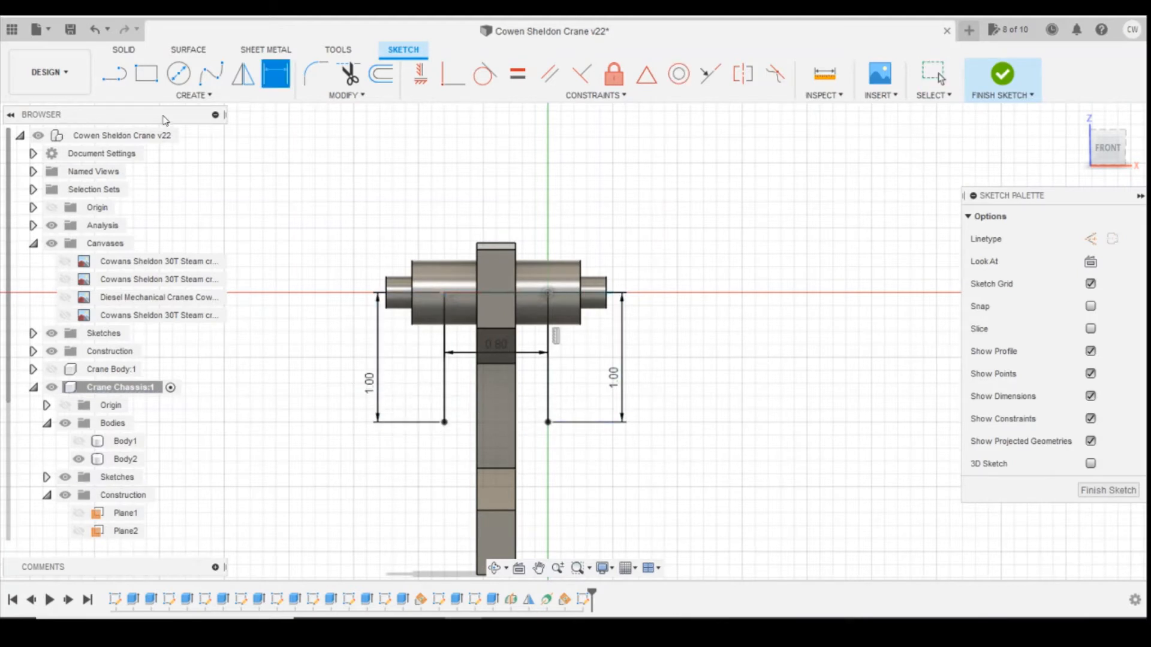
- Connect the lower ends of the two vertical lines with a semicircular 3-point arc and finish the sketch
{"action": "left_click", "coordinate": [191, 95]}
{"action": "mouse_move", "coordinate": [172, 162]}
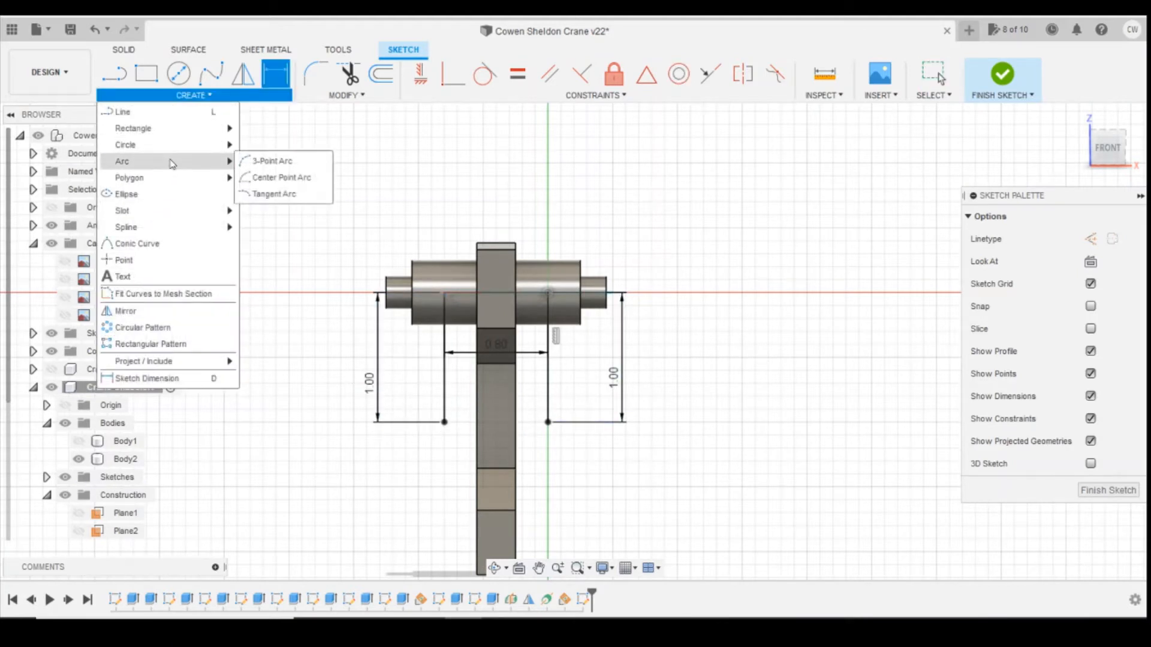
{"action": "left_click", "coordinate": [263, 161]}
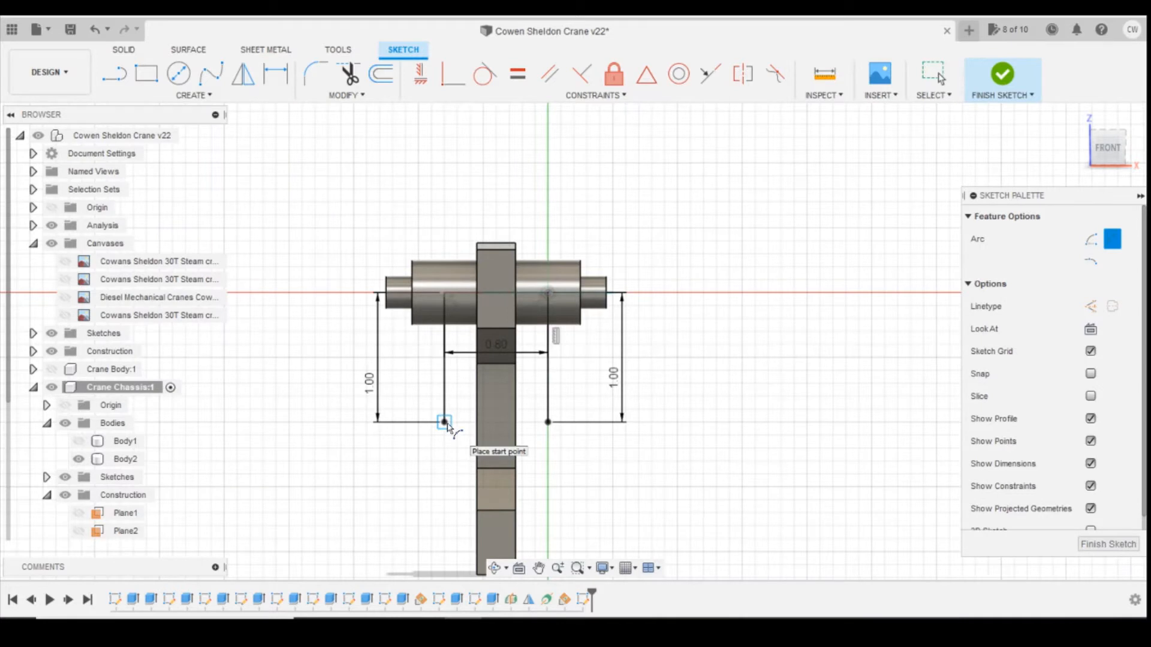
{"action": "left_click", "coordinate": [444, 422]}
{"action": "left_click", "coordinate": [547, 422]}
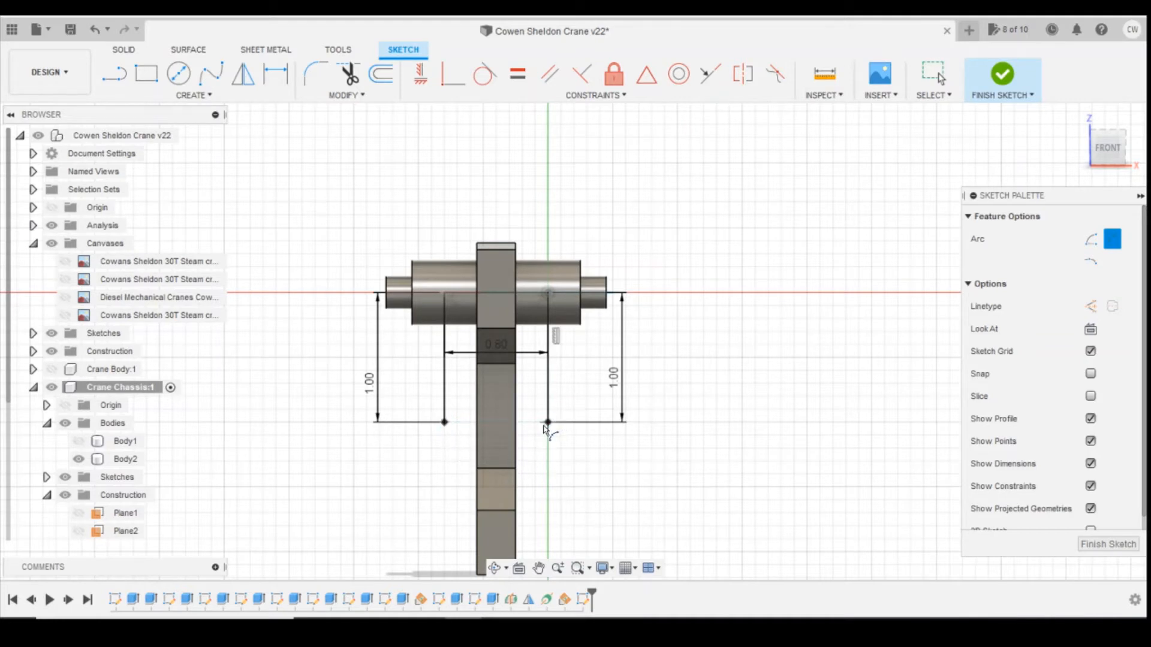
{"action": "left_click", "coordinate": [496, 473]}
{"action": "key", "text": "Escape"}
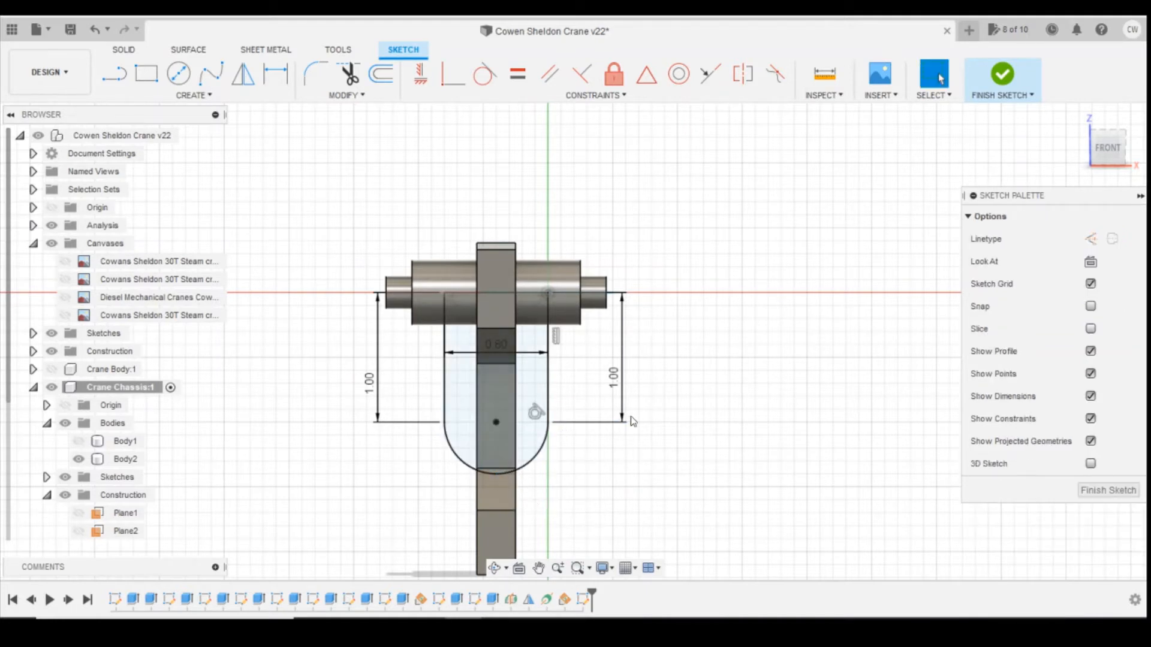
{"action": "mouse_move", "coordinate": [1112, 150]}
{"action": "left_mouse_down"}
{"action": "mouse_move", "coordinate": [1073, 148]}
{"action": "mouse_move", "coordinate": [1110, 149]}
{"action": "left_mouse_up"}
{"action": "middle_click_drag", "start_coordinate": [576, 342], "coordinate": [555, 343], "text": "shift"}
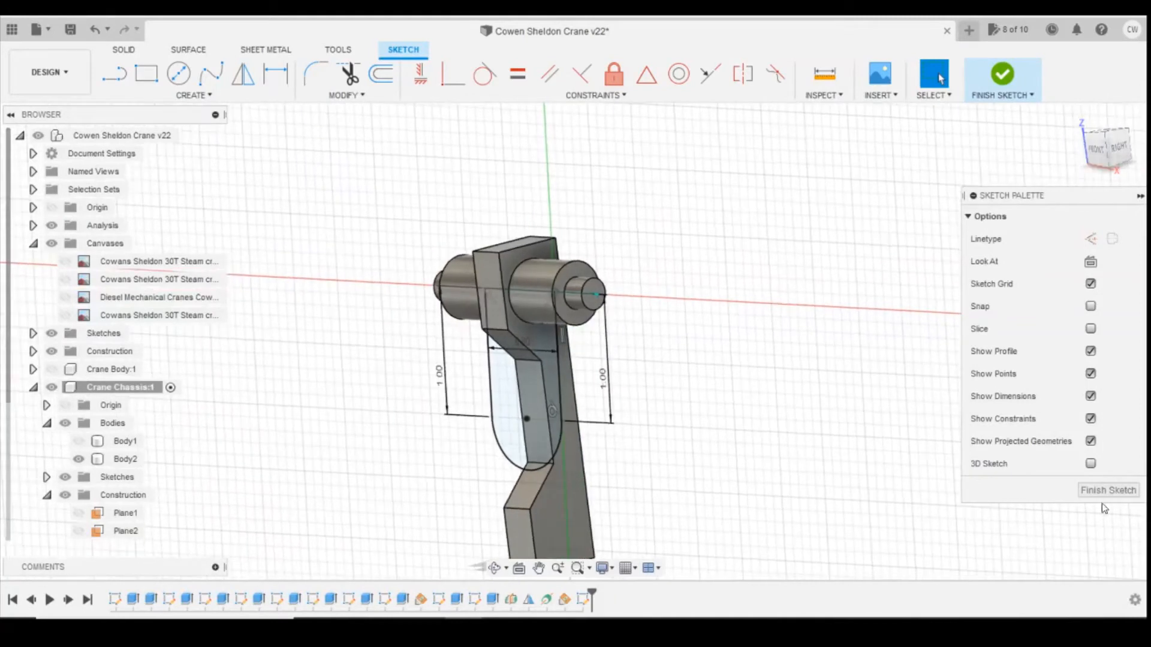
{"action": "left_click", "coordinate": [1094, 491]}
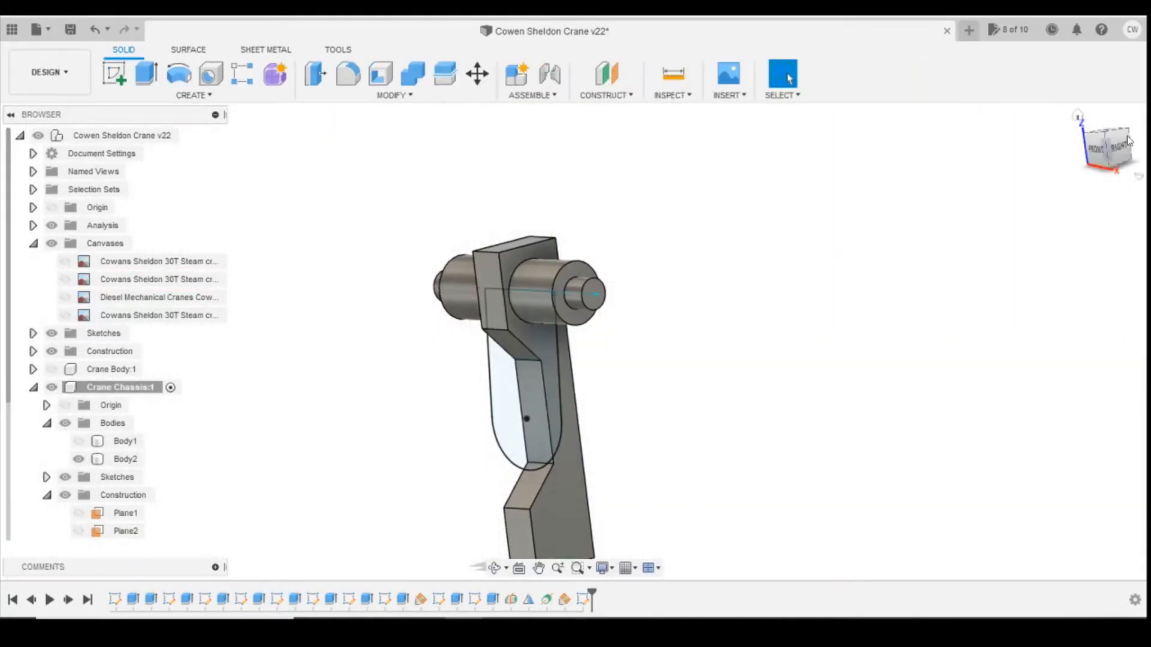
- Create a circular pipe along the U-shaped sketch path with a 0.35 mm section size, using the Join operation
{"action": "left_click", "coordinate": [1096, 153]}
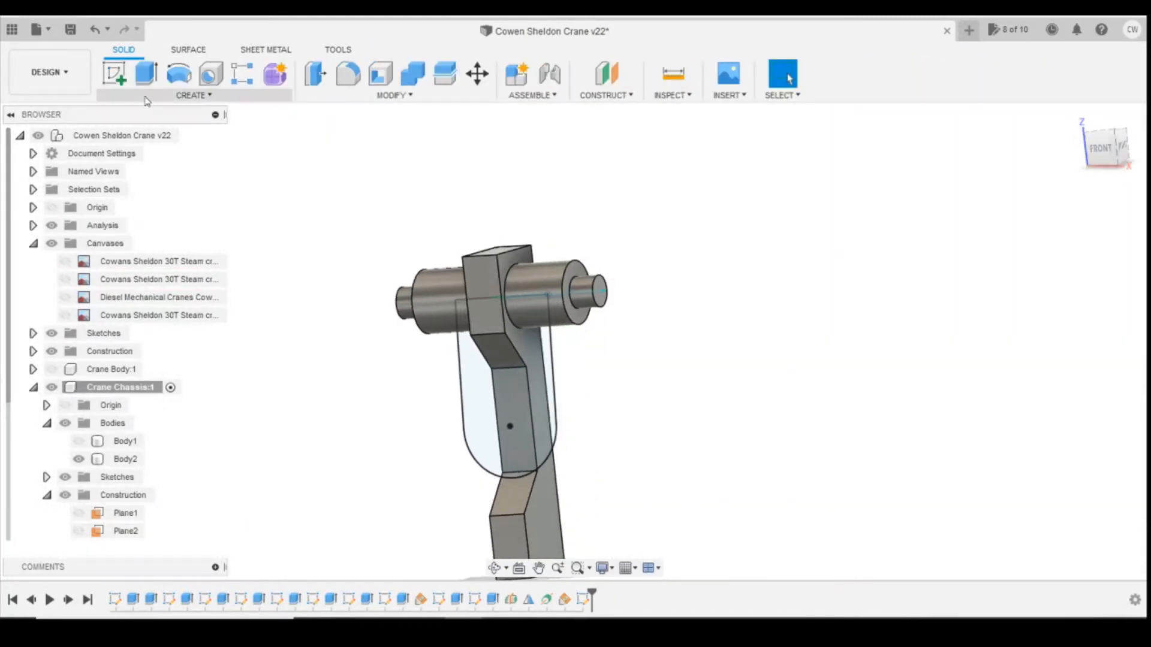
{"action": "left_click", "coordinate": [194, 95]}
{"action": "left_click", "coordinate": [138, 410]}
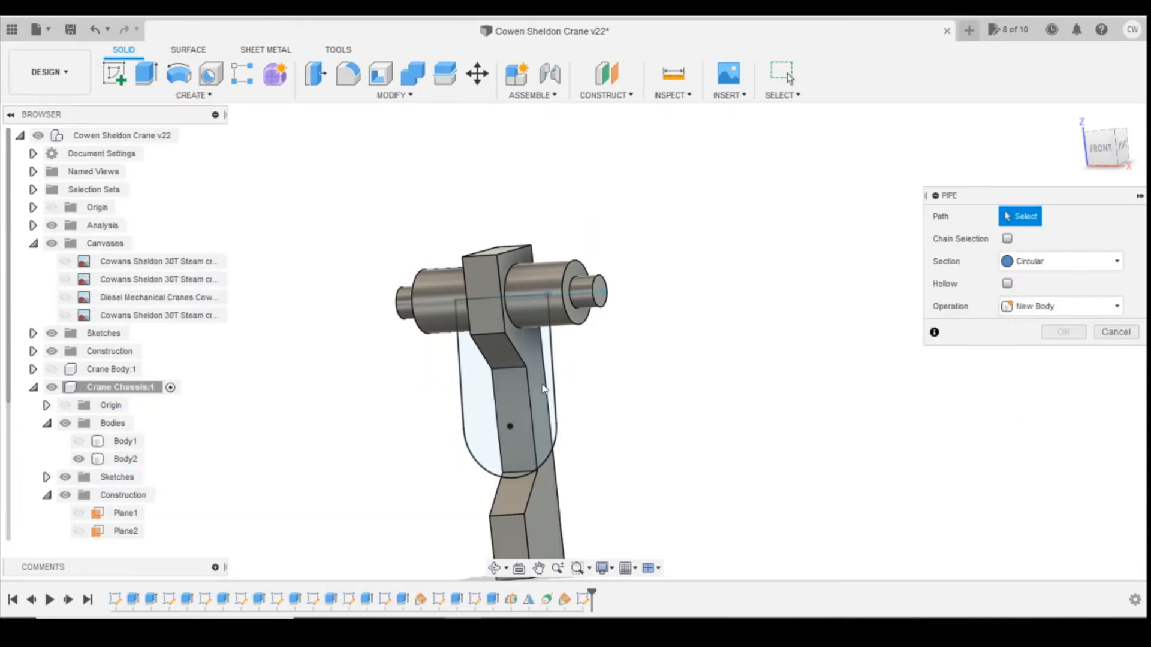
{"action": "left_click", "coordinate": [559, 388]}
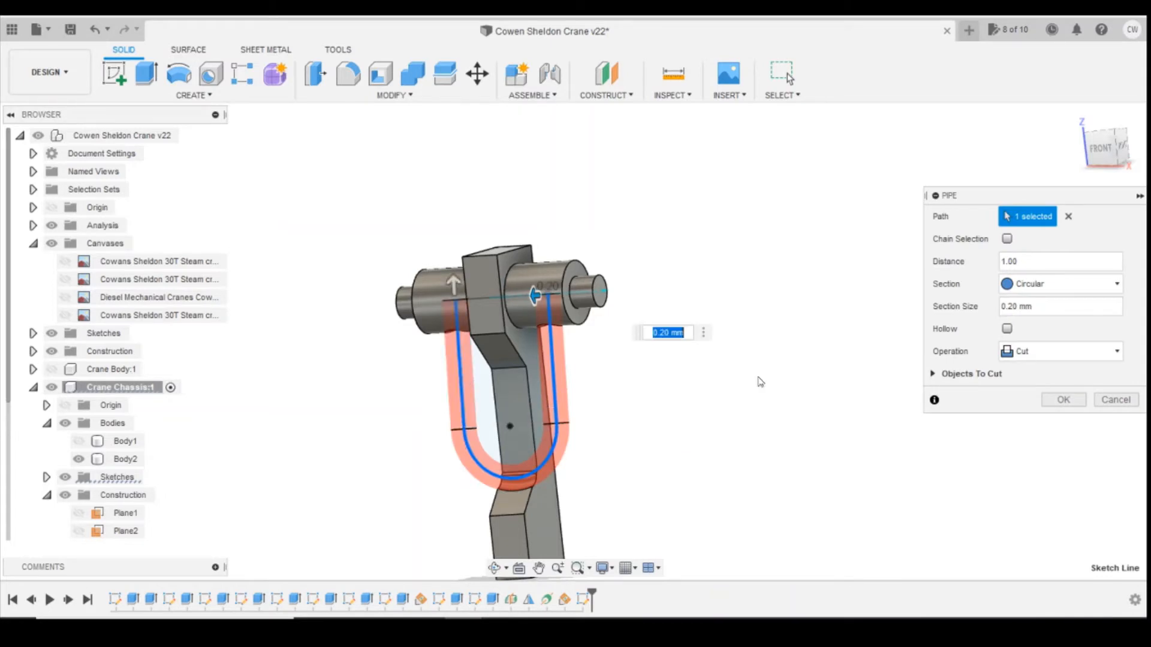
{"action": "left_click", "coordinate": [1030, 351]}
{"action": "left_click", "coordinate": [1026, 378]}
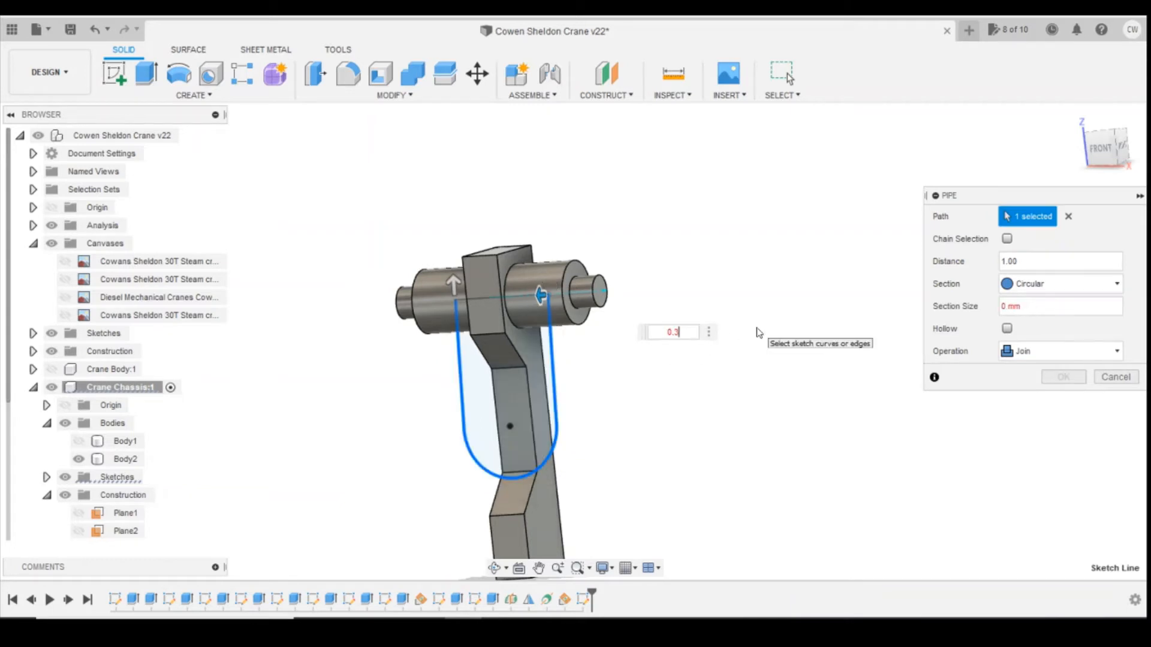
{"action": "key", "text": "Return"}
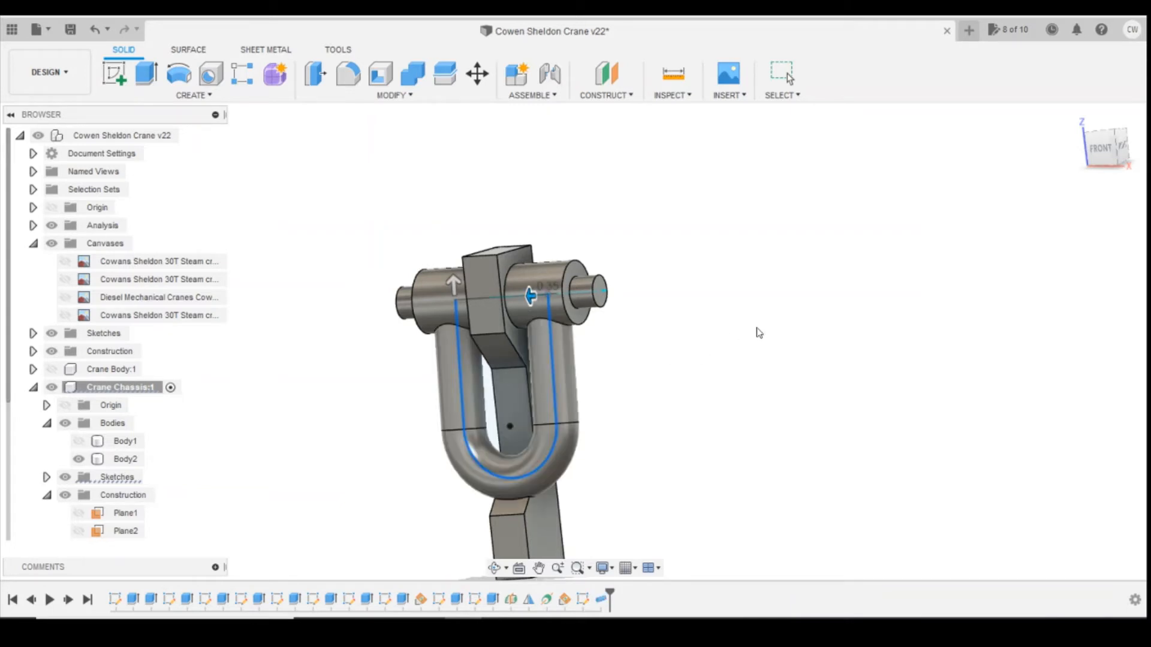
{"action": "mouse_move", "coordinate": [577, 339]}
{"action": "middle_mouse_down", "text": "shift"}
{"action": "mouse_move", "coordinate": [626, 336]}
{"action": "mouse_move", "coordinate": [530, 327]}
{"action": "mouse_move", "coordinate": [580, 327]}
{"action": "middle_mouse_up", "text": "shift"}
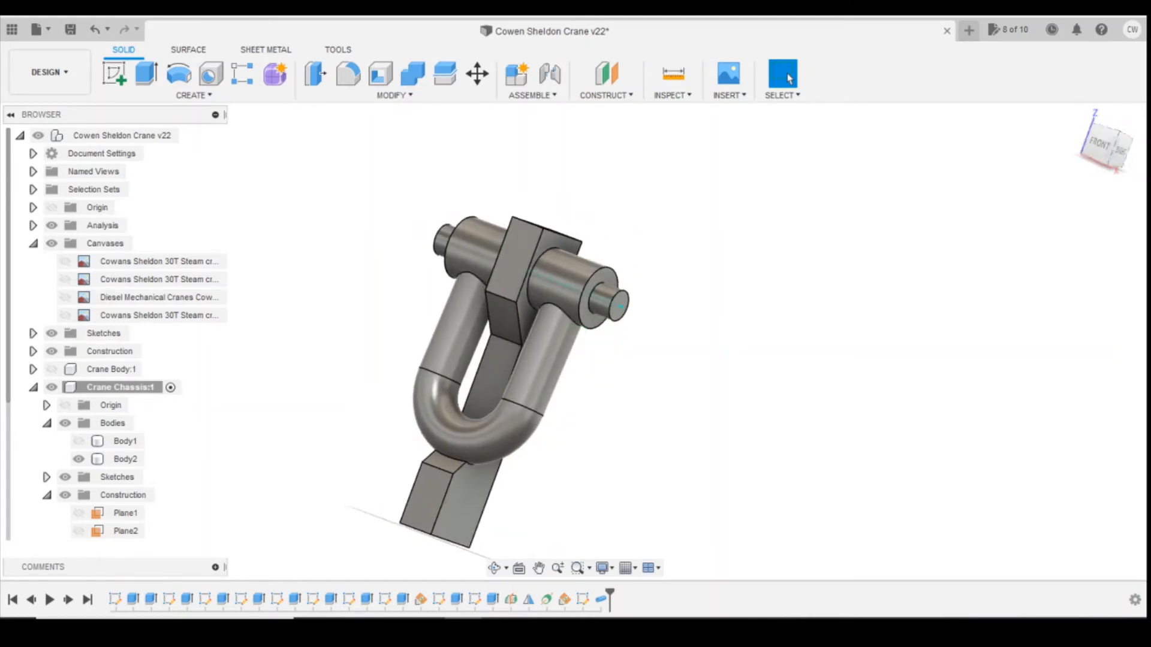
- Edit the U-shaped path sketch to set both vertical lines to 0.8 mm, and finish the sketch
{"action": "right_click", "coordinate": [589, 601]}
{"action": "left_click", "coordinate": [623, 496]}
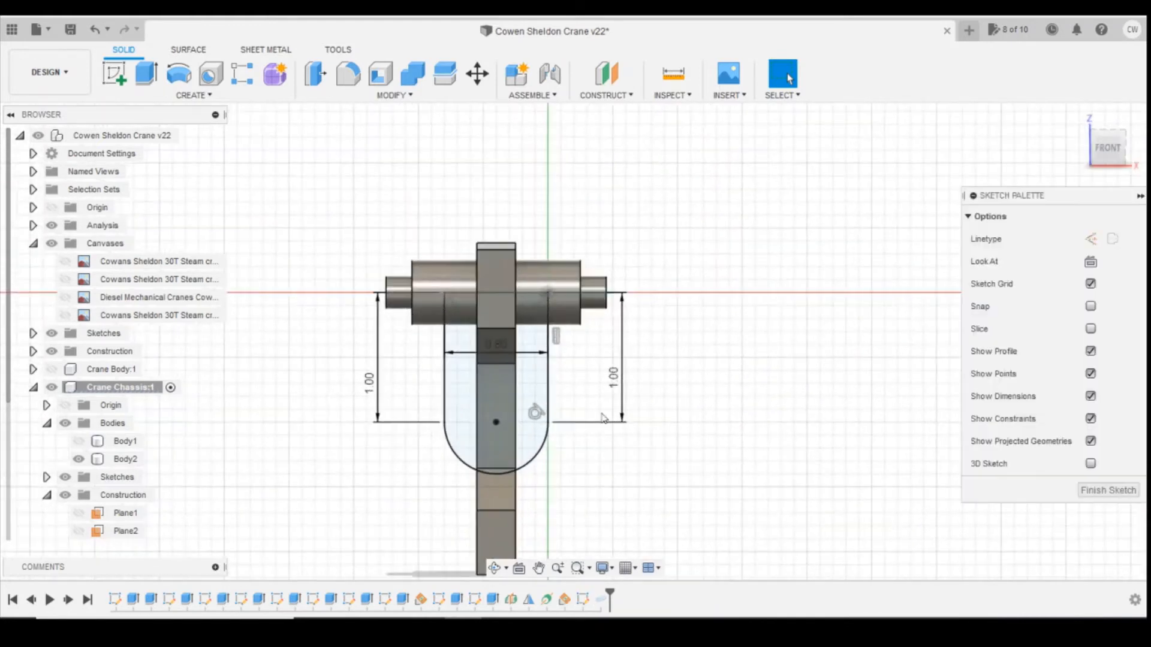
{"action": "double_click", "coordinate": [612, 378]}
{"action": "type", "text": "0.6"}
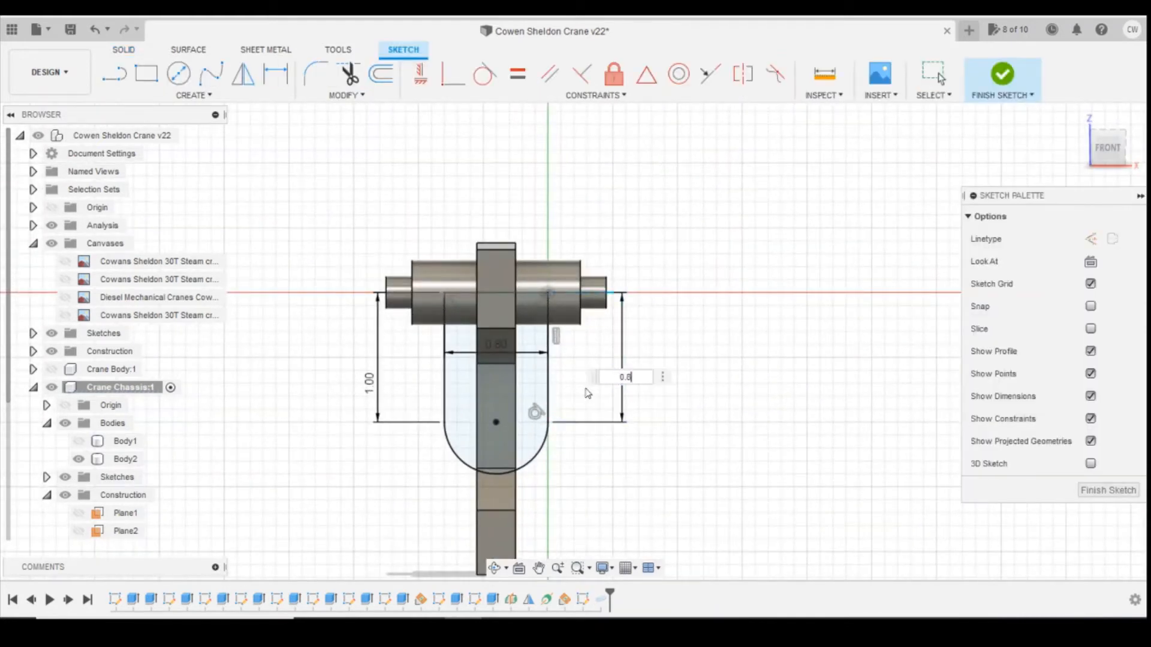
{"action": "key", "text": "Return"}
{"action": "double_click", "coordinate": [374, 384]}
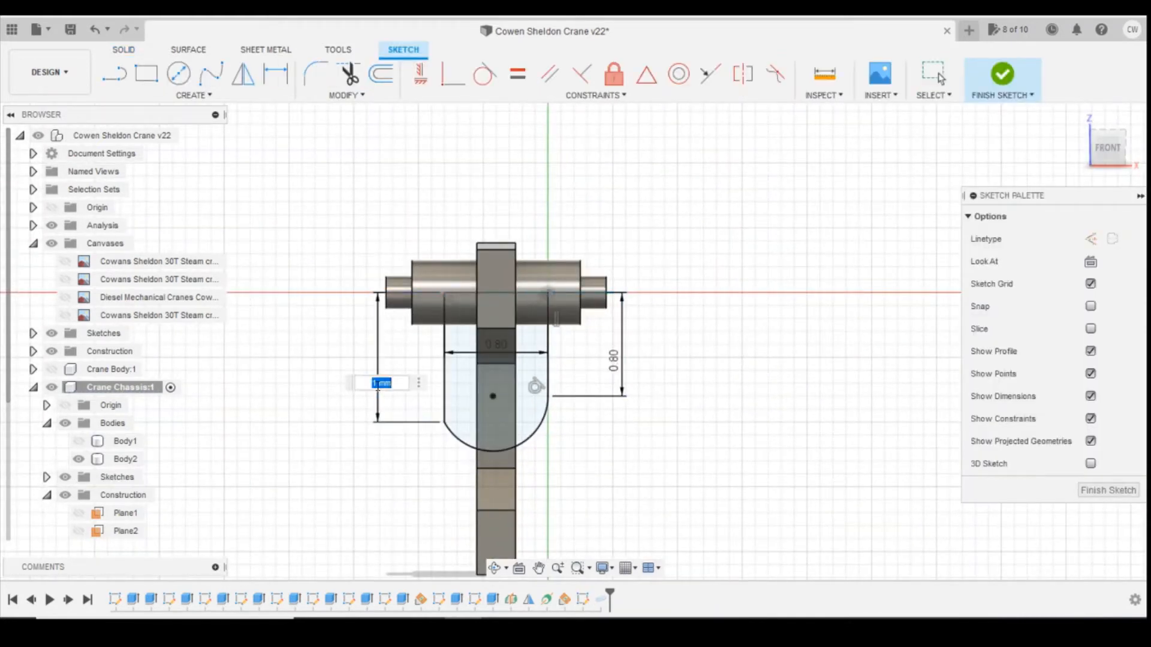
{"action": "type", "text": "0.8"}
{"action": "key", "text": "Return"}
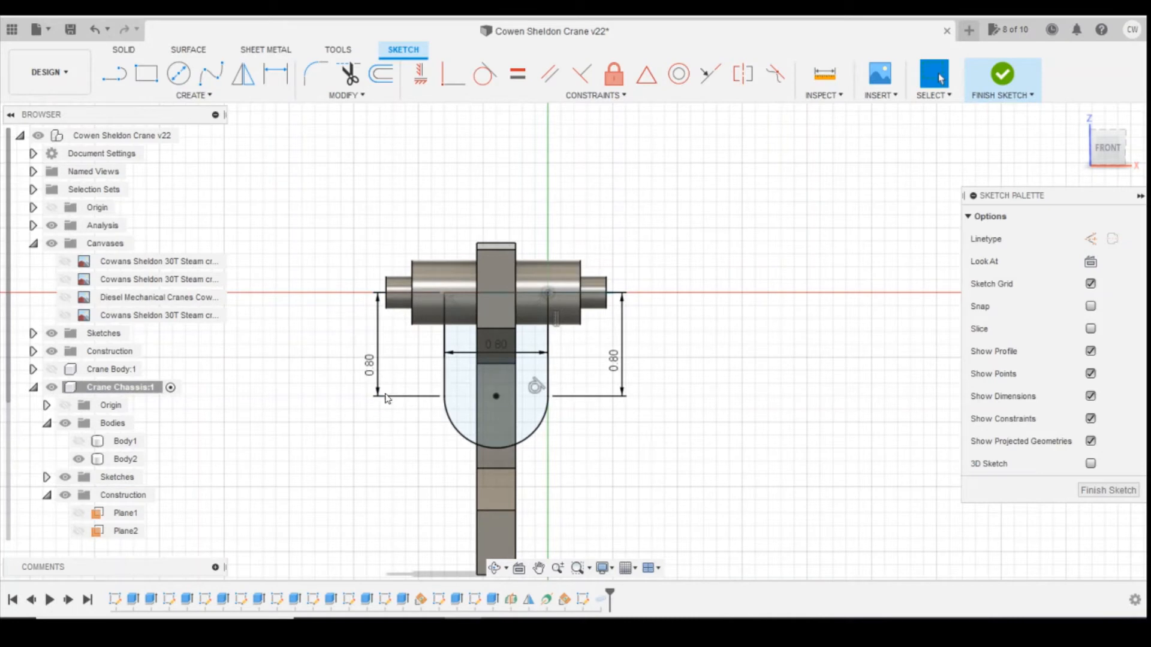
{"action": "left_click", "coordinate": [1002, 77]}
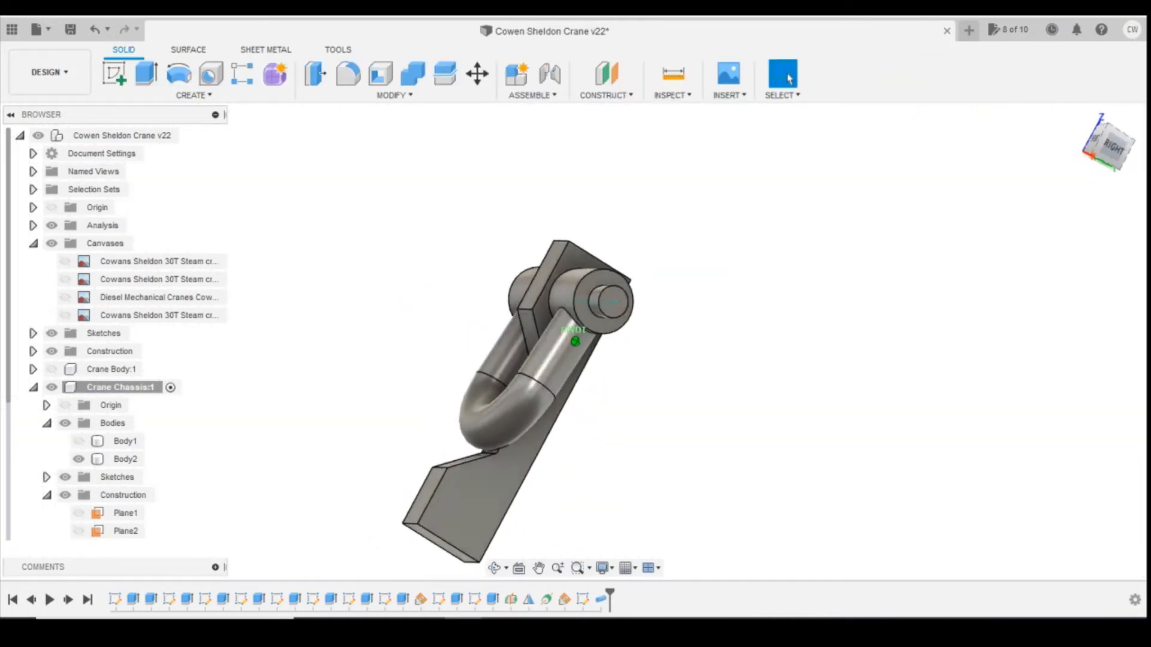
{"action": "middle_click_drag", "start_coordinate": [575, 341], "coordinate": [591, 344], "text": "shift"}
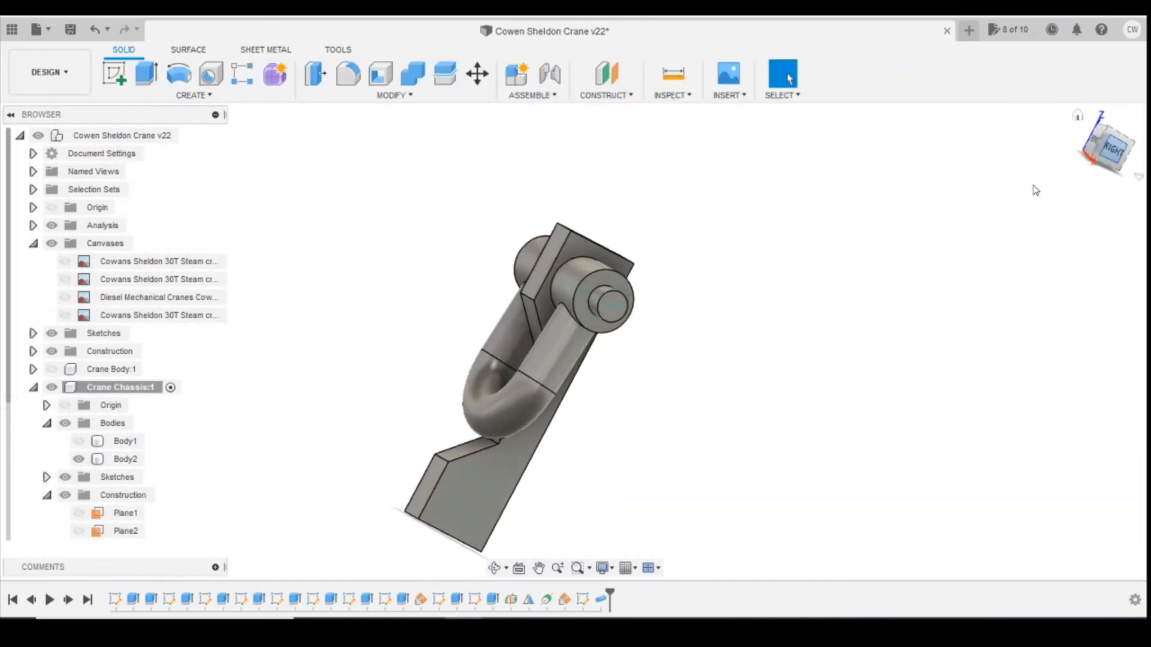
{"action": "left_click", "coordinate": [1094, 140]}
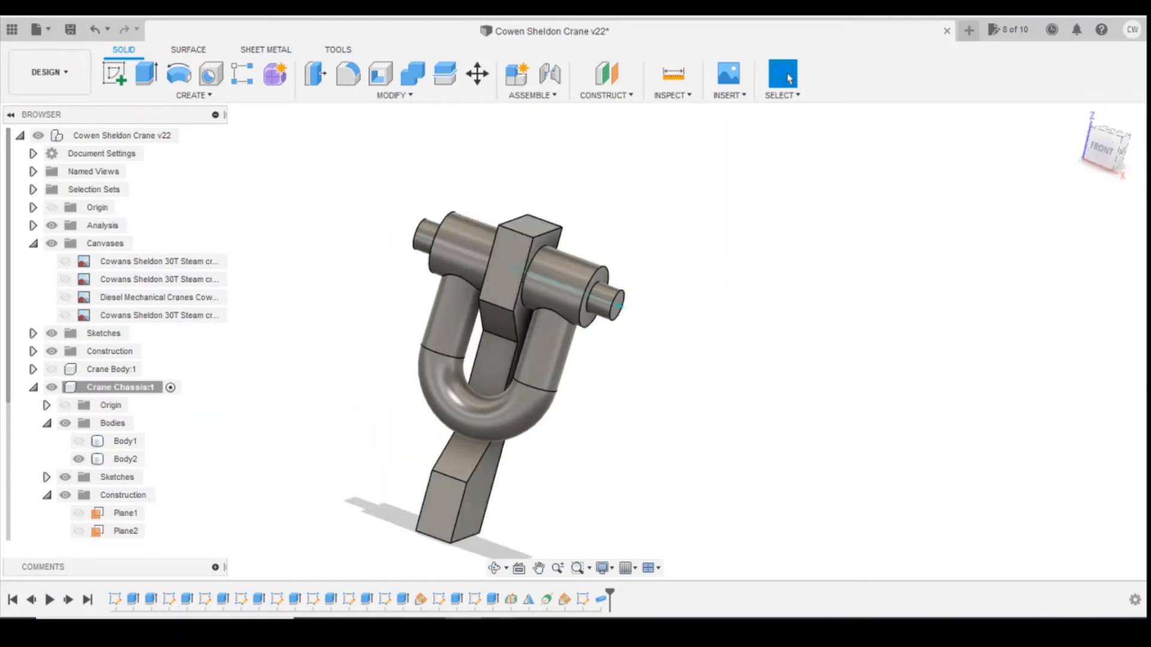
- Check the shackles in the crane reference photo and reduce the section size of the U-shaped pipe
{"action": "left_click", "coordinate": [609, 588]}
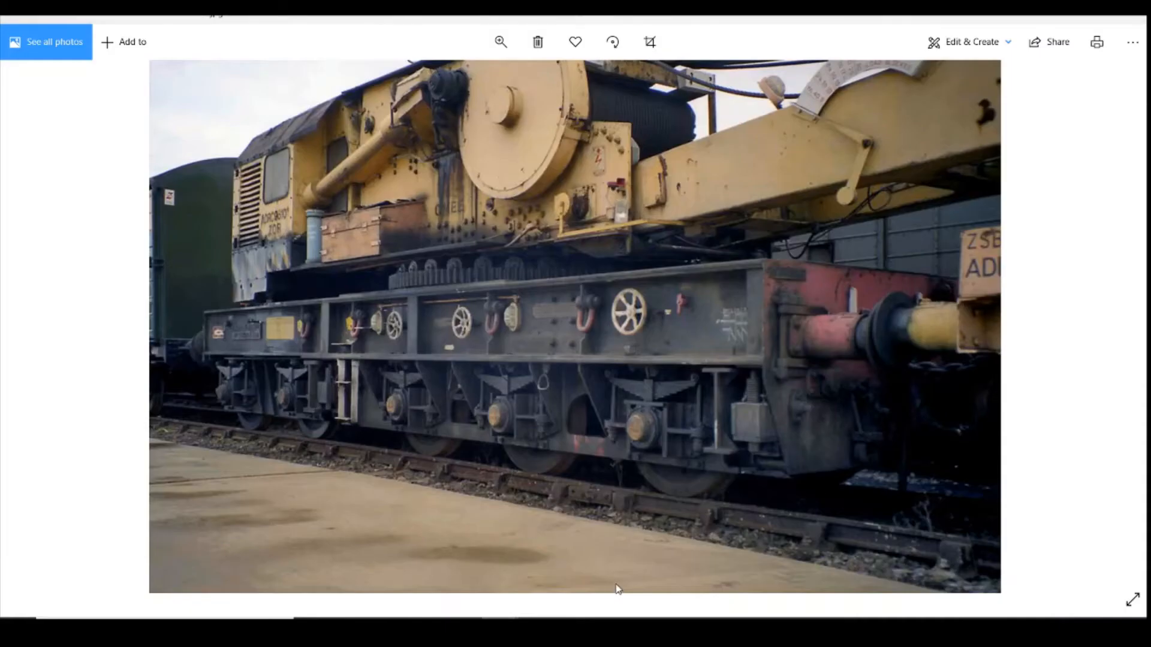
{"action": "key", "text": "alt+Tab"}
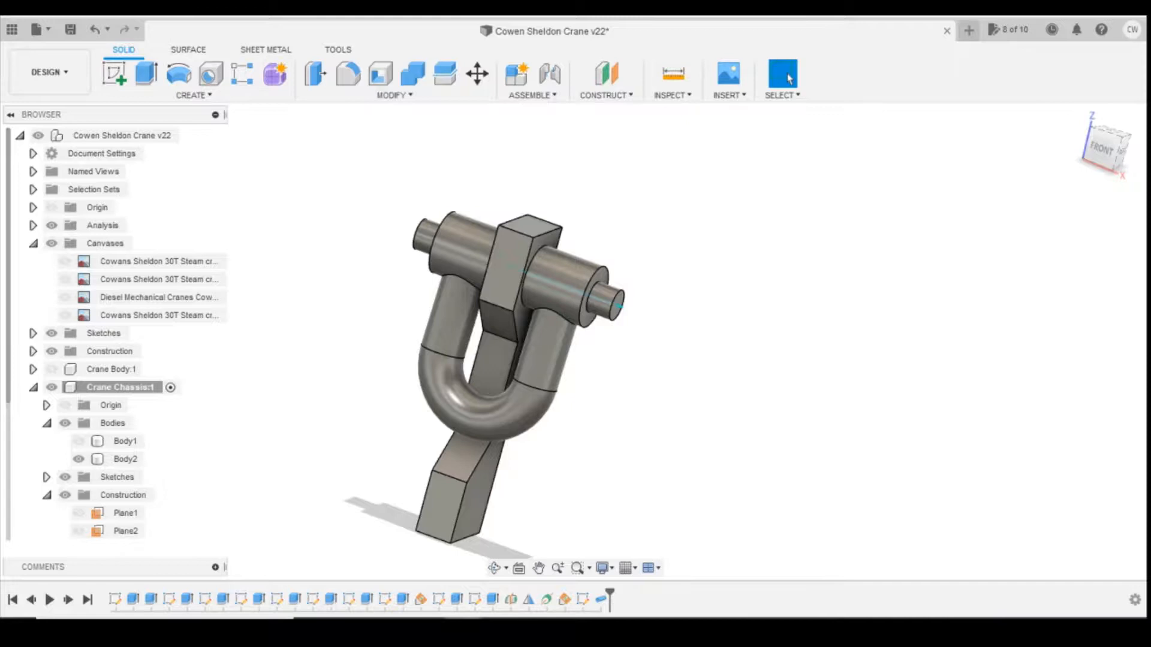
{"action": "double_click", "coordinate": [601, 599]}
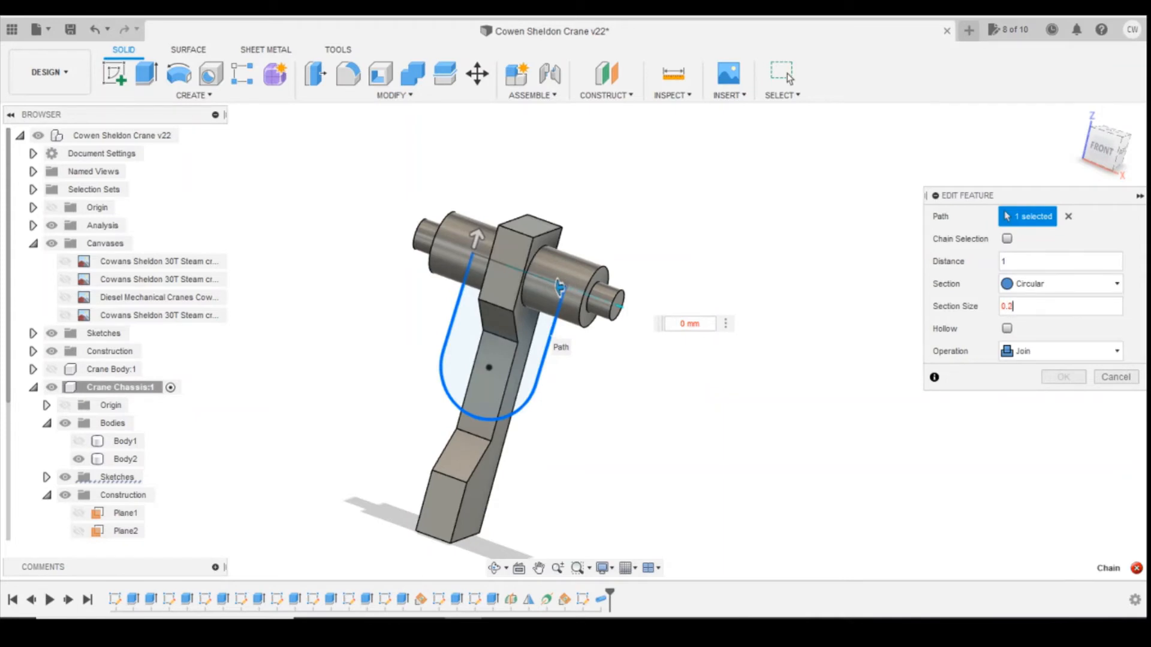
{"action": "left_click", "coordinate": [789, 78]}
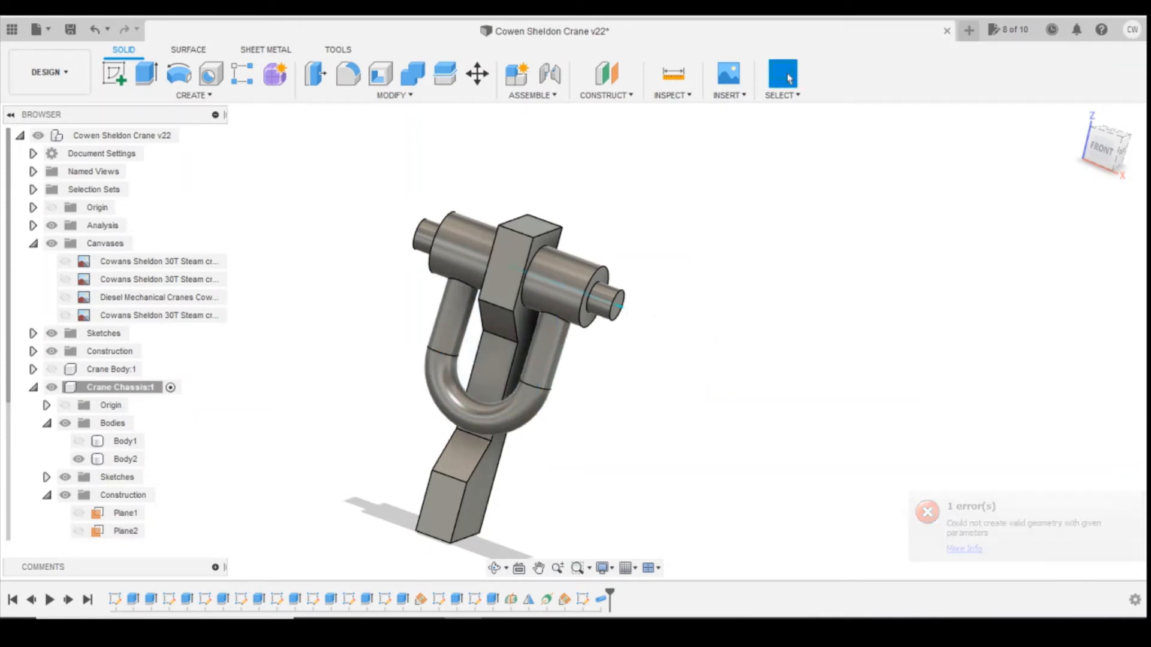
- Examine the shackle from the front and side, including its fit against the notched bracket behind it
{"action": "mouse_move", "coordinate": [1107, 153]}
{"action": "left_mouse_down"}
{"action": "mouse_move", "coordinate": [1058, 150]}
{"action": "mouse_move", "coordinate": [1092, 152]}
{"action": "left_mouse_up"}
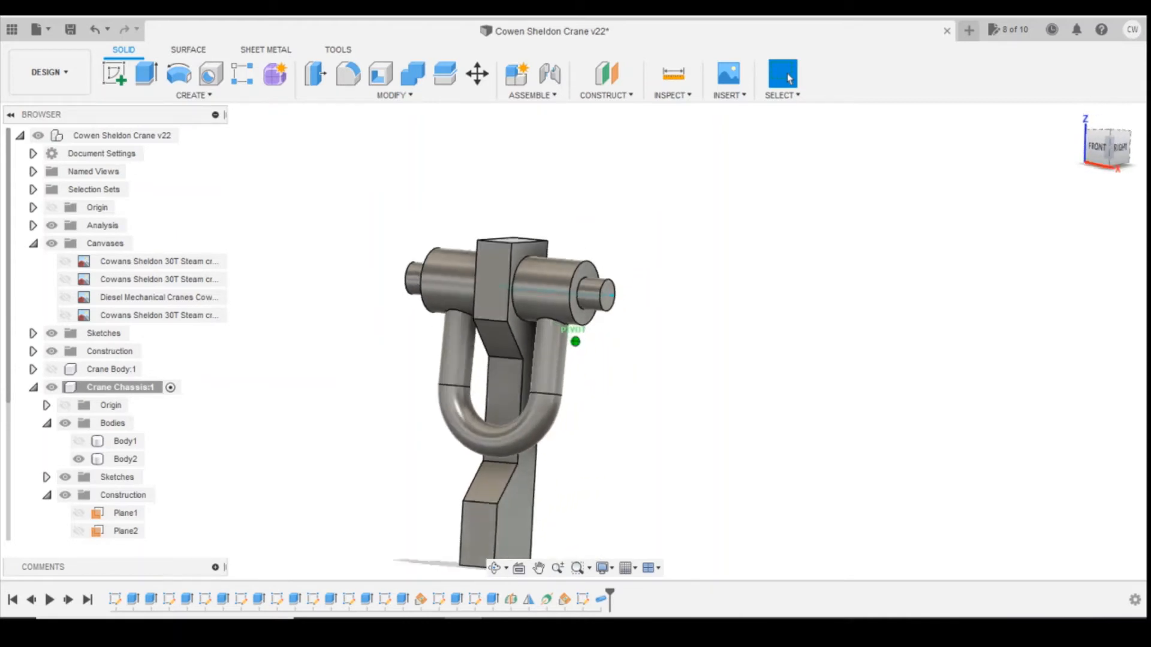
{"action": "left_click", "coordinate": [1119, 147]}
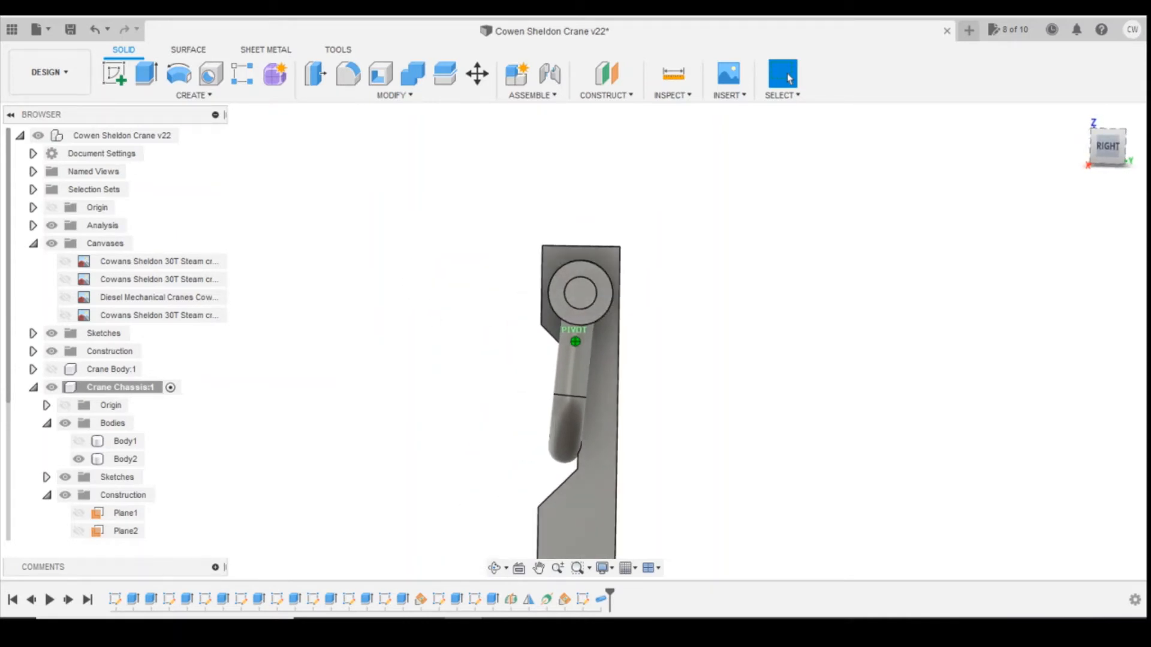
{"action": "left_click_drag", "start_coordinate": [1102, 153], "coordinate": [1046, 144]}
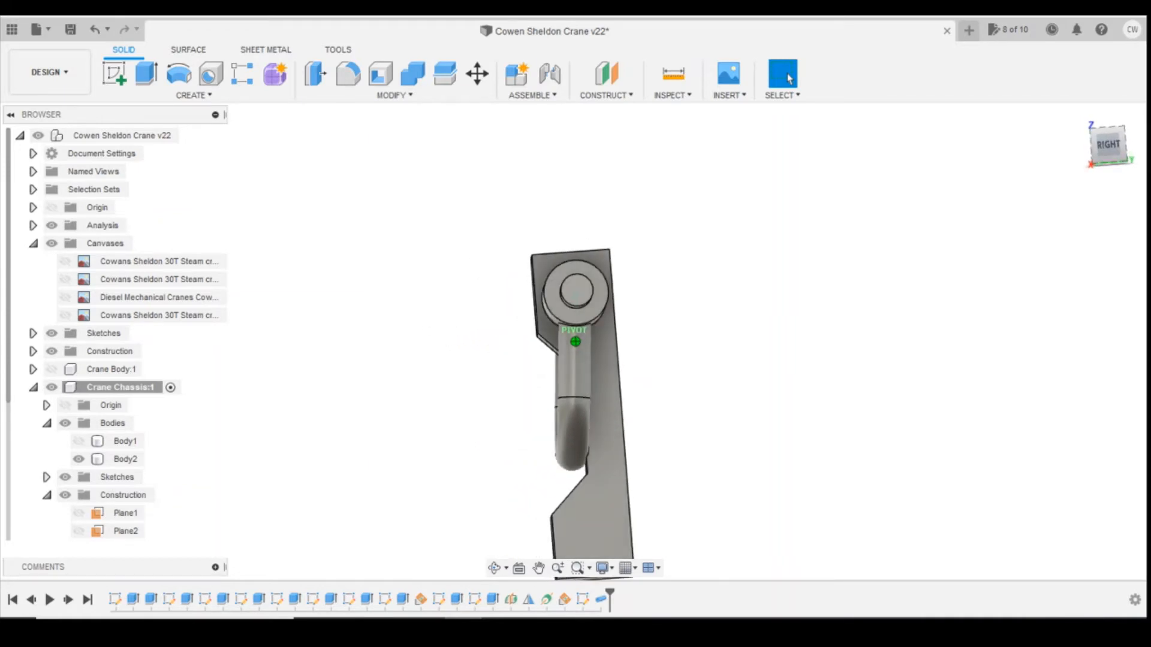
{"action": "middle_click_drag", "start_coordinate": [576, 341], "coordinate": [635, 339], "text": "shift"}
{"action": "scroll", "coordinate": [516, 469], "scroll_direction": "up", "scroll_amount": 5}
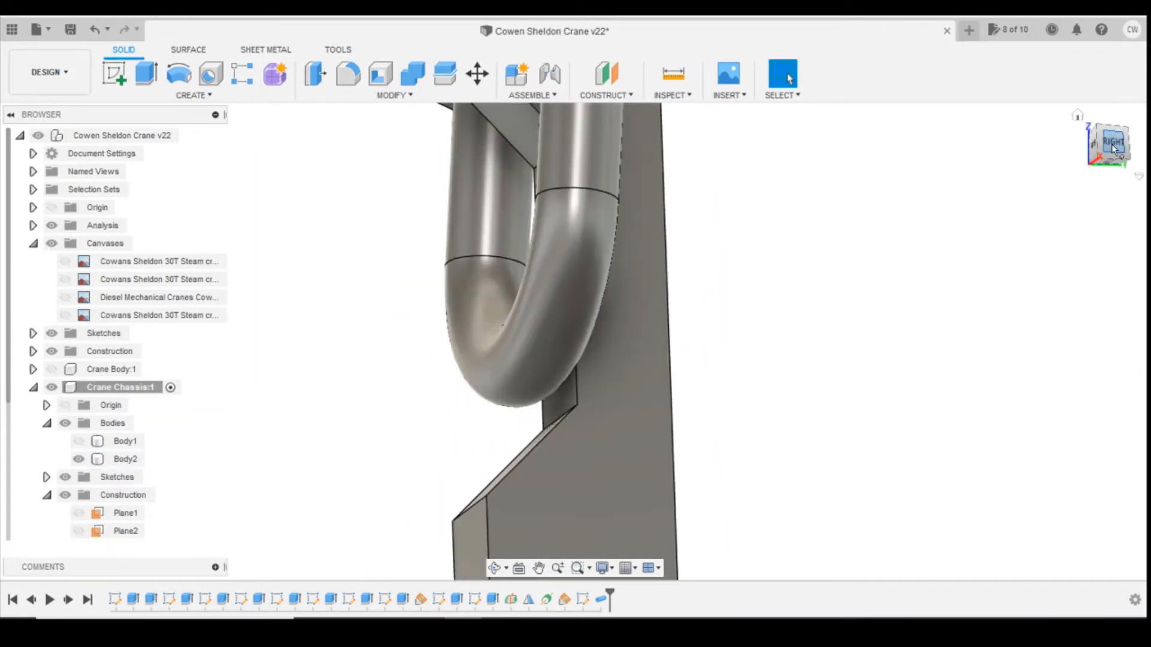
{"action": "left_click_drag", "start_coordinate": [1126, 147], "coordinate": [776, 327]}
{"action": "scroll", "coordinate": [734, 353], "scroll_direction": "down", "scroll_amount": 2}
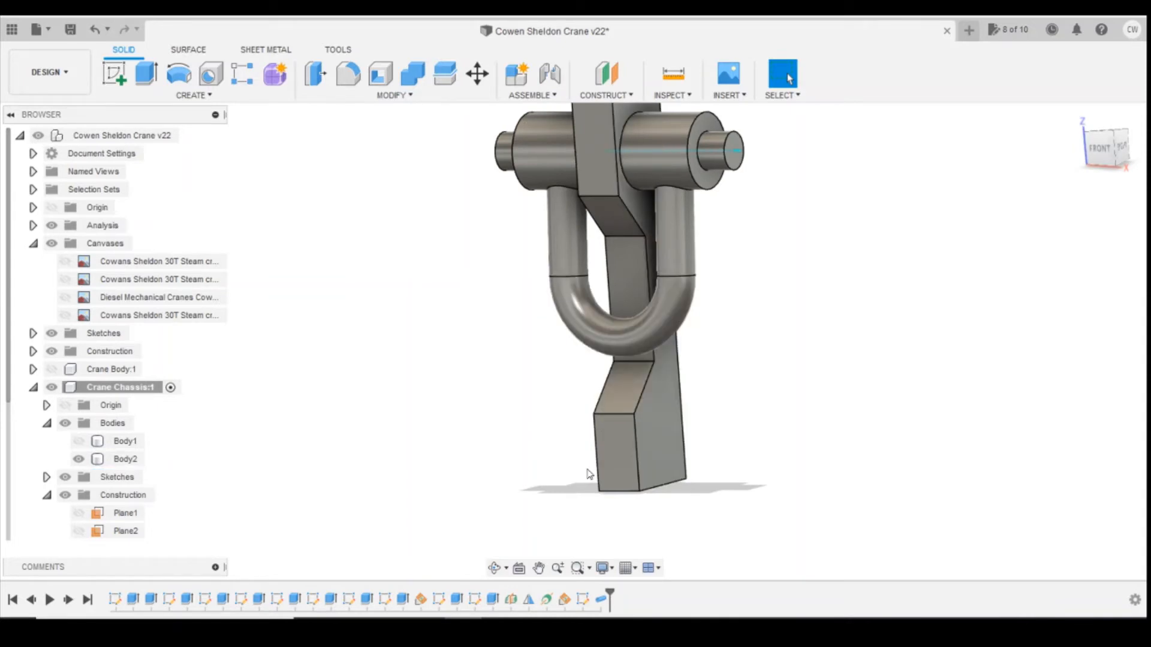
{"action": "left_click_drag", "start_coordinate": [1103, 147], "coordinate": [1148, 149]}
{"action": "left_click_drag", "start_coordinate": [1031, 157], "coordinate": [1082, 165]}
- Switch to Photos to compare the shackle with the crane chassis reference picture, and return to the Fusion 360 model
{"action": "mouse_move", "coordinate": [499, 626]}
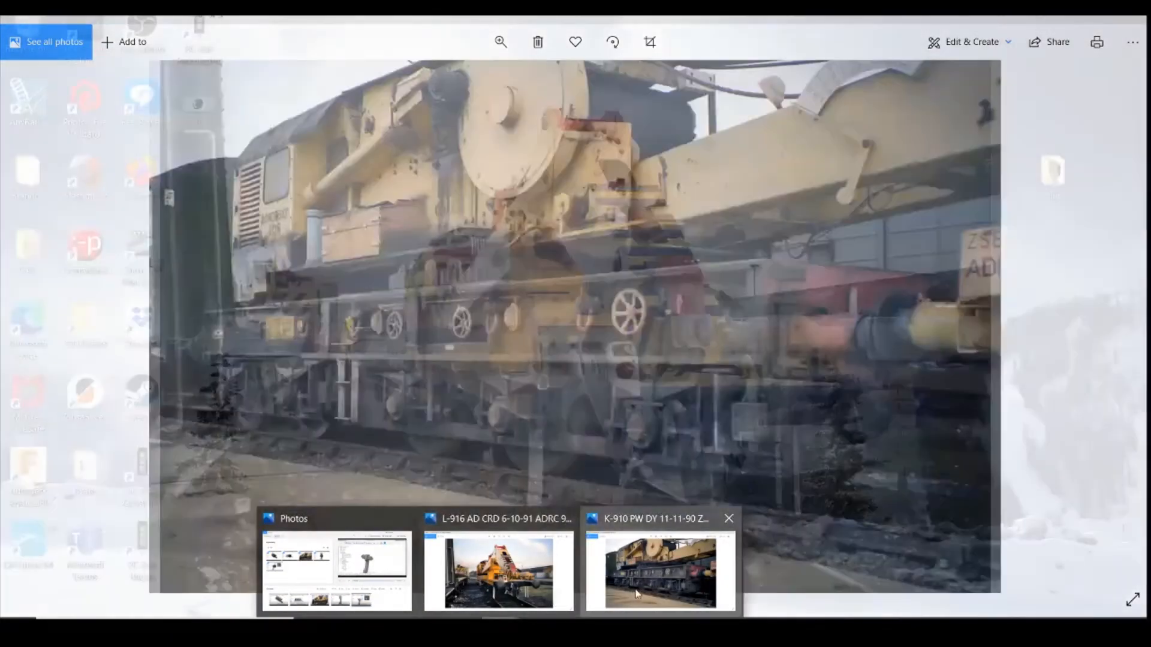
{"action": "left_click", "coordinate": [659, 572]}
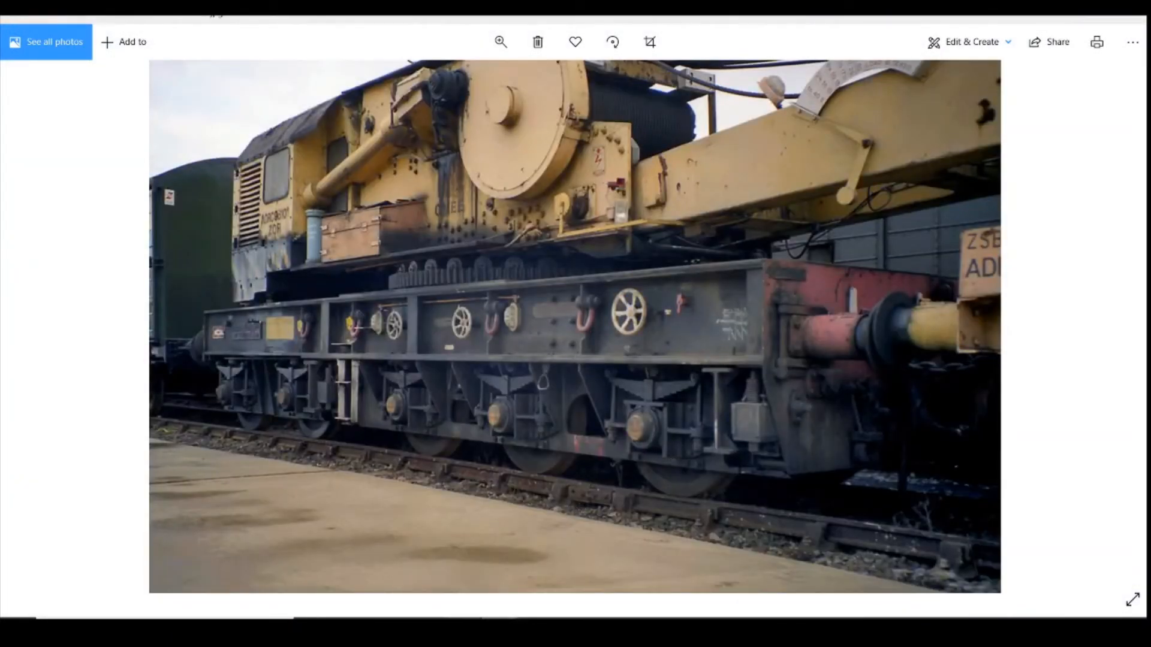
{"action": "key", "text": "alt+Tab"}
{"action": "left_click", "coordinate": [688, 320]}
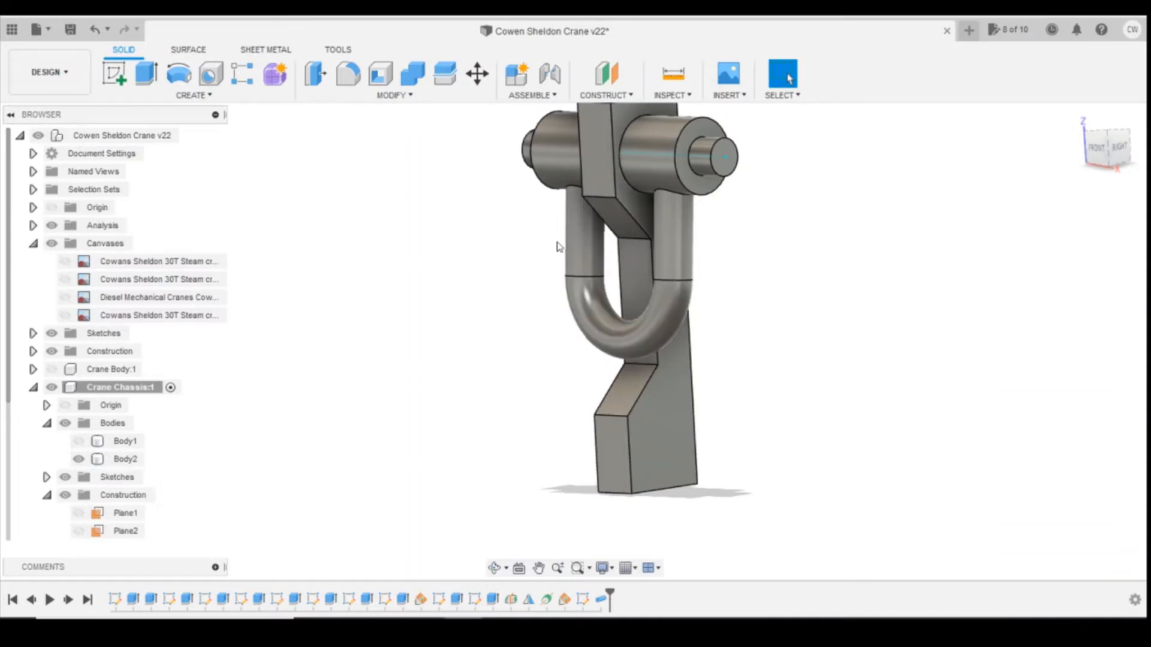
- Edit the U-shaped path sketch to set both vertical lines to 1 mm, and finish the sketch
{"action": "left_click", "coordinate": [650, 322]}
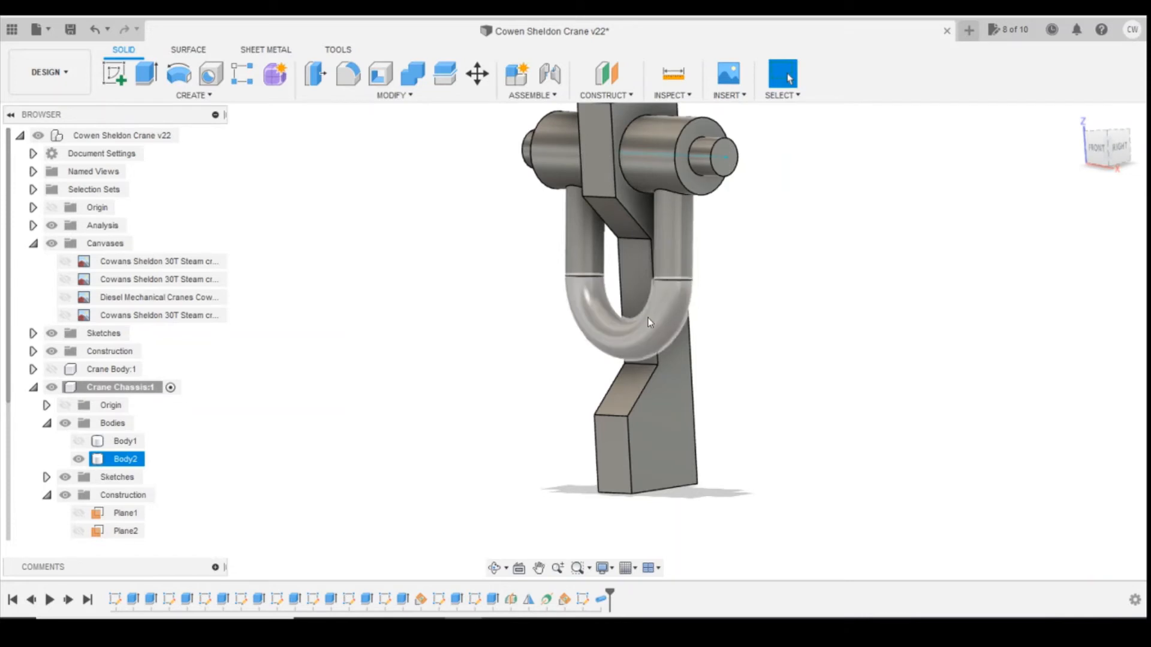
{"action": "right_click", "coordinate": [583, 600]}
{"action": "left_click", "coordinate": [635, 450]}
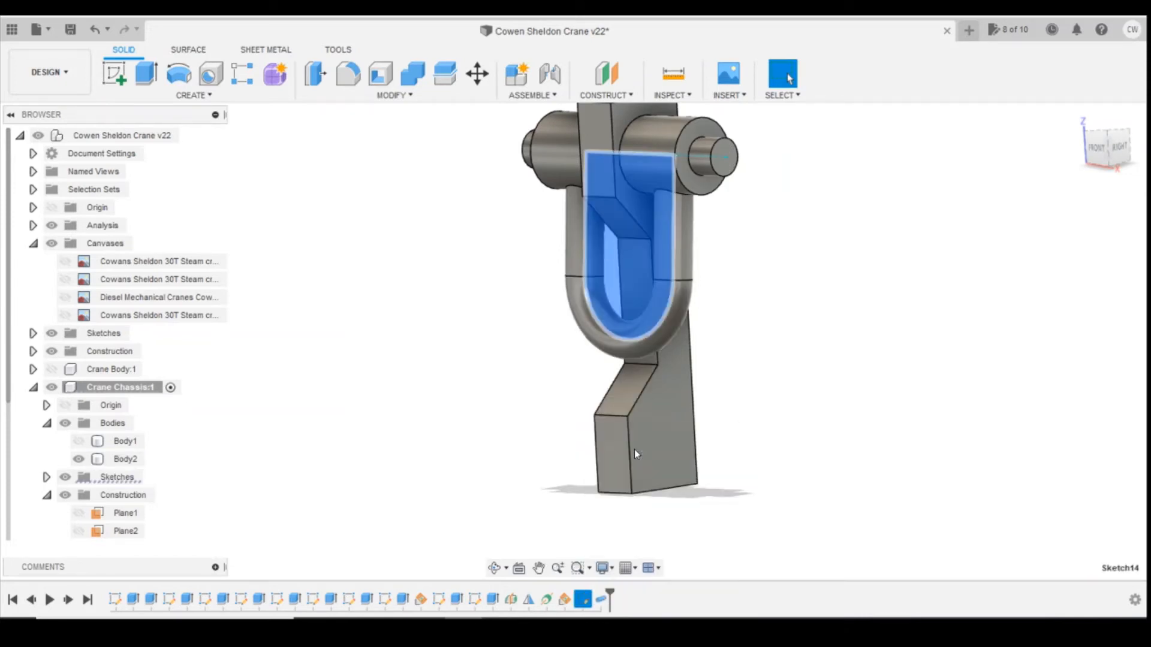
{"action": "double_click", "coordinate": [756, 235]}
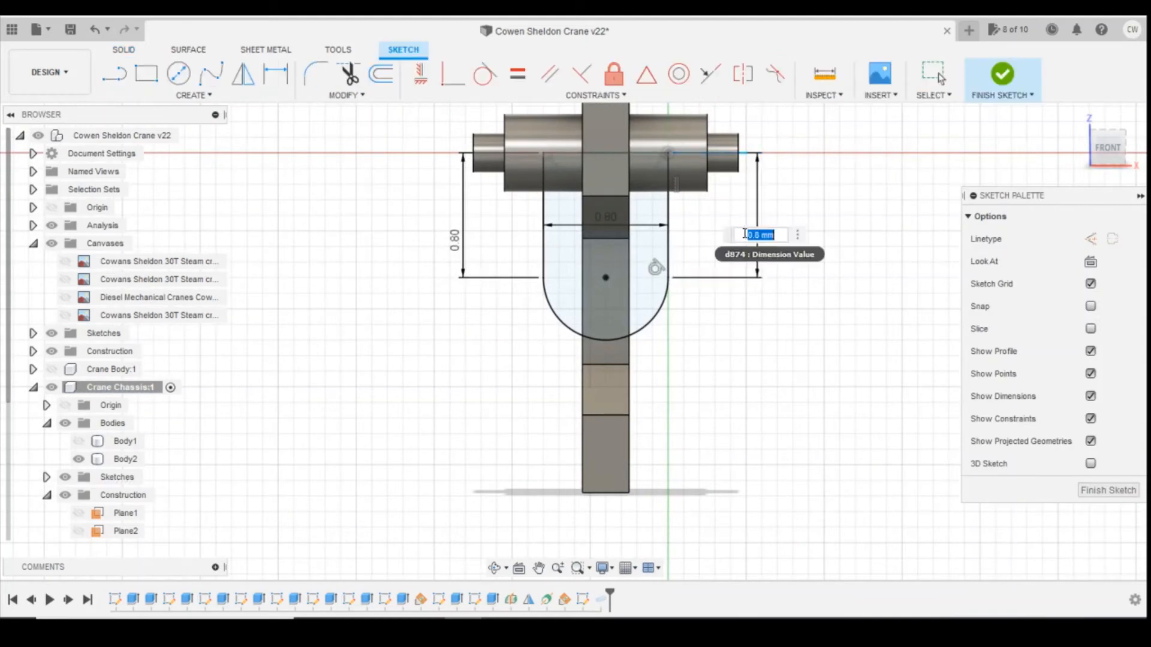
{"action": "type", "text": "1"}
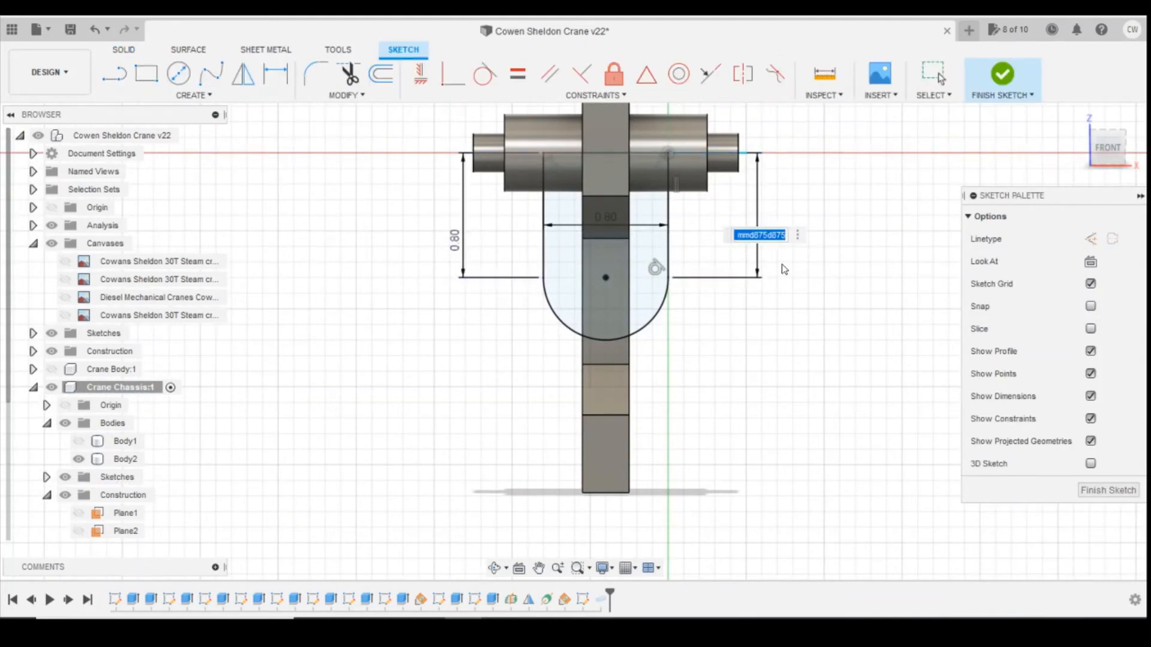
{"action": "key", "text": "Return"}
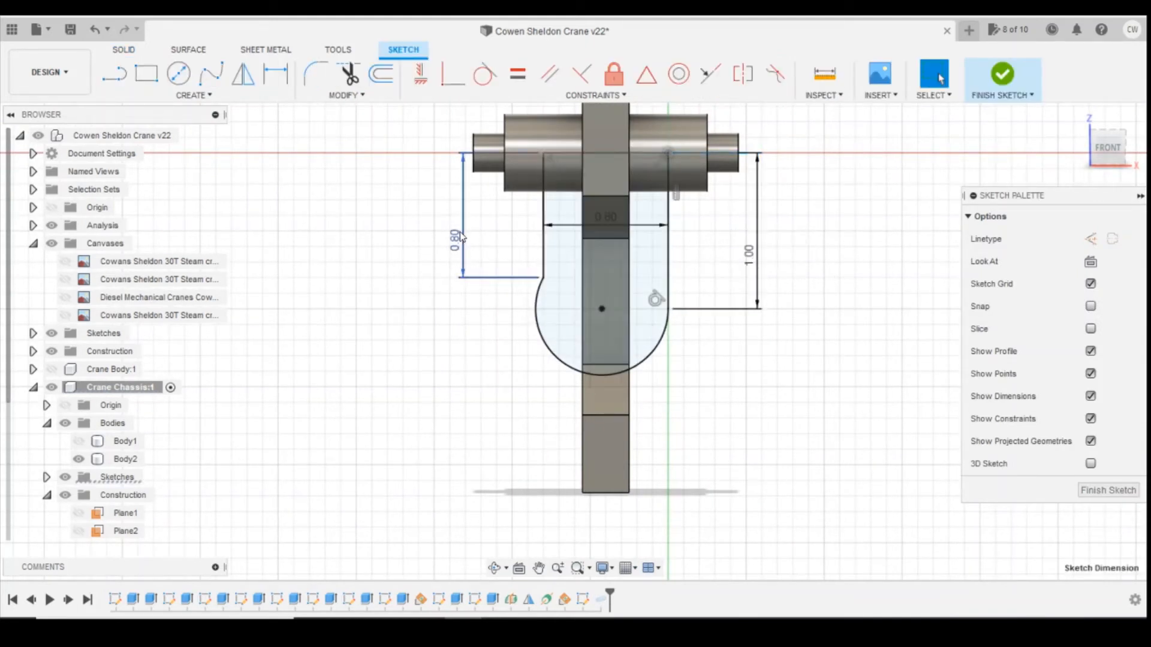
{"action": "double_click", "coordinate": [461, 237]}
{"action": "type", "text": "1"}
{"action": "key", "text": "Return"}
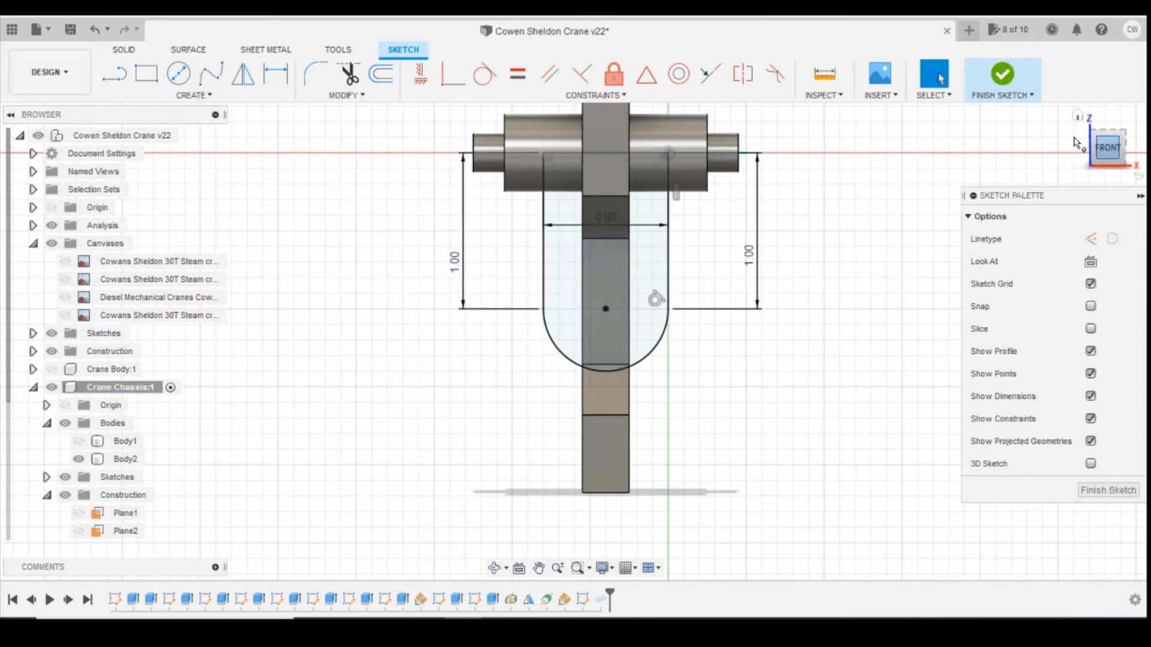
{"action": "left_click", "coordinate": [1096, 157]}
{"action": "left_click", "coordinate": [1001, 74]}
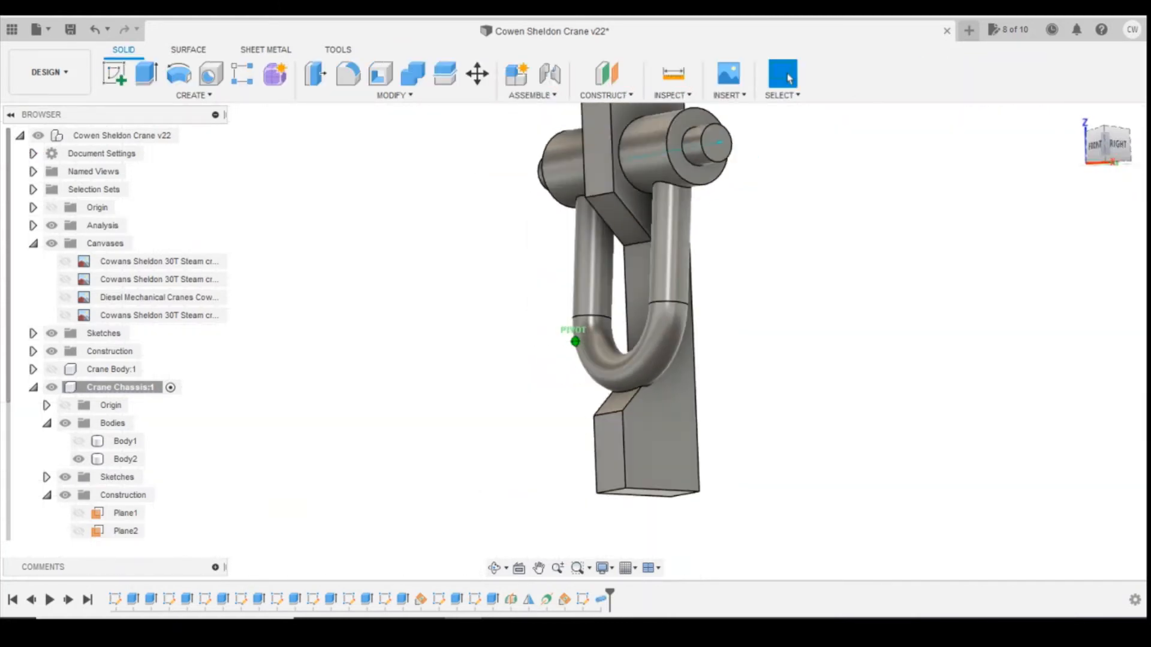
- Examine the lengthened shackle's lower bend against the bracket's sloped notch from the right side and the front
{"action": "left_click", "coordinate": [650, 343]}
{"action": "scroll", "coordinate": [653, 398], "scroll_direction": "up", "scroll_amount": 4}
{"action": "left_click", "coordinate": [1116, 144]}
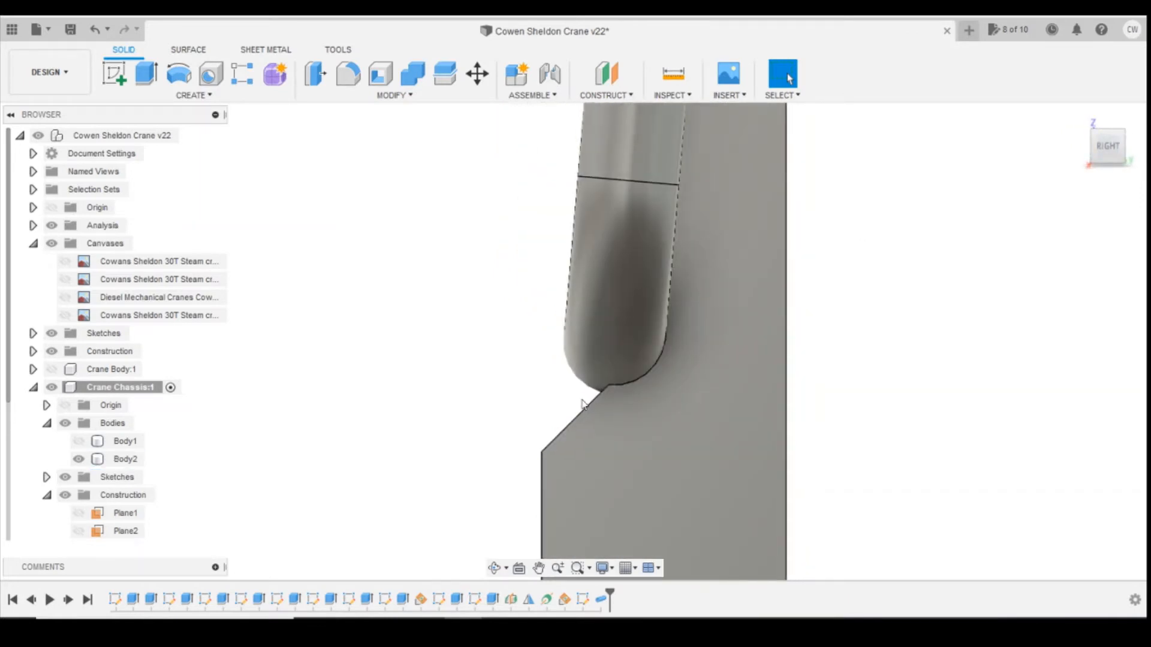
{"action": "left_click", "coordinate": [1098, 156]}
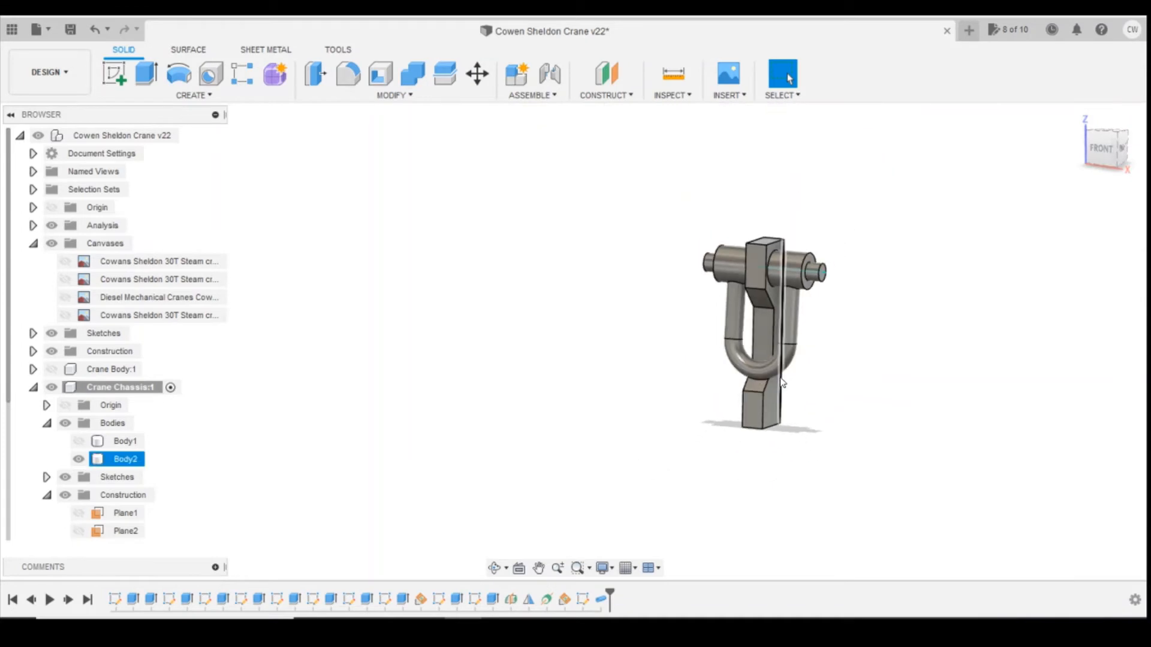
- Switch to Photos to check the shackles along the chassis side in the K-910 crane picture, and return to Fusion 360
{"action": "left_click", "coordinate": [602, 488]}
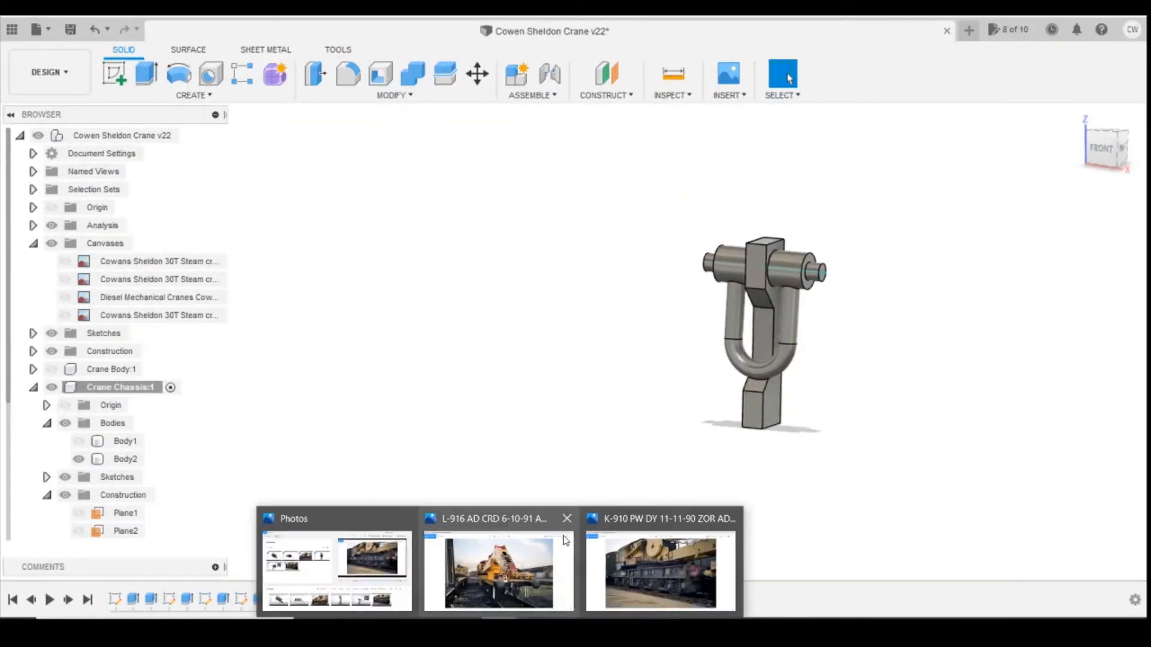
{"action": "left_click", "coordinate": [665, 566]}
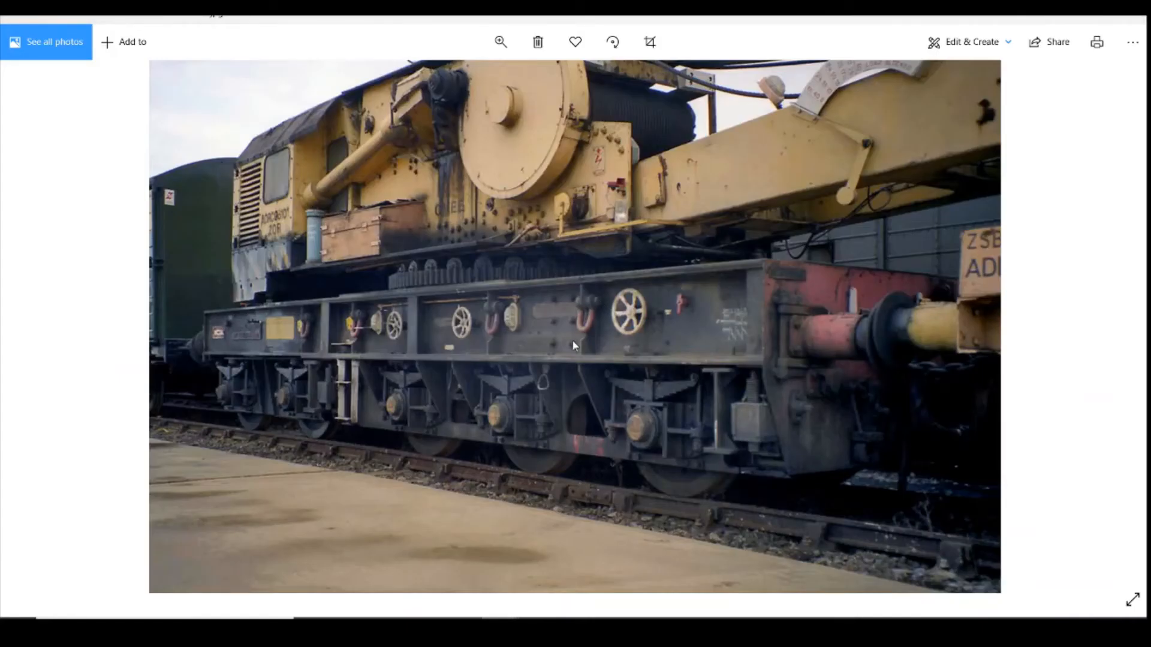
{"action": "key", "text": "alt+Tab"}
{"action": "mouse_move", "coordinate": [500, 624]}
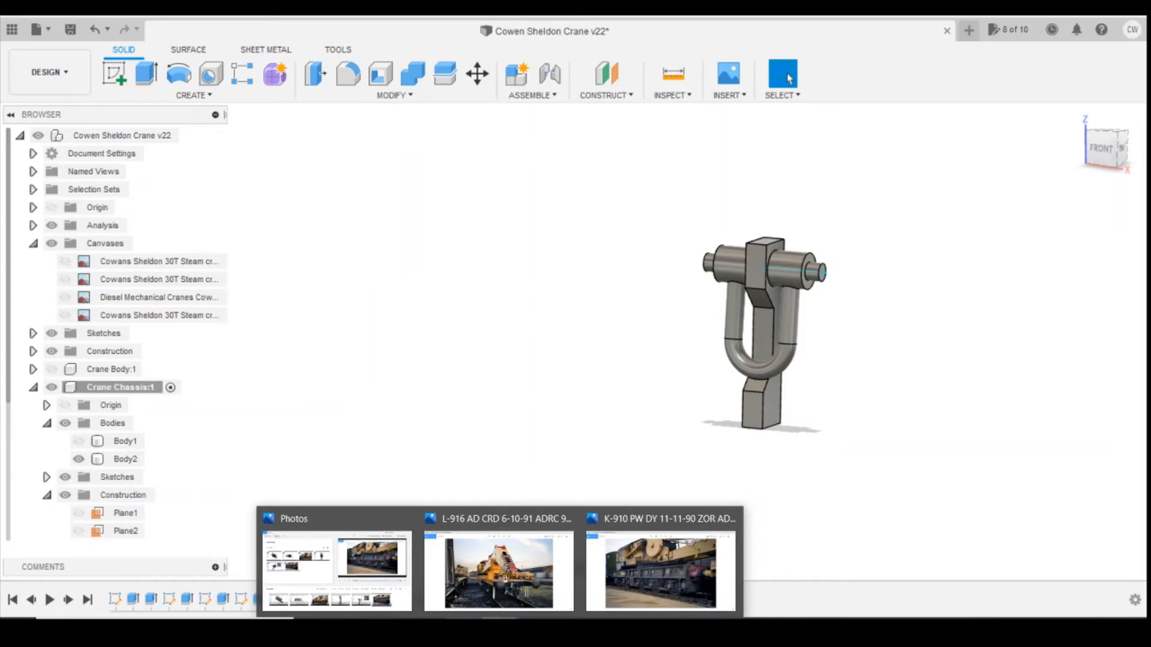
{"action": "left_click", "coordinate": [647, 578]}
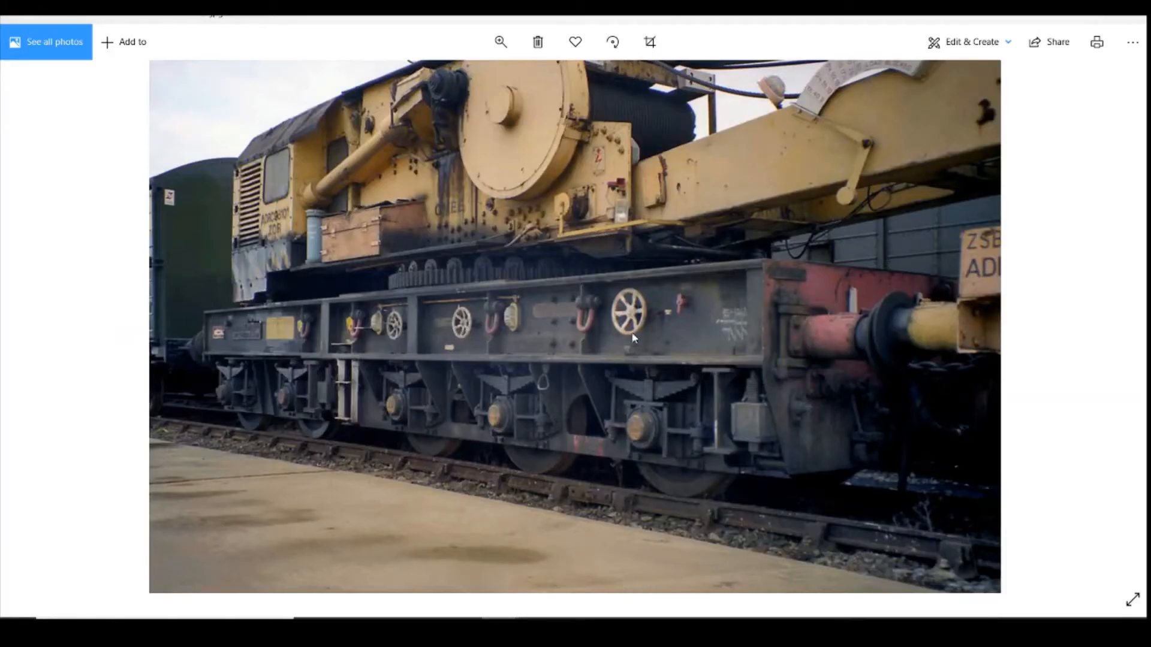
{"action": "left_click", "coordinate": [464, 624]}
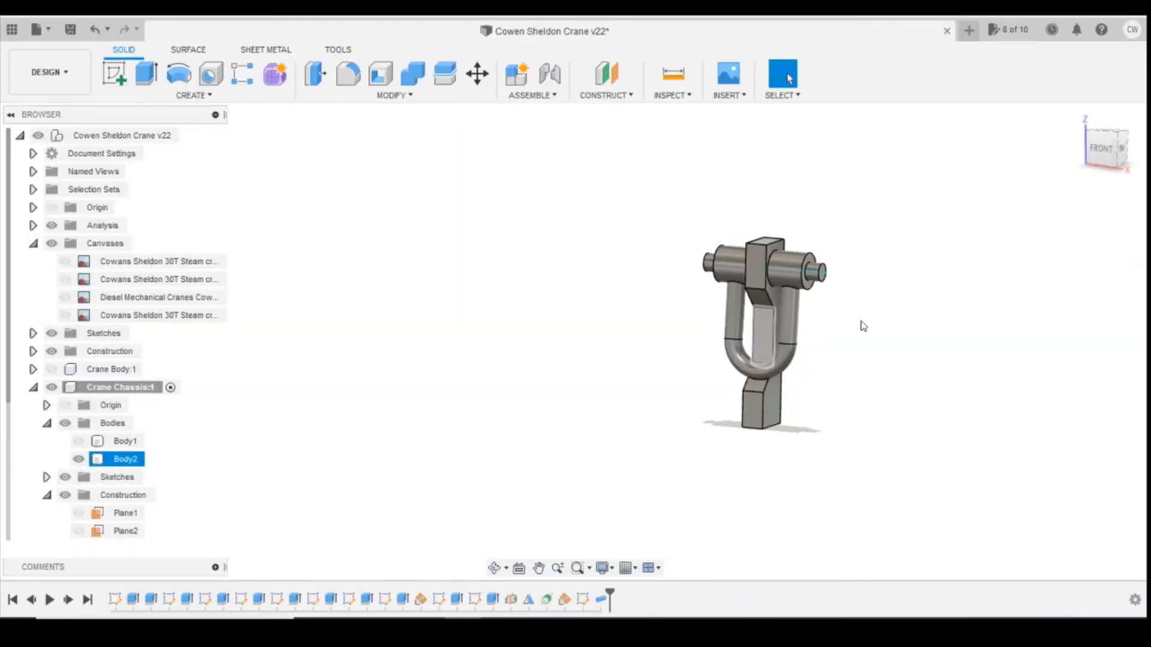
{"action": "left_click", "coordinate": [841, 305]}
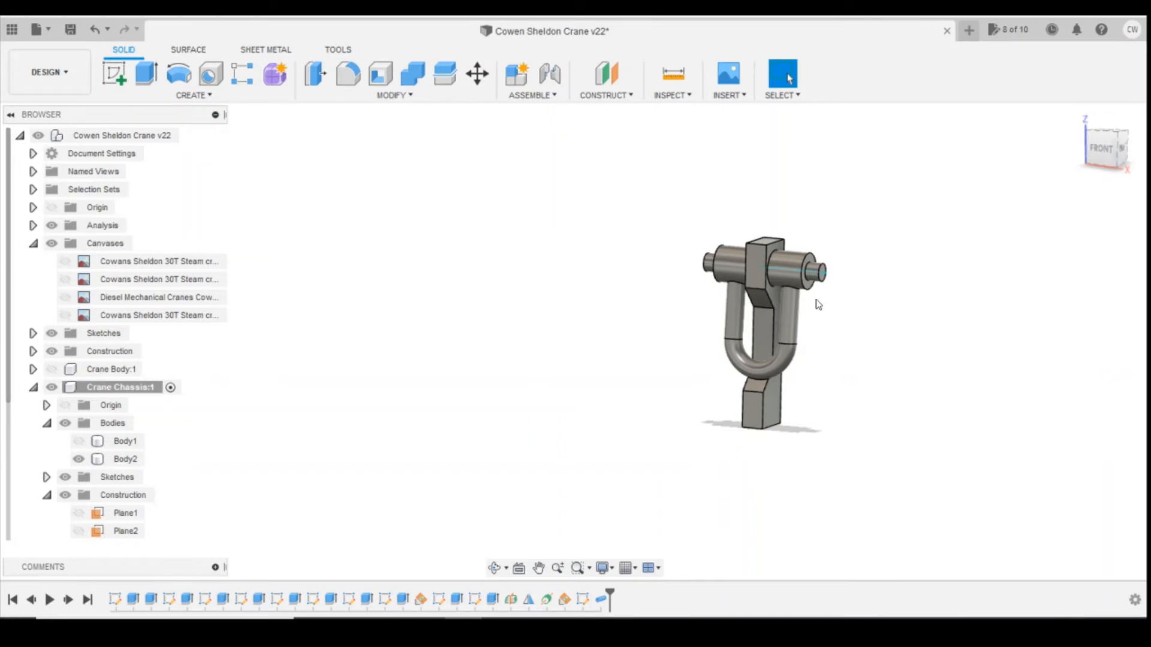
- Show the chassis body Body1 and the first Cowans Sheldon side-elevation canvas, and view them from the front
{"action": "left_click", "coordinate": [82, 443]}
{"action": "scroll", "coordinate": [457, 454], "scroll_direction": "down", "scroll_amount": 8}
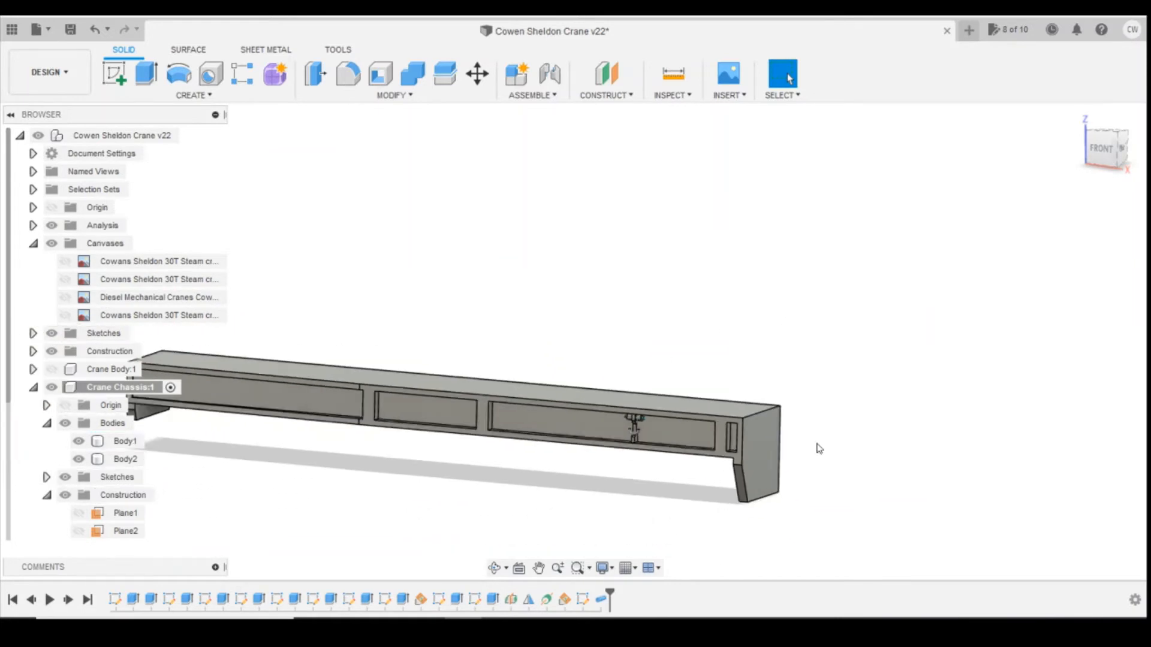
{"action": "scroll", "coordinate": [435, 436], "scroll_direction": "up", "scroll_amount": 3}
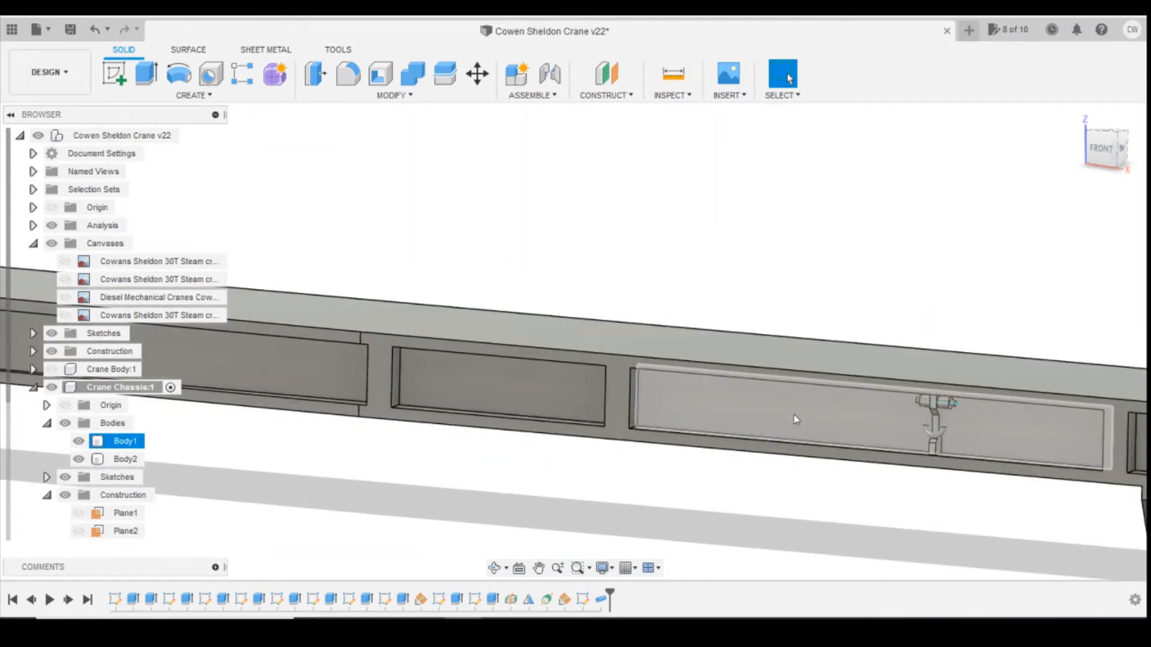
{"action": "left_click", "coordinate": [62, 267]}
{"action": "left_click", "coordinate": [63, 264]}
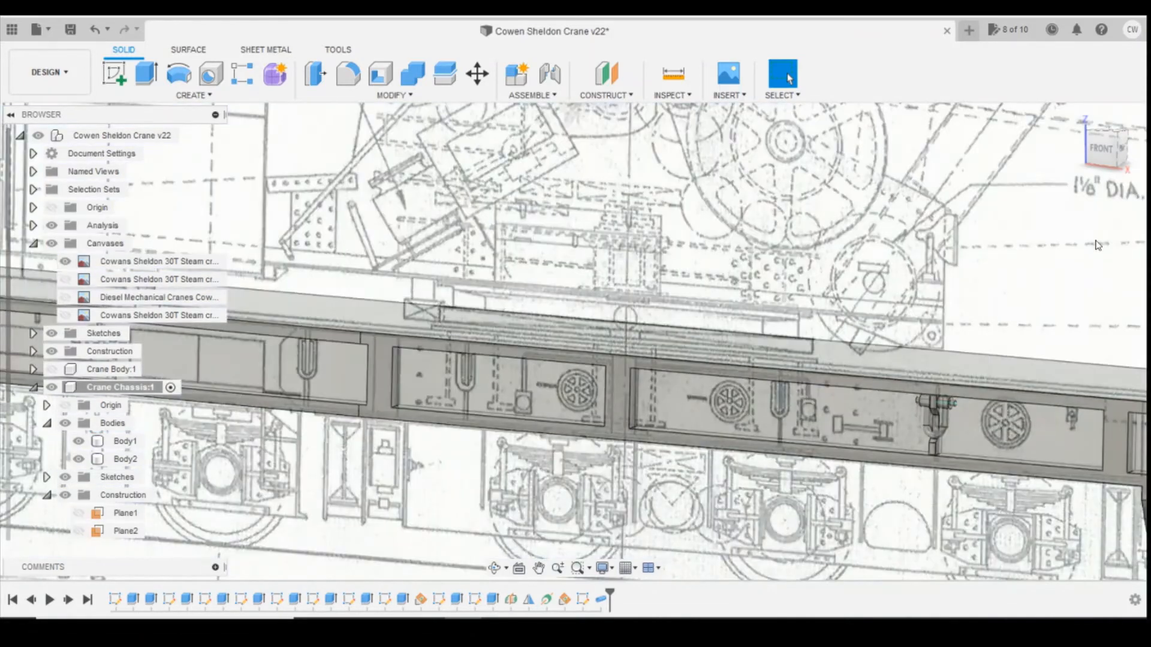
{"action": "left_click", "coordinate": [1103, 150]}
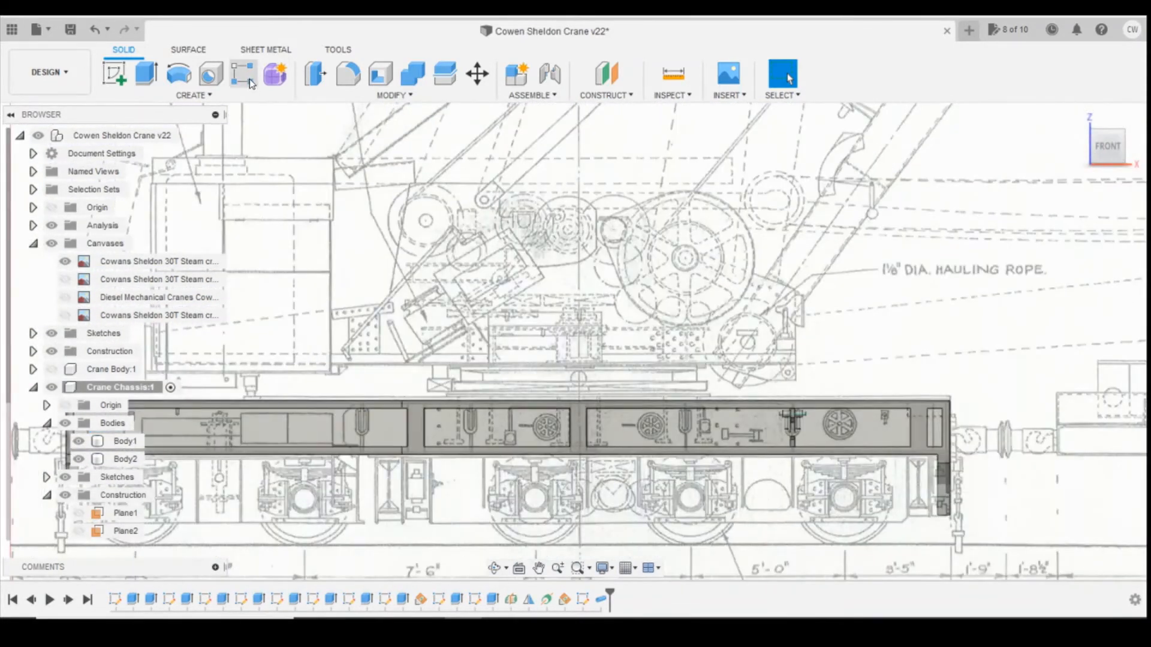
- Start a rectangular pattern of type Bodies with the shackle assembly Body2 as its object
{"action": "left_click", "coordinate": [243, 74]}
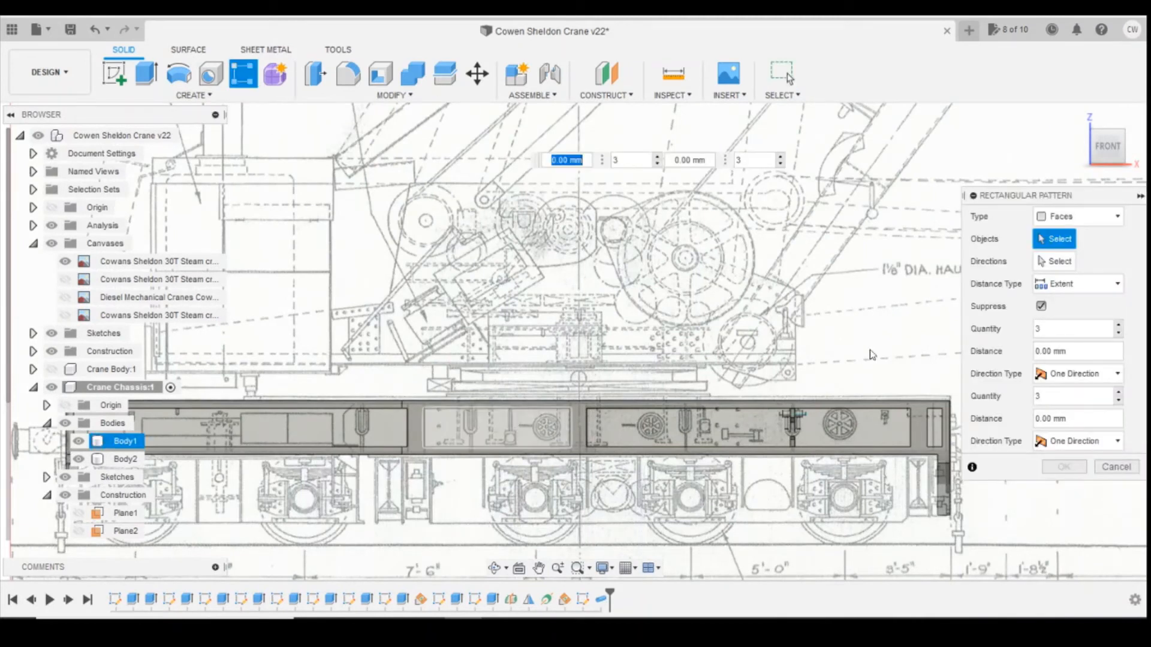
{"action": "left_click", "coordinate": [1079, 216]}
{"action": "left_click", "coordinate": [1073, 269]}
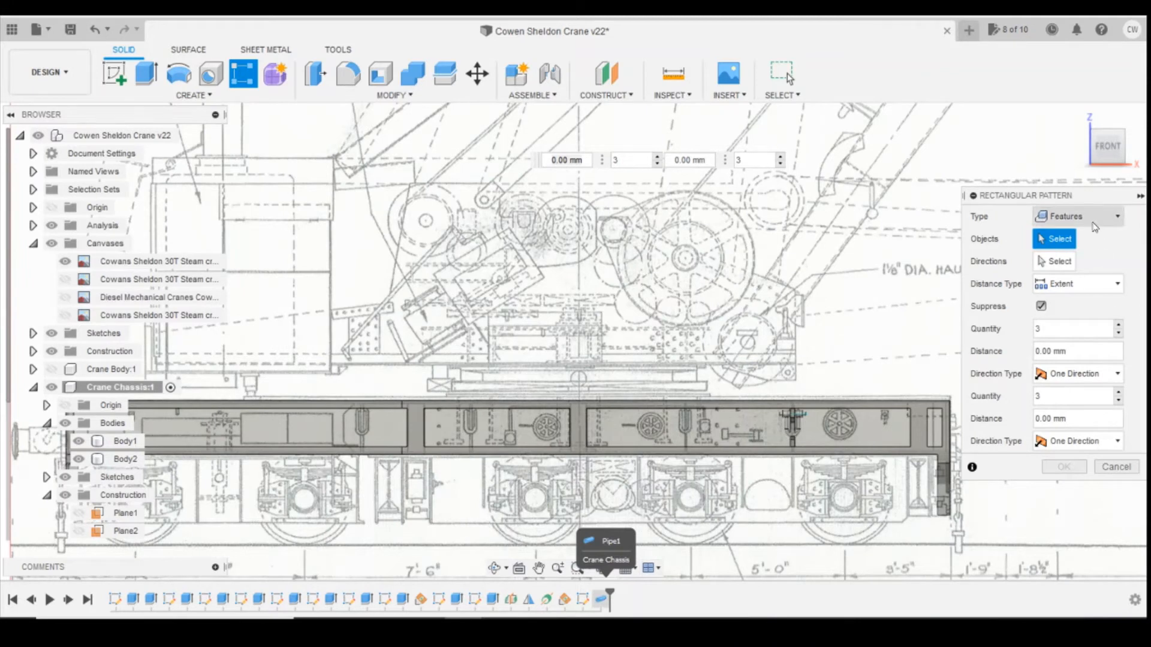
{"action": "left_click", "coordinate": [1079, 217]}
{"action": "left_click", "coordinate": [1072, 235]}
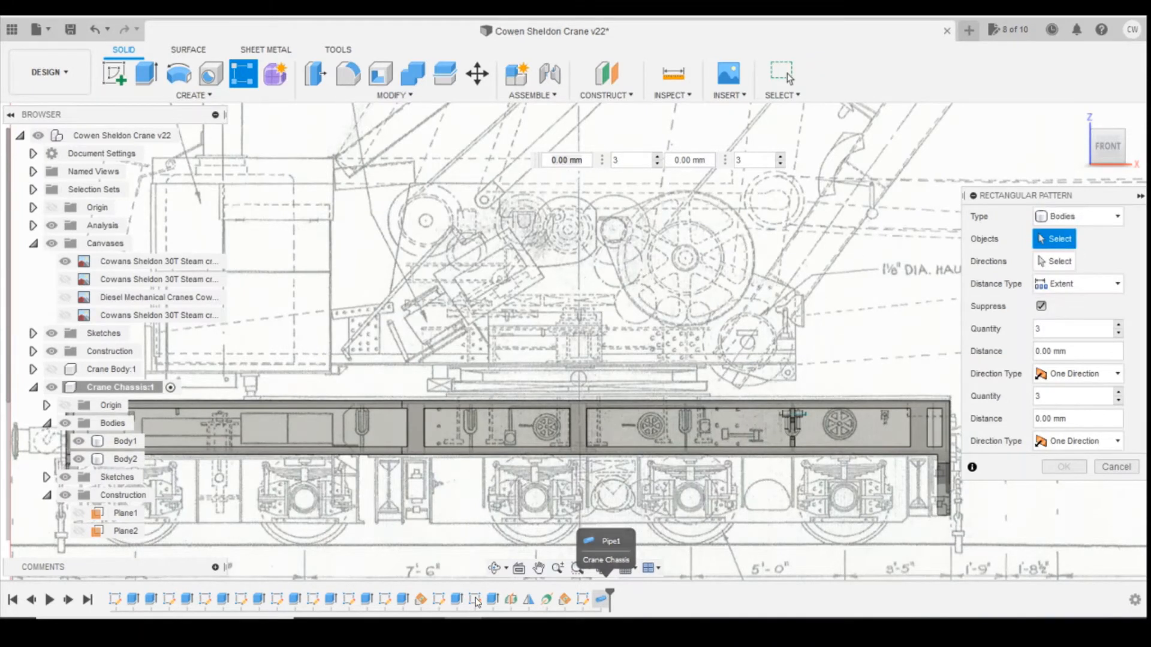
{"action": "left_click", "coordinate": [121, 461]}
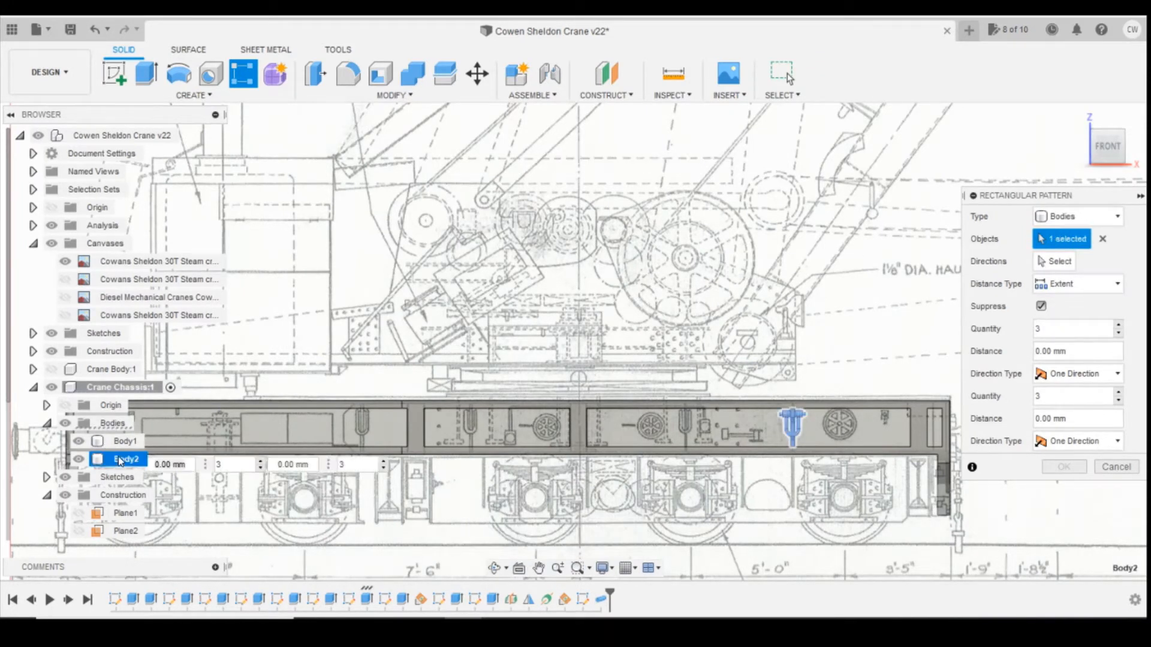
- Pattern the shackle along the chassis panel's lower edge with quantity 2 and distance 7 mm, aligned to the shackle on the drawing
{"action": "left_click", "coordinate": [1057, 261]}
{"action": "left_click", "coordinate": [792, 445]}
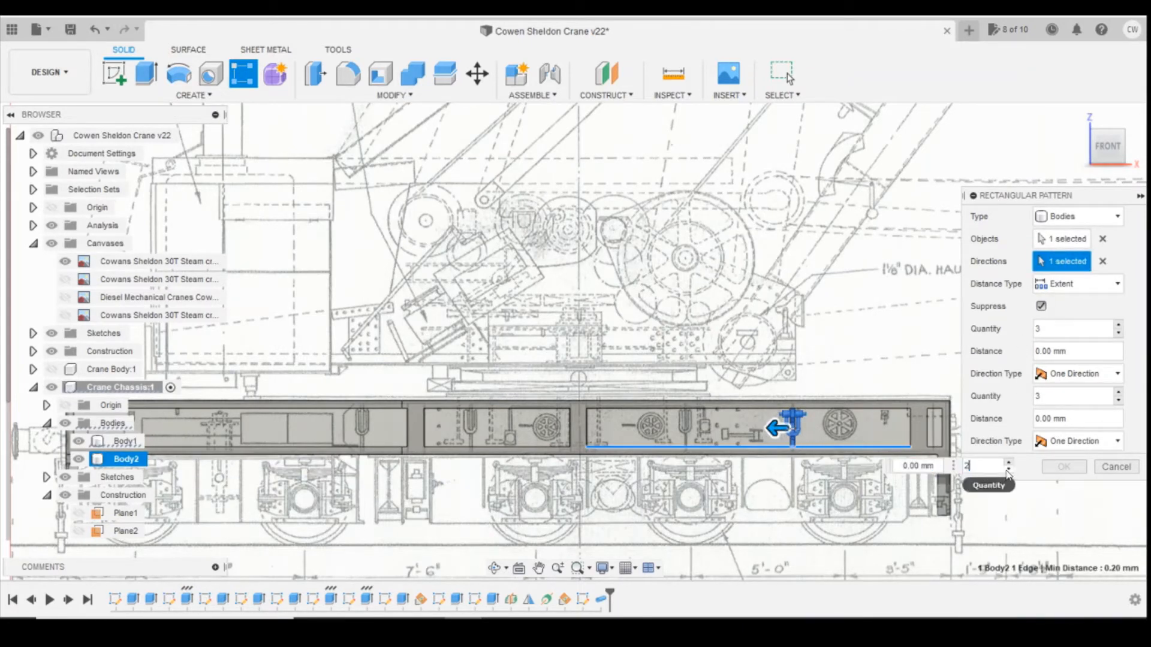
{"action": "left_click_drag", "start_coordinate": [772, 433], "coordinate": [655, 415]}
{"action": "scroll", "coordinate": [693, 435], "scroll_direction": "up", "scroll_amount": 5}
{"action": "scroll", "coordinate": [695, 432], "scroll_direction": "up", "scroll_amount": 3}
{"action": "scroll", "coordinate": [653, 415], "scroll_direction": "down", "scroll_amount": 6}
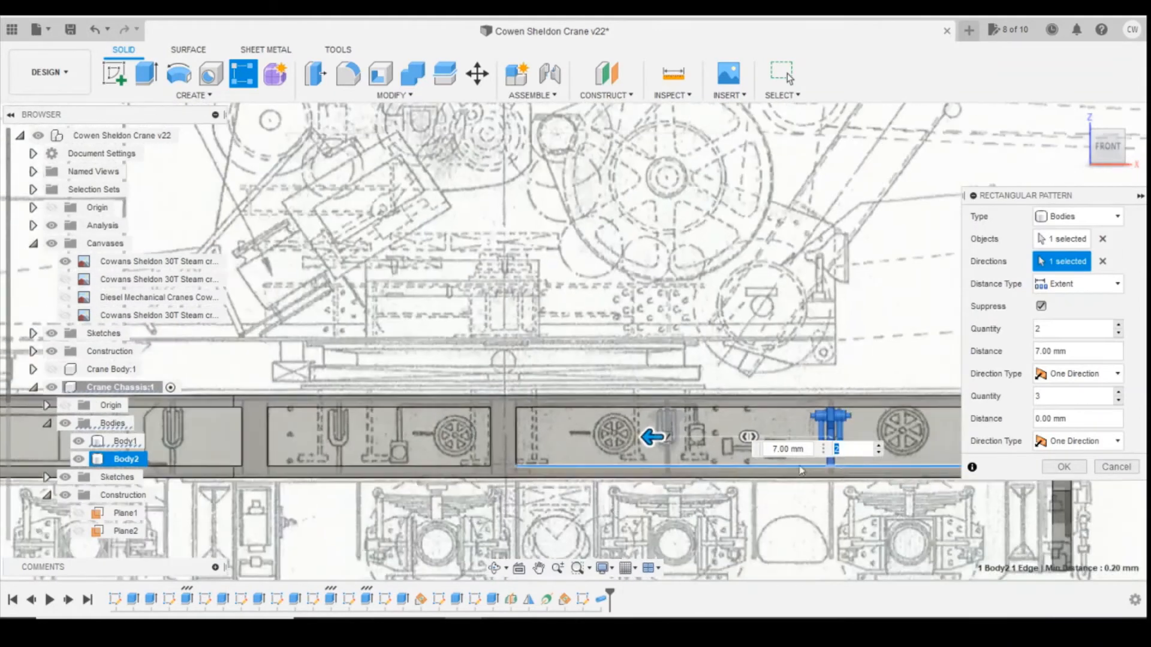
{"action": "left_click", "coordinate": [1063, 467]}
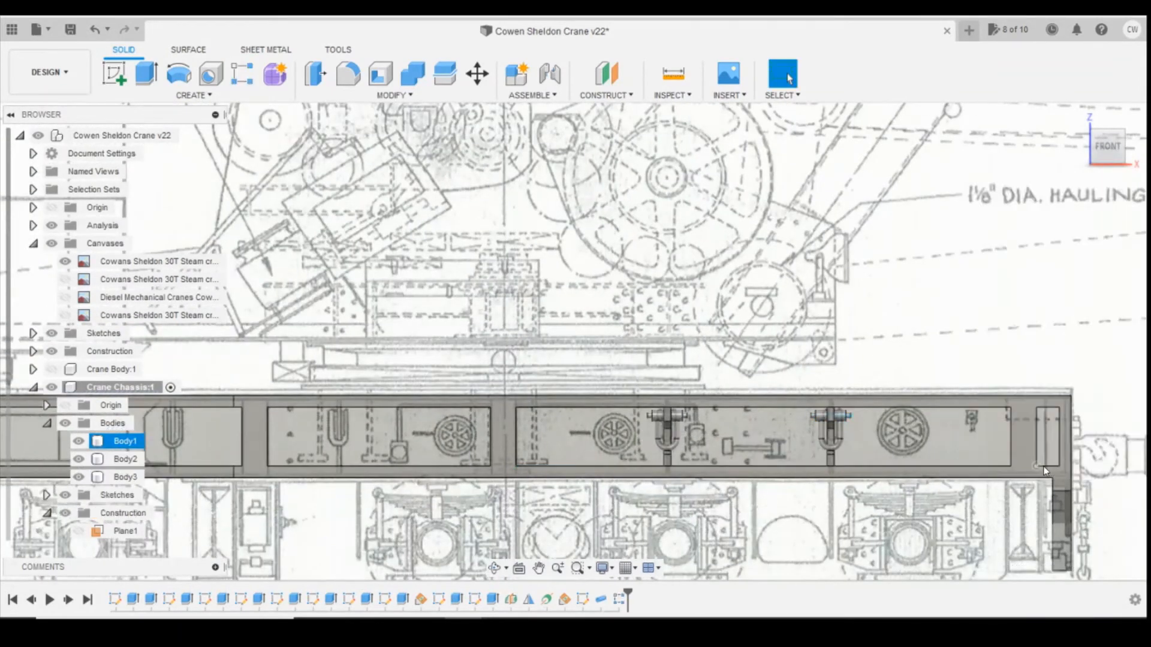
- Create a second rectangular pattern of Body2 along the panel's lower edge, with quantity 2 and distance 21 mm, over the drawing's next shackle
{"action": "left_click", "coordinate": [243, 75]}
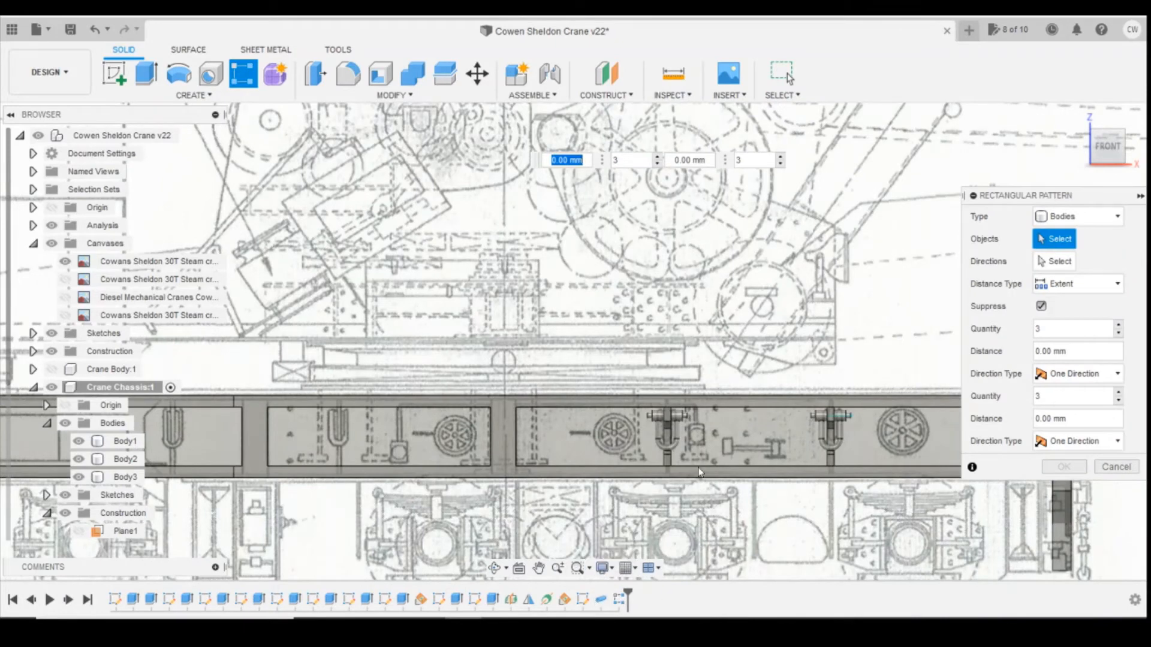
{"action": "left_click", "coordinate": [125, 461]}
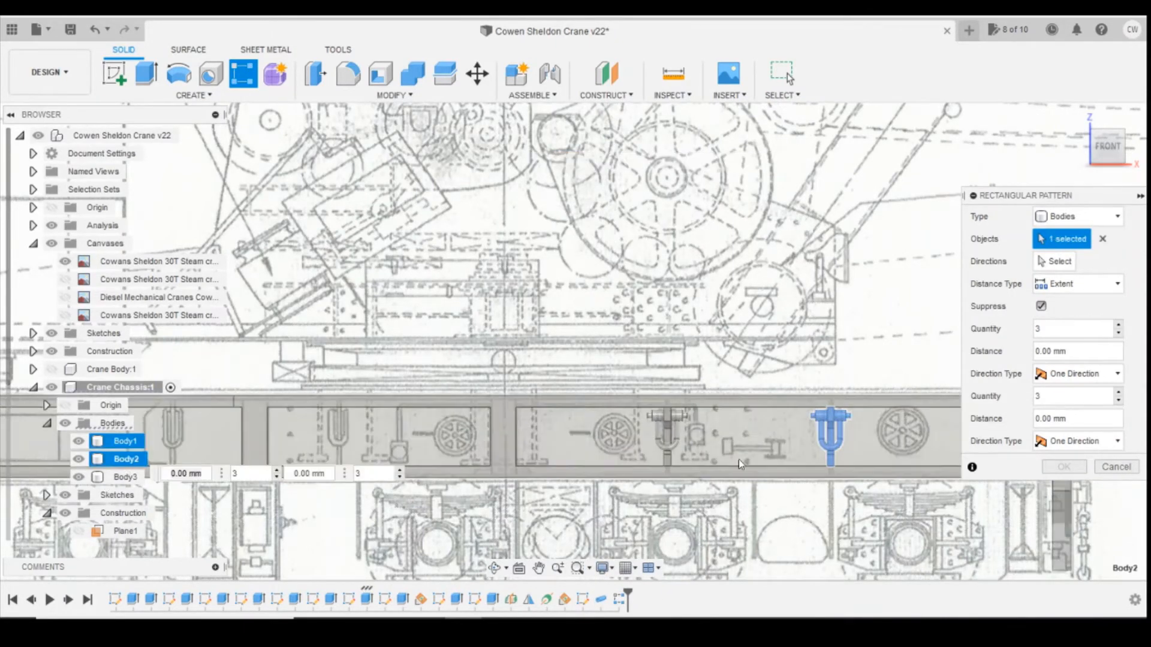
{"action": "left_click", "coordinate": [1045, 261]}
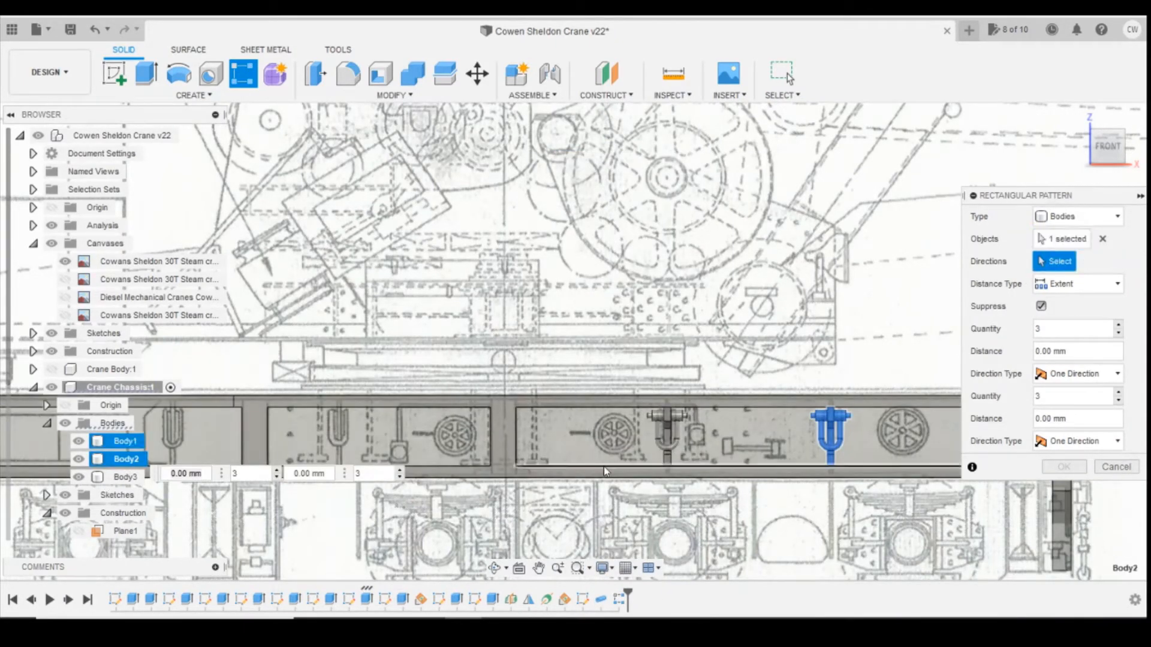
{"action": "left_click", "coordinate": [726, 467]}
{"action": "left_click_drag", "start_coordinate": [794, 463], "coordinate": [390, 472]}
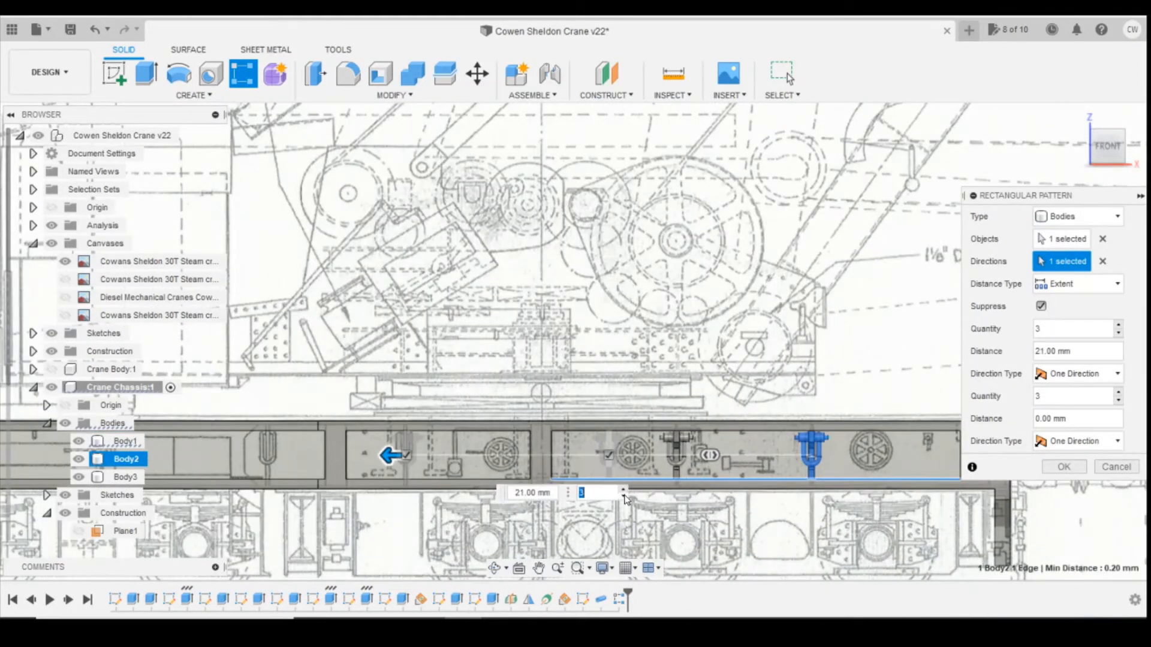
{"action": "scroll", "coordinate": [397, 470], "scroll_direction": "up", "scroll_amount": 3}
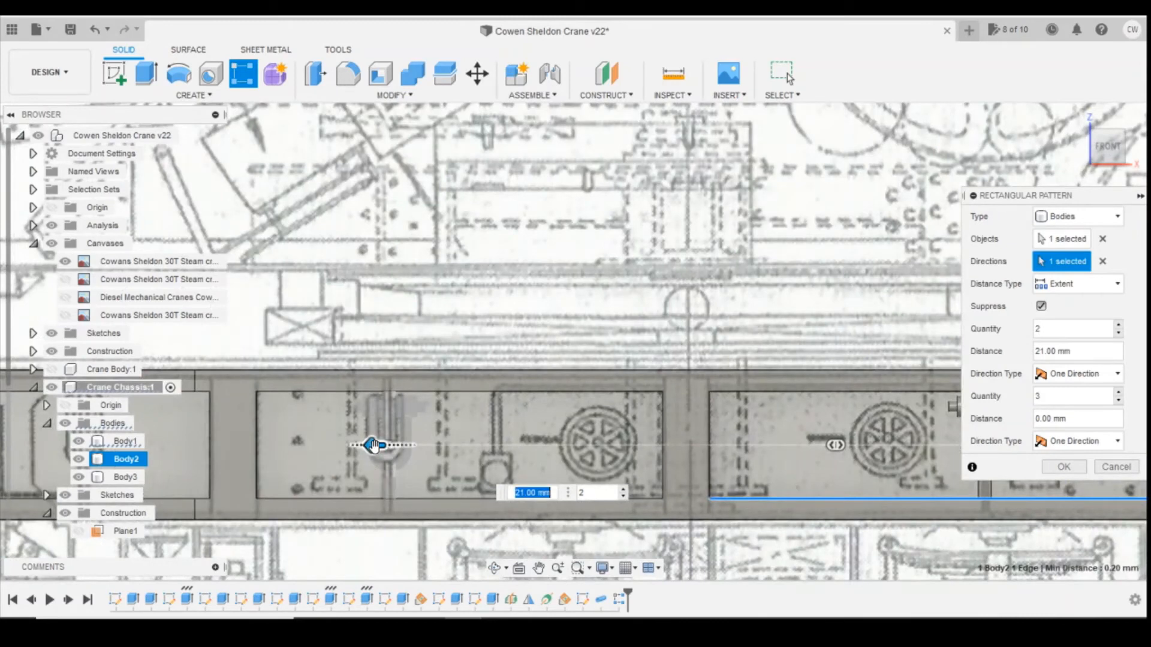
{"action": "scroll", "coordinate": [374, 446], "scroll_direction": "up", "scroll_amount": 3}
{"action": "key", "text": "Tab"}
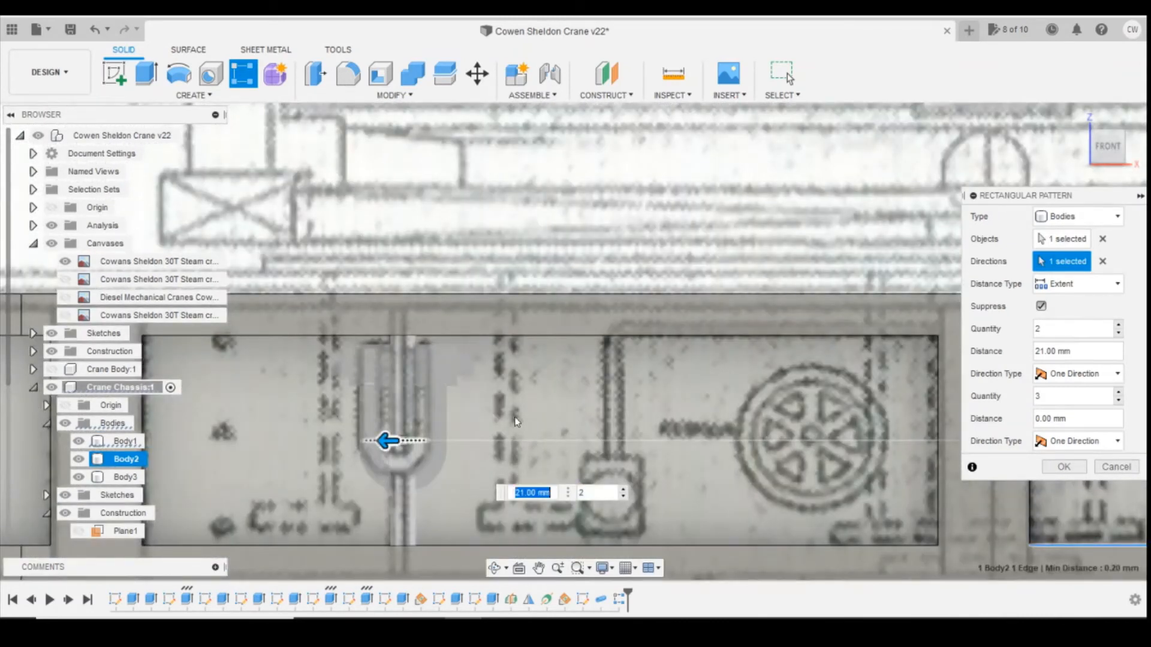
{"action": "scroll", "coordinate": [707, 503], "scroll_direction": "down", "scroll_amount": 4}
{"action": "left_click", "coordinate": [1063, 467]}
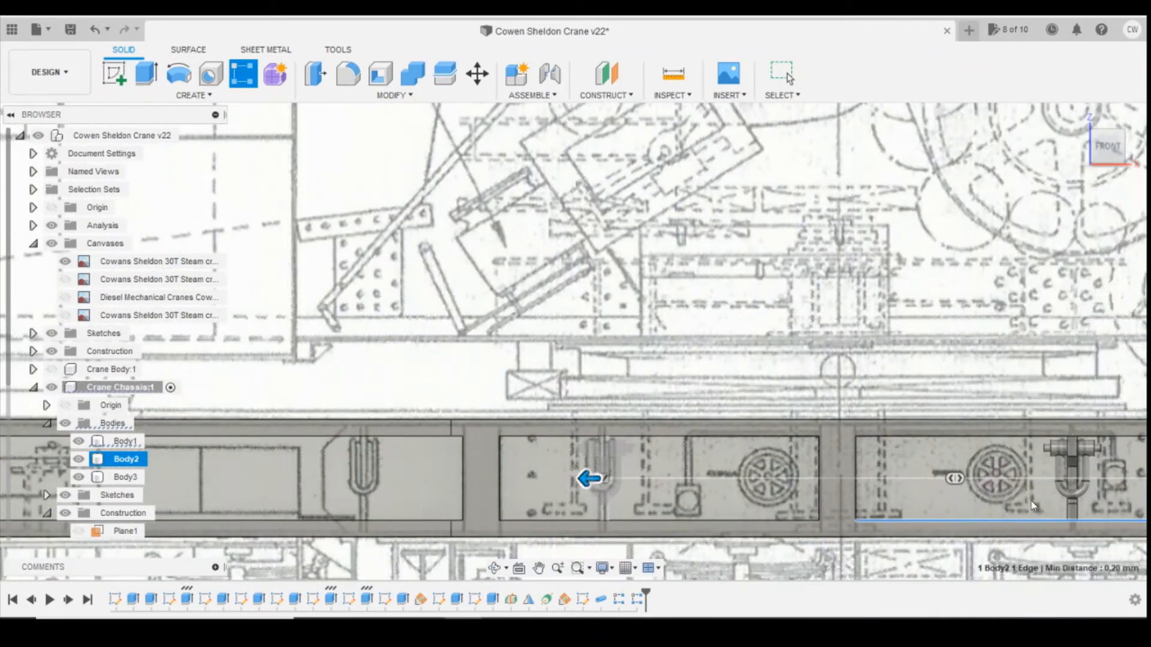
- Create a third rectangular pattern of shackle Body2 along the chassis panel's lower edge, with quantity 2
{"action": "scroll", "coordinate": [693, 512], "scroll_direction": "down", "scroll_amount": 3}
{"action": "scroll", "coordinate": [694, 512], "scroll_direction": "up", "scroll_amount": 1}
{"action": "scroll", "coordinate": [421, 222], "scroll_direction": "down", "scroll_amount": 2}
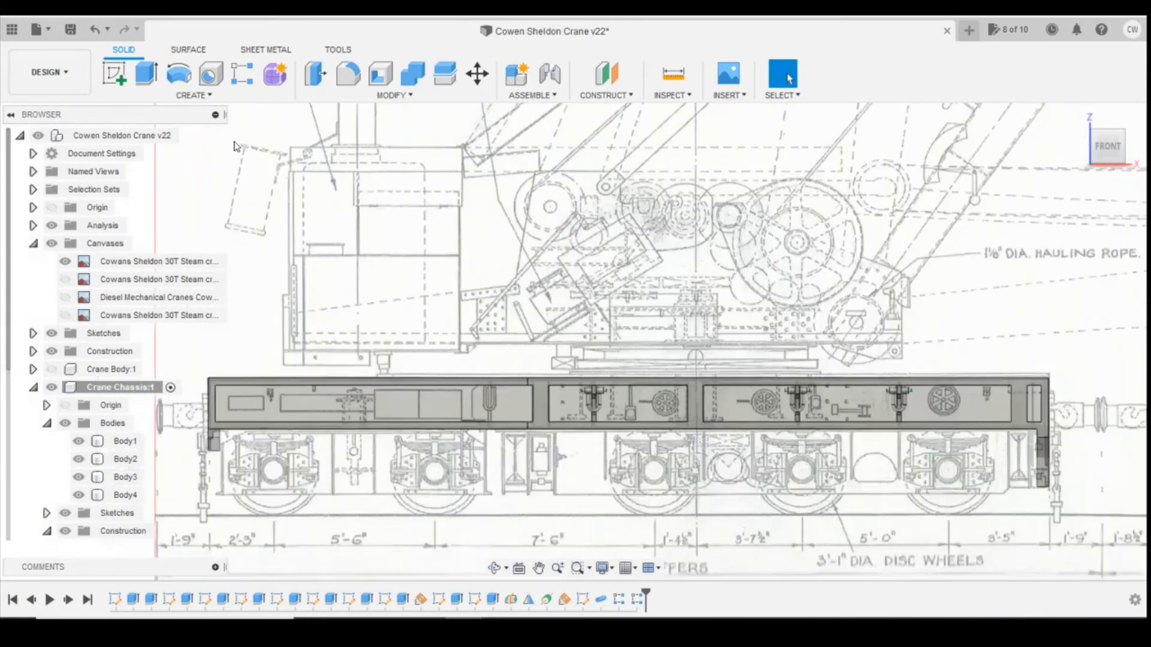
{"action": "left_click", "coordinate": [242, 73]}
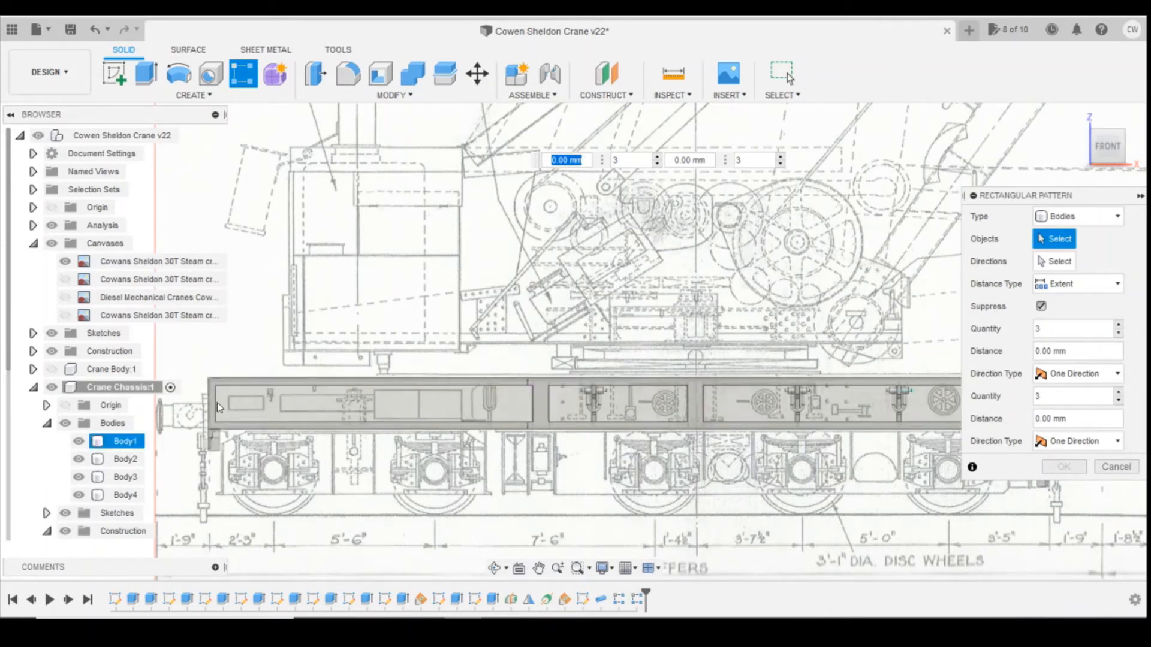
{"action": "left_click", "coordinate": [123, 459]}
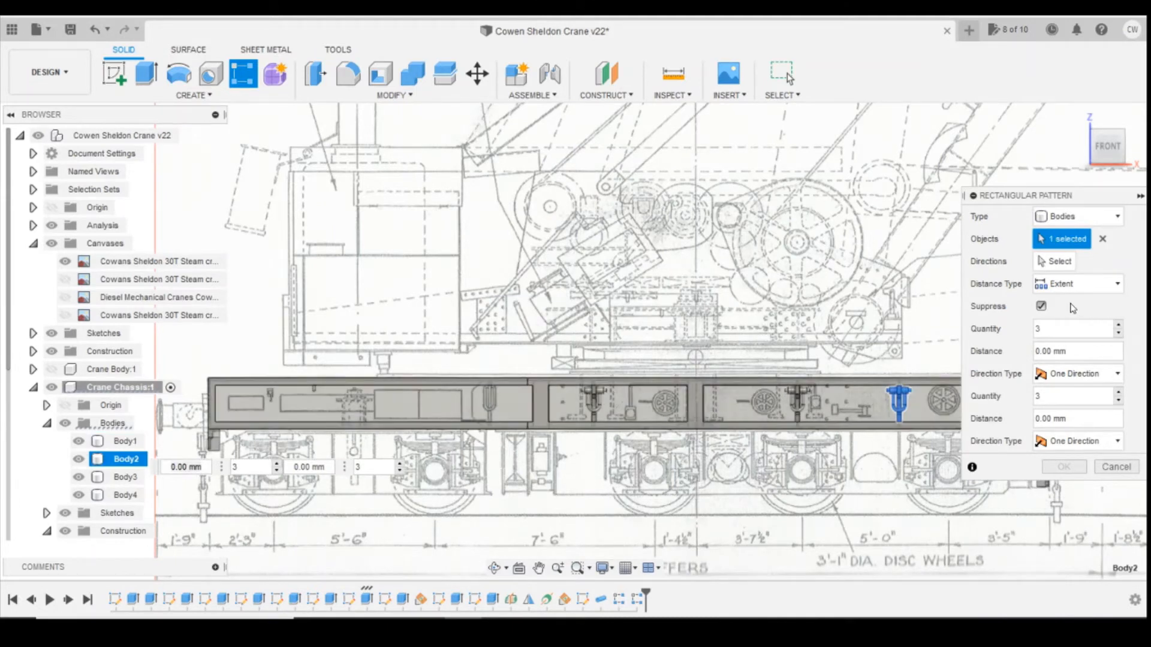
{"action": "left_click", "coordinate": [1055, 261]}
{"action": "left_click", "coordinate": [872, 419]}
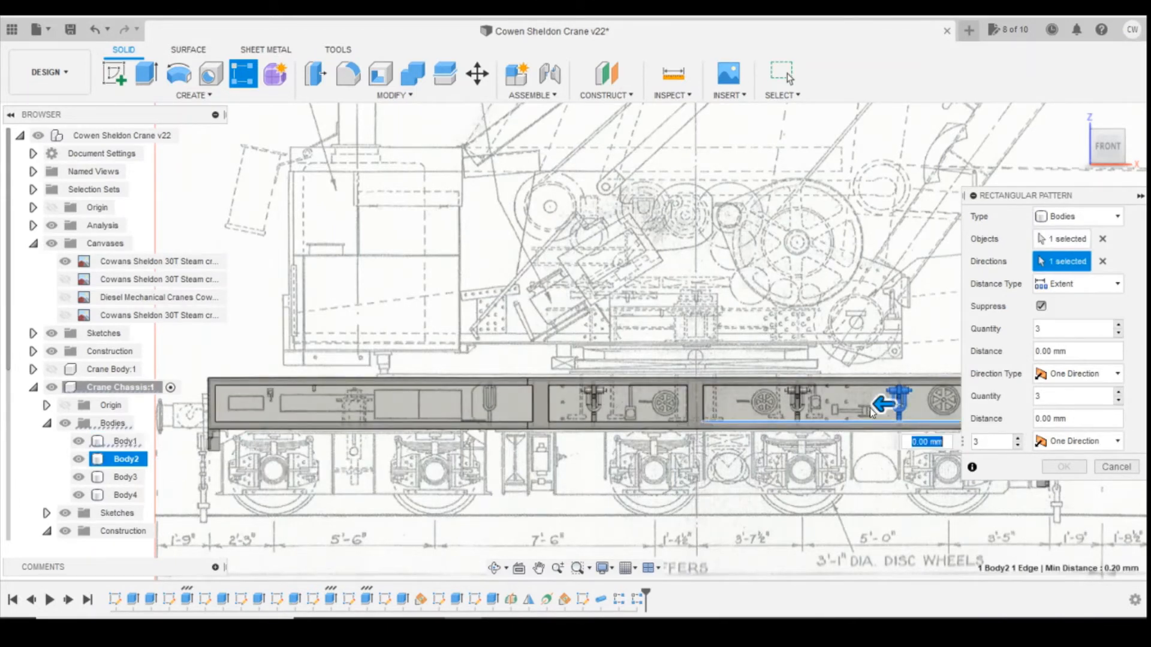
{"action": "left_click_drag", "start_coordinate": [872, 413], "coordinate": [688, 434]}
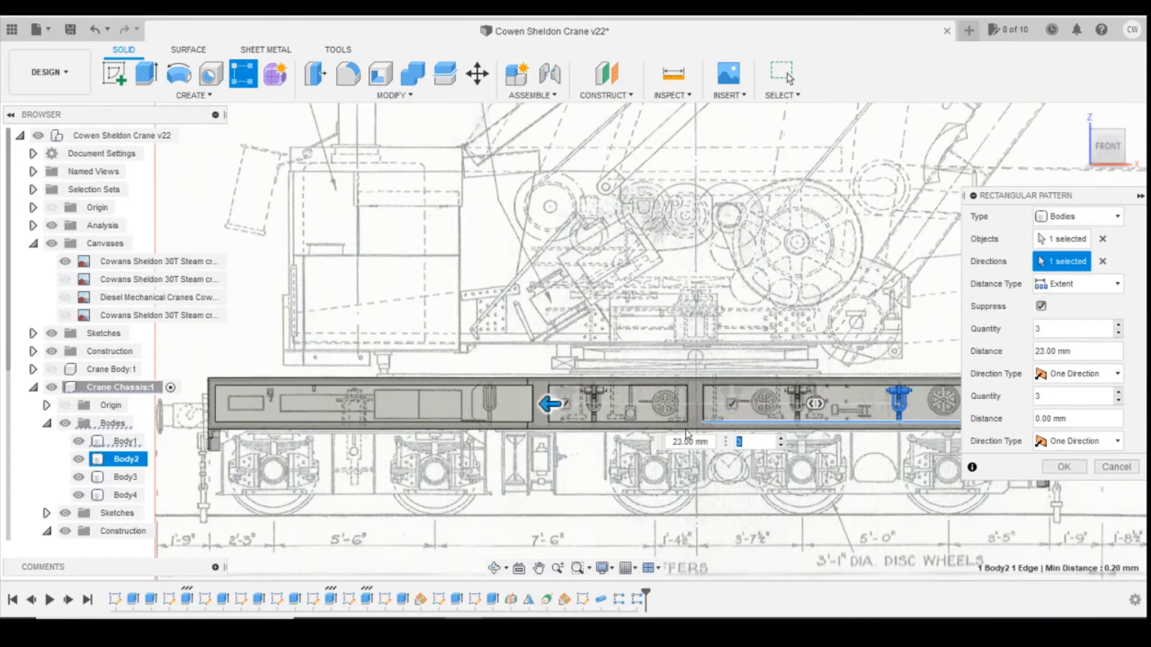
{"action": "left_click", "coordinate": [781, 447]}
- Set the pattern distance to 28.2 mm so the copy aligns with the drawing's shackle left of the panel divider, and apply it
{"action": "scroll", "coordinate": [578, 402], "scroll_direction": "up", "scroll_amount": 3}
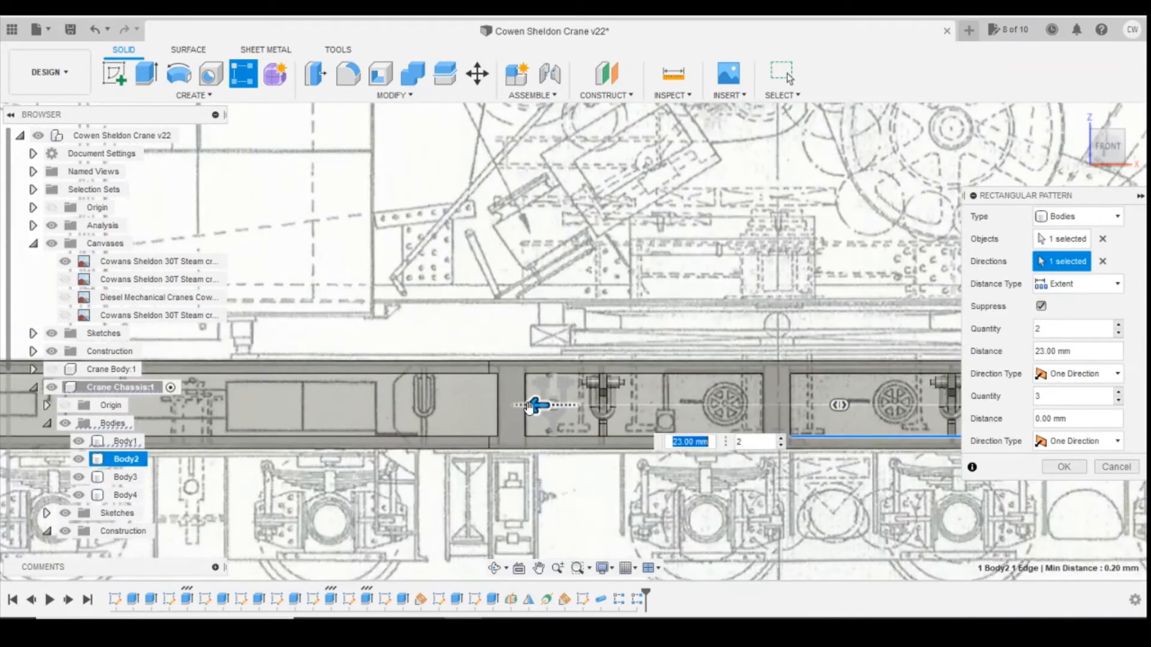
{"action": "left_click_drag", "start_coordinate": [528, 414], "coordinate": [410, 419]}
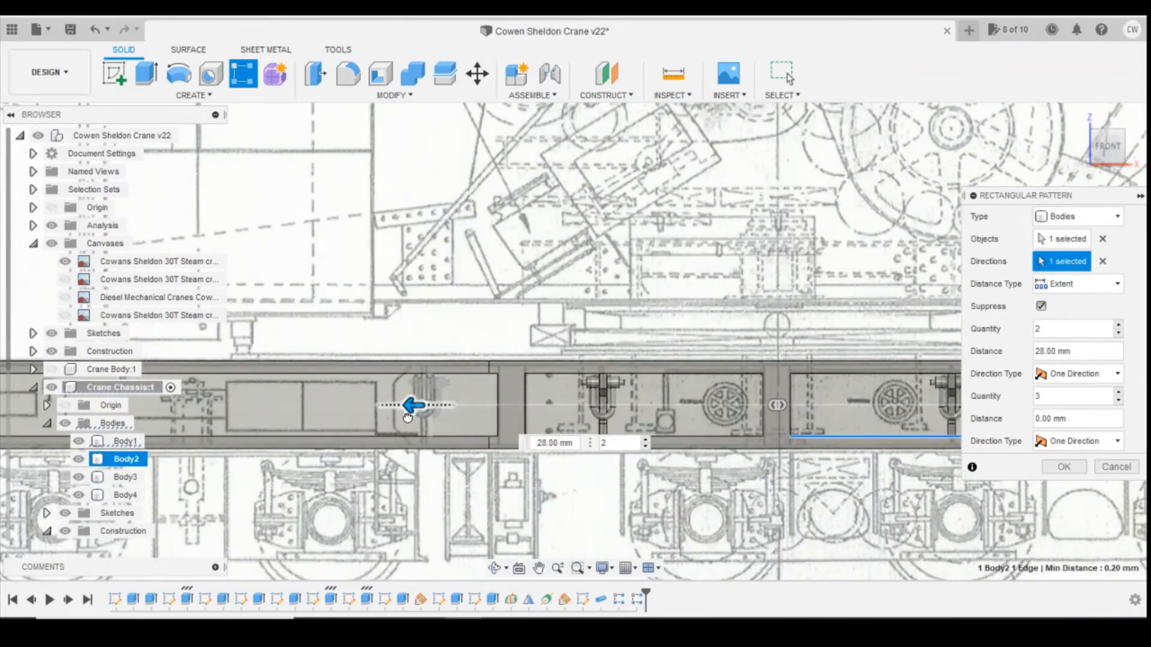
{"action": "scroll", "coordinate": [408, 421], "scroll_direction": "up", "scroll_amount": 2}
{"action": "scroll", "coordinate": [408, 422], "scroll_direction": "up", "scroll_amount": 2}
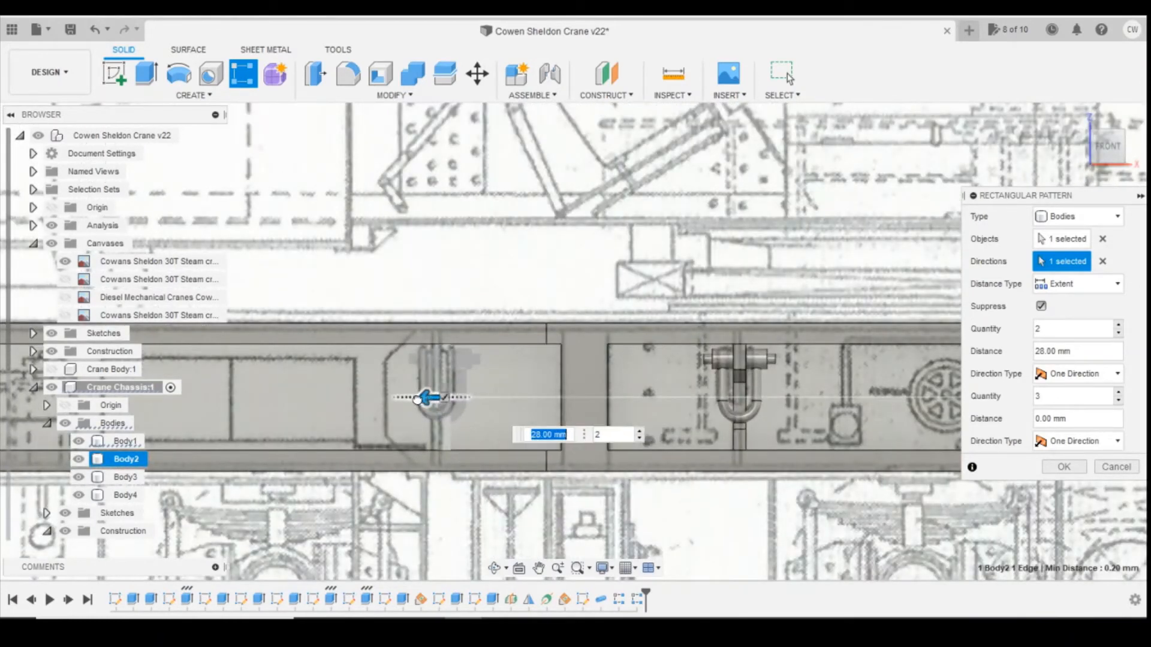
{"action": "scroll", "coordinate": [424, 402], "scroll_direction": "up", "scroll_amount": 4}
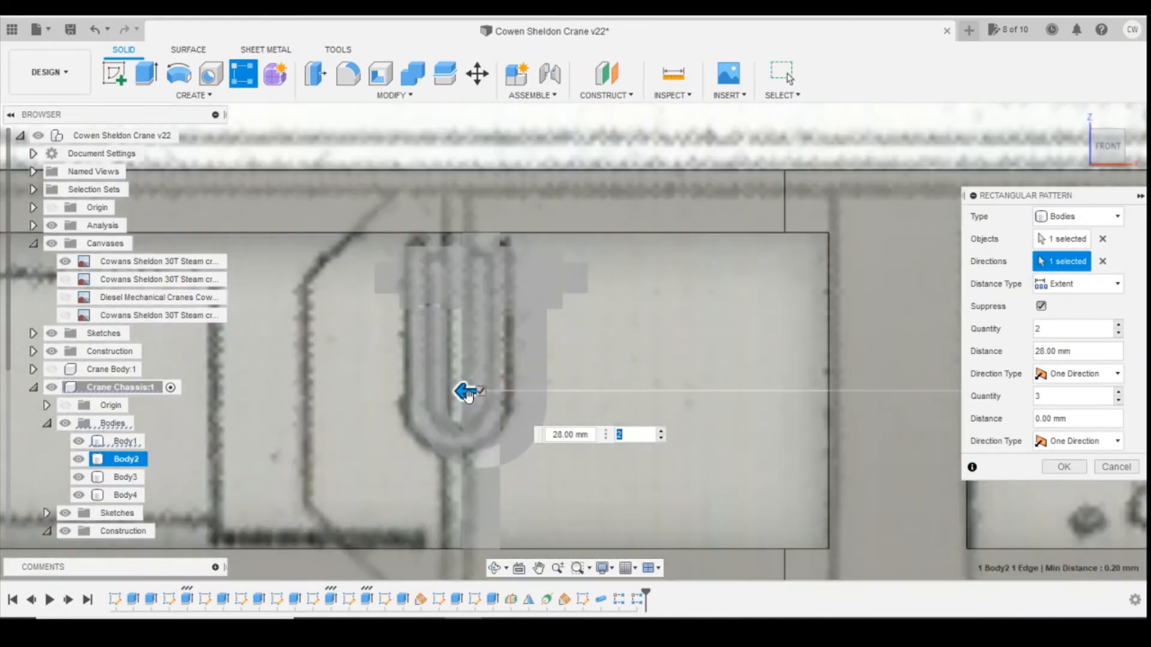
{"action": "left_click_drag", "start_coordinate": [462, 390], "coordinate": [445, 393]}
{"action": "scroll", "coordinate": [486, 432], "scroll_direction": "down", "scroll_amount": 4}
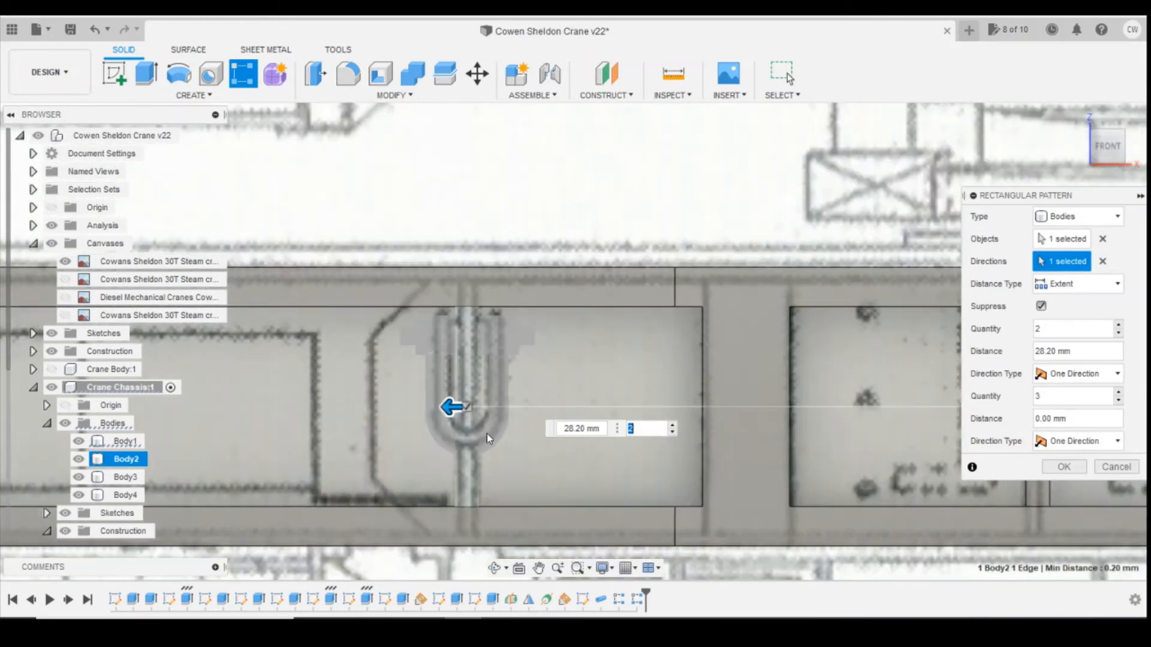
{"action": "scroll", "coordinate": [485, 429], "scroll_direction": "down", "scroll_amount": 5}
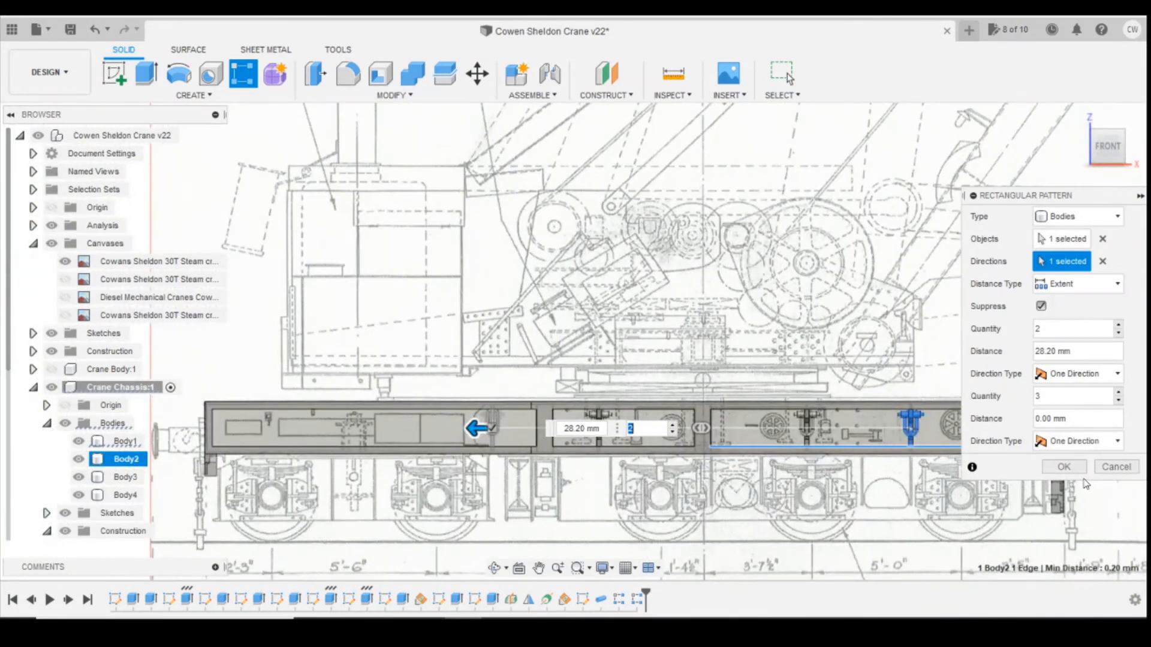
{"action": "left_click", "coordinate": [1064, 468]}
{"action": "left_click", "coordinate": [935, 447]}
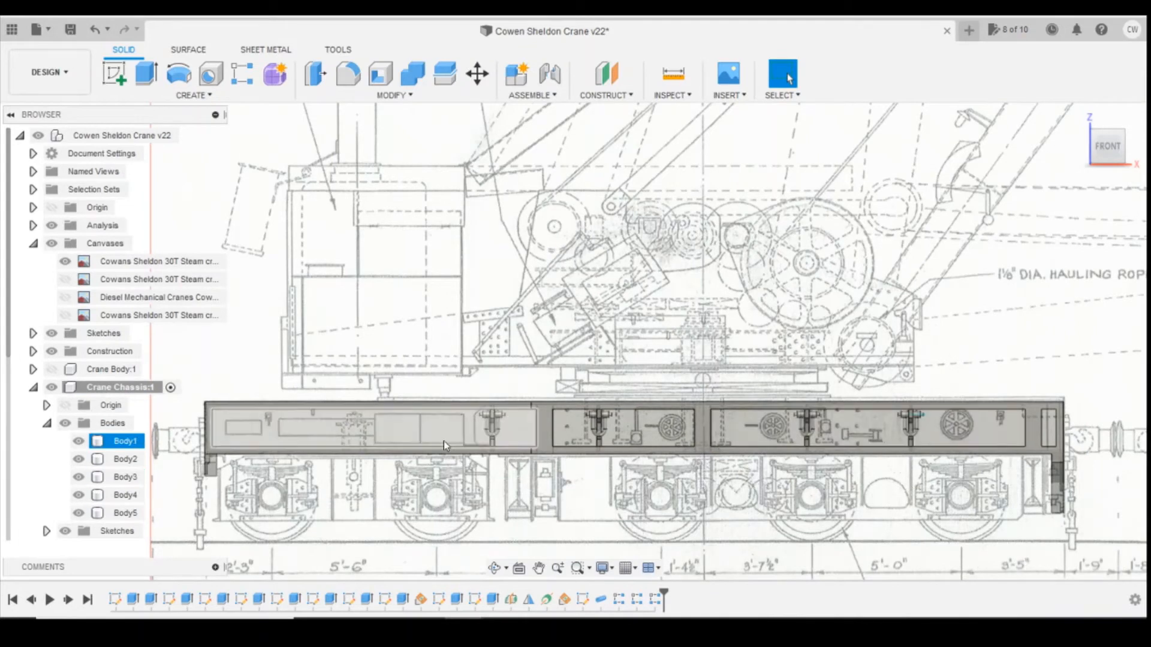
{"action": "left_click", "coordinate": [305, 487]}
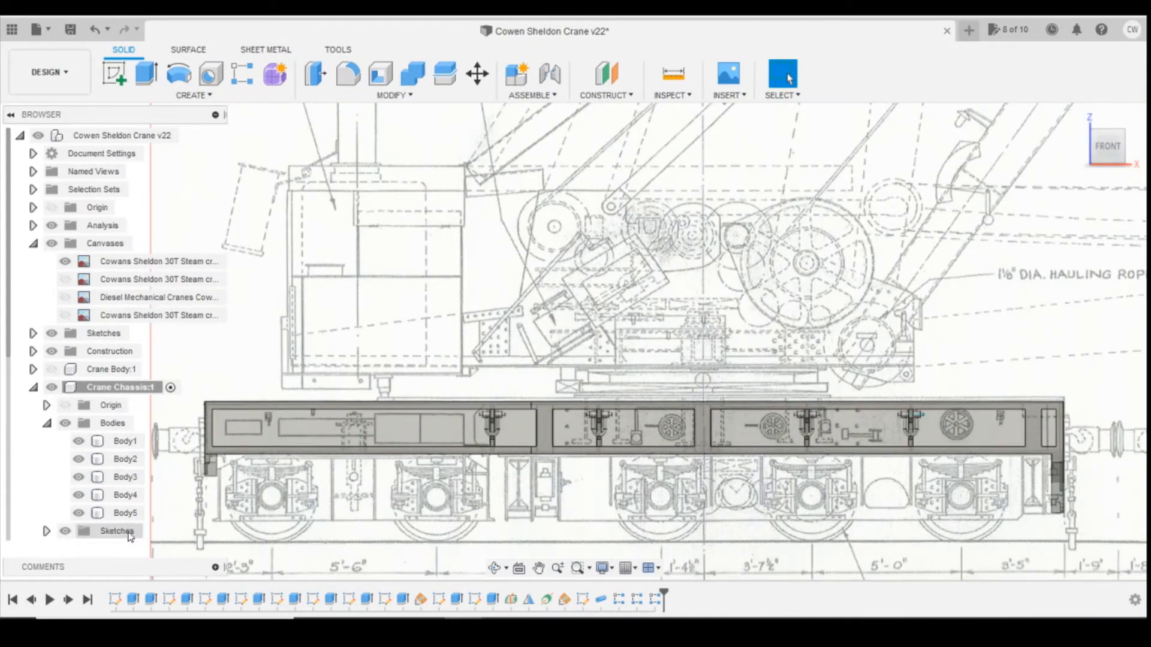
- Join shackle bodies Body2 through Body5 to the chassis target Body1 with Combine
{"action": "left_click", "coordinate": [409, 82]}
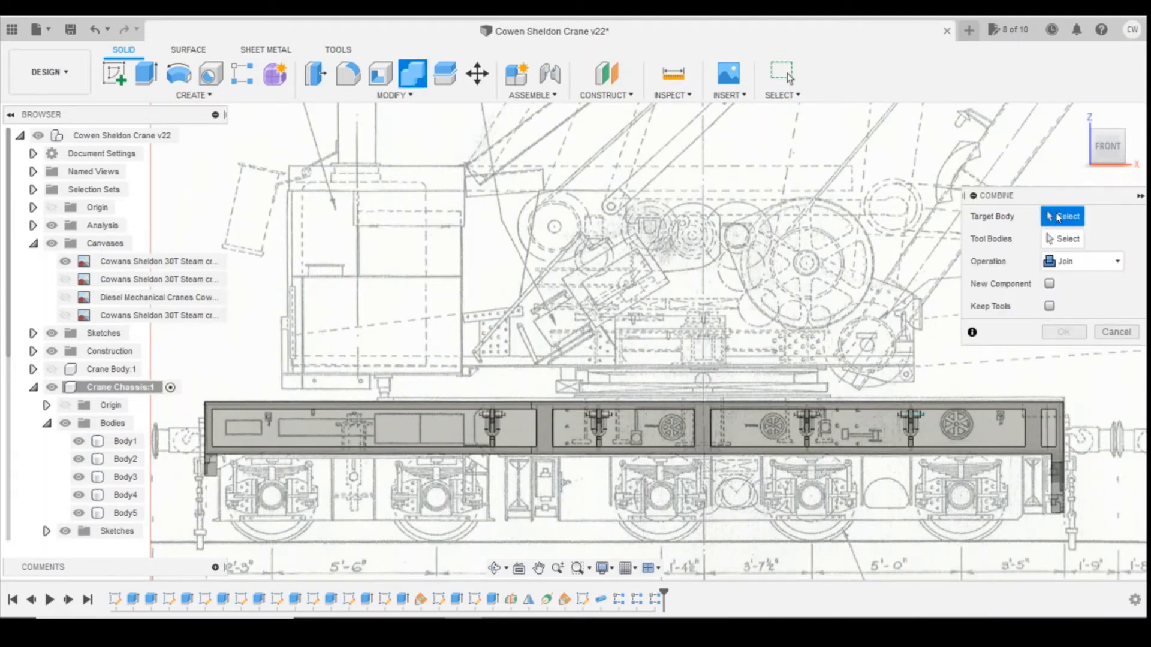
{"action": "left_click", "coordinate": [125, 445]}
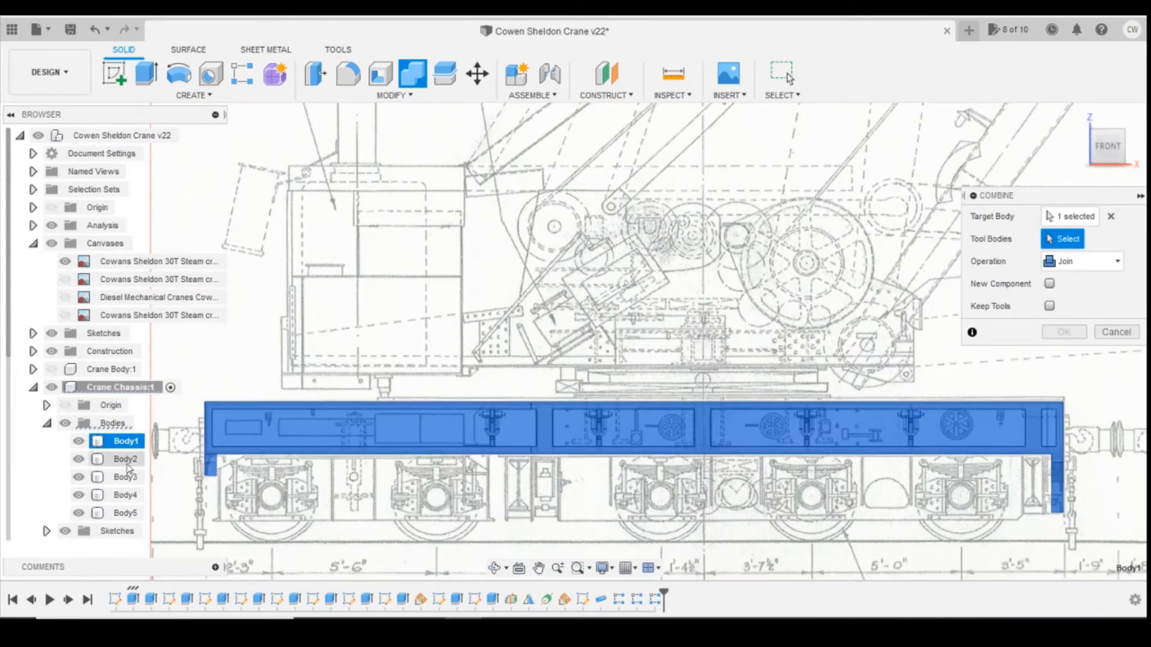
{"action": "left_click", "coordinate": [125, 460]}
{"action": "left_click", "coordinate": [126, 513], "text": "shift"}
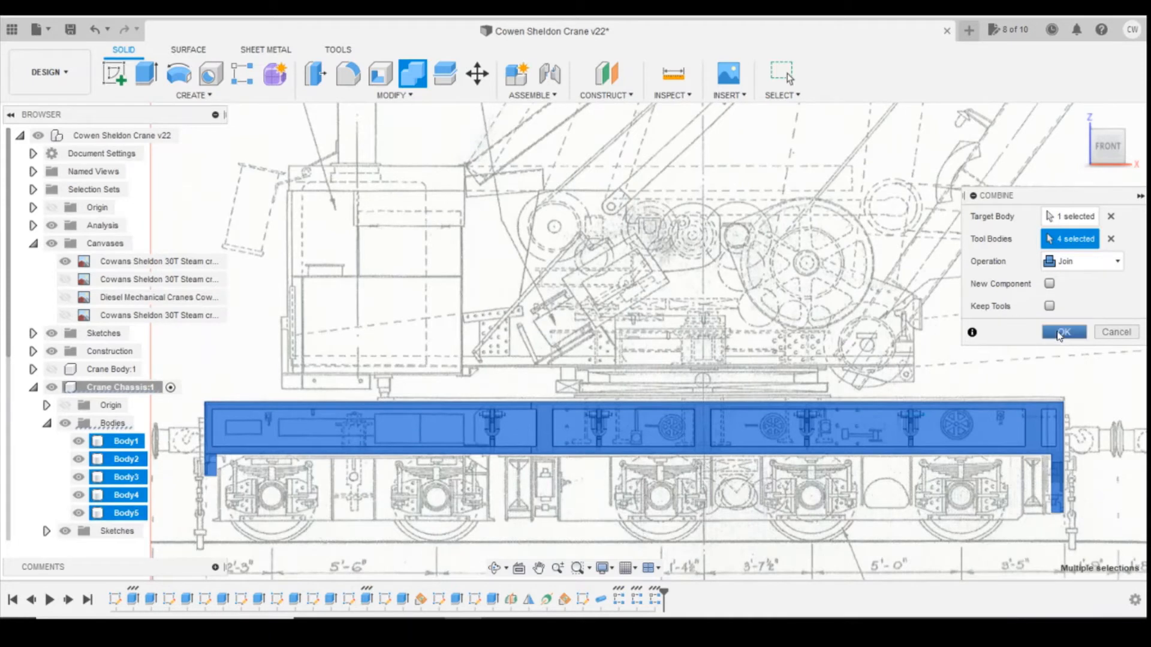
{"action": "left_click", "coordinate": [1064, 332]}
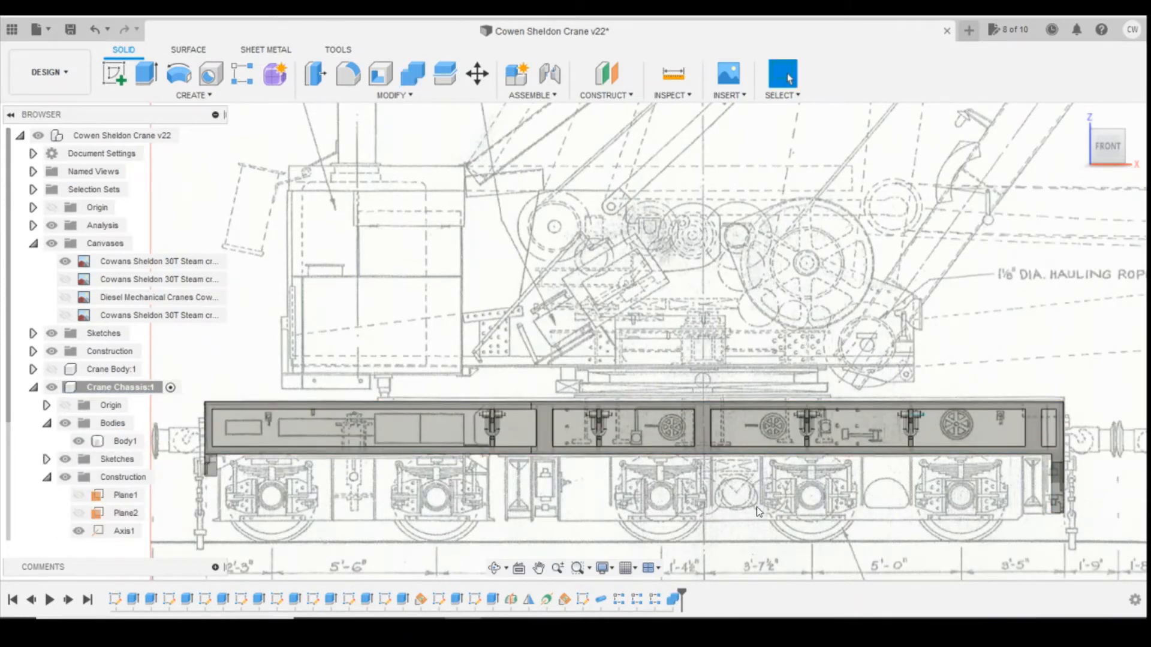
- Start a sketch on the chassis panel face and draw a 0.3 mm diameter circle near the drawing's lower rivet between two shackles
{"action": "scroll", "coordinate": [758, 511], "scroll_direction": "down", "scroll_amount": 3}
{"action": "scroll", "coordinate": [1007, 274], "scroll_direction": "up", "scroll_amount": 5}
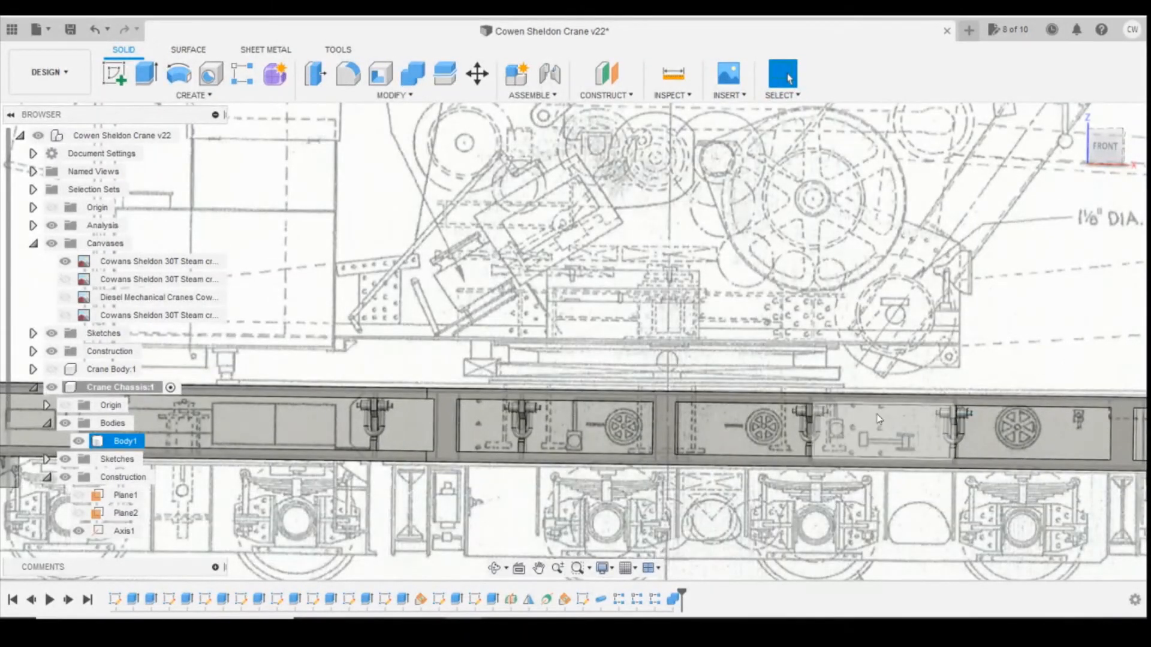
{"action": "left_click", "coordinate": [124, 63]}
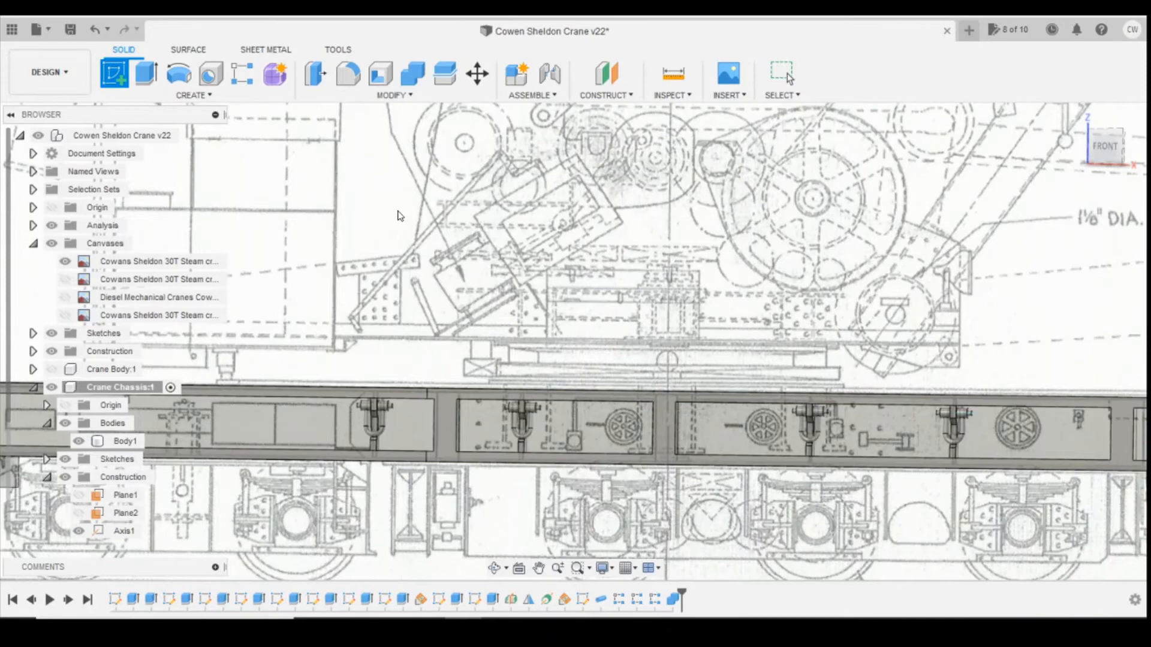
{"action": "left_click", "coordinate": [869, 430]}
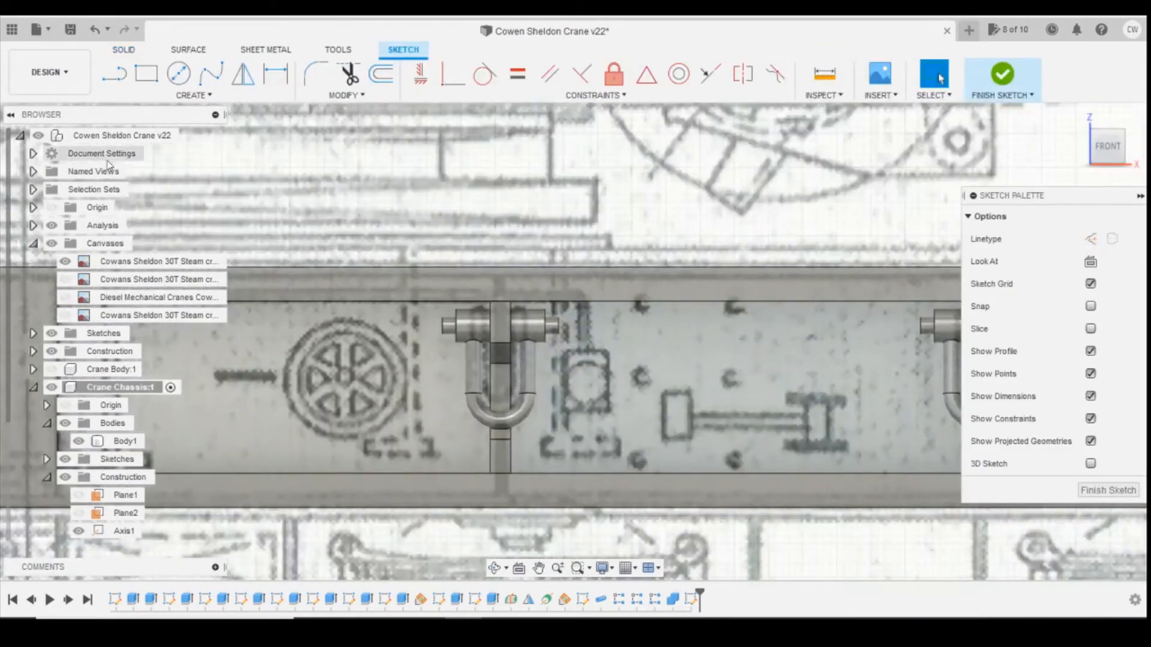
{"action": "left_click", "coordinate": [178, 73]}
{"action": "scroll", "coordinate": [736, 309], "scroll_direction": "up", "scroll_amount": 3}
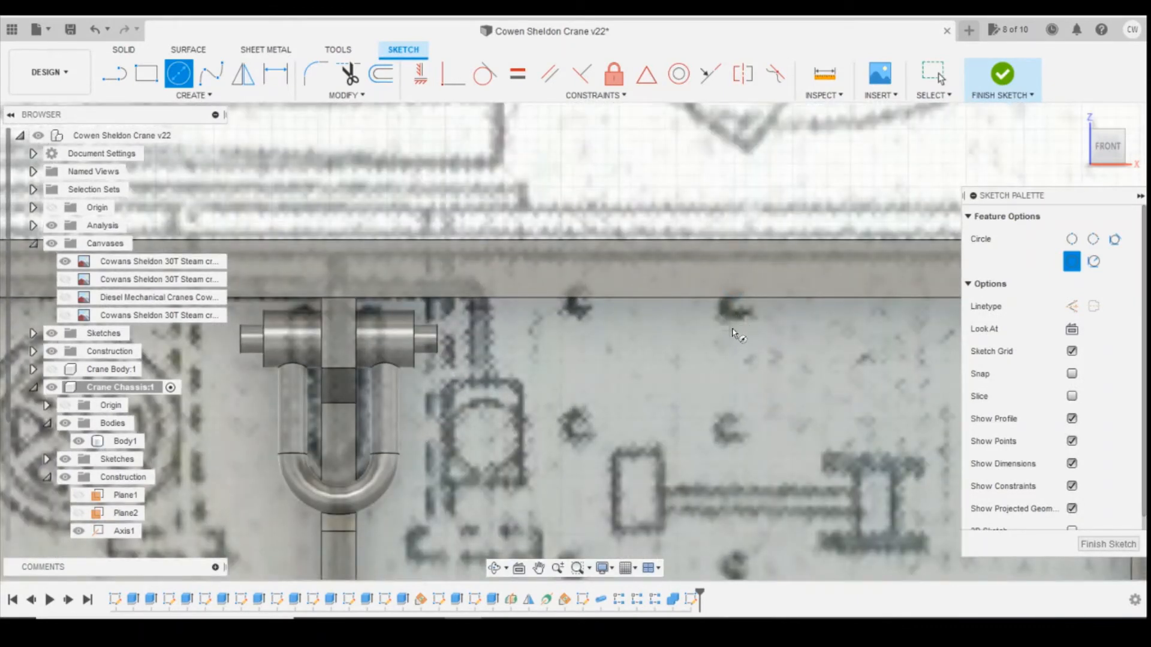
{"action": "scroll", "coordinate": [736, 305], "scroll_direction": "down", "scroll_amount": 5}
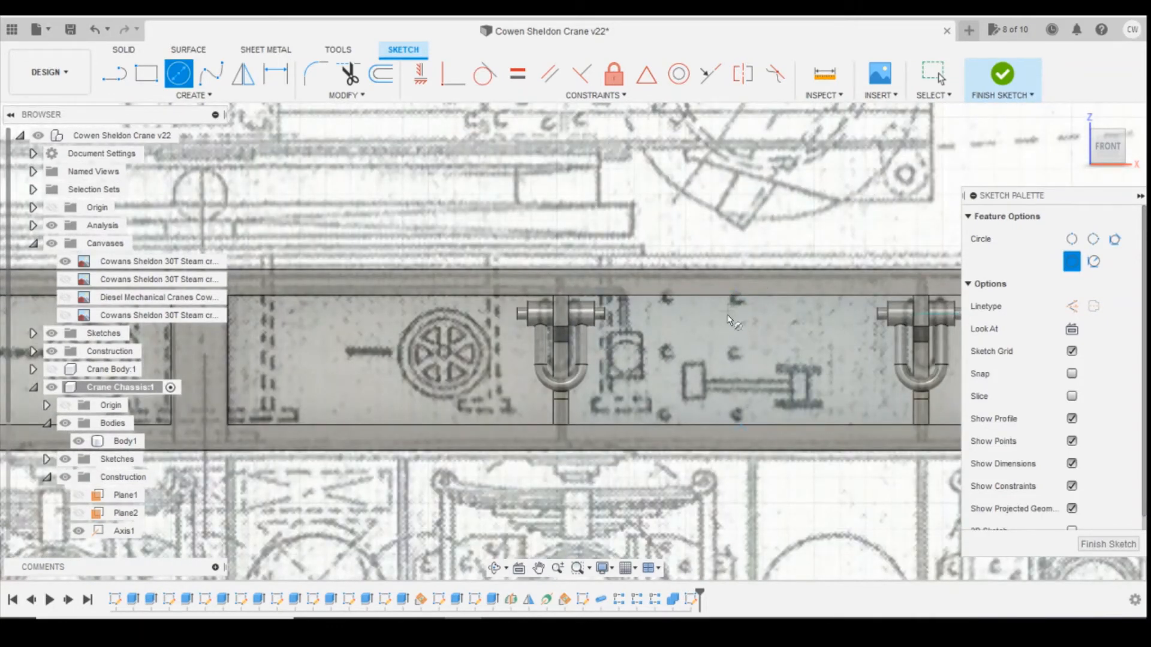
{"action": "scroll", "coordinate": [743, 400], "scroll_direction": "up", "scroll_amount": 1}
{"action": "scroll", "coordinate": [736, 414], "scroll_direction": "up", "scroll_amount": 3}
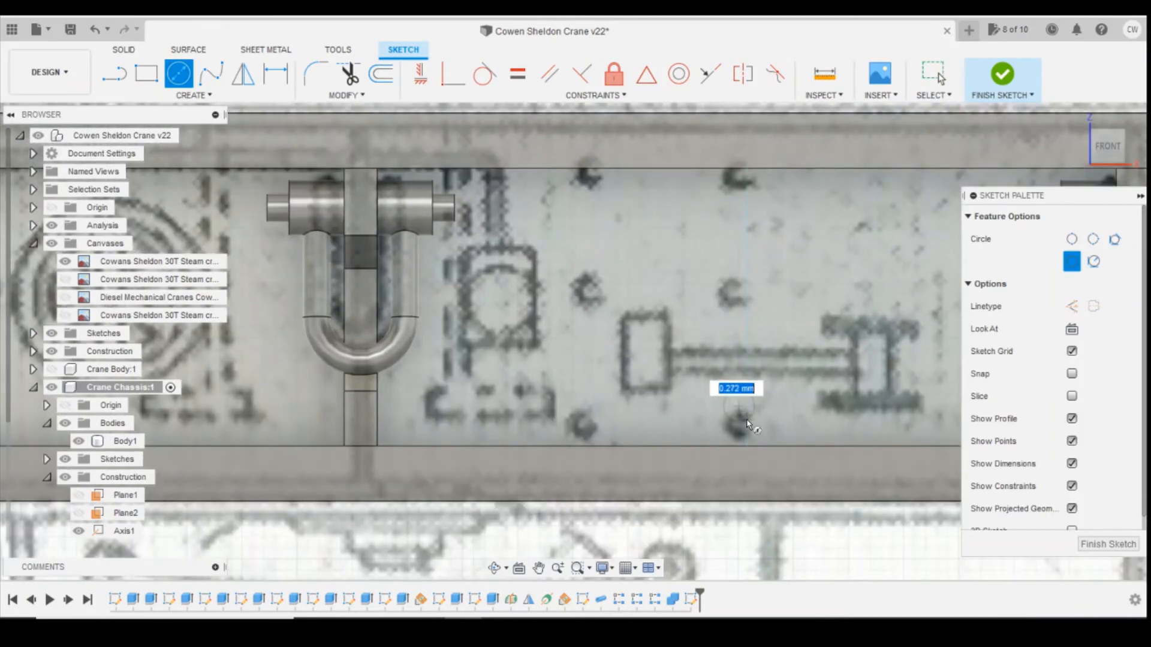
{"action": "type", "text": "0.3"}
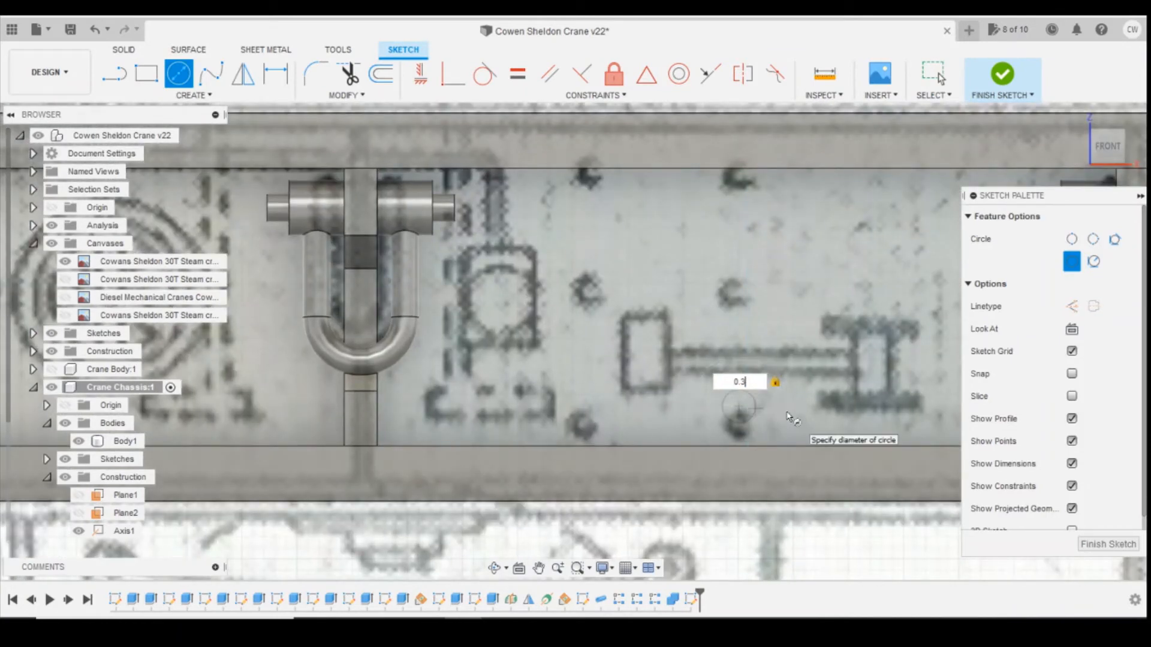
{"action": "key", "text": "Return"}
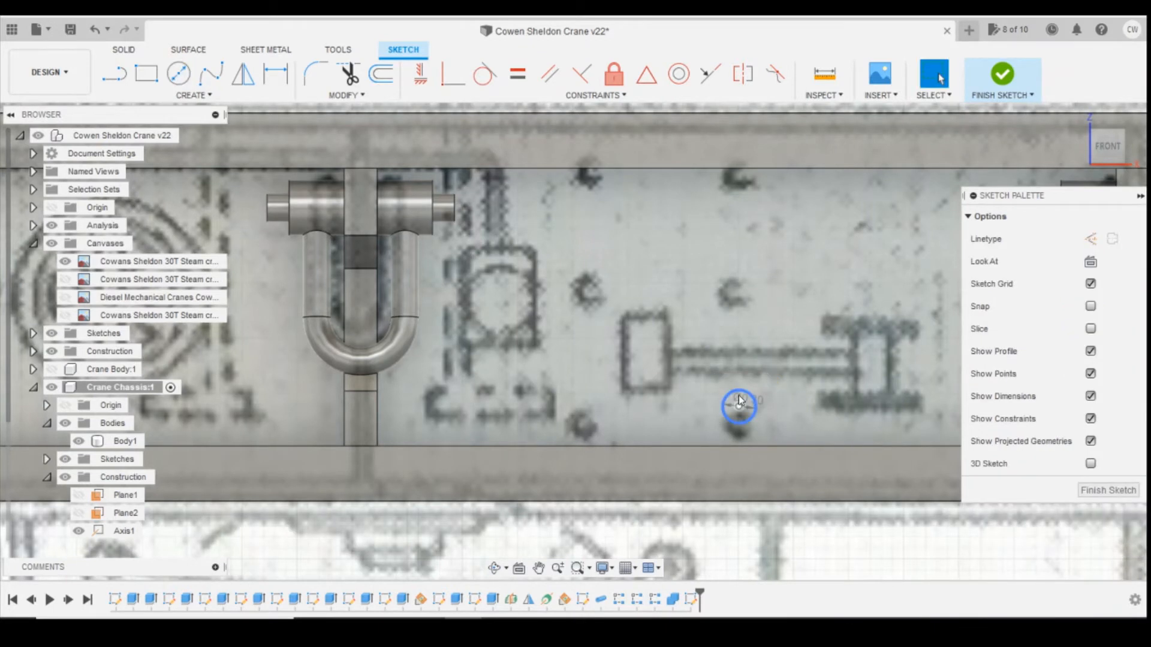
- Dimension the circle's centre 0.3 mm above the panel's lower edge
{"action": "key", "text": "d"}
{"action": "left_click", "coordinate": [739, 409]}
{"action": "left_click", "coordinate": [736, 444]}
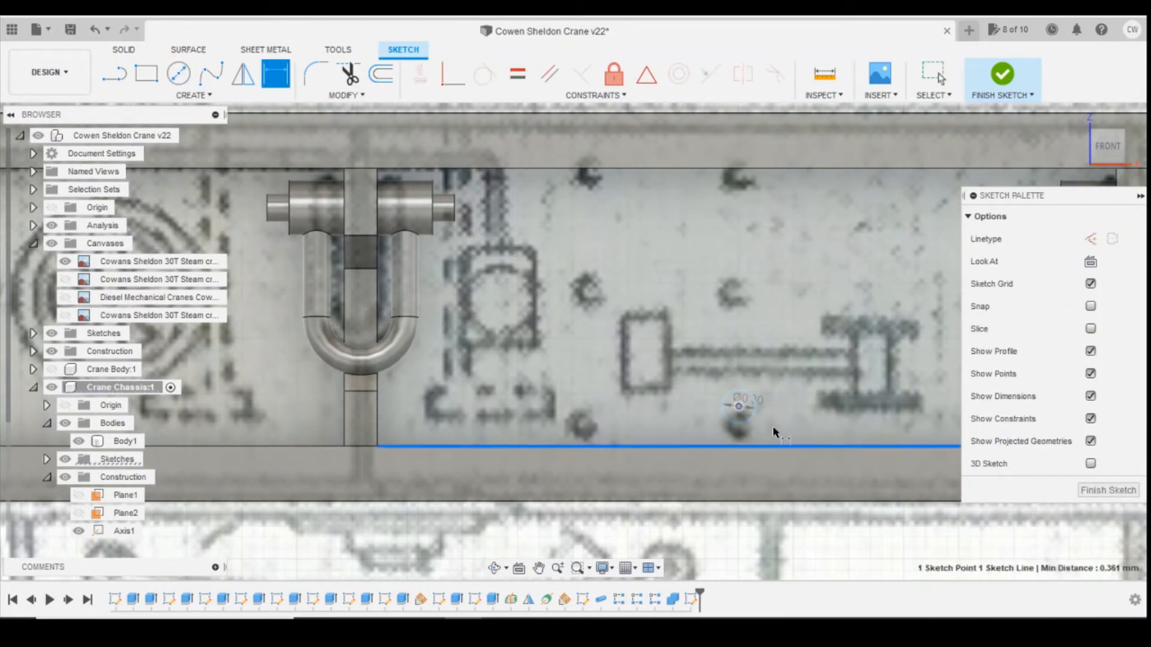
{"action": "left_click", "coordinate": [788, 425]}
{"action": "type", "text": "0.3"}
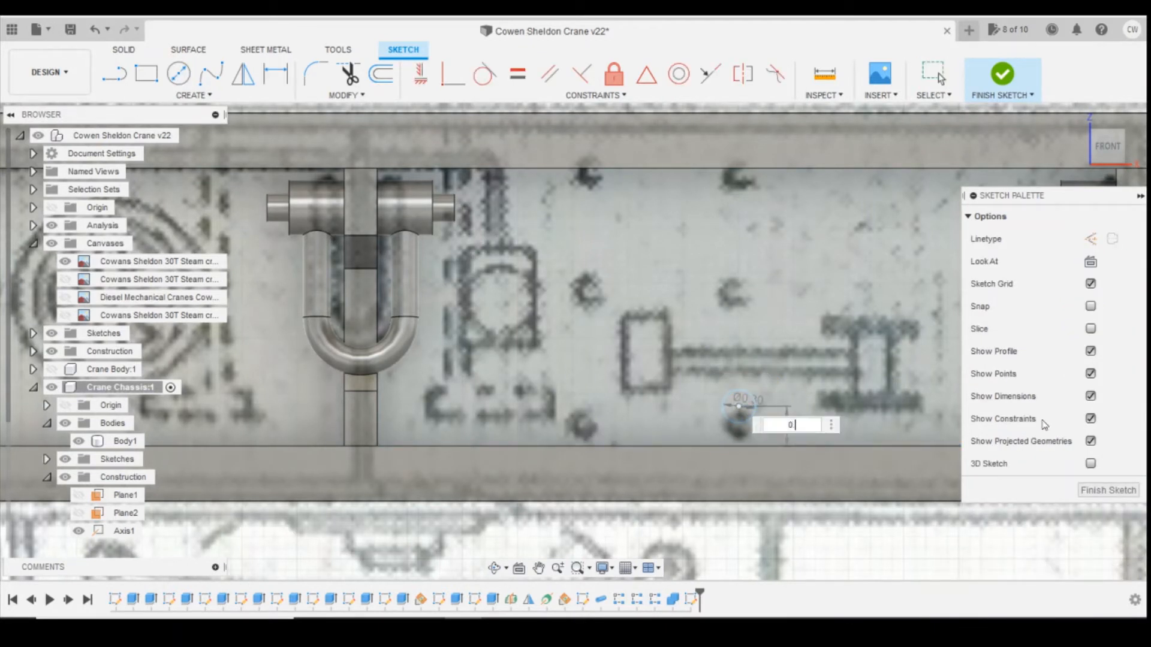
{"action": "key", "text": "Return"}
{"action": "key", "text": "Escape"}
- Extrude the circle profile from the panel face to form a rivet on the chassis body
{"action": "scroll", "coordinate": [828, 406], "scroll_direction": "up", "scroll_amount": 2}
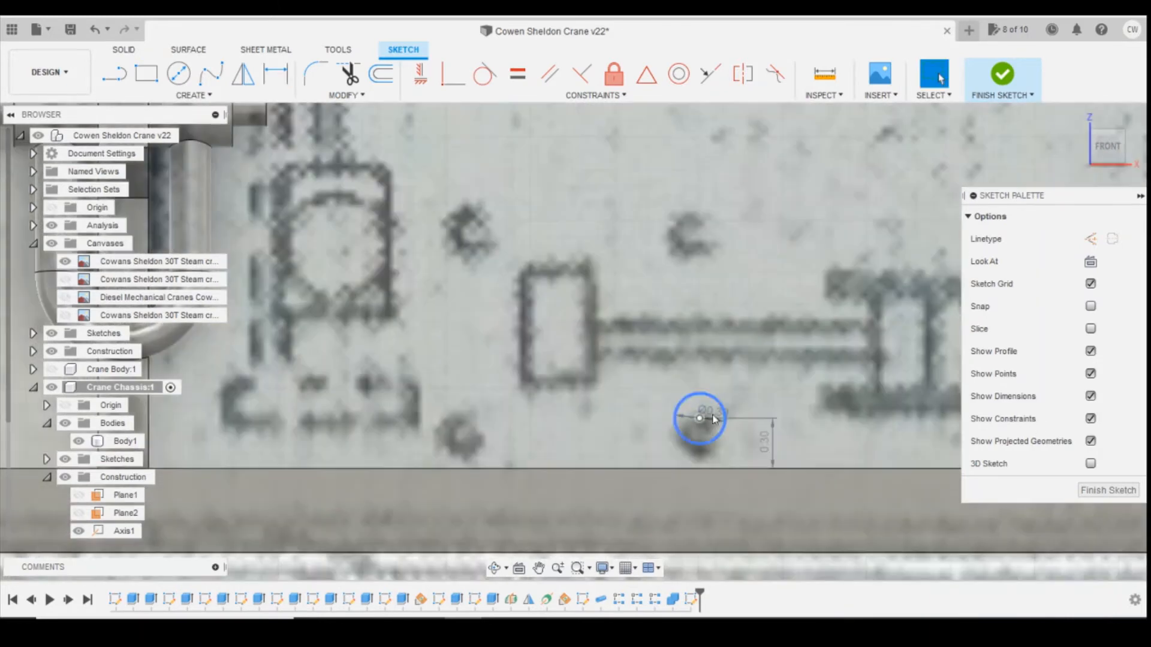
{"action": "right_click", "coordinate": [696, 412]}
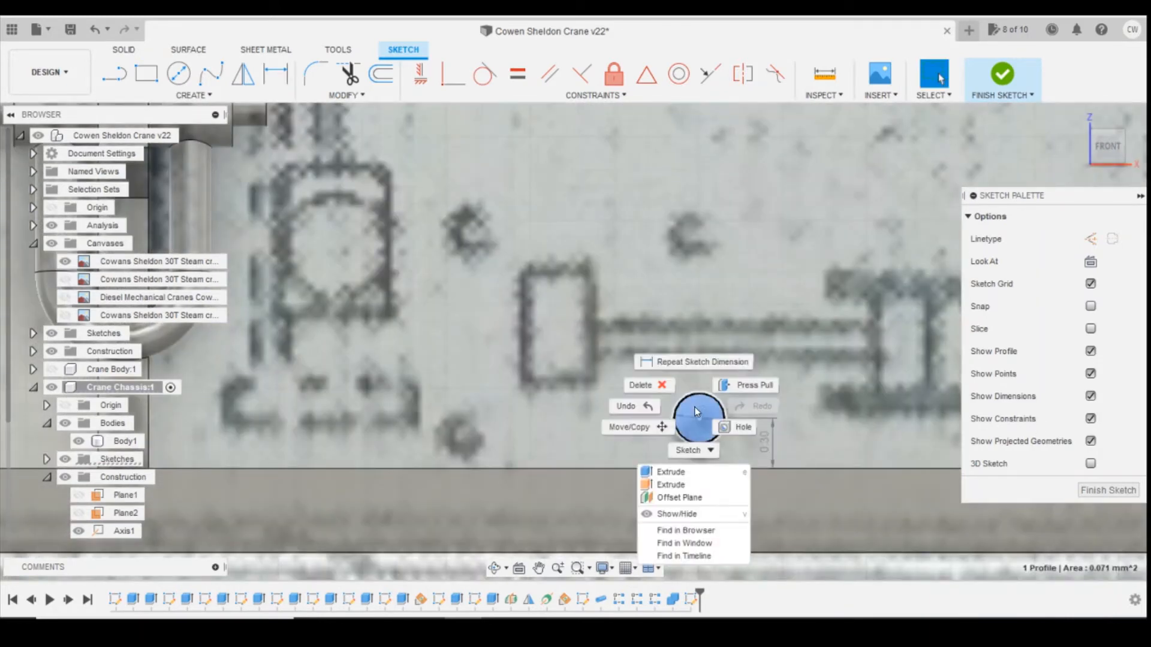
{"action": "left_click", "coordinate": [696, 468]}
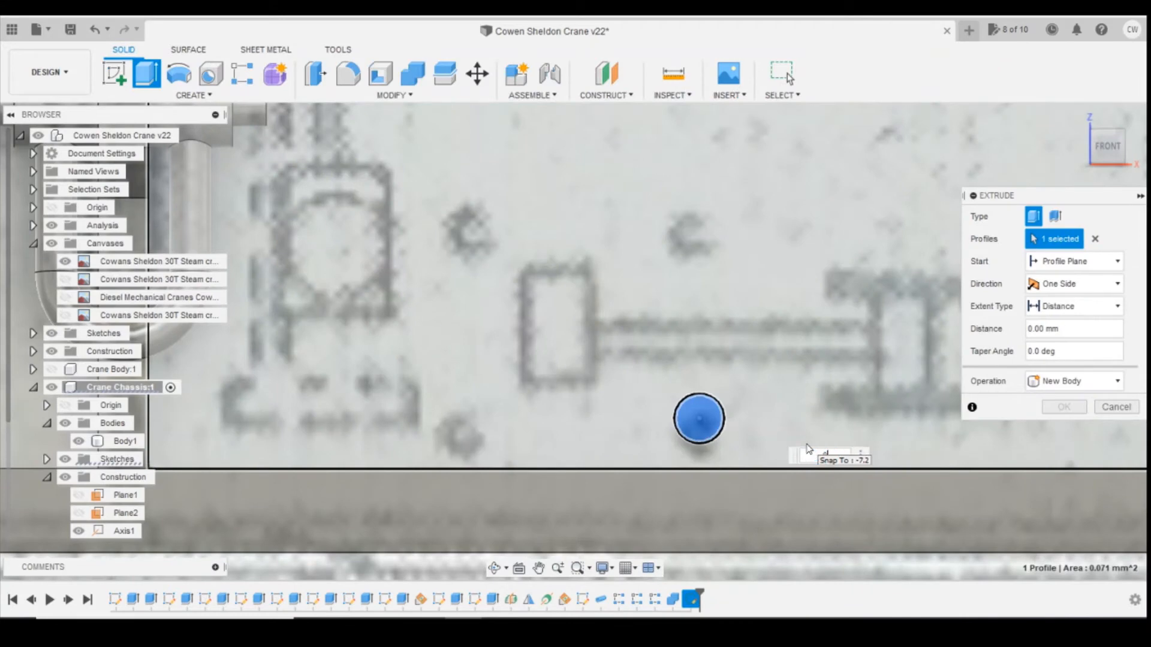
{"action": "key", "text": "Escape"}
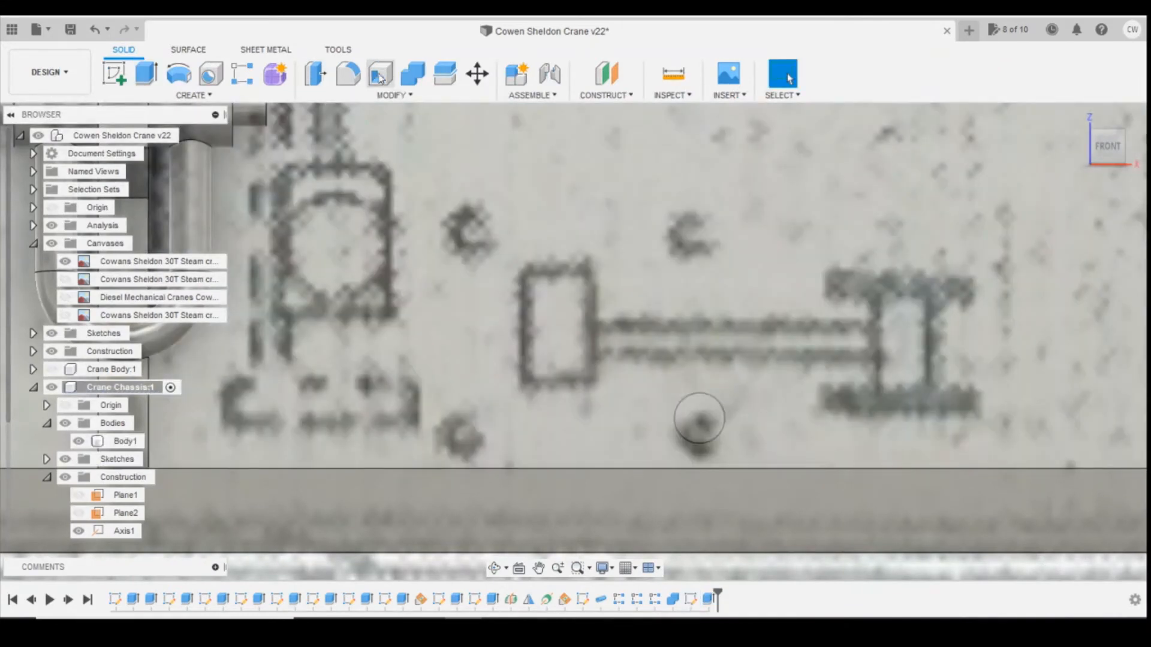
- Round the rivet's circular outer edge with a 0.15 mm constant-radius fillet
{"action": "left_click", "coordinate": [347, 73]}
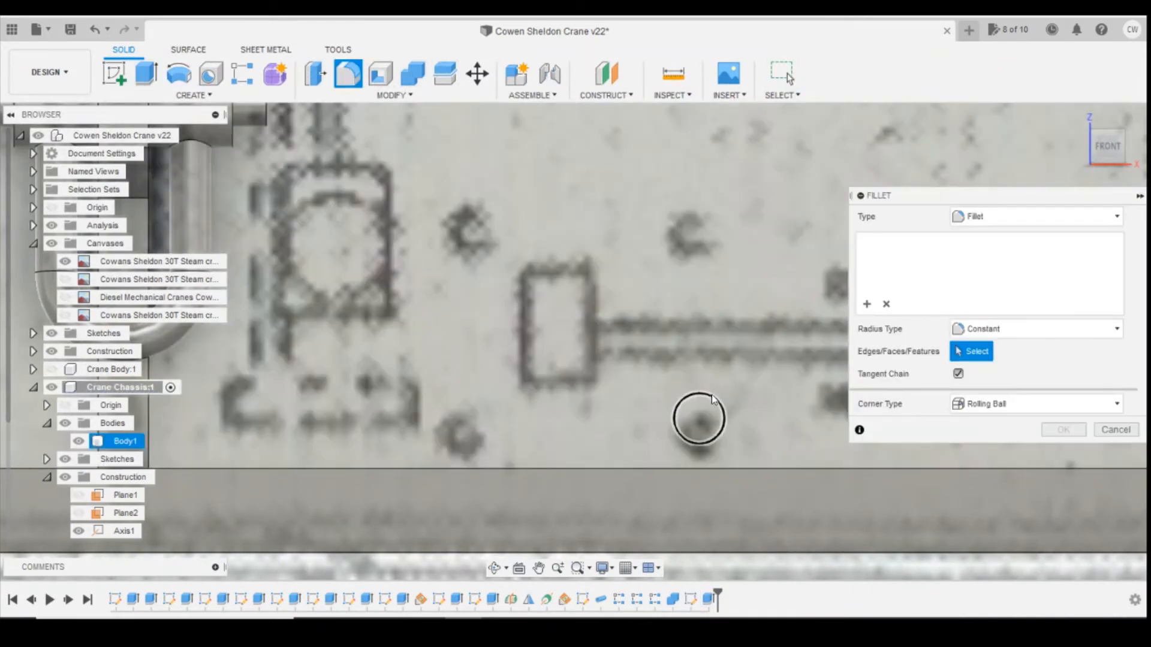
{"action": "left_click", "coordinate": [712, 397]}
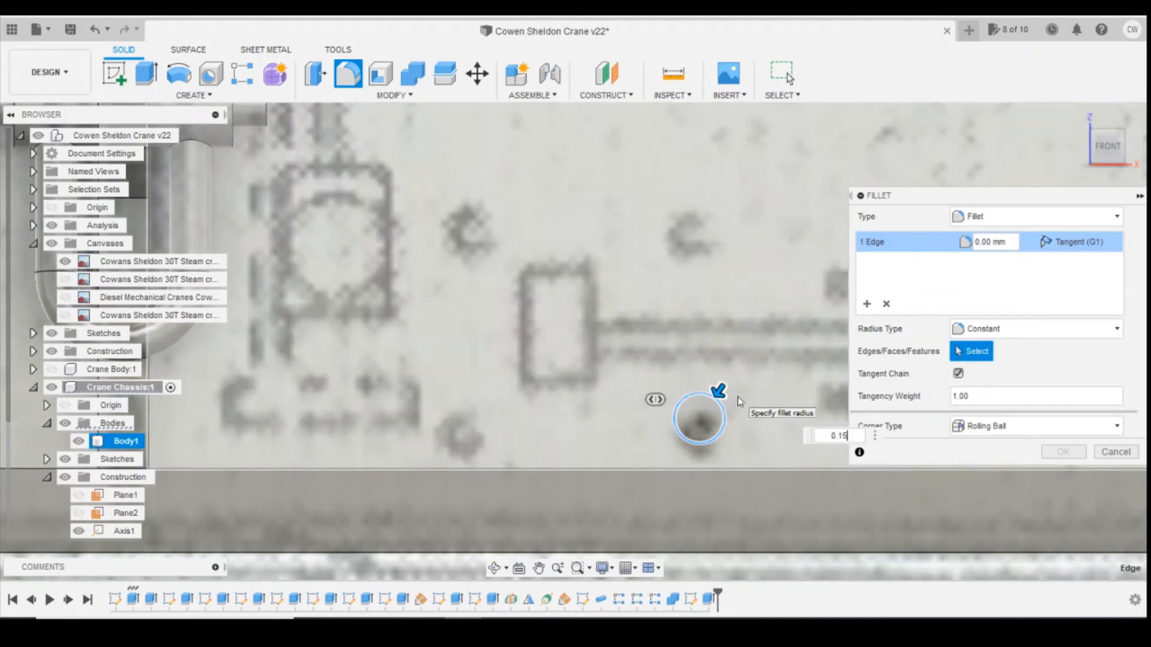
{"action": "type", "text": "0.15"}
{"action": "key", "text": "Return"}
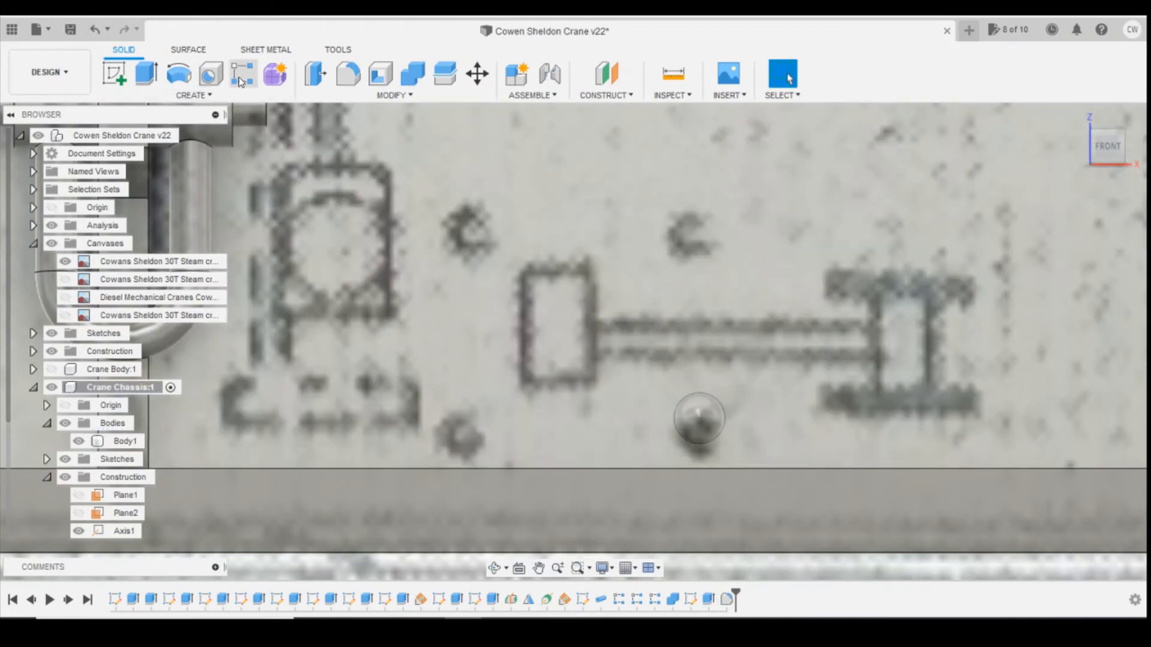
- Pattern the rivet's extrude and fillet features upward along the panel's vertical edge, with quantity 3 over a 2.00 mm extent
{"action": "left_click", "coordinate": [241, 75]}
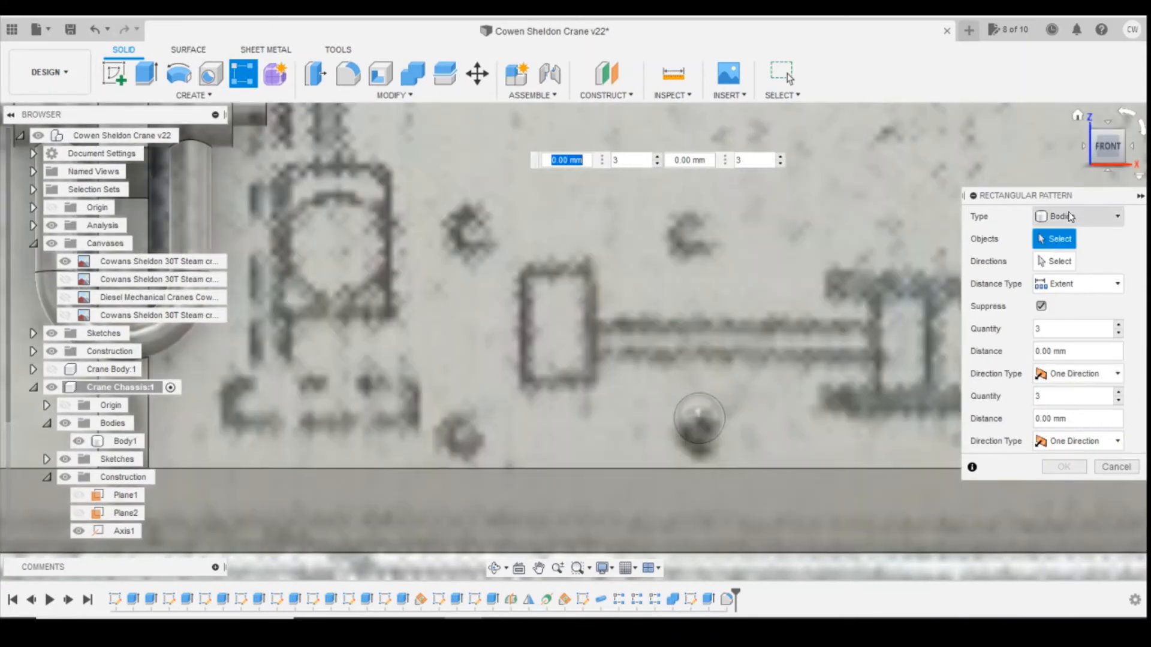
{"action": "left_click", "coordinate": [1074, 216]}
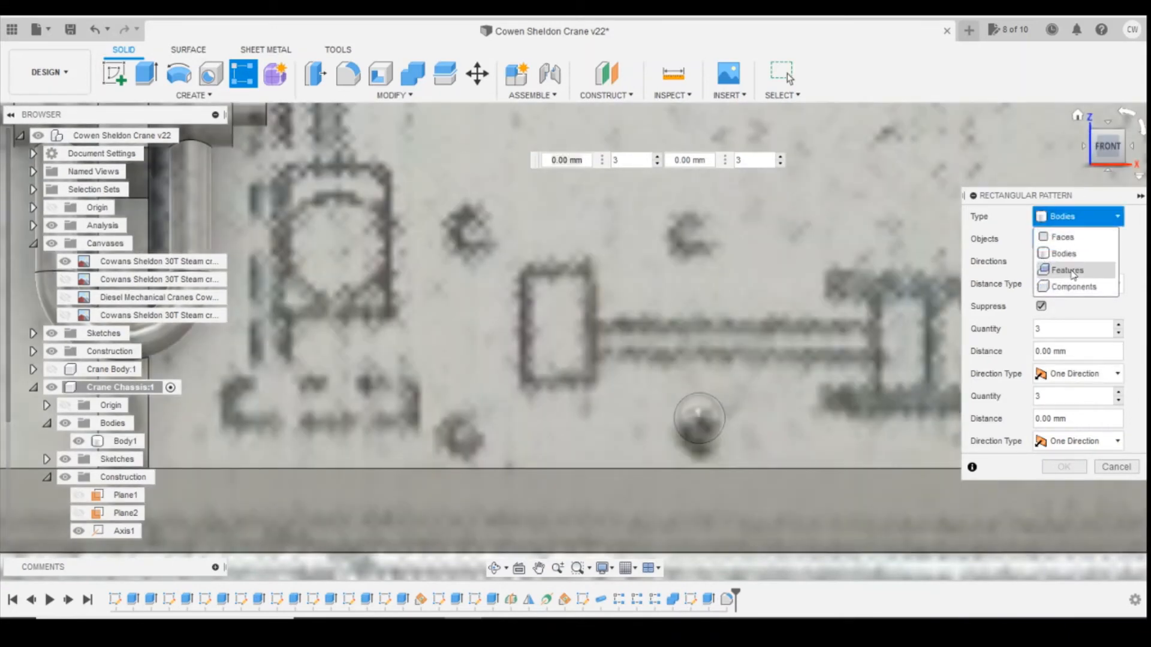
{"action": "left_click", "coordinate": [1067, 270]}
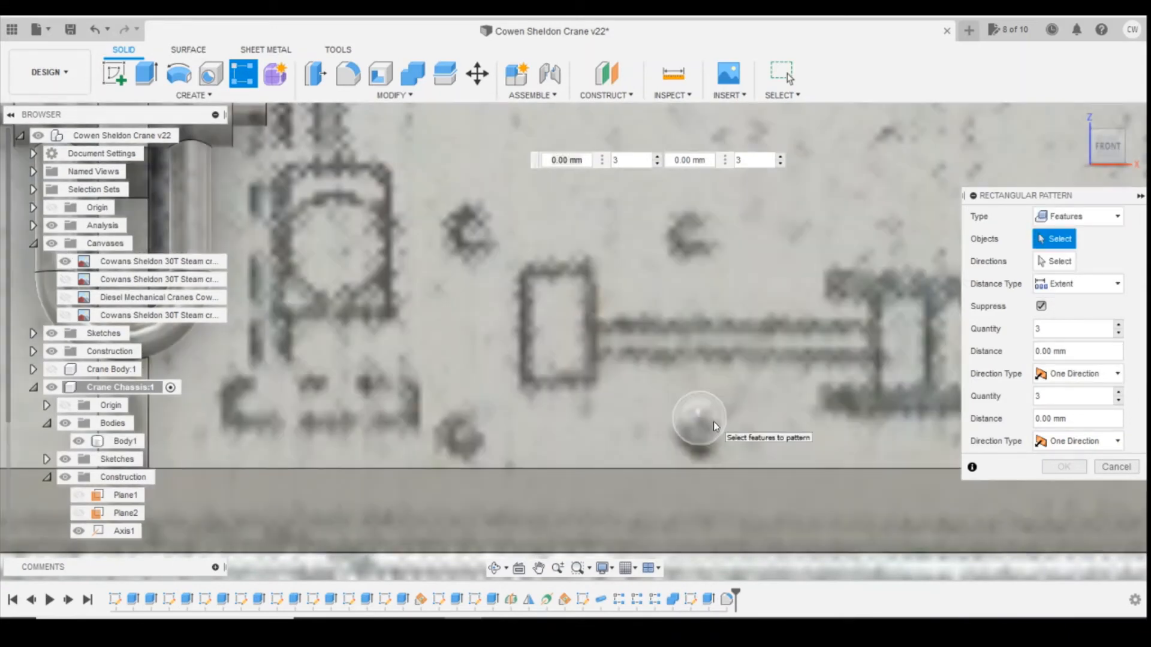
{"action": "left_click", "coordinate": [697, 600]}
{"action": "left_click", "coordinate": [709, 599]}
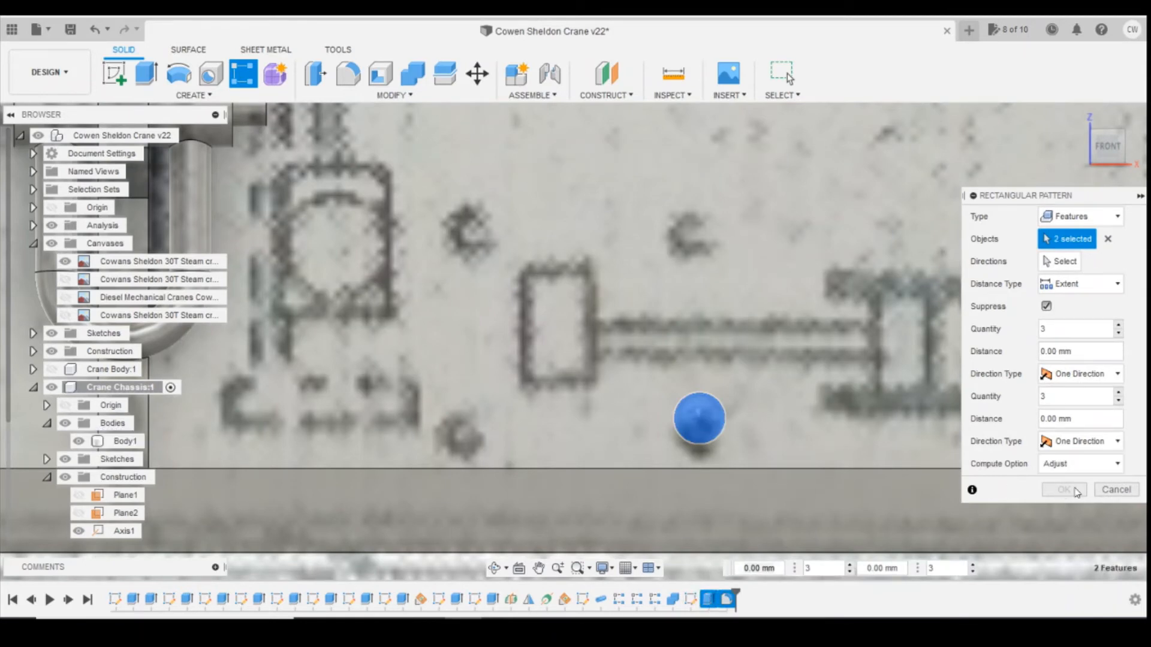
{"action": "scroll", "coordinate": [863, 431], "scroll_direction": "down", "scroll_amount": 5}
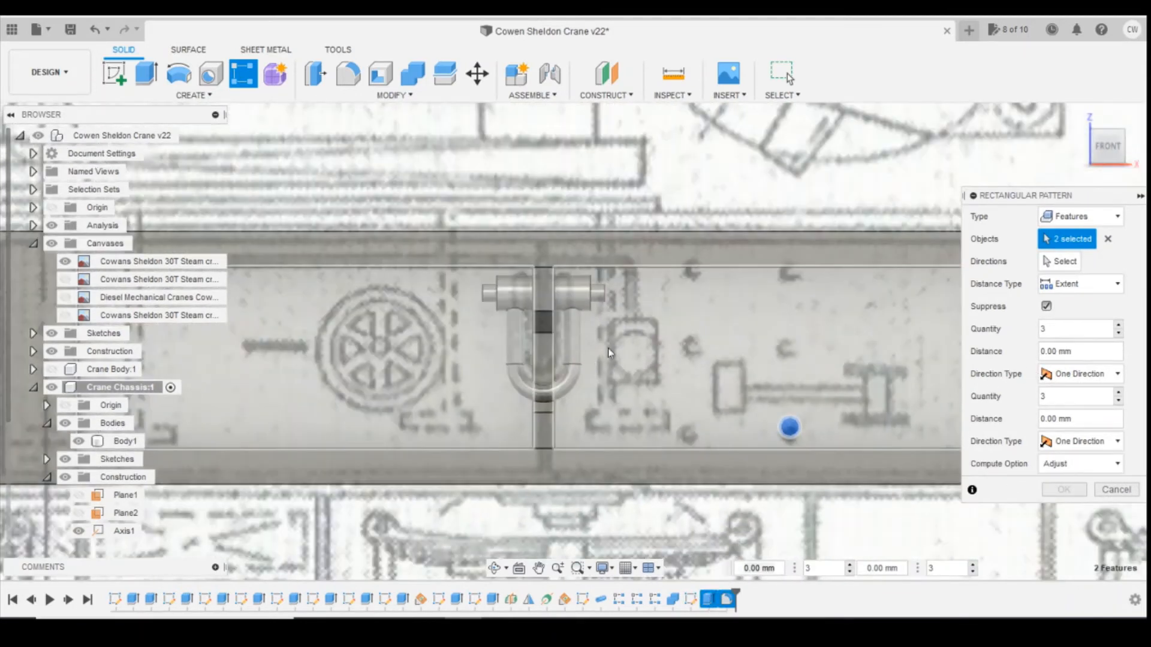
{"action": "scroll", "coordinate": [706, 403], "scroll_direction": "down", "scroll_amount": 5}
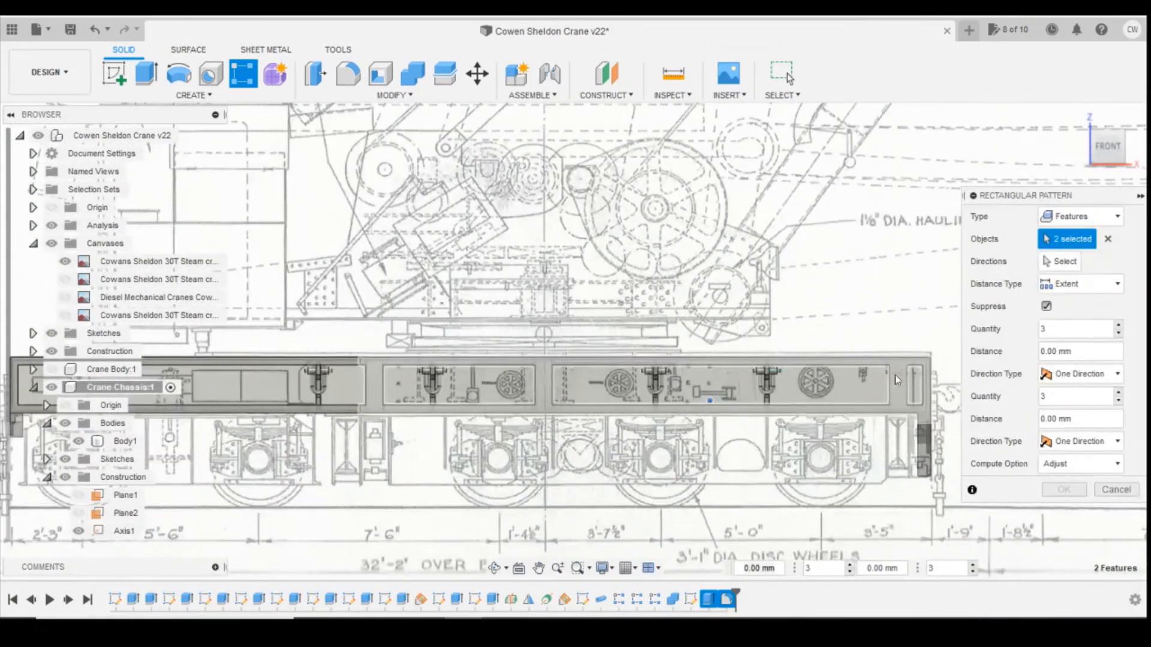
{"action": "left_click", "coordinate": [1059, 261]}
{"action": "left_click", "coordinate": [889, 386]}
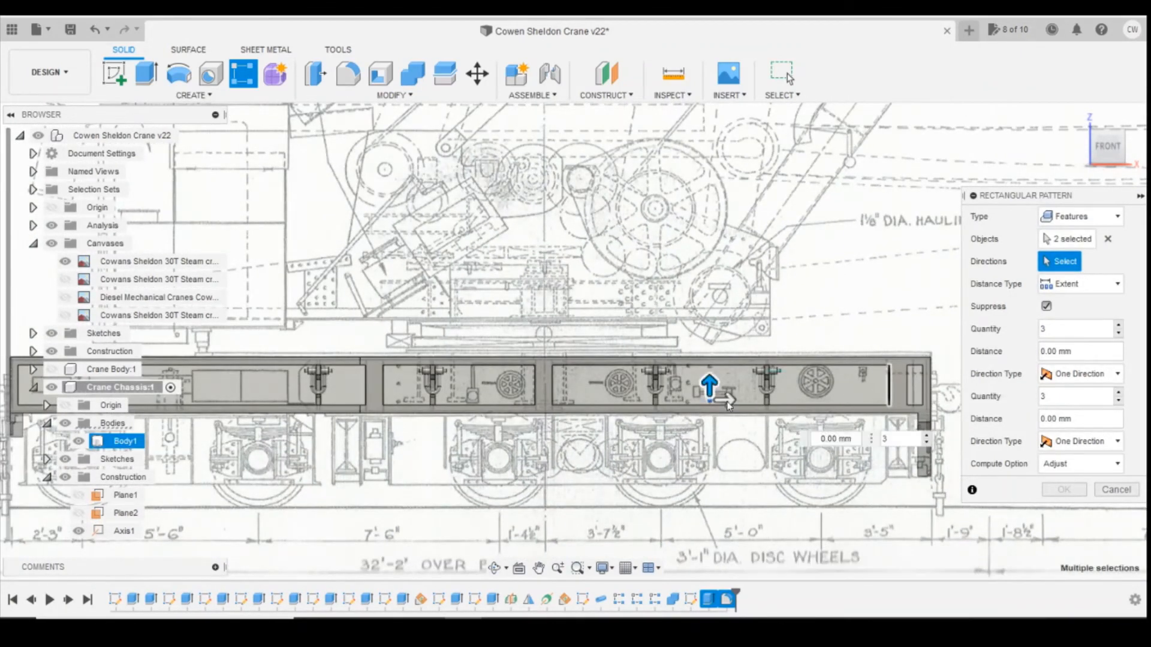
{"action": "scroll", "coordinate": [728, 406], "scroll_direction": "up", "scroll_amount": 5}
{"action": "left_click_drag", "start_coordinate": [693, 369], "coordinate": [688, 247]}
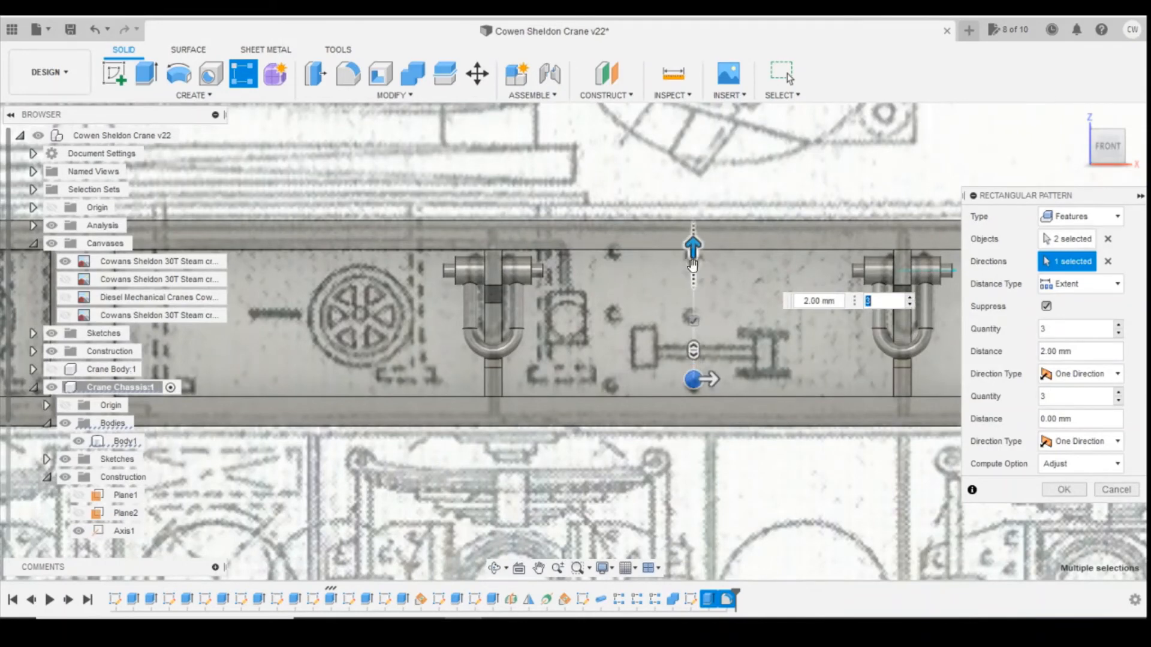
- Add a second, horizontal direction to the rivet pattern with quantity 2 over -1.40 mm and complete it
{"action": "scroll", "coordinate": [711, 315], "scroll_direction": "up", "scroll_amount": 3}
{"action": "scroll", "coordinate": [716, 423], "scroll_direction": "down", "scroll_amount": 1}
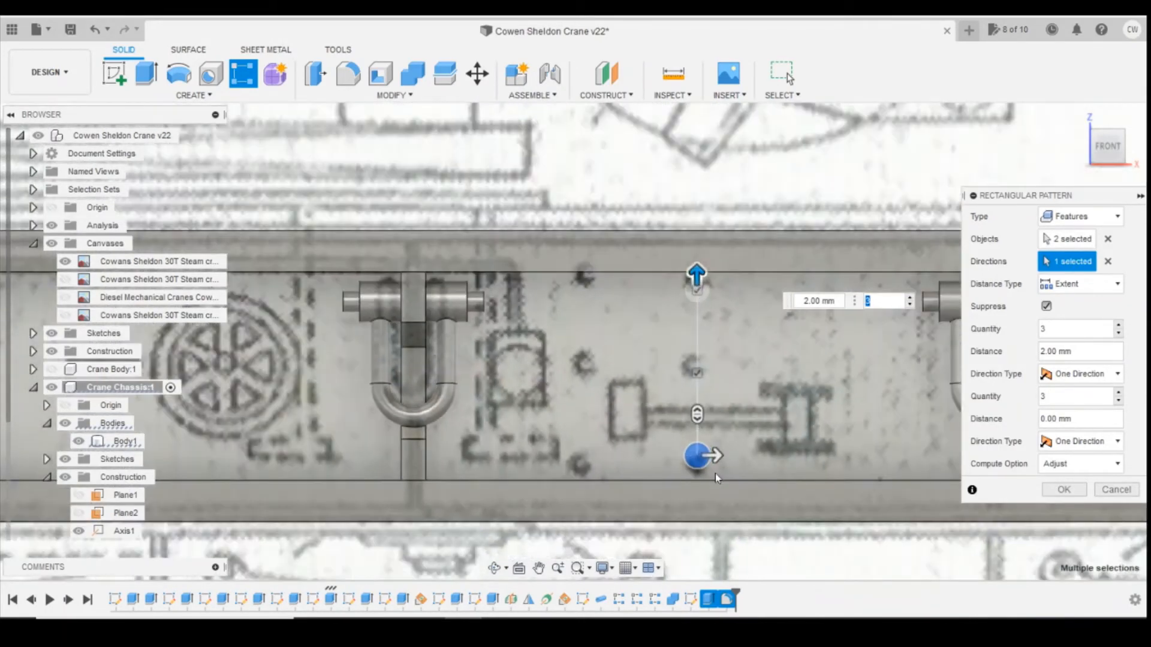
{"action": "left_click_drag", "start_coordinate": [714, 455], "coordinate": [598, 469]}
{"action": "left_click", "coordinate": [773, 495]}
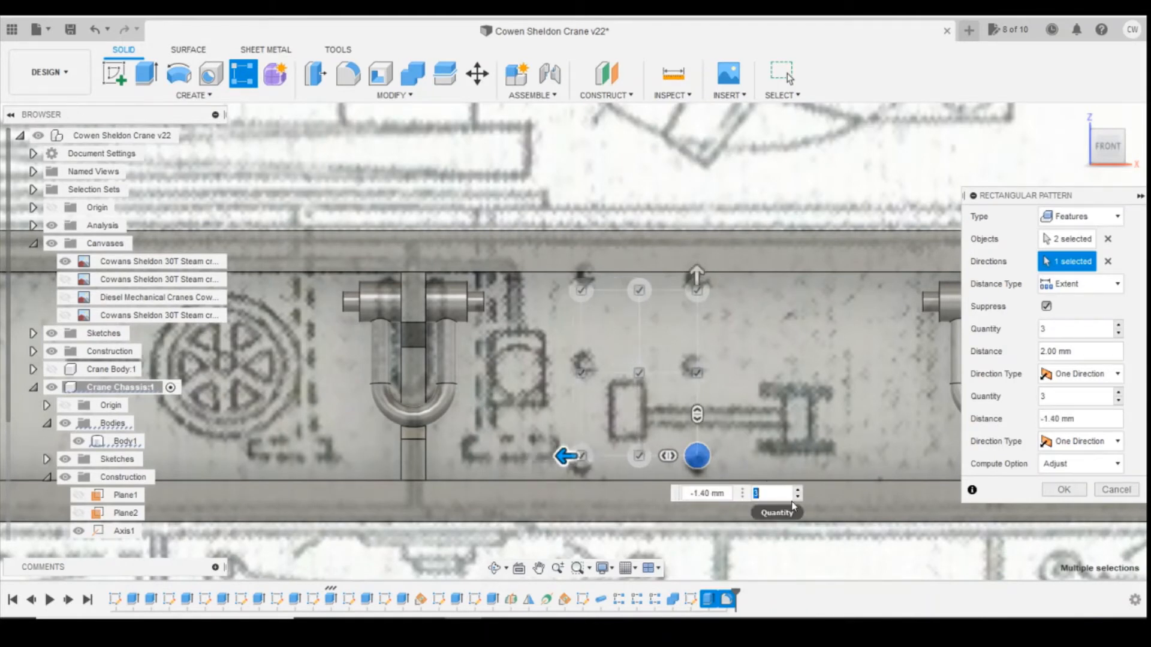
{"action": "left_click", "coordinate": [797, 497]}
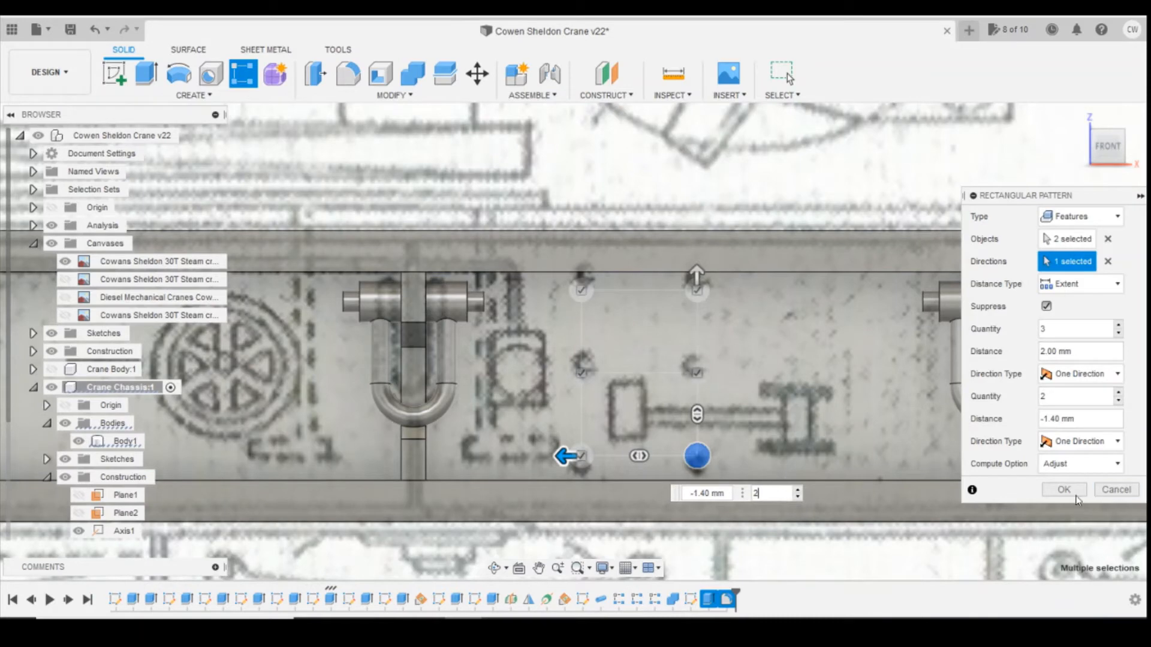
{"action": "left_click", "coordinate": [1076, 496]}
- Set up a rectangular pattern of the rivet's extrude, fillet and pattern features along the panel's lower edge, with quantity 2 over -15.00 mm
{"action": "scroll", "coordinate": [951, 498], "scroll_direction": "down", "scroll_amount": 3}
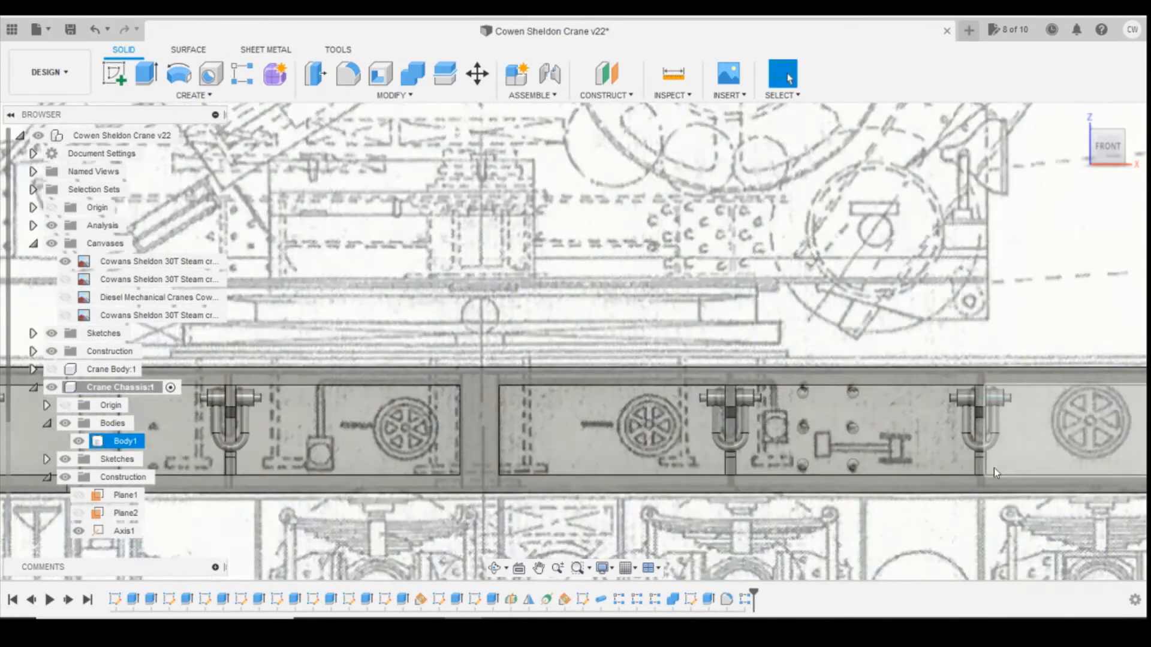
{"action": "scroll", "coordinate": [994, 469], "scroll_direction": "down", "scroll_amount": 2}
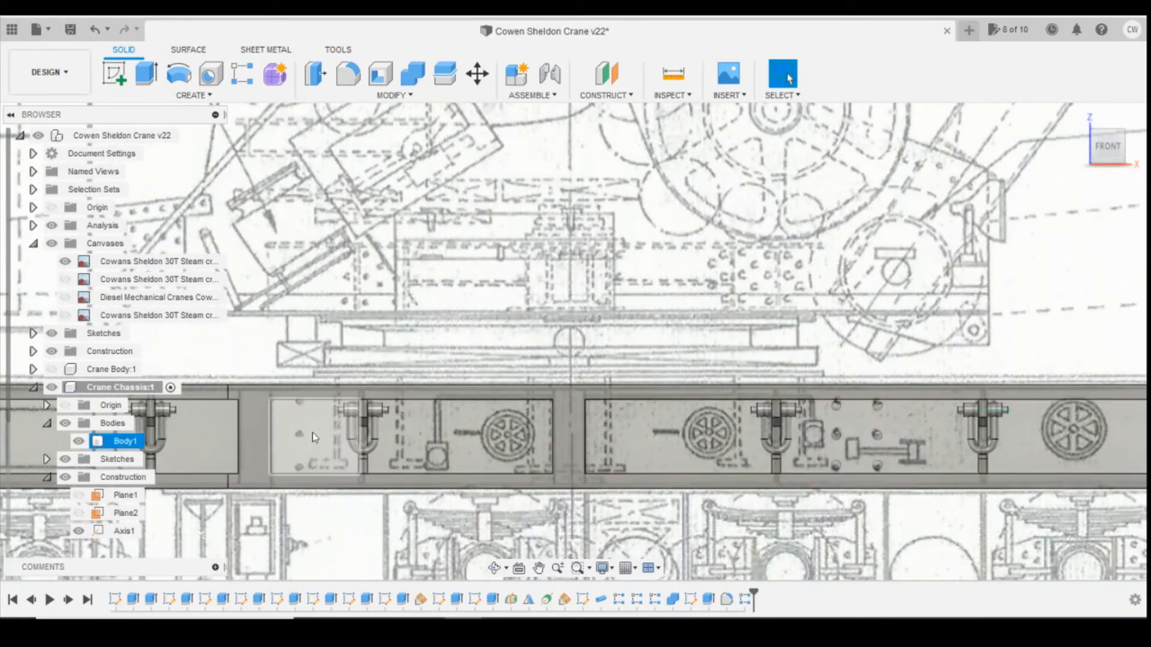
{"action": "left_click", "coordinate": [243, 74]}
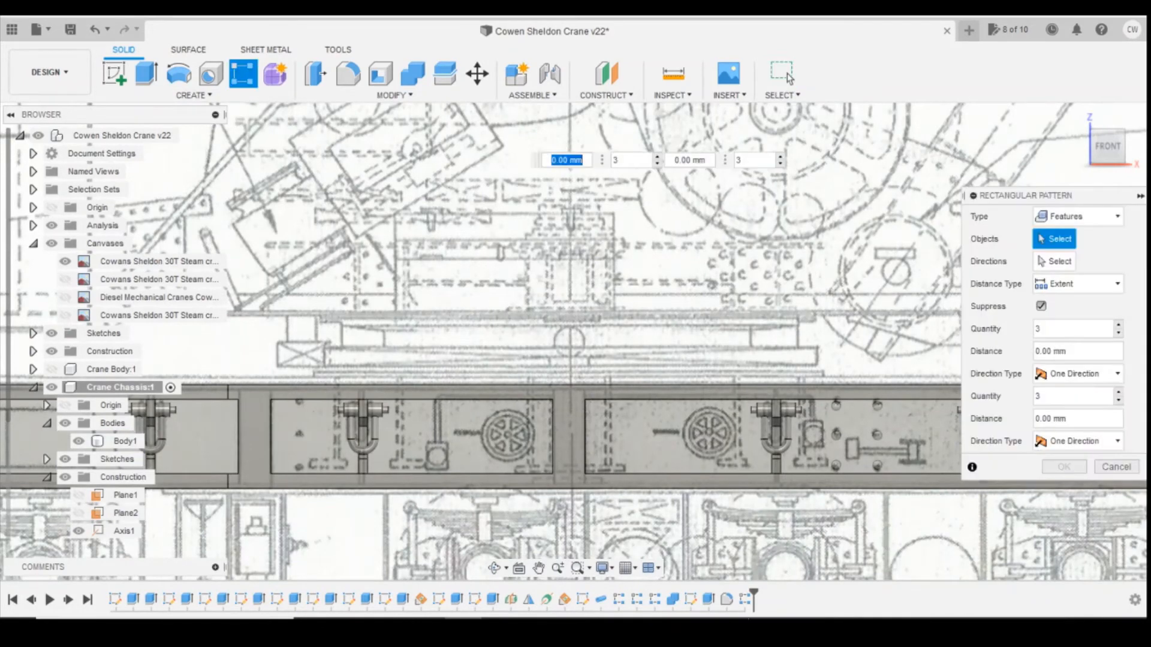
{"action": "left_click", "coordinate": [708, 599]}
{"action": "left_click", "coordinate": [727, 600]}
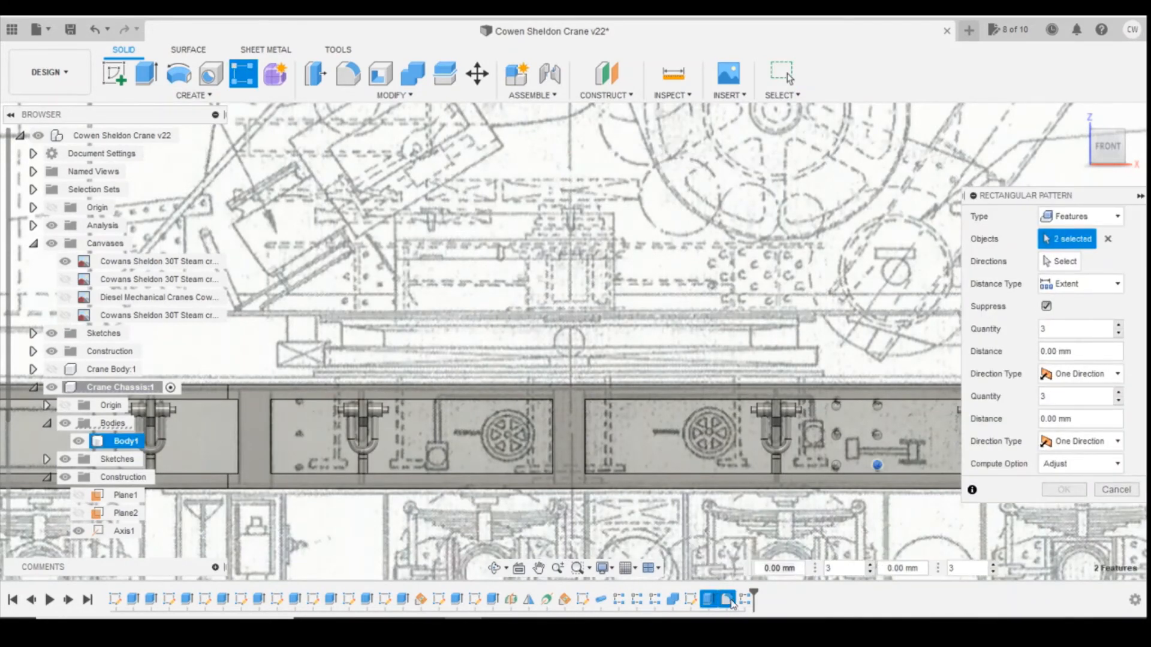
{"action": "left_click", "coordinate": [746, 600]}
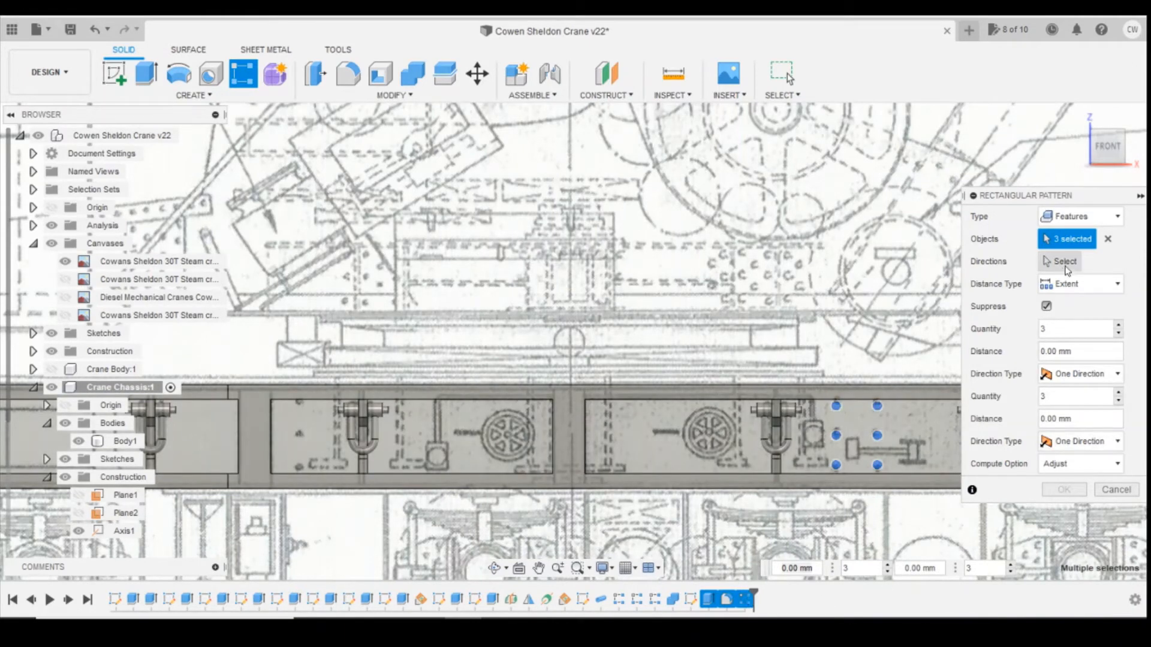
{"action": "left_click", "coordinate": [1060, 262]}
{"action": "left_click", "coordinate": [732, 477]}
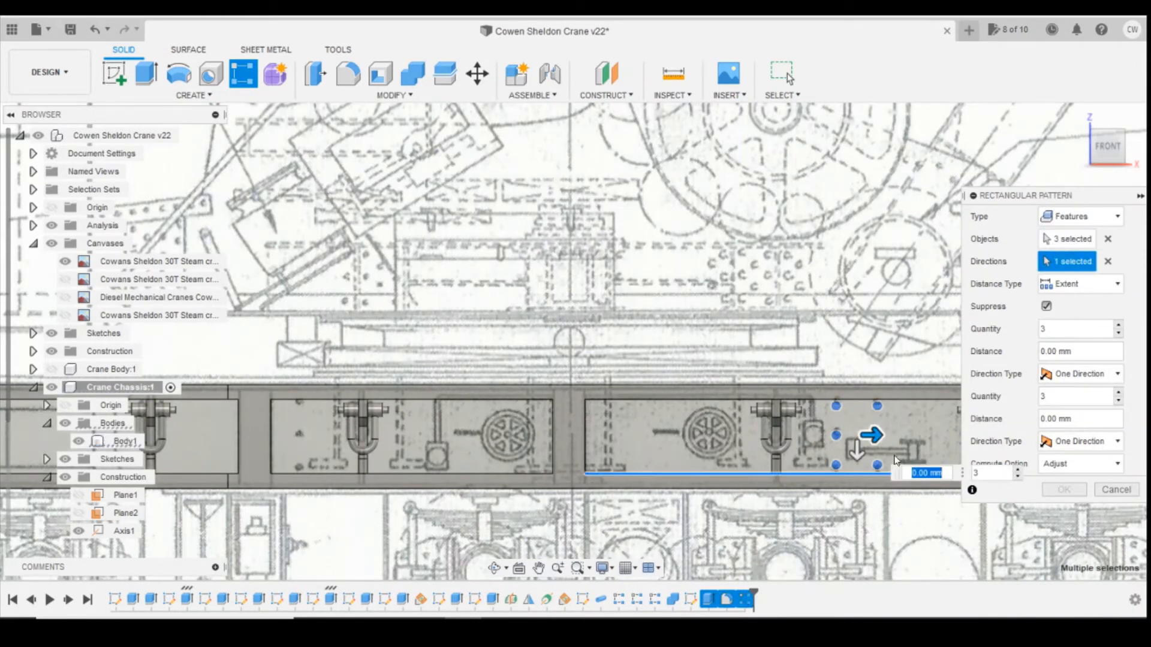
{"action": "left_click_drag", "start_coordinate": [869, 436], "coordinate": [401, 437]}
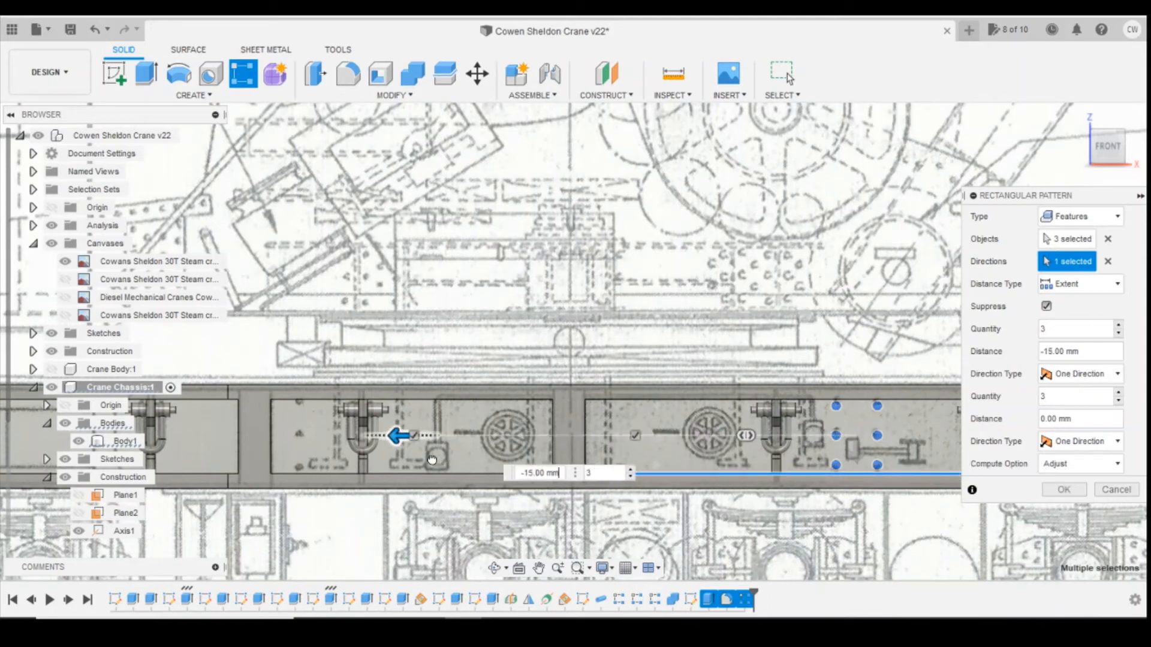
{"action": "scroll", "coordinate": [467, 471], "scroll_direction": "up", "scroll_amount": 2}
{"action": "type", "text": "2"}
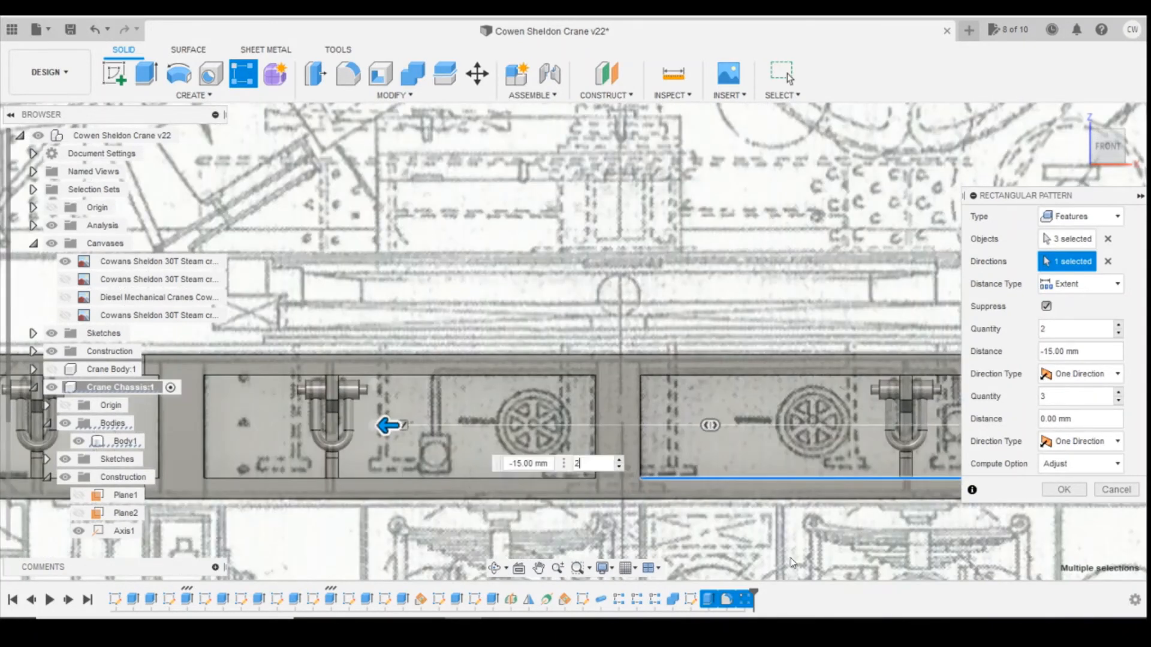
- Check the rivet placement against the reference photo, set the pattern distance to -18.80 mm and complete the copied rivet group
{"action": "scroll", "coordinate": [576, 486], "scroll_direction": "down", "scroll_amount": 2}
{"action": "scroll", "coordinate": [480, 485], "scroll_direction": "up", "scroll_amount": 2}
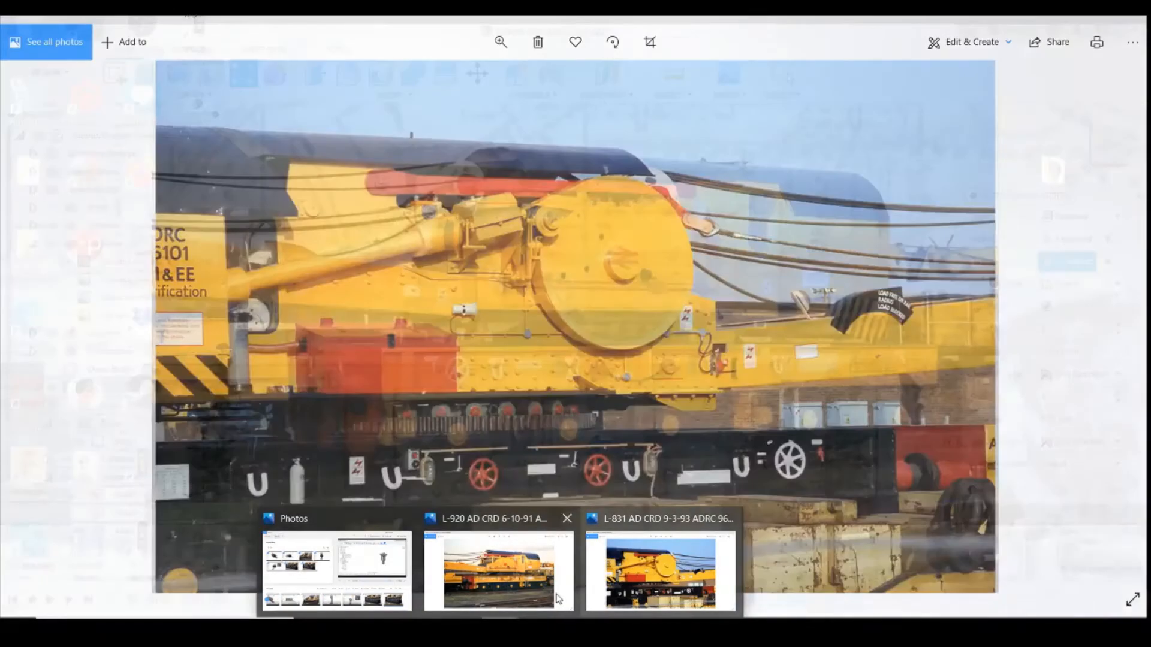
{"action": "left_click", "coordinate": [604, 554]}
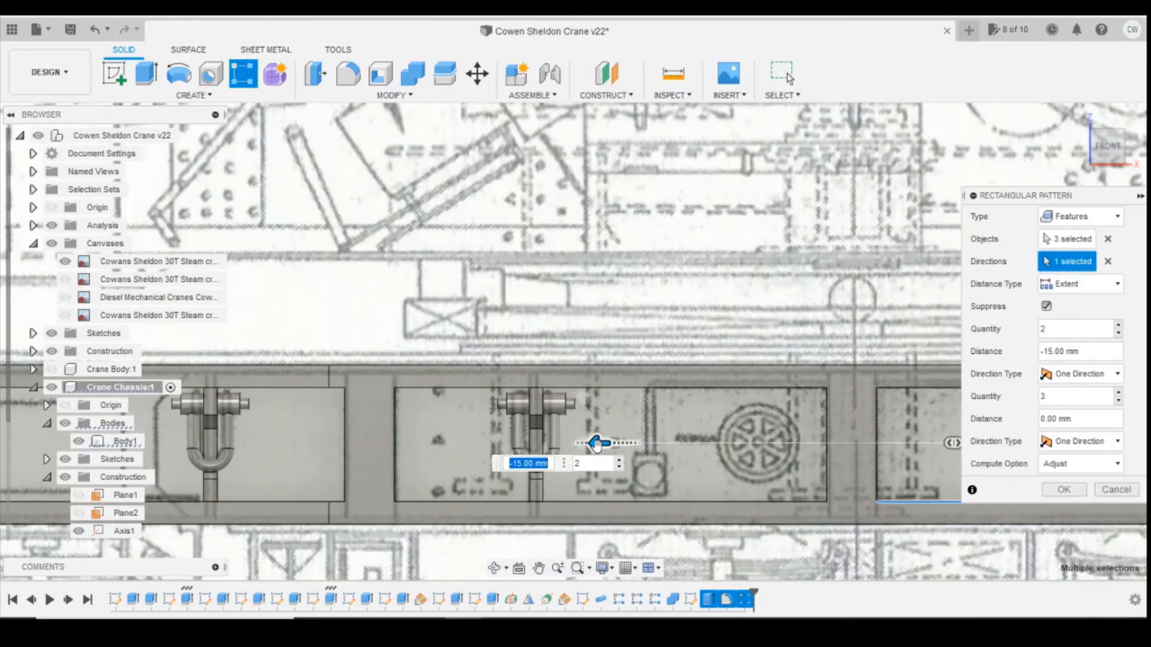
{"action": "left_click_drag", "start_coordinate": [596, 444], "coordinate": [415, 432]}
{"action": "scroll", "coordinate": [445, 453], "scroll_direction": "up", "scroll_amount": 3}
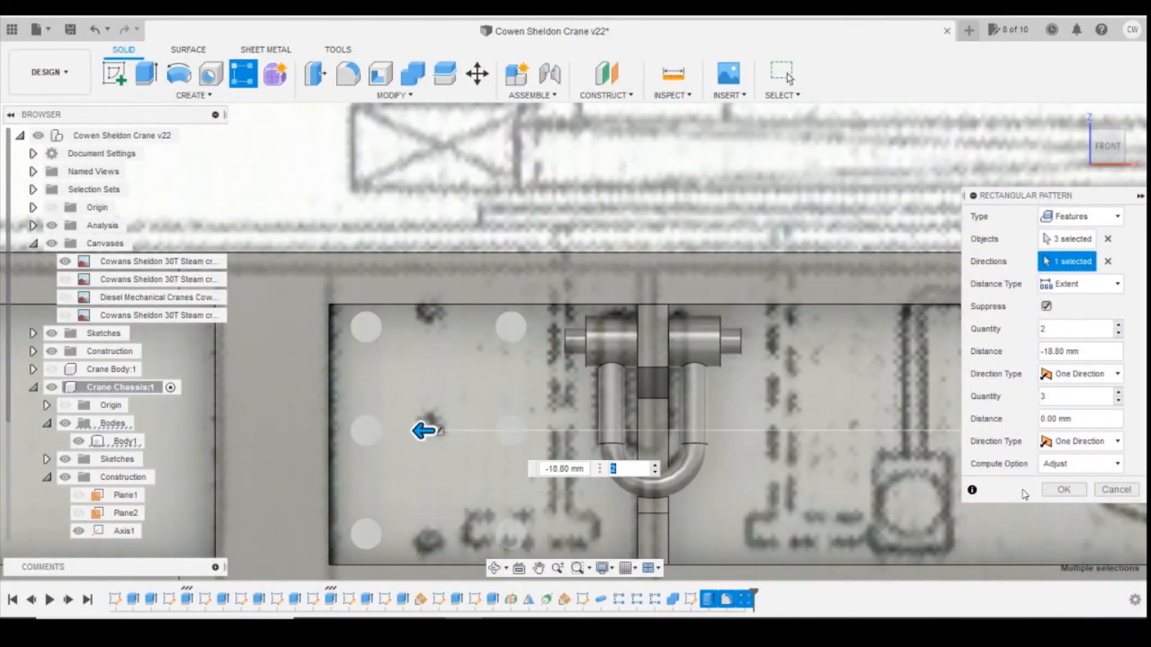
{"action": "key", "text": "Return"}
- Compare the details along the modelled chassis sides with the reference crane photos in the Photos app
{"action": "scroll", "coordinate": [870, 536], "scroll_direction": "down", "scroll_amount": 10}
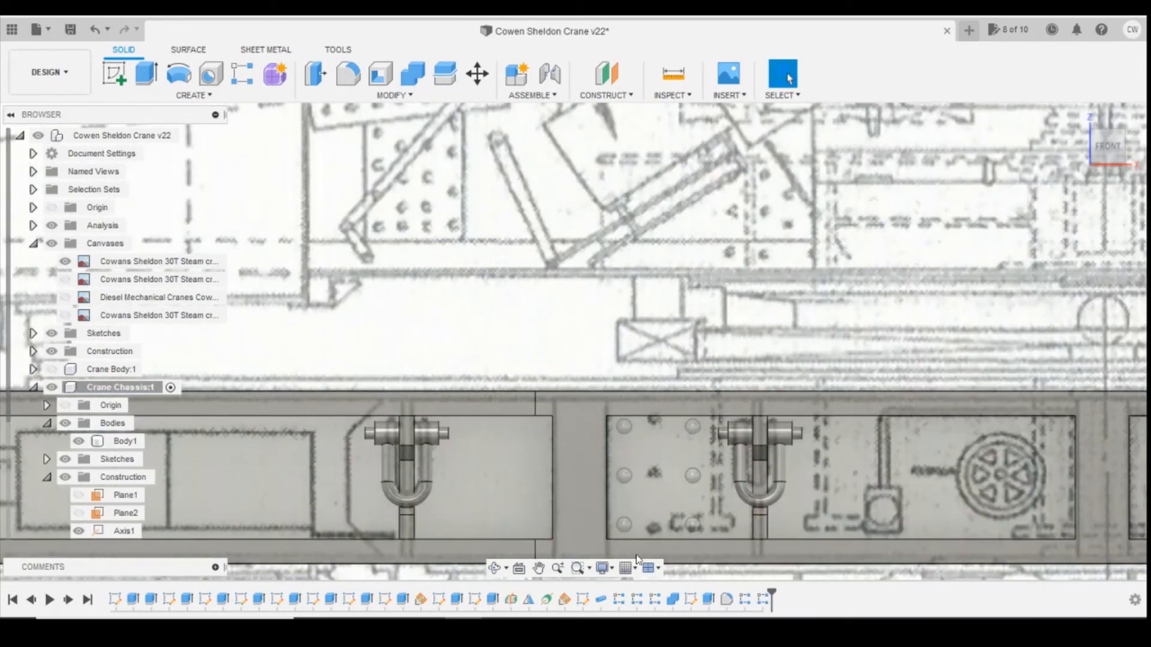
{"action": "scroll", "coordinate": [666, 502], "scroll_direction": "down", "scroll_amount": 2}
{"action": "scroll", "coordinate": [1017, 474], "scroll_direction": "up", "scroll_amount": 3}
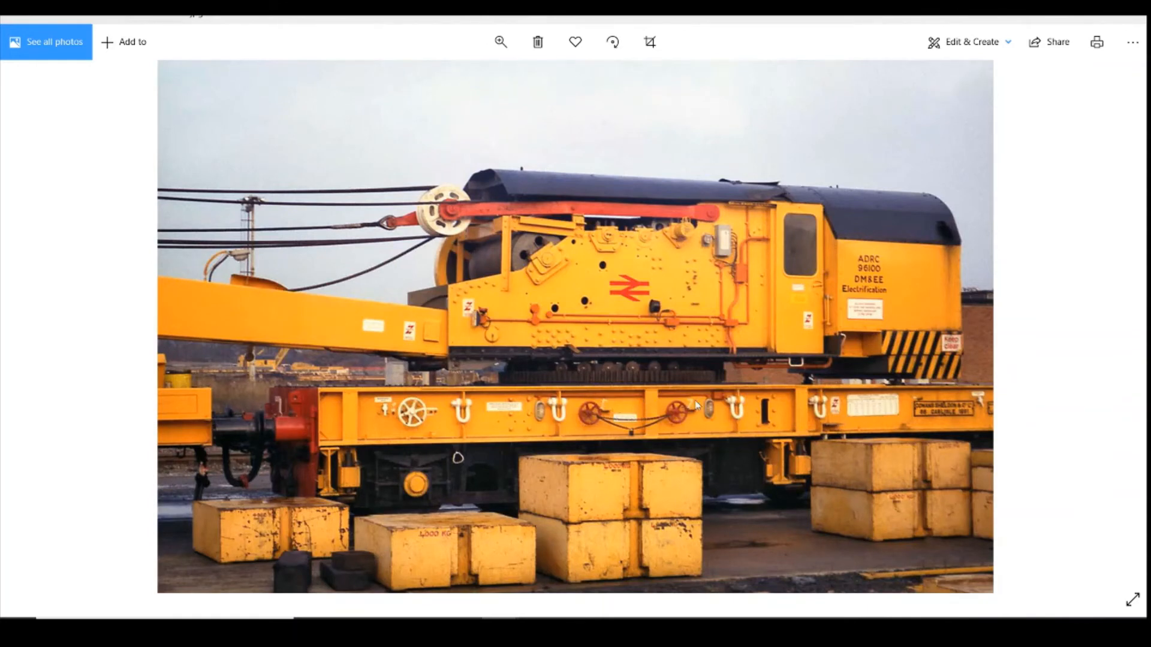
{"action": "mouse_move", "coordinate": [500, 623]}
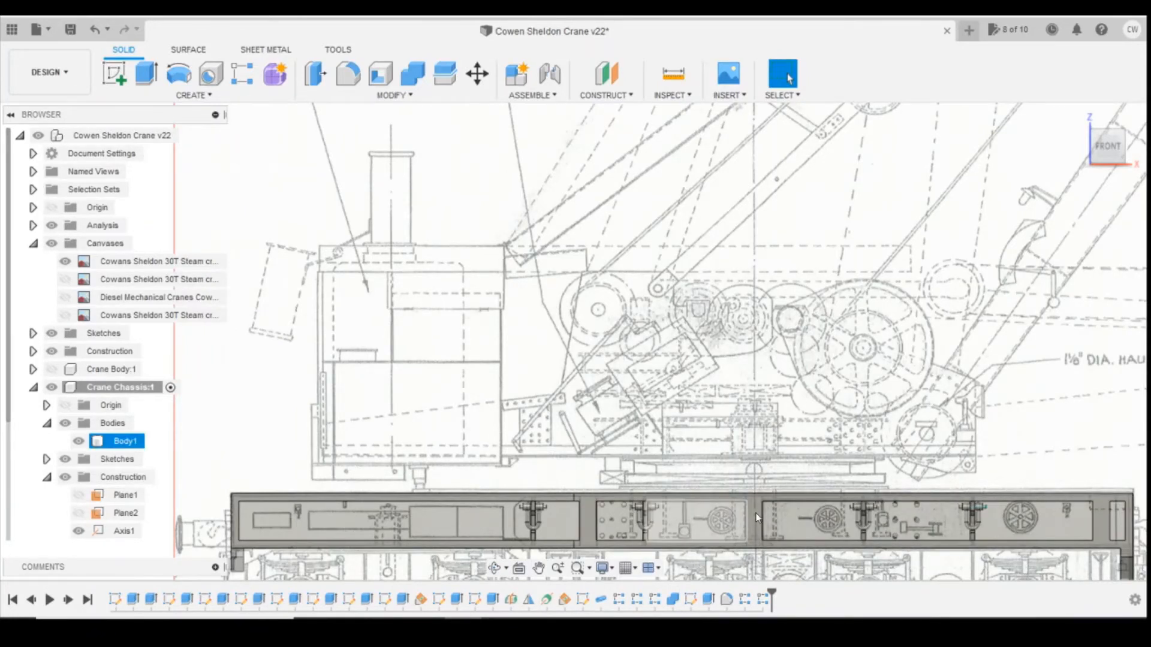
{"action": "mouse_move", "coordinate": [500, 624]}
{"action": "left_click", "coordinate": [544, 597]}
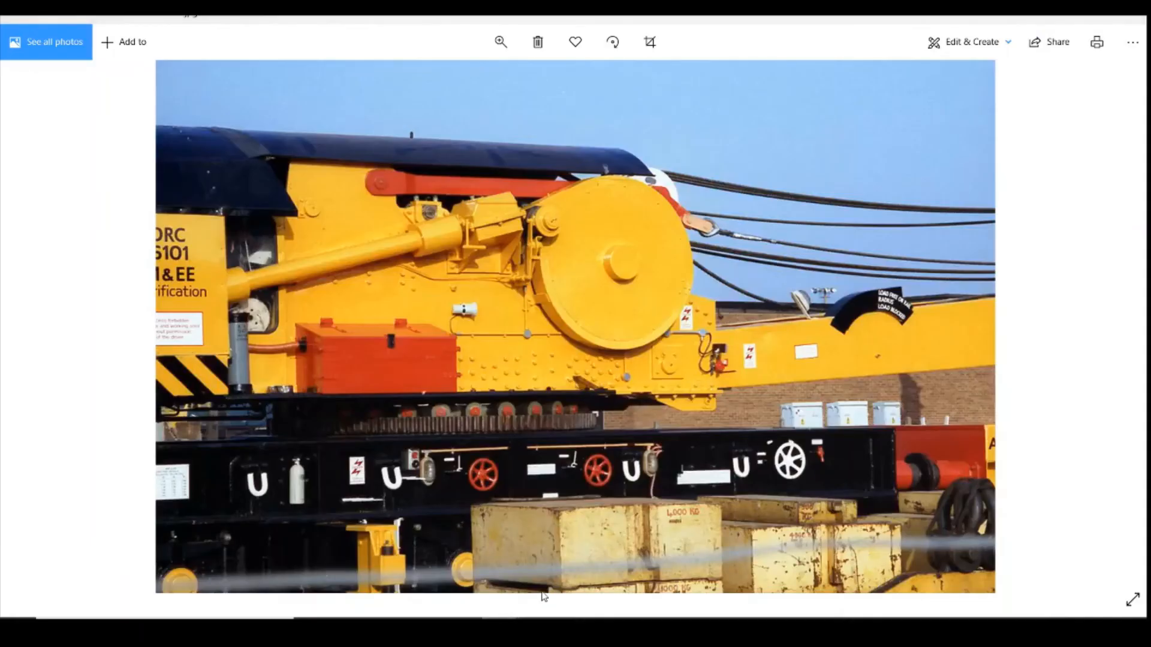
{"action": "left_click", "coordinate": [538, 565]}
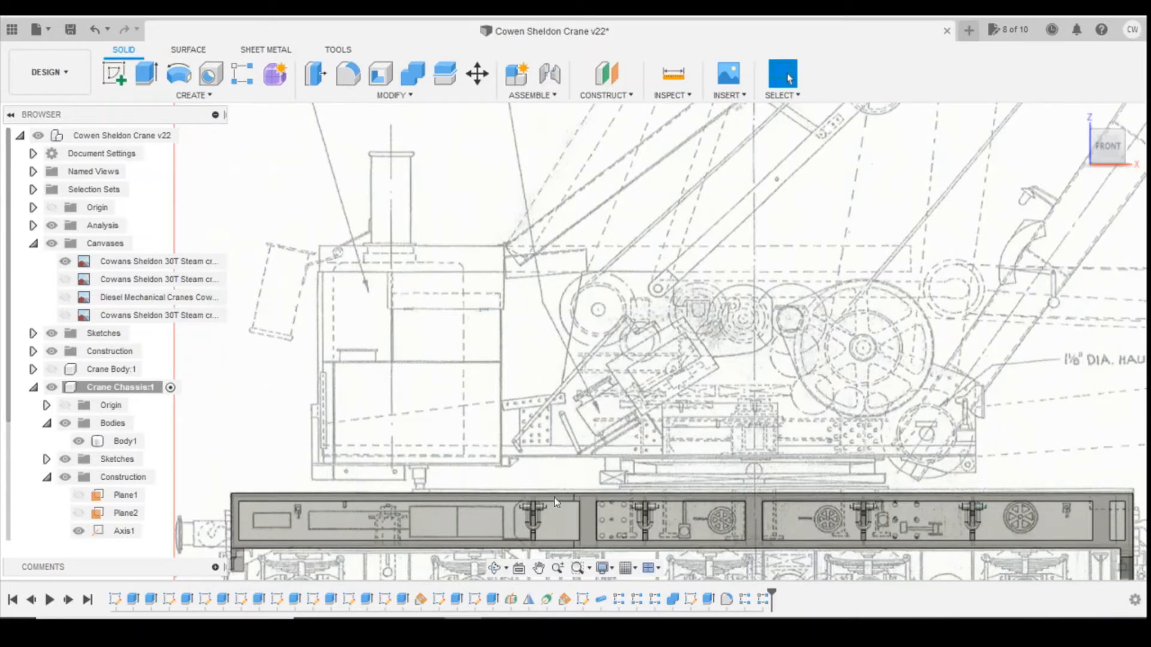
- Sketch a rectangle 0.6 mm high and about 0.76 mm wide against the panel's upper edge beside the shackle, checking the crane photos for reference
{"action": "left_click", "coordinate": [620, 521]}
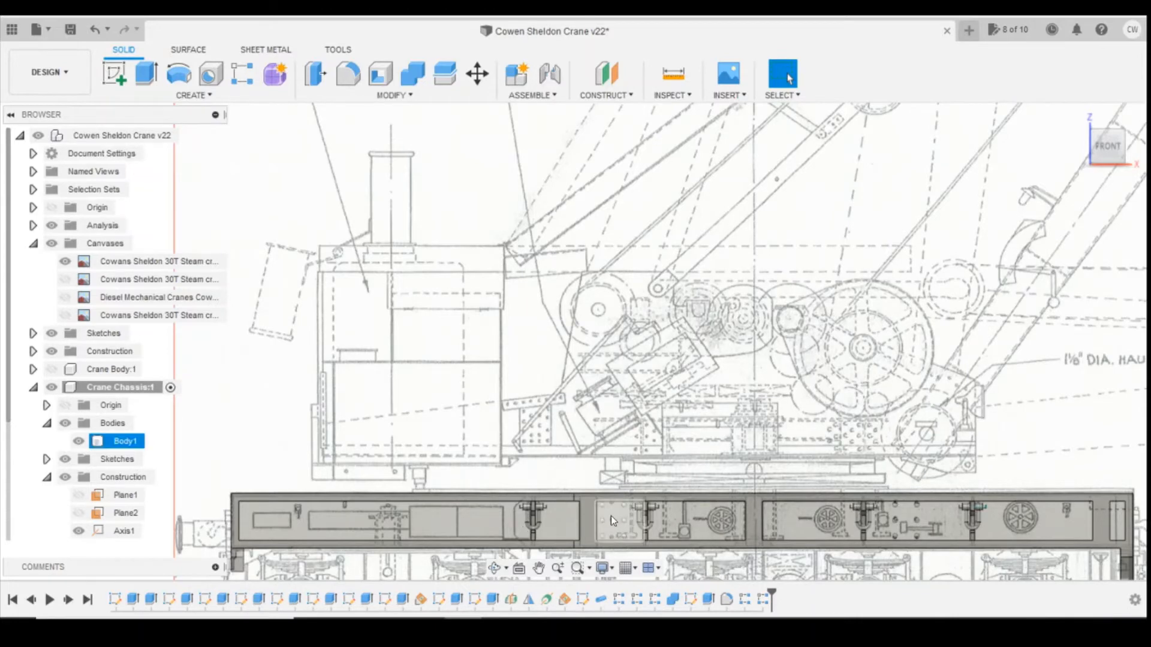
{"action": "scroll", "coordinate": [609, 517], "scroll_direction": "up", "scroll_amount": 4}
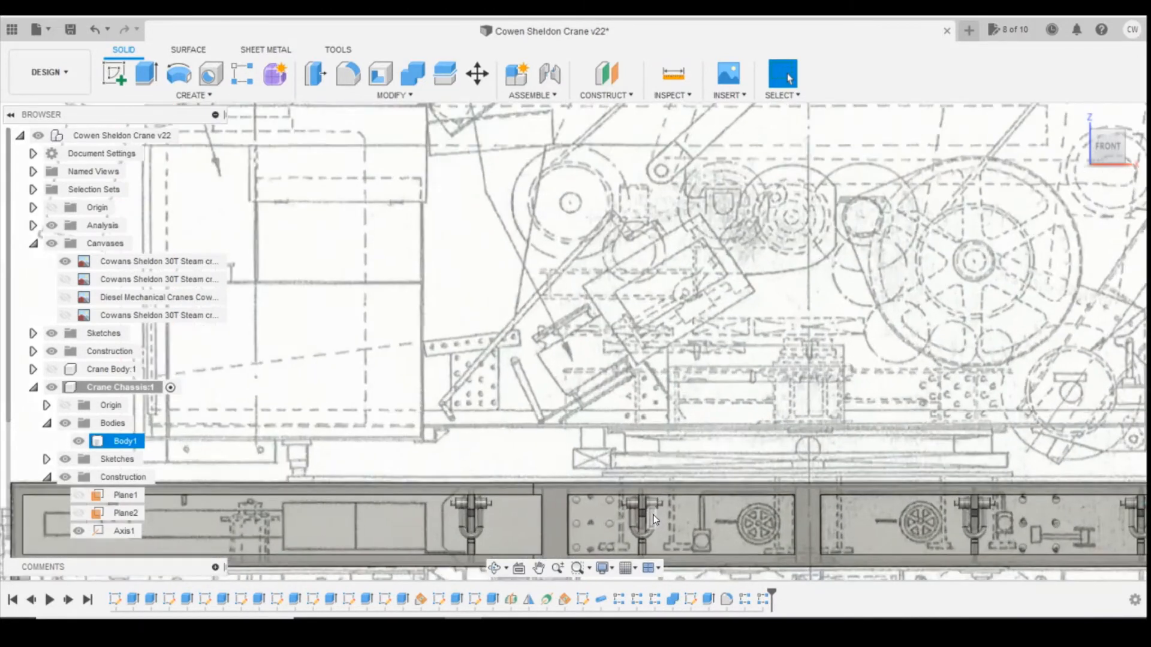
{"action": "scroll", "coordinate": [654, 519], "scroll_direction": "up", "scroll_amount": 2}
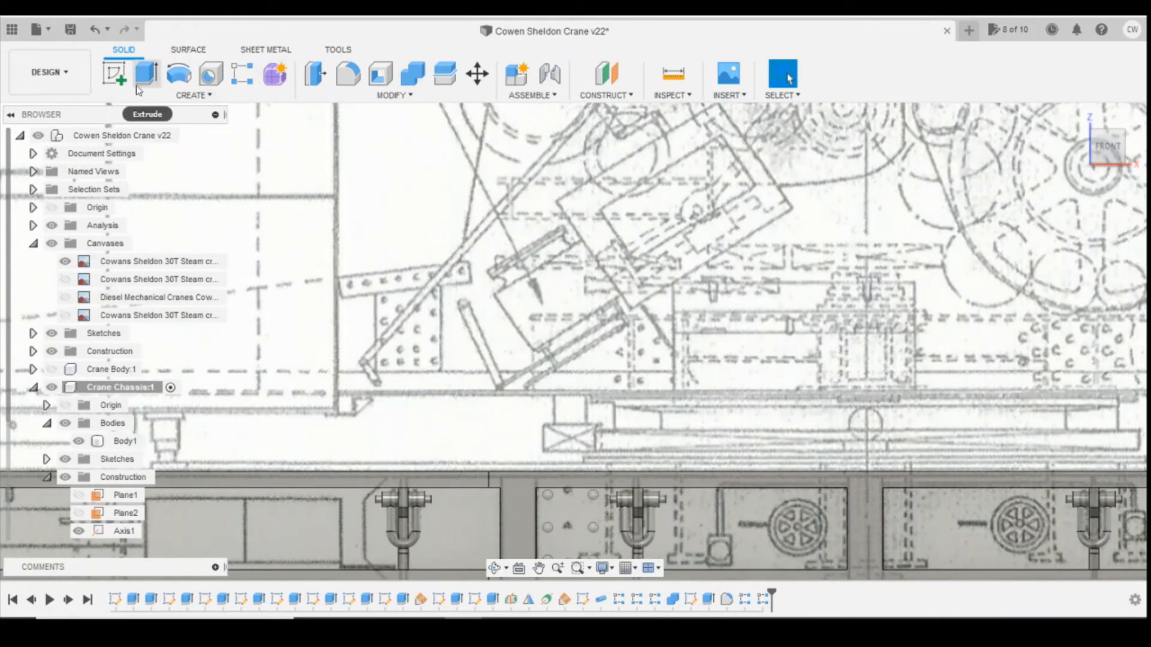
{"action": "left_click", "coordinate": [114, 73]}
{"action": "left_click", "coordinate": [689, 523]}
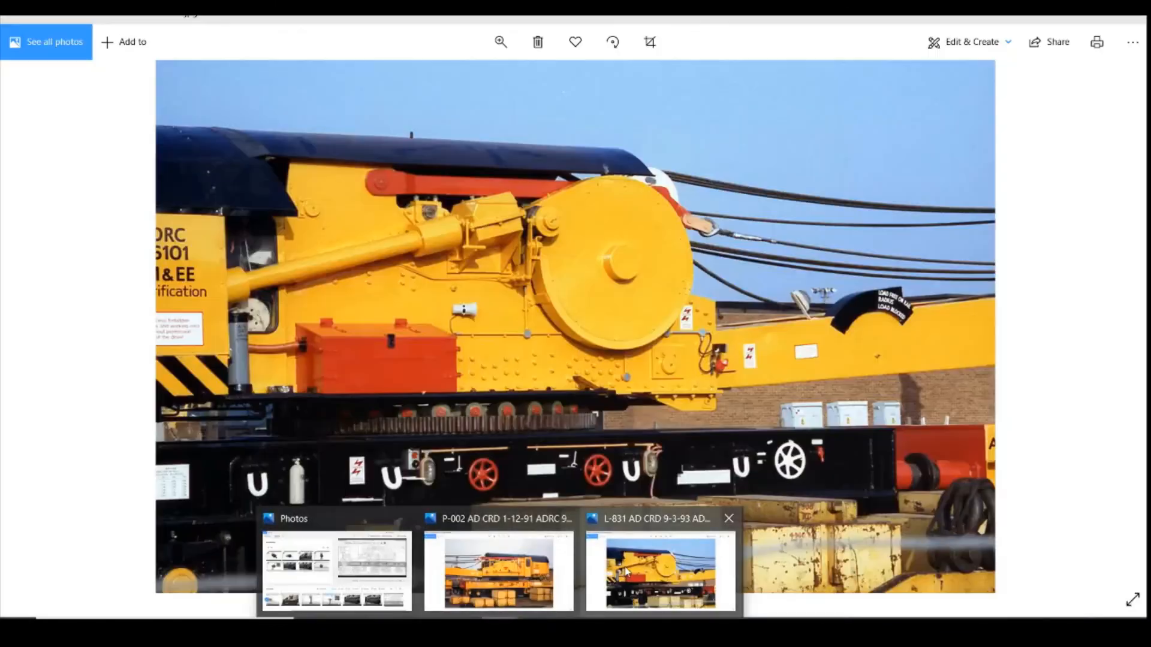
{"action": "mouse_move", "coordinate": [563, 579]}
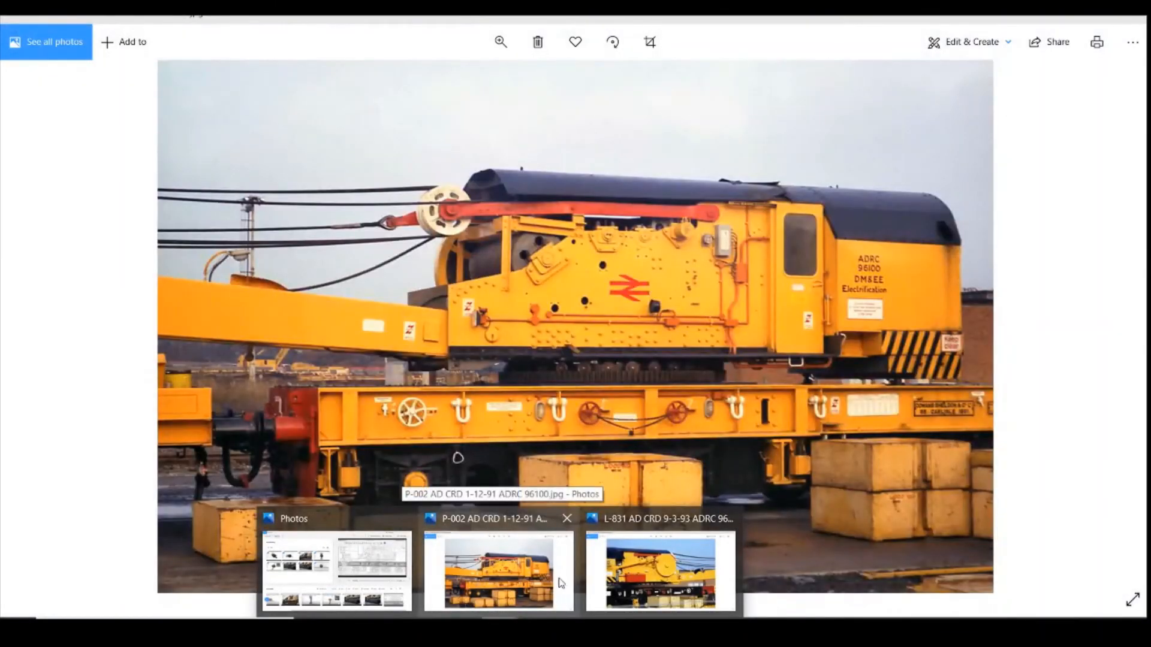
{"action": "key", "text": "r"}
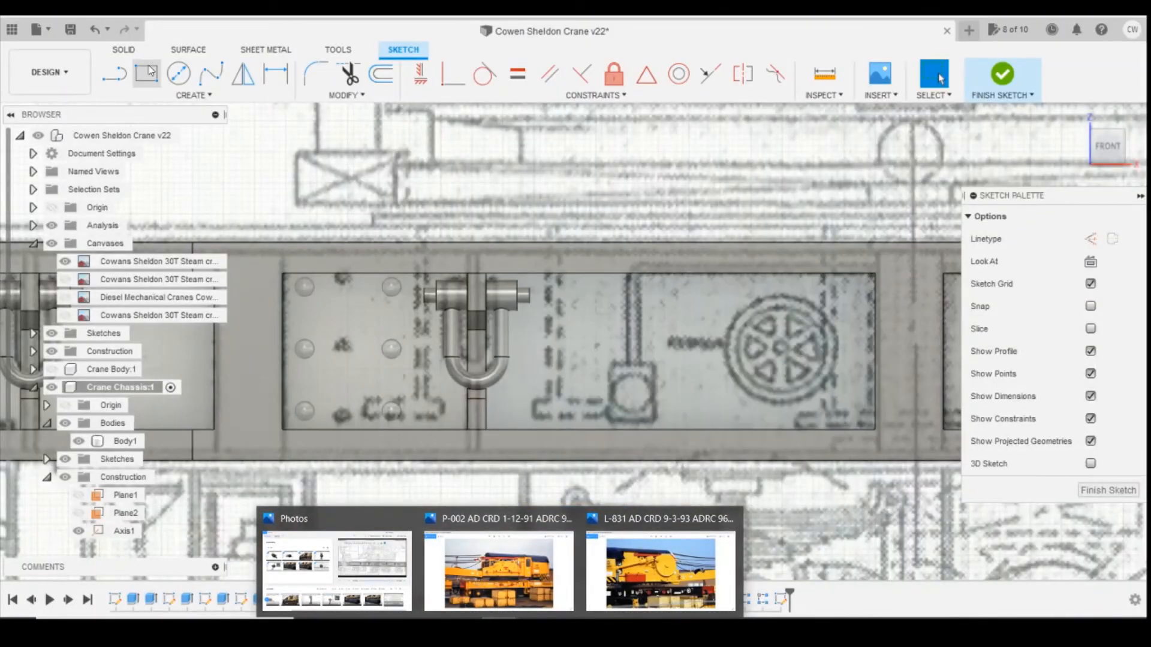
{"action": "left_click", "coordinate": [552, 276]}
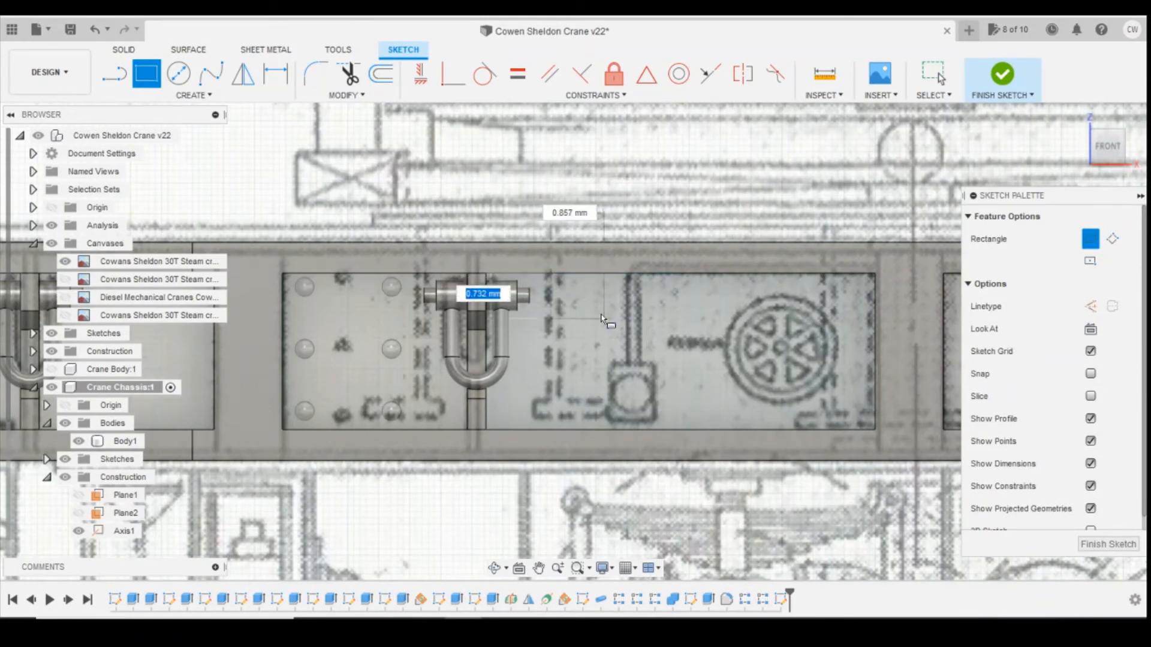
{"action": "type", "text": "0"}
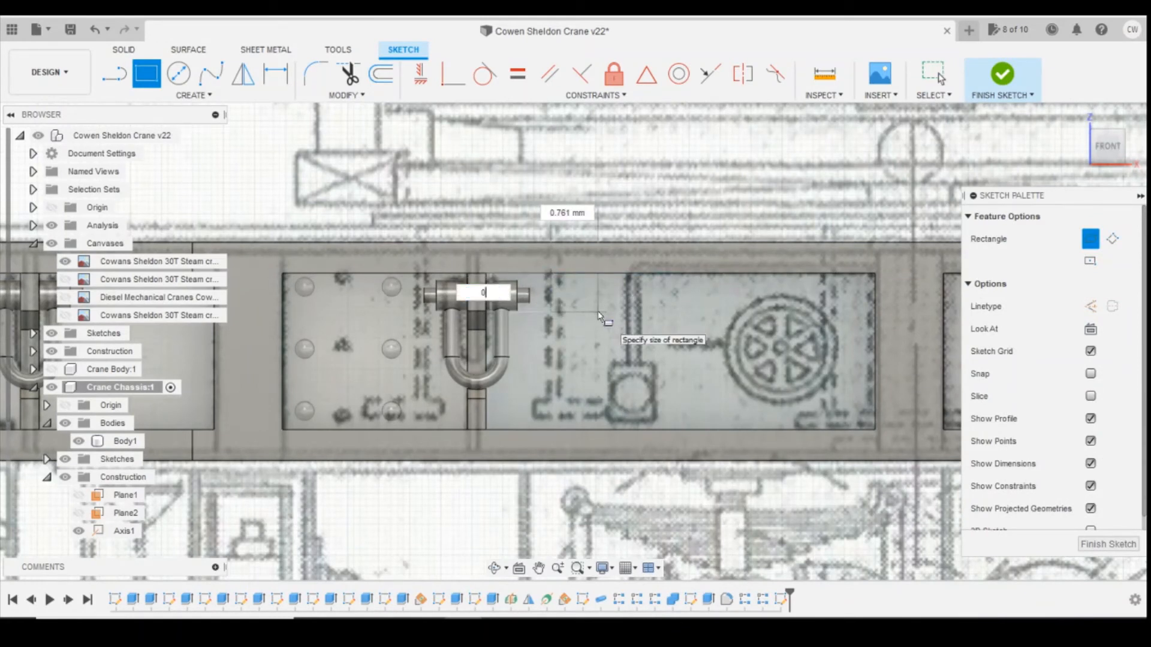
{"action": "type", "text": ".6"}
{"action": "key", "text": "Tab"}
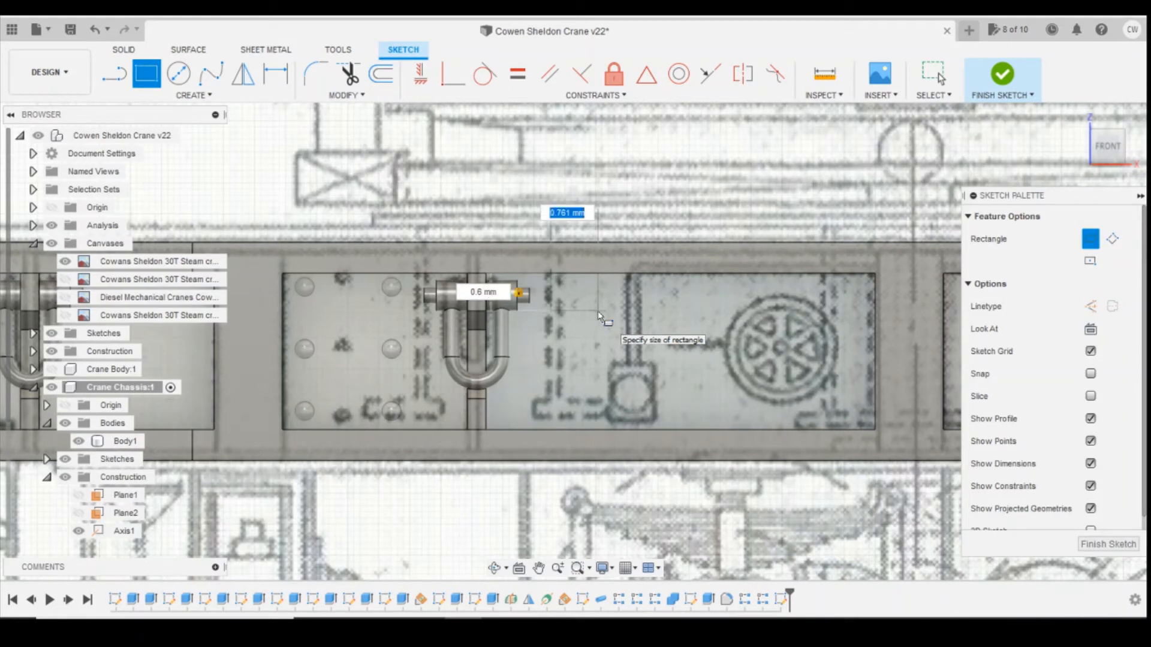
{"action": "key", "text": "Return"}
{"action": "key", "text": "Escape"}
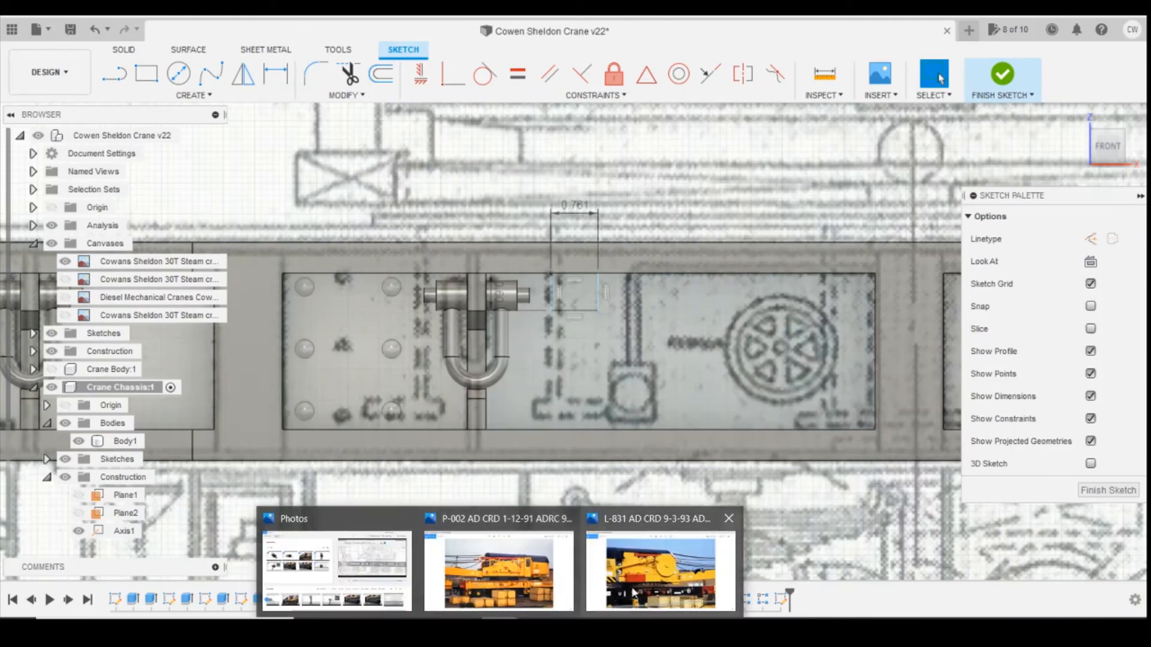
- Check the small box against the crane photo and extrude its rectangle 0.5 mm, joined to the chassis
{"action": "left_click", "coordinate": [560, 599]}
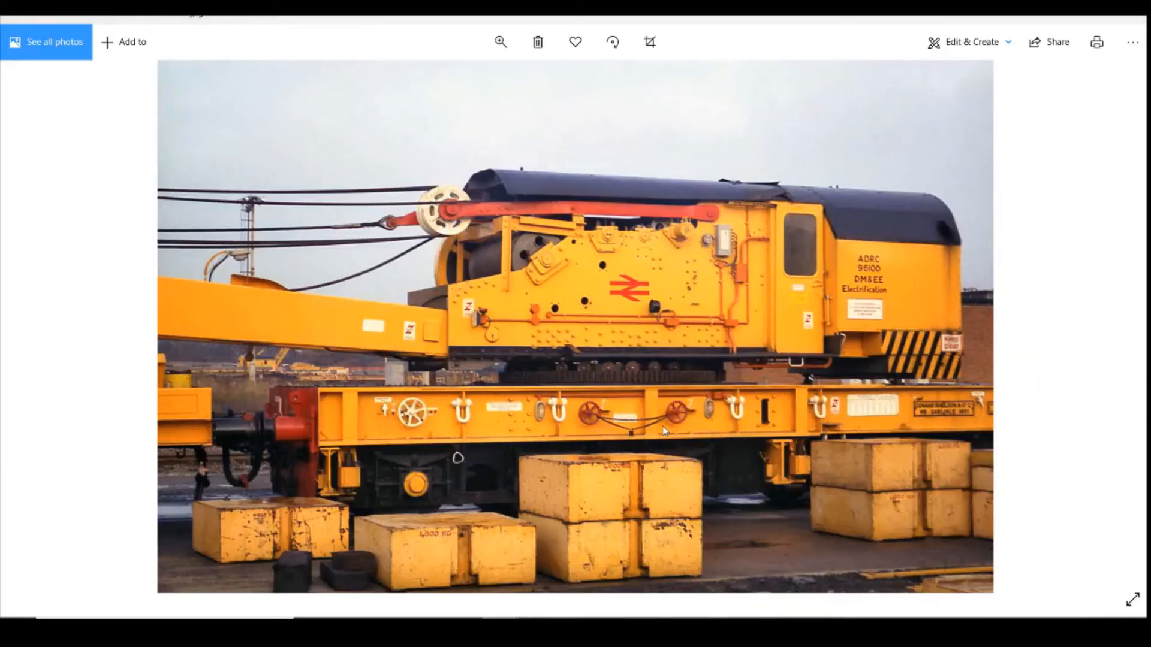
{"action": "key", "text": "alt+Tab"}
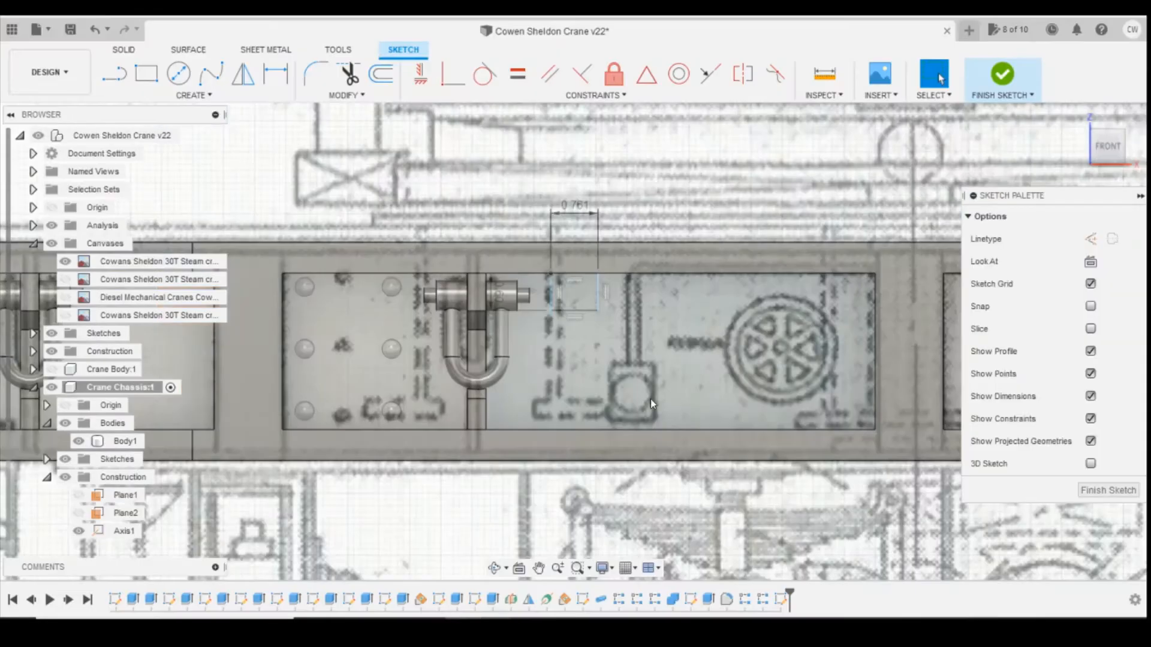
{"action": "right_click", "coordinate": [571, 291]}
{"action": "left_click", "coordinate": [577, 358]}
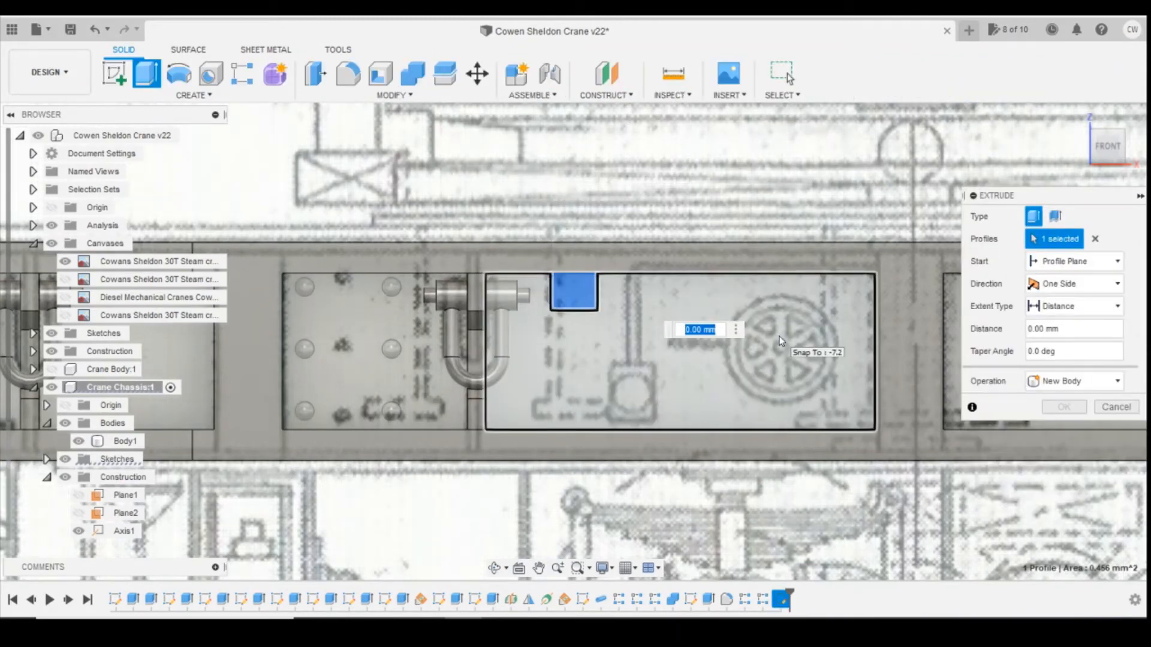
{"action": "type", "text": "0.5"}
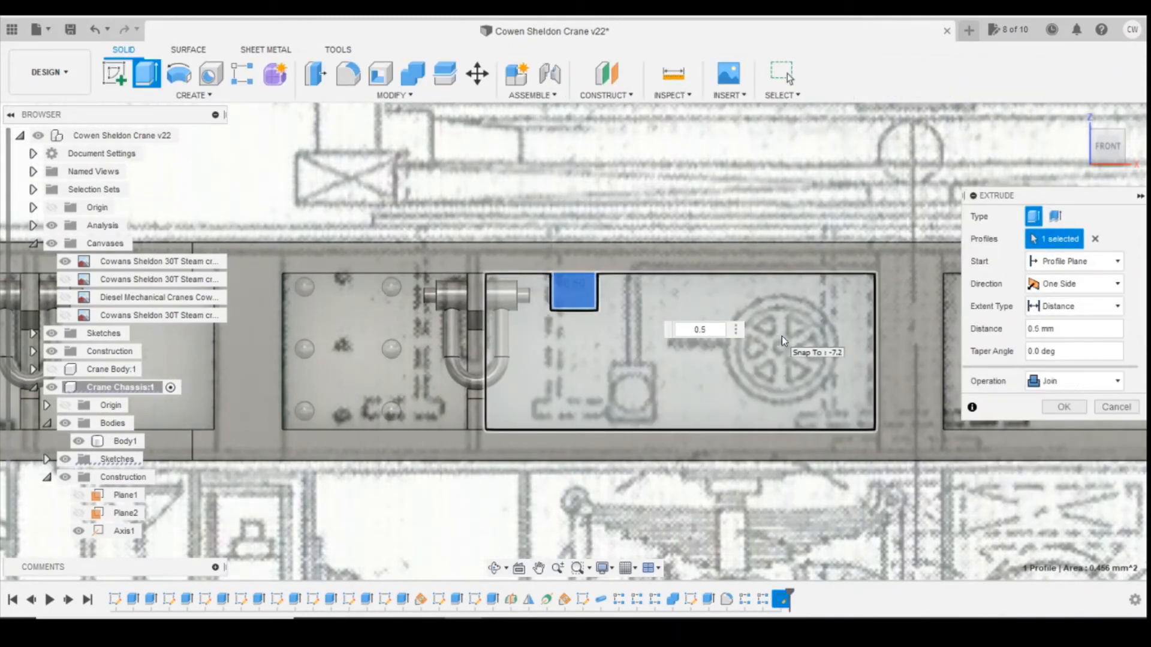
{"action": "left_click", "coordinate": [1066, 408]}
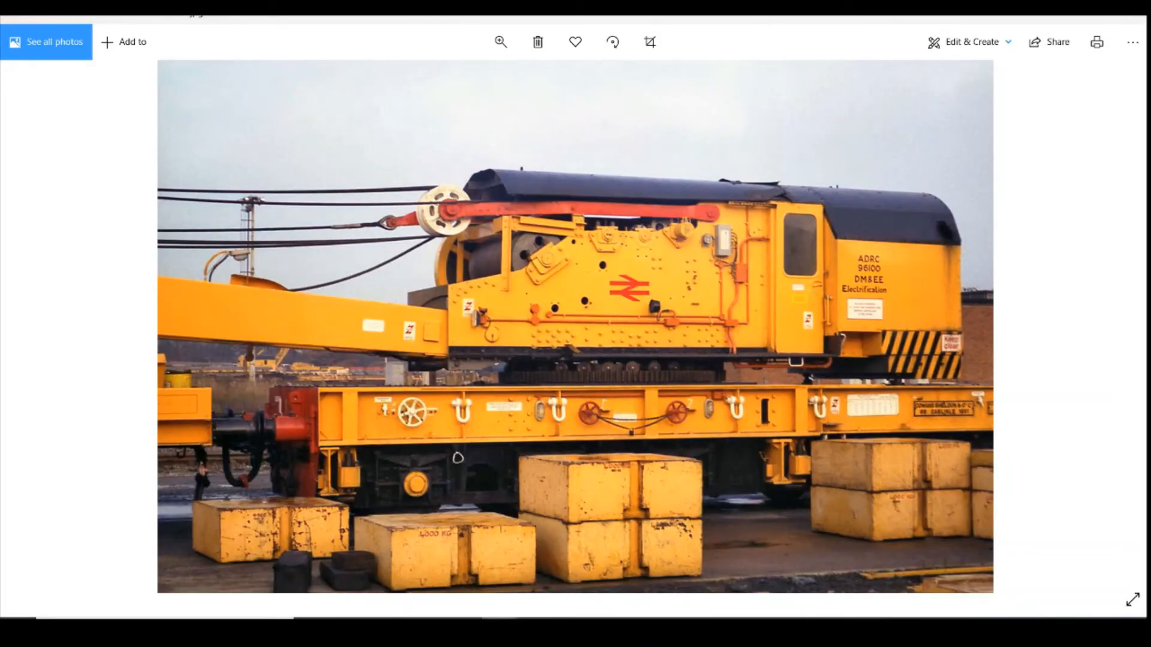
- Check the crane photo again and start a new sketch on the same side panel face
{"action": "mouse_move", "coordinate": [500, 618]}
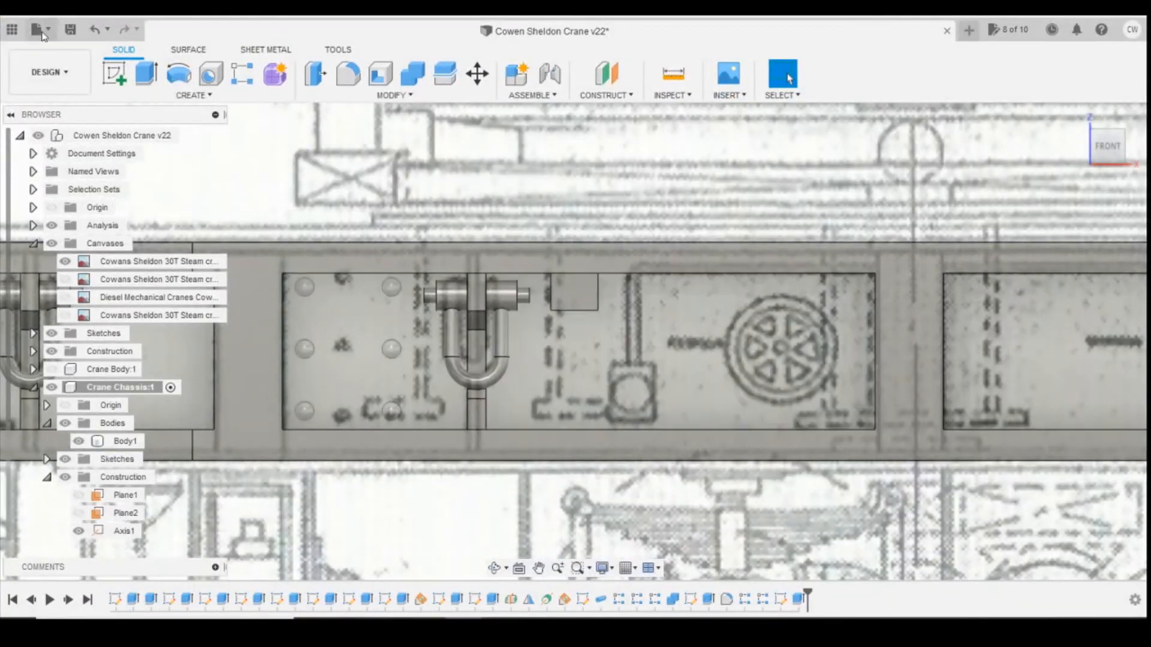
{"action": "left_click", "coordinate": [113, 73]}
{"action": "left_click", "coordinate": [699, 368]}
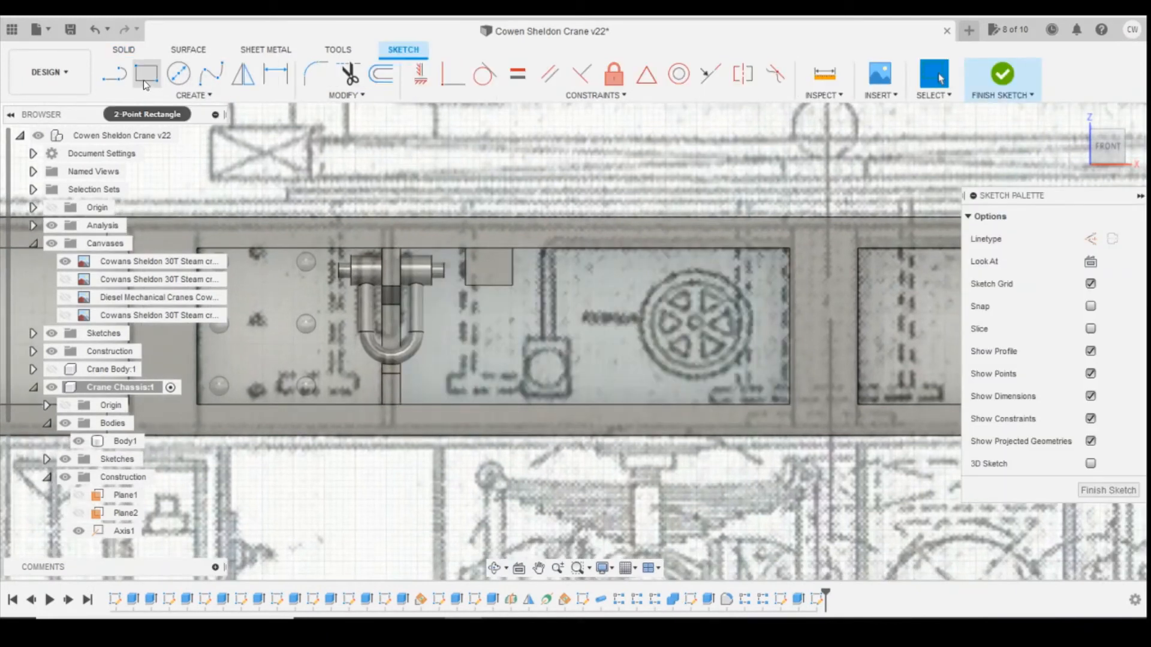
{"action": "left_click", "coordinate": [145, 74]}
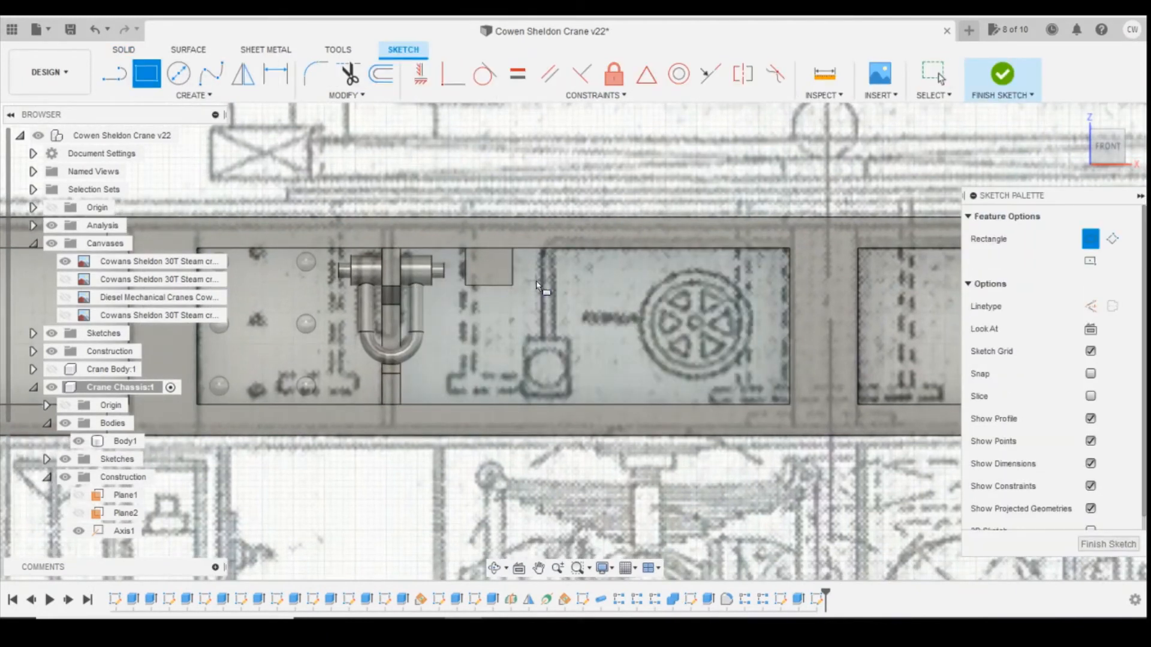
{"action": "left_click", "coordinate": [536, 286]}
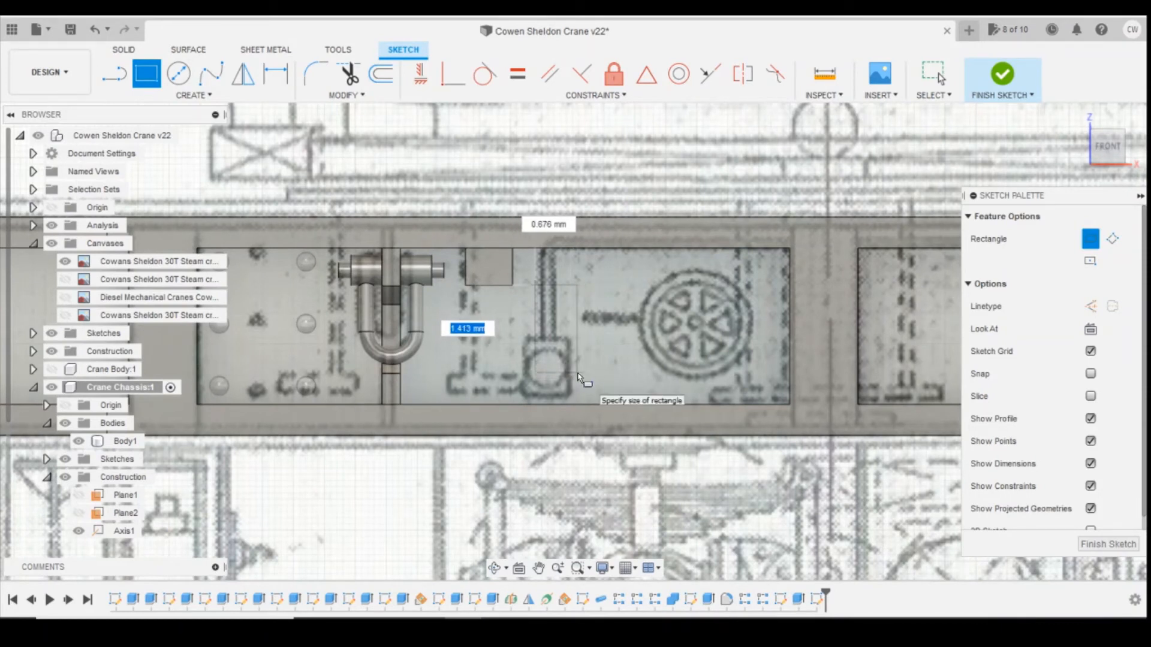
{"action": "type", "text": "1.2"}
{"action": "key", "text": "Tab"}
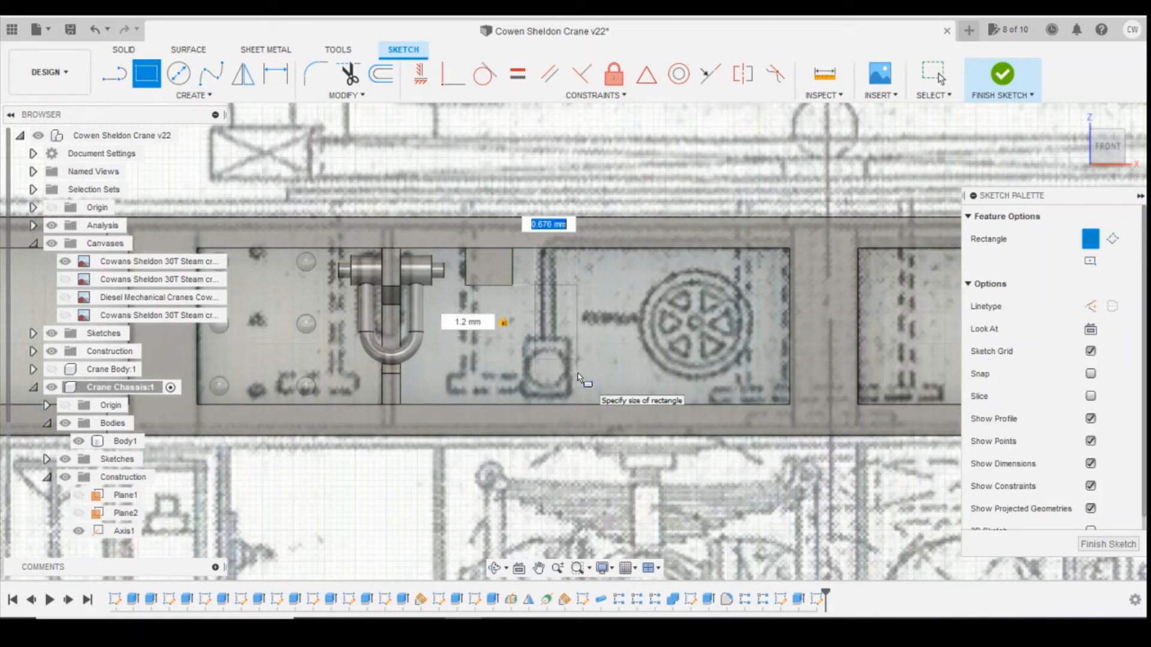
{"action": "key", "text": "Escape"}
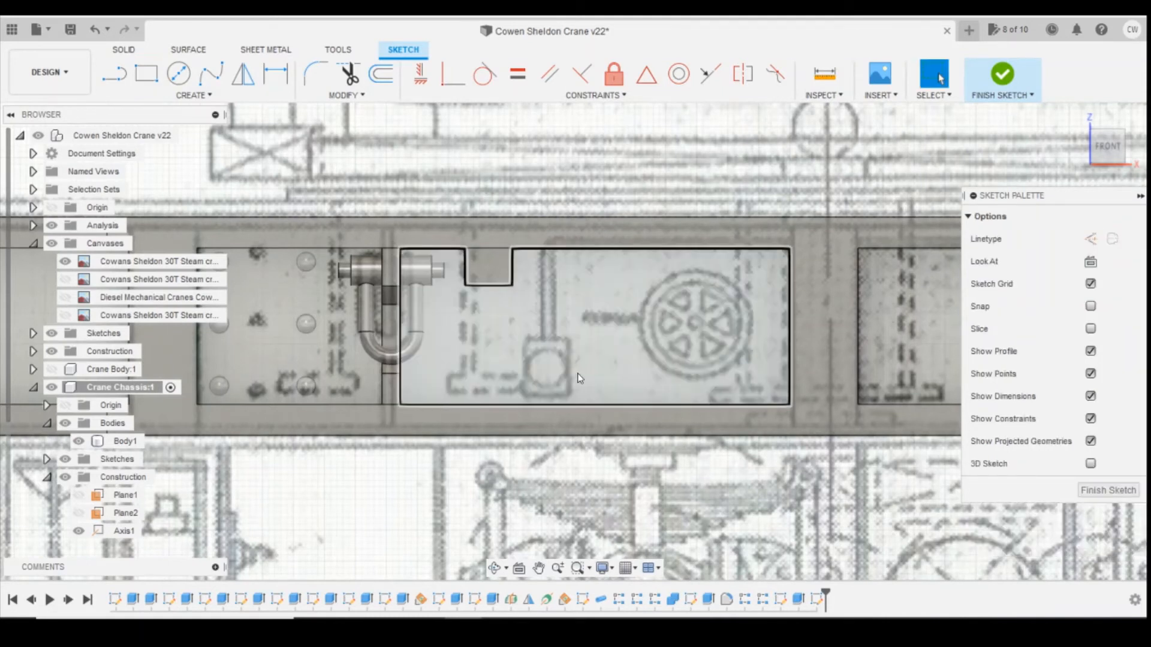
- Sketch a rectangle about 0.7 mm wide and 1.3 mm high between the small box and handwheel, and compare it with the crane photo
{"action": "left_click", "coordinate": [146, 74]}
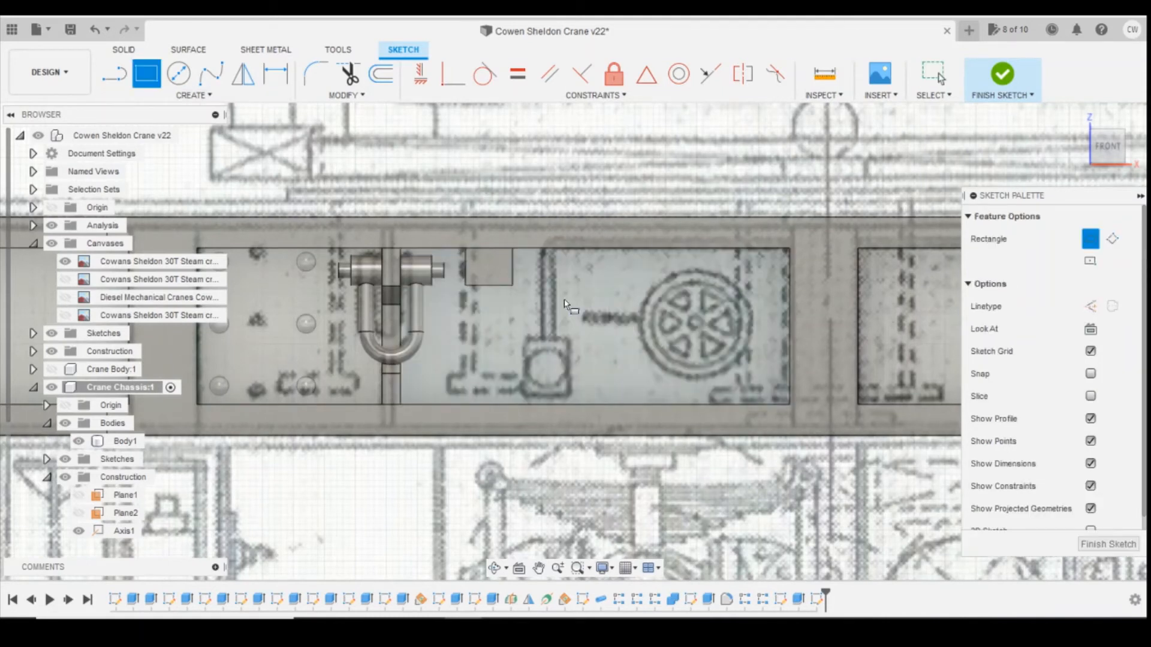
{"action": "left_click", "coordinate": [527, 293]}
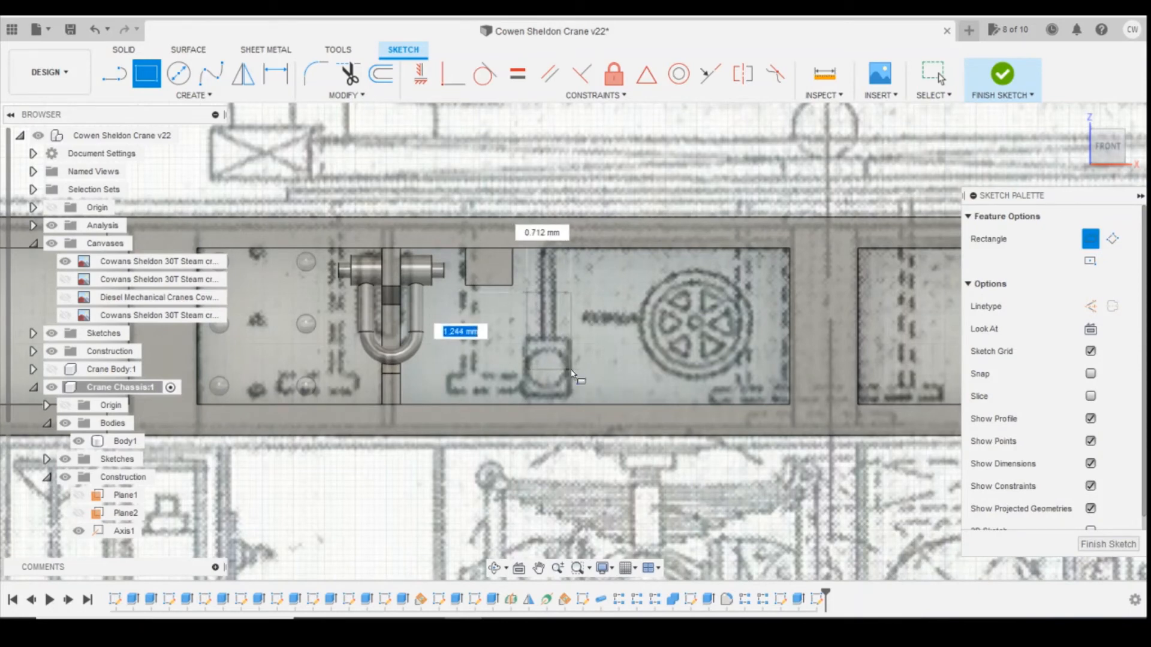
{"action": "left_click", "coordinate": [573, 377]}
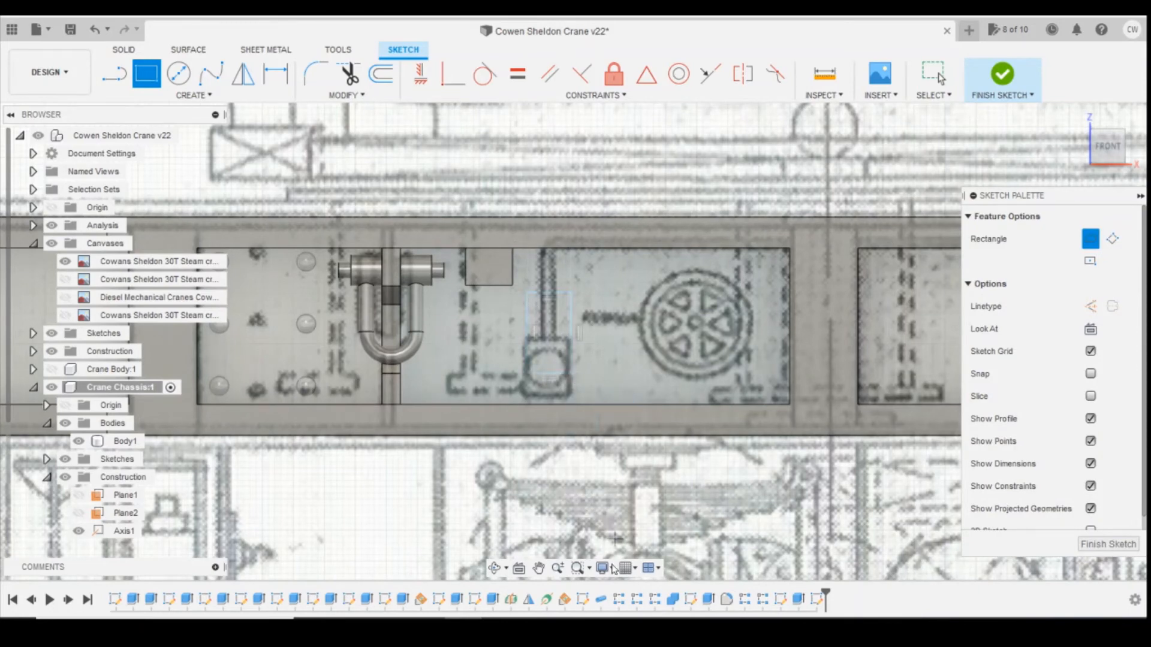
{"action": "left_click", "coordinate": [547, 593]}
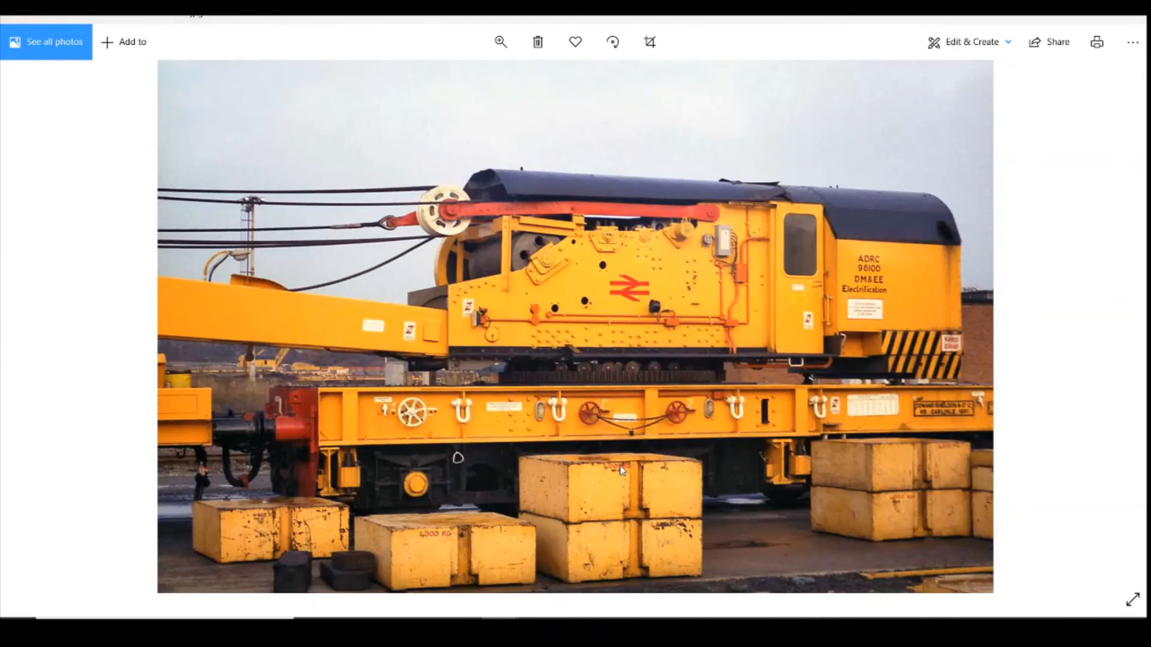
{"action": "key", "text": "alt+Tab"}
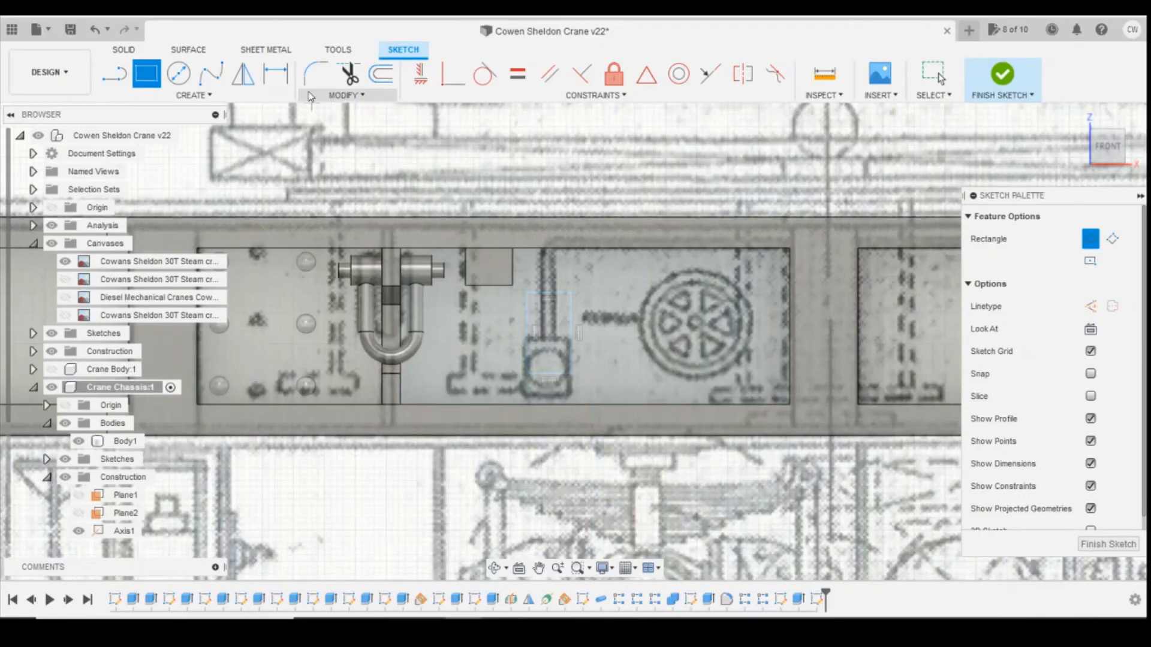
- Fillet the two lower corners of the new rectangle and set their radius to 0.3 mm
{"action": "left_click", "coordinate": [531, 375]}
{"action": "left_click", "coordinate": [571, 312]}
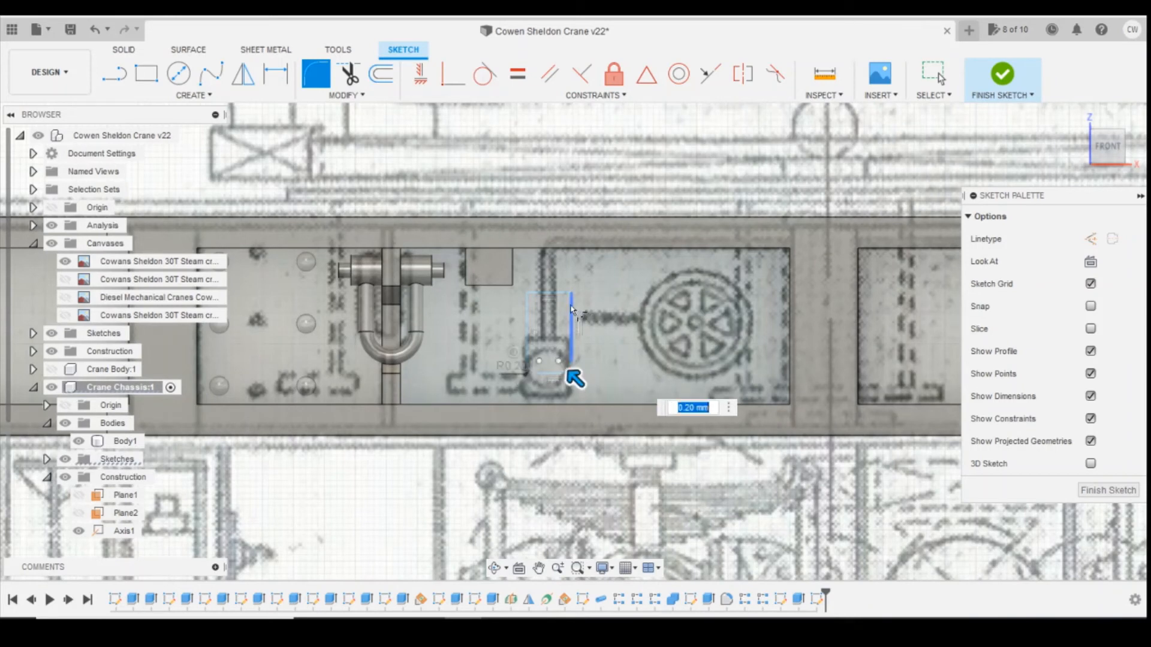
{"action": "left_click", "coordinate": [568, 299]}
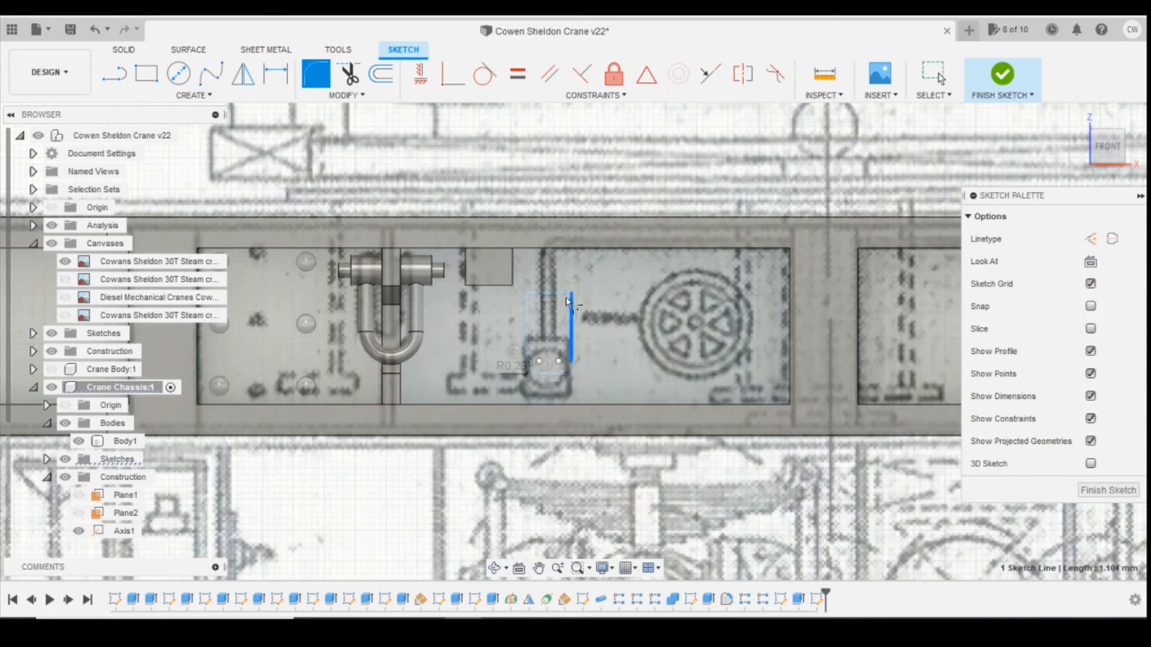
{"action": "left_click", "coordinate": [566, 295]}
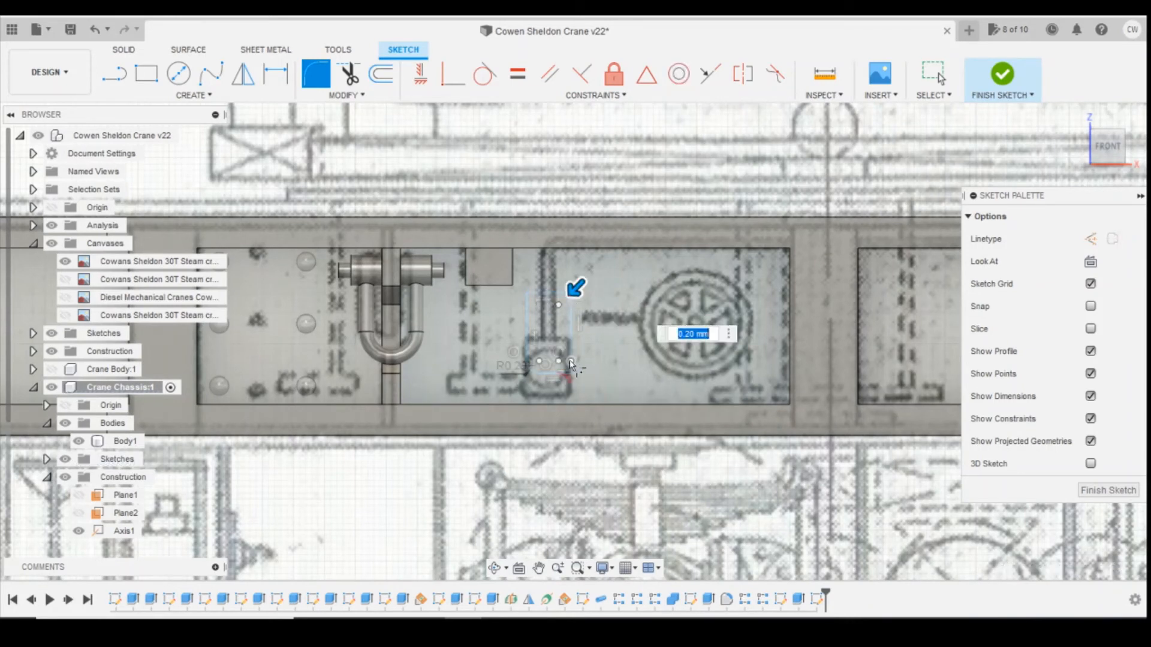
{"action": "scroll", "coordinate": [571, 364], "scroll_direction": "up", "scroll_amount": 3}
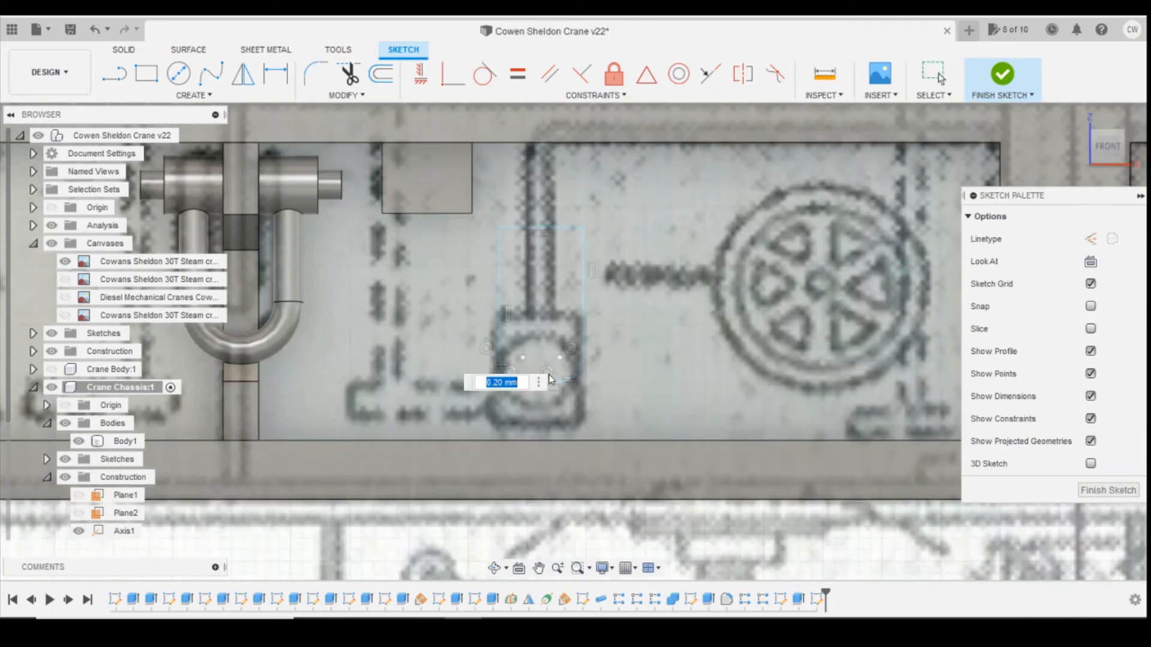
{"action": "type", "text": "0.3"}
{"action": "key", "text": "Return"}
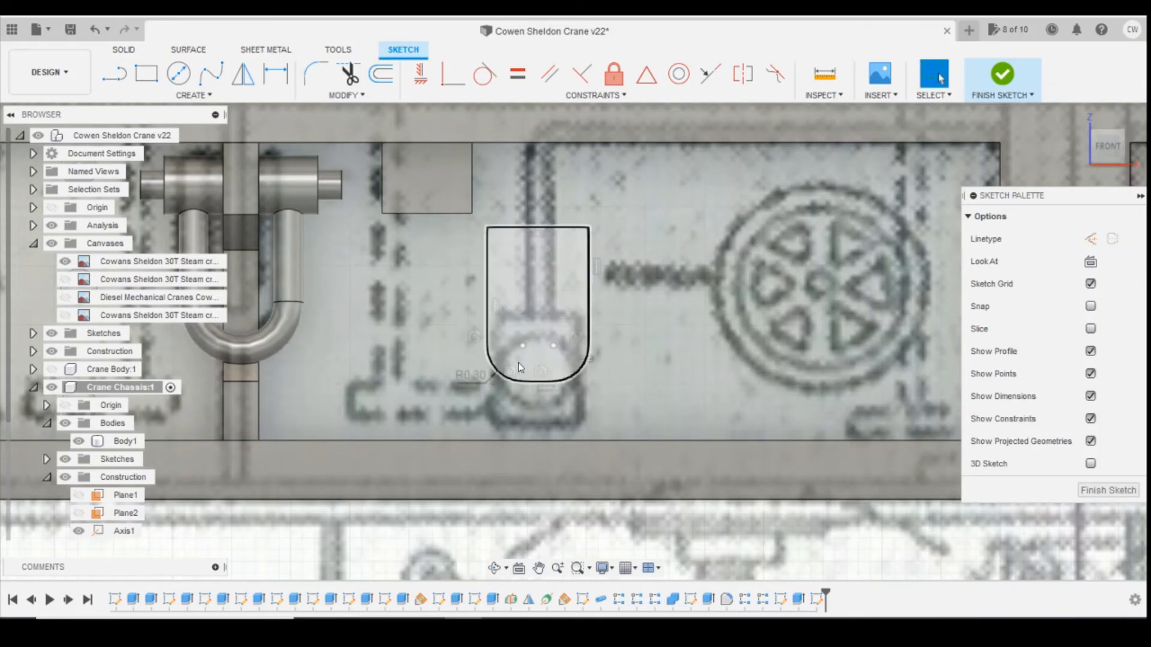
- Set the radius of the rectangle's lower corner fillets to 0.4 mm
{"action": "scroll", "coordinate": [545, 354], "scroll_direction": "up", "scroll_amount": 2}
{"action": "left_click", "coordinate": [515, 393]}
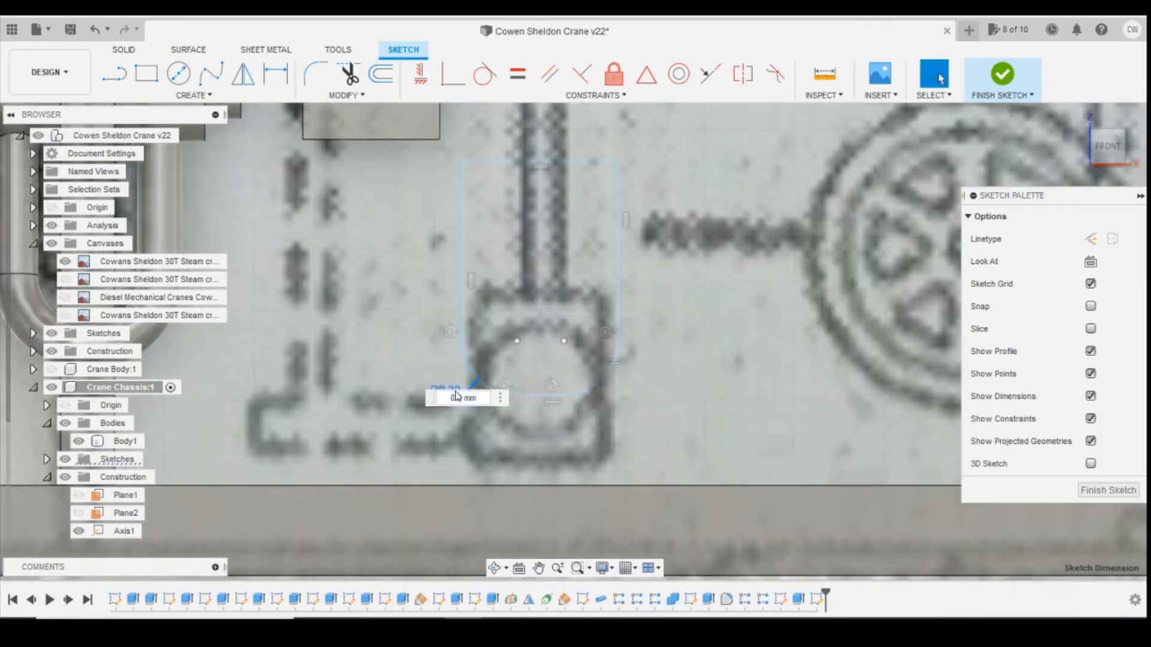
{"action": "type", "text": "0.4"}
{"action": "key", "text": "Return"}
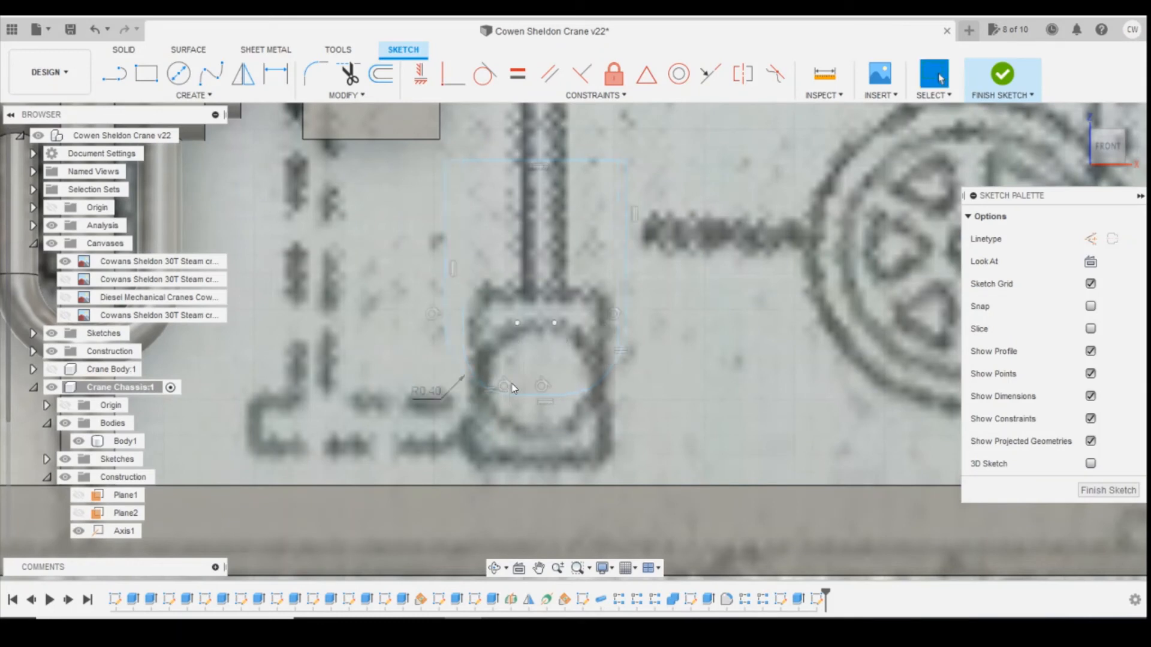
- Fillet the two upper corners of the rectangle with a 0.4 mm radius
{"action": "scroll", "coordinate": [513, 388], "scroll_direction": "down", "scroll_amount": 2}
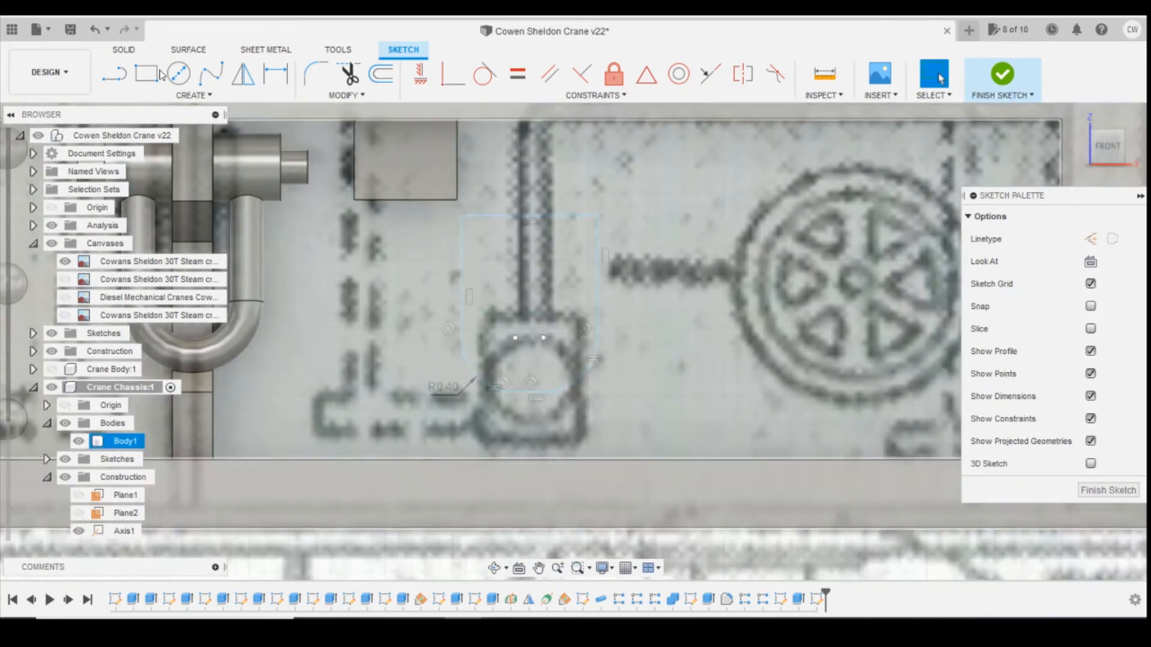
{"action": "left_click", "coordinate": [316, 73]}
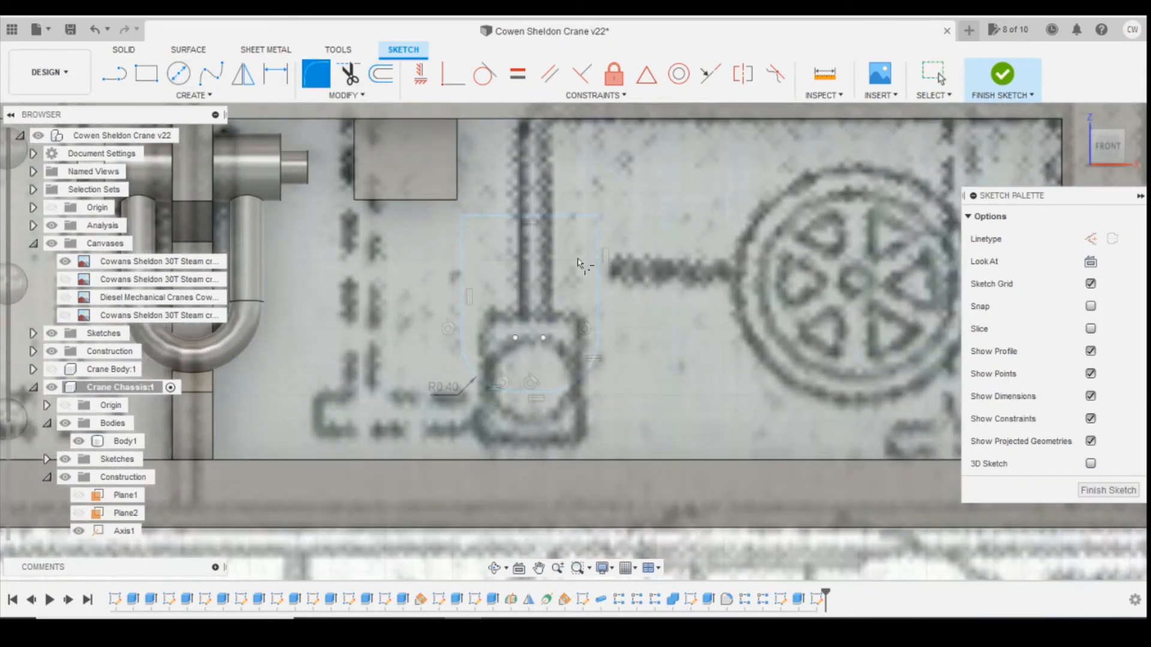
{"action": "left_click", "coordinate": [597, 219]}
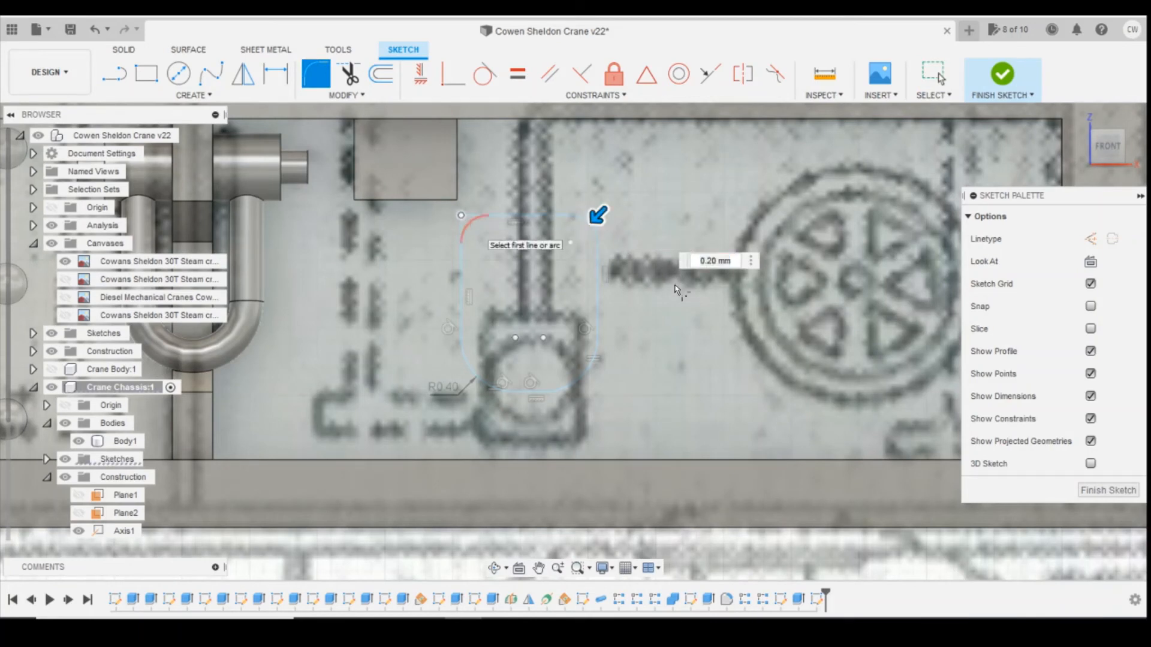
{"action": "type", "text": "0"}
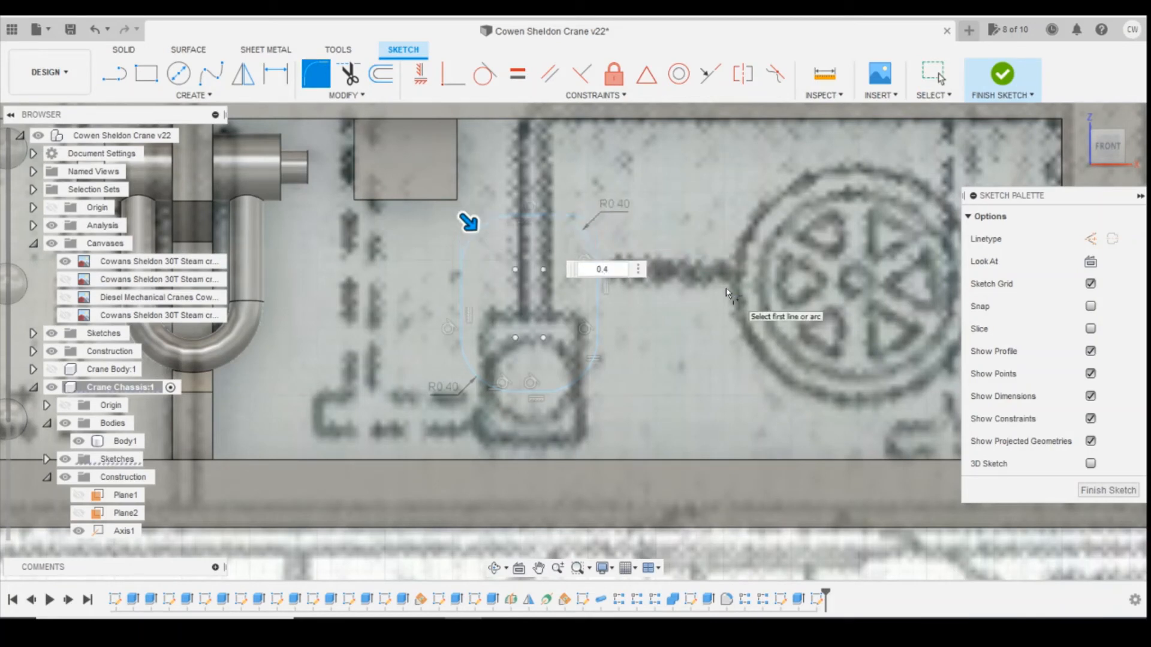
{"action": "type", "text": ".4"}
{"action": "key", "text": "Return"}
{"action": "key", "text": "Escape"}
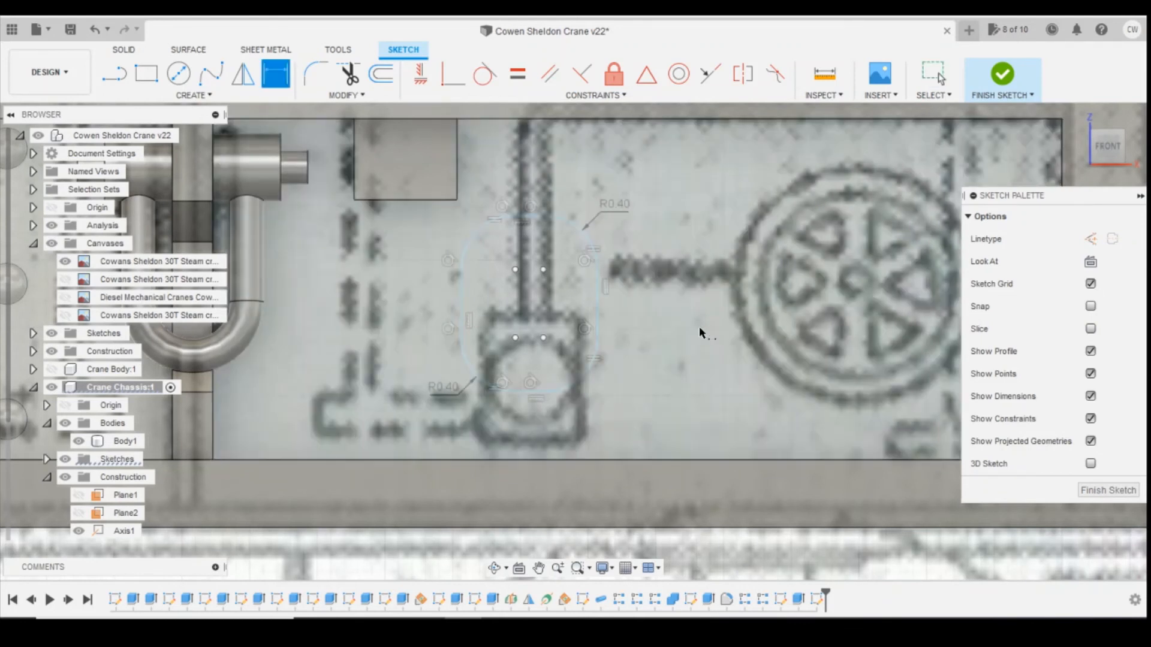
- Dimension the width between the rounded profile's vertical sides and try to set it to 0.8 mm
{"action": "left_click", "coordinate": [463, 303]}
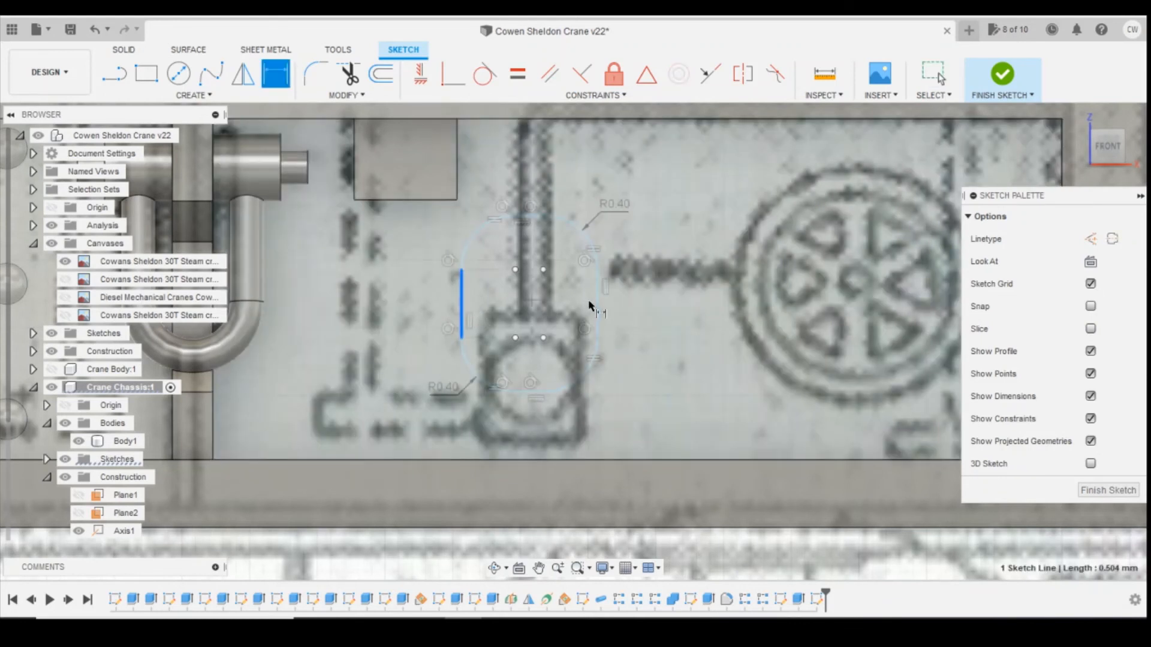
{"action": "left_click", "coordinate": [597, 306], "text": "shift"}
{"action": "left_click", "coordinate": [538, 296]}
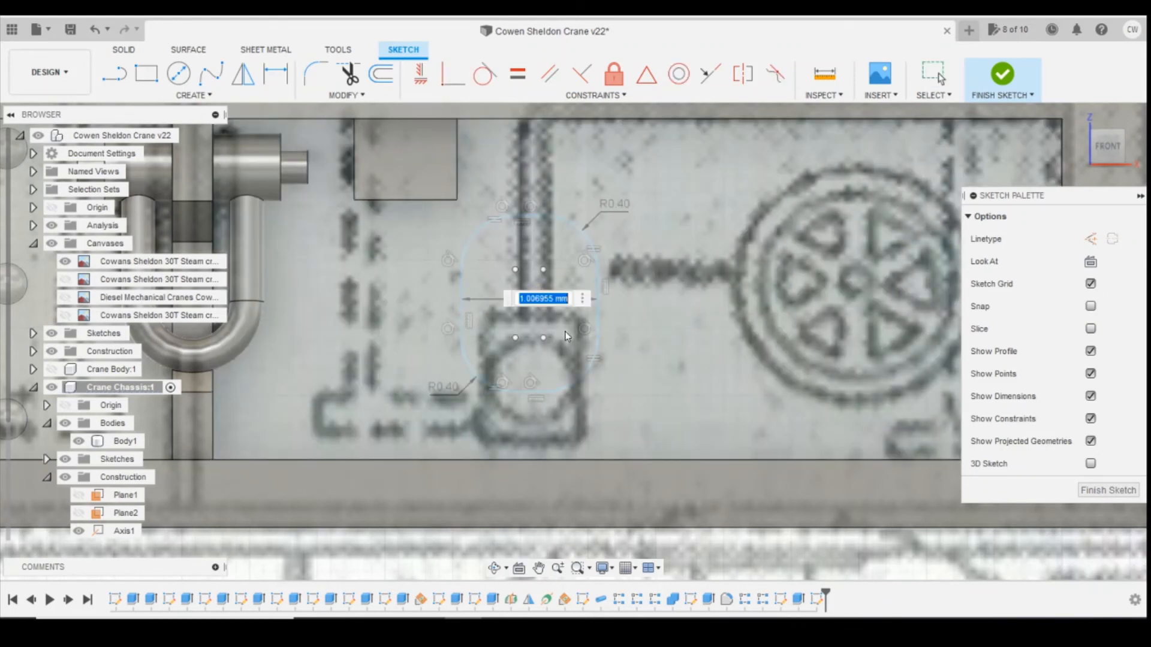
{"action": "type", "text": "0.8"}
{"action": "key", "text": "Return"}
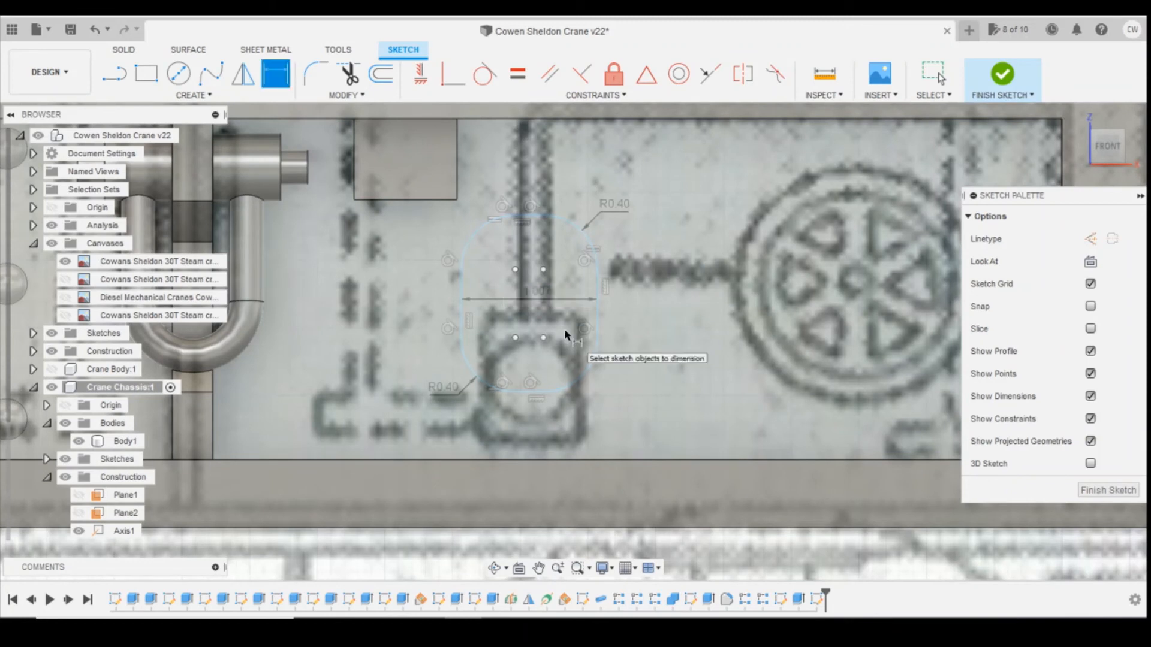
- Try again to change the rounded profile's width dimension to 0.8 mm
{"action": "double_click", "coordinate": [538, 290]}
{"action": "type", "text": "0"}
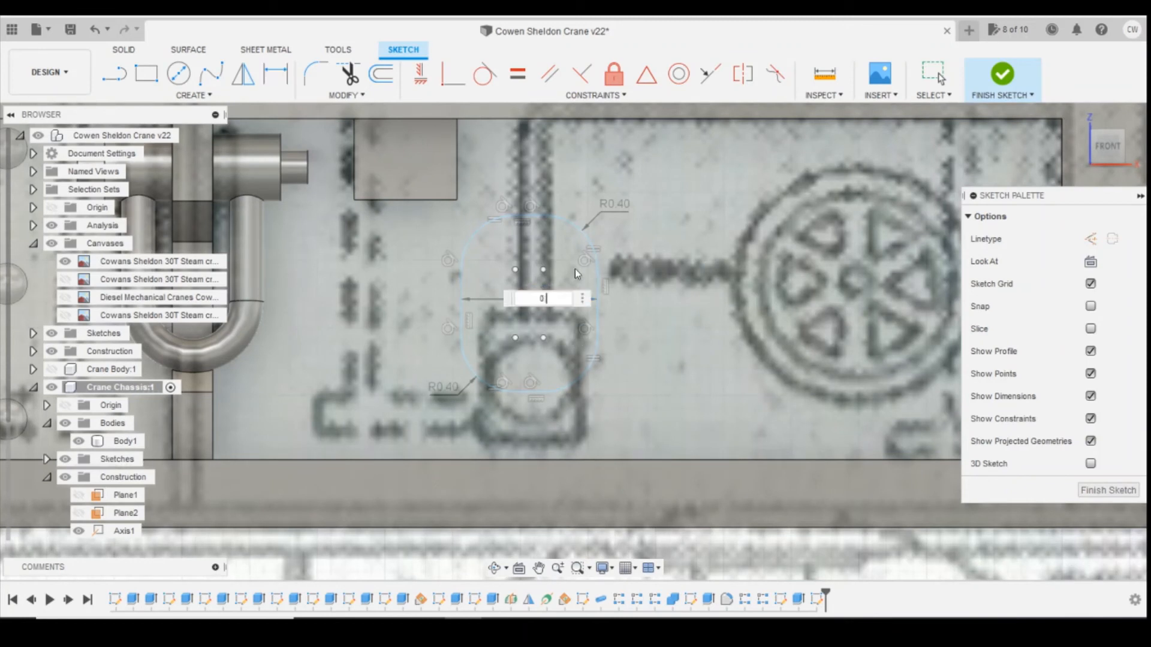
{"action": "type", "text": ".8"}
{"action": "key", "text": "Return"}
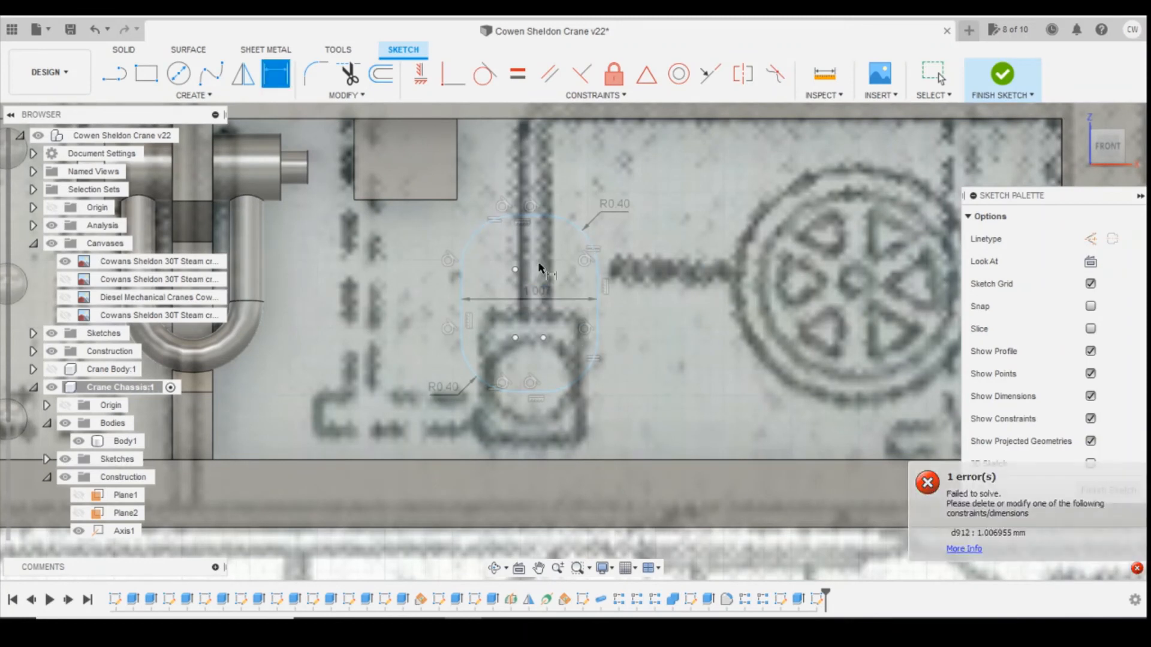
{"action": "key", "text": "Escape"}
{"action": "scroll", "coordinate": [617, 334], "scroll_direction": "up", "scroll_amount": 3}
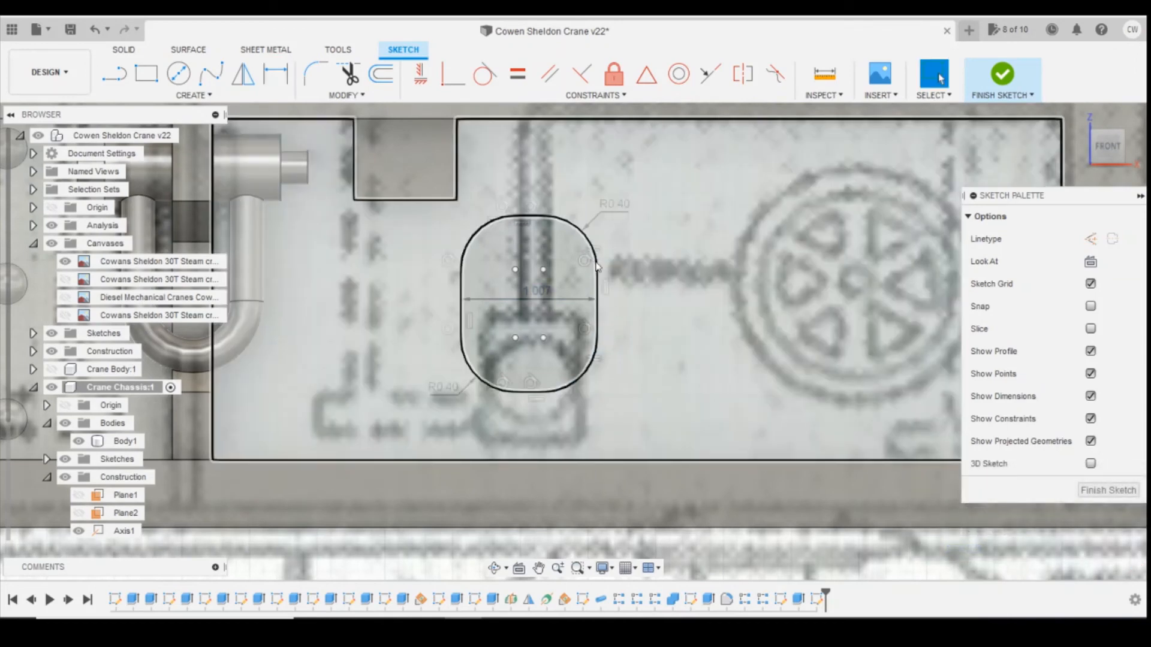
{"action": "scroll", "coordinate": [607, 306], "scroll_direction": "down", "scroll_amount": 3}
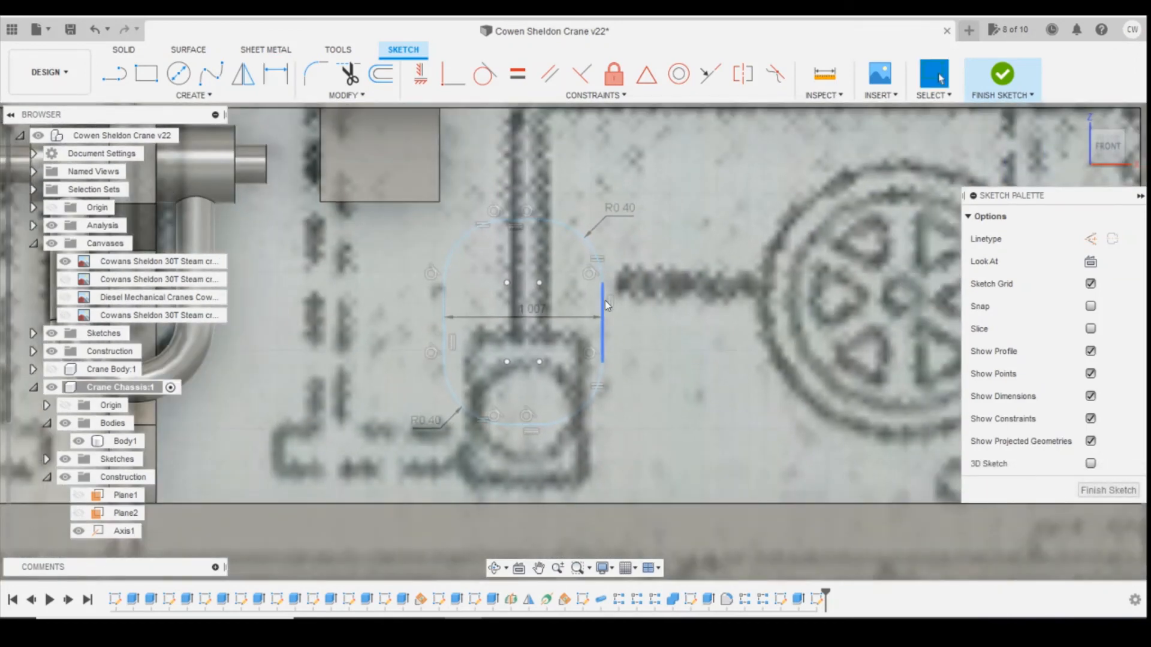
{"action": "scroll", "coordinate": [602, 306], "scroll_direction": "up", "scroll_amount": 1}
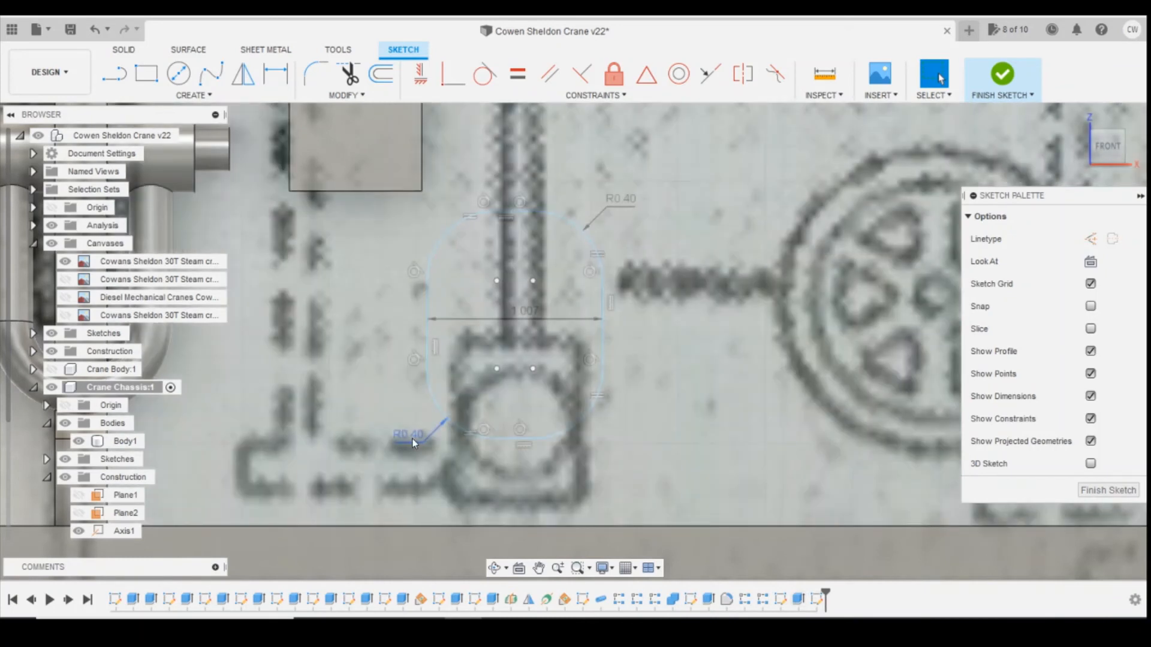
{"action": "double_click", "coordinate": [529, 319]}
{"action": "type", "text": "0"}
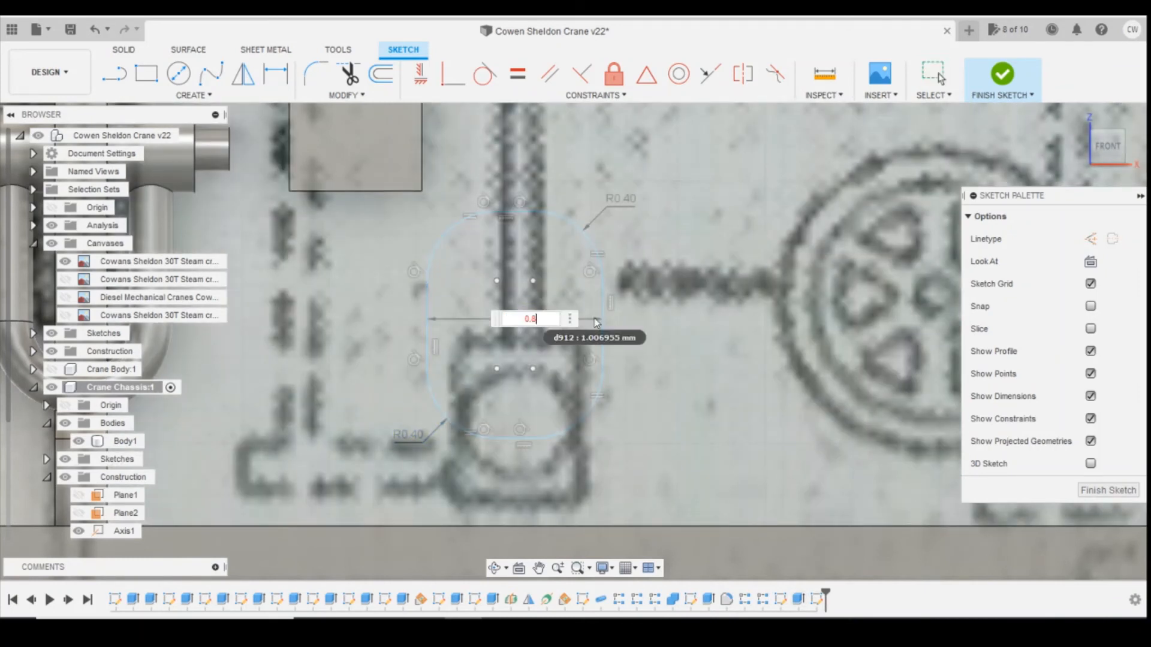
{"action": "type", "text": ".8"}
{"action": "key", "text": "Return"}
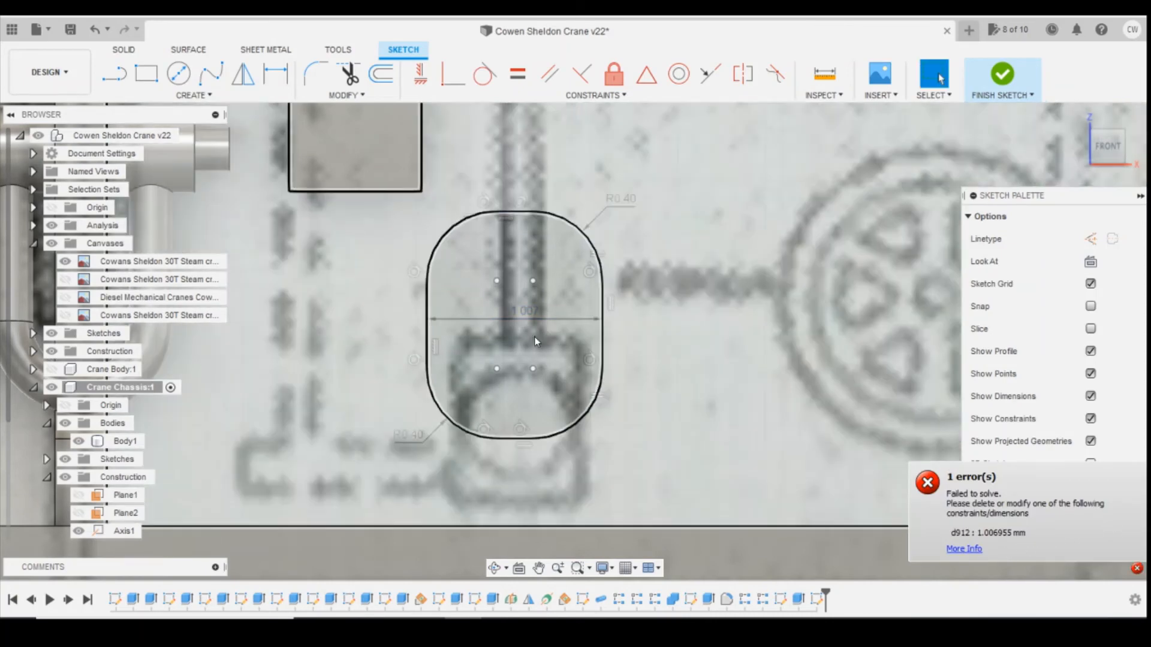
{"action": "scroll", "coordinate": [556, 319], "scroll_direction": "down", "scroll_amount": 2}
{"action": "scroll", "coordinate": [543, 334], "scroll_direction": "up", "scroll_amount": 2}
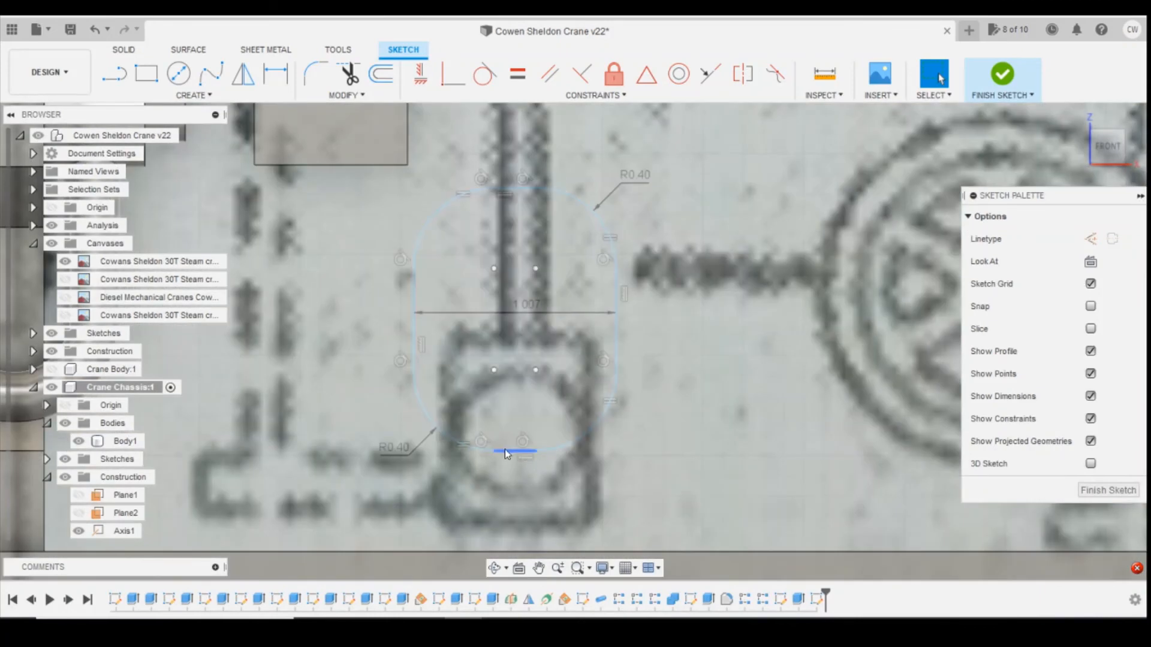
- Set the rounded profile's width dimension to 0.9 mm
{"action": "double_click", "coordinate": [531, 307]}
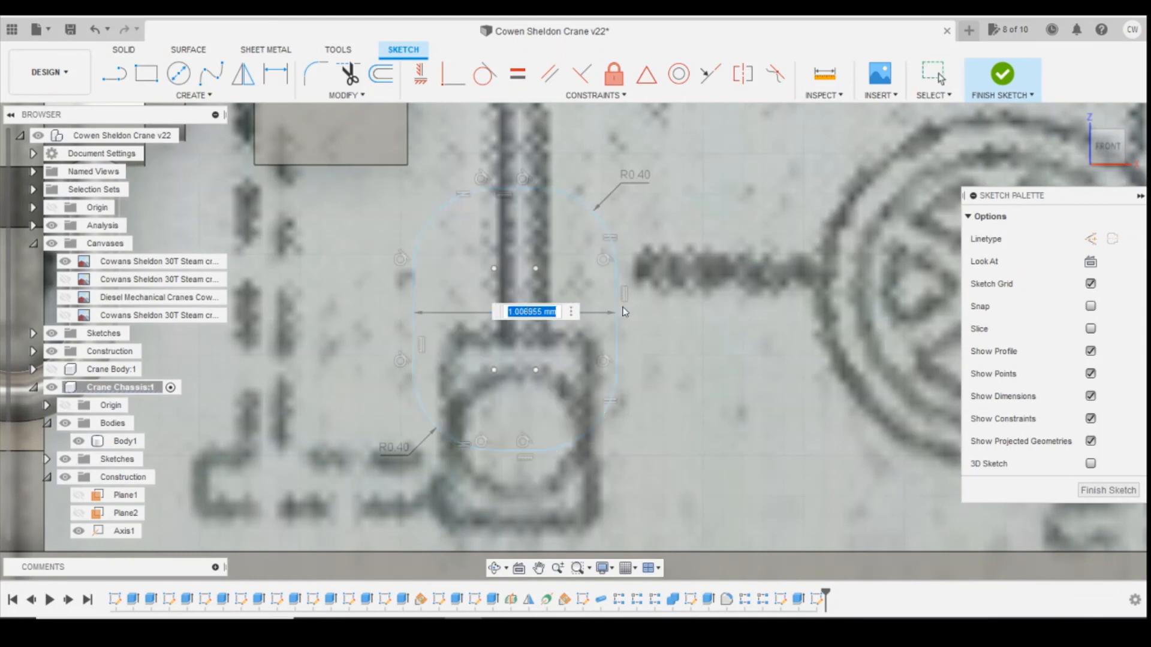
{"action": "type", "text": "0.9"}
{"action": "key", "text": "Return"}
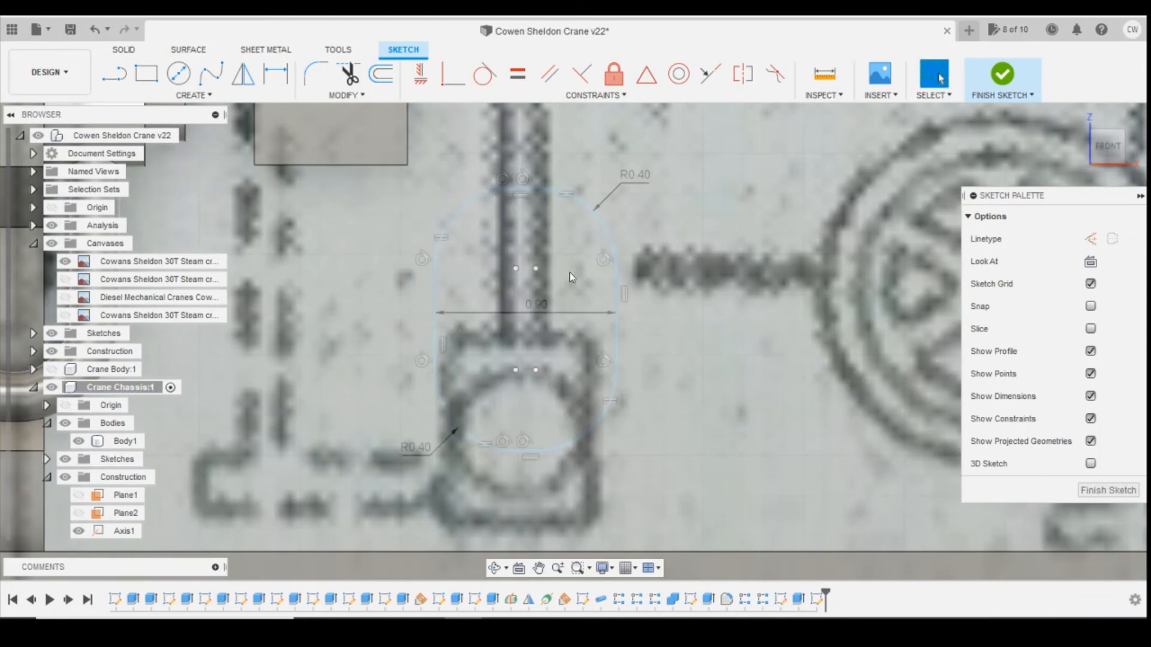
- Set the rounded profile's width to 0.79 mm and inspect the short line between the upper arcs
{"action": "double_click", "coordinate": [537, 305]}
{"action": "type", "text": "0."}
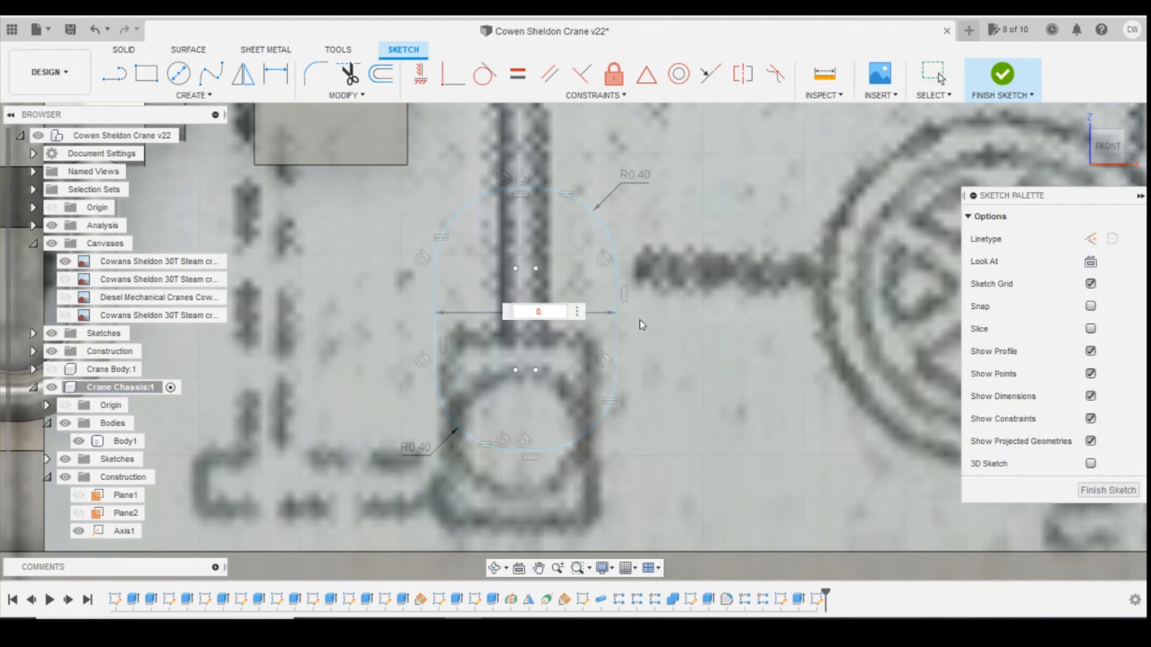
{"action": "type", "text": "79"}
{"action": "key", "text": "Return"}
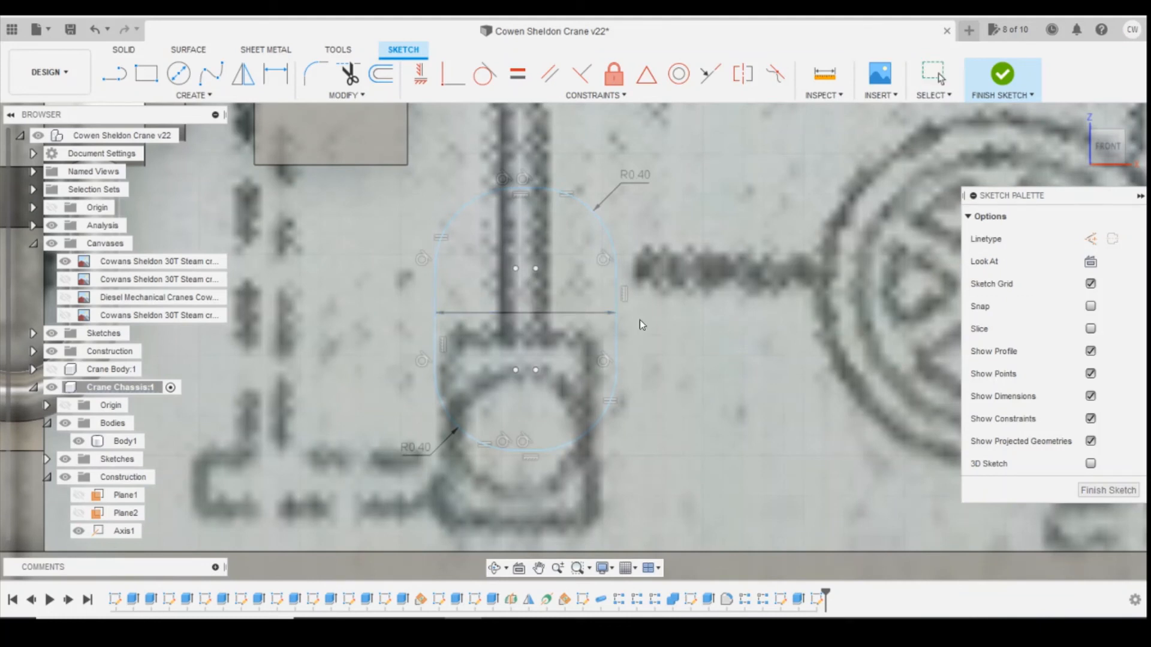
{"action": "key", "text": "Escape"}
{"action": "scroll", "coordinate": [573, 211], "scroll_direction": "up", "scroll_amount": 10}
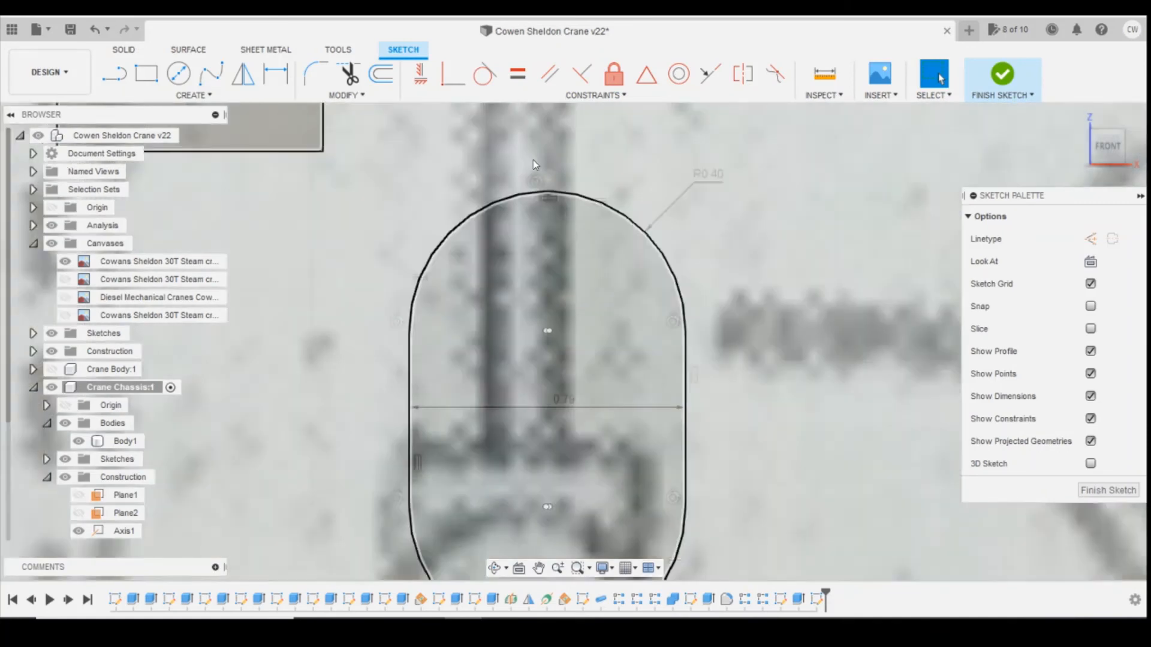
{"action": "scroll", "coordinate": [558, 203], "scroll_direction": "up", "scroll_amount": 5}
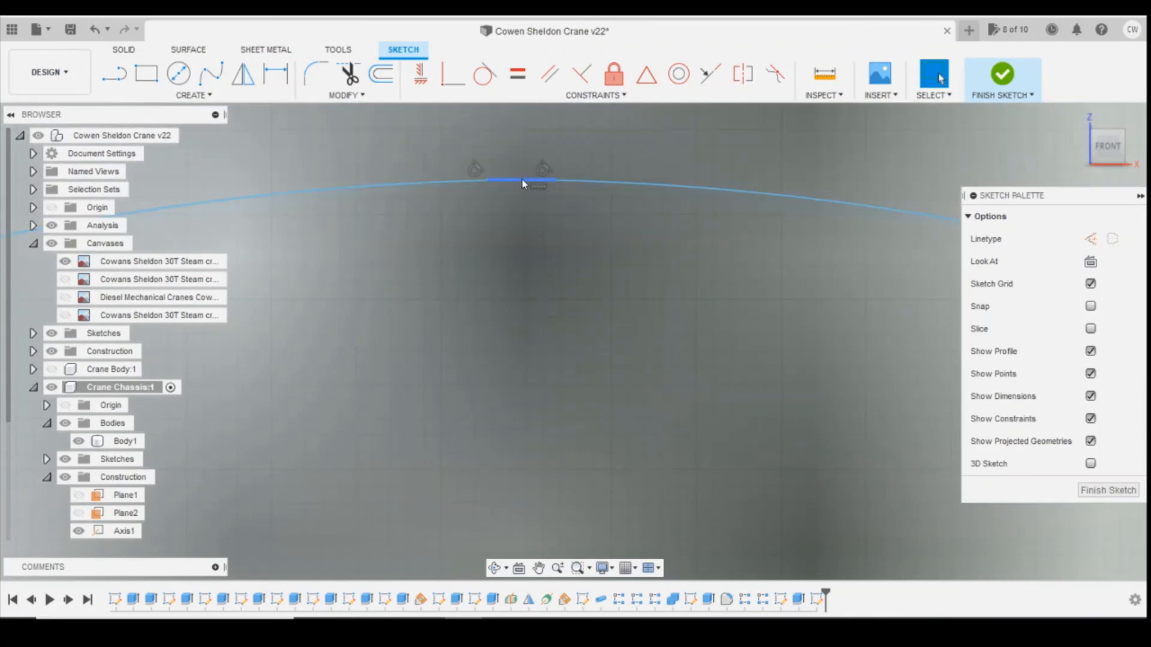
{"action": "scroll", "coordinate": [528, 198], "scroll_direction": "down", "scroll_amount": 8}
{"action": "scroll", "coordinate": [540, 238], "scroll_direction": "down", "scroll_amount": 5}
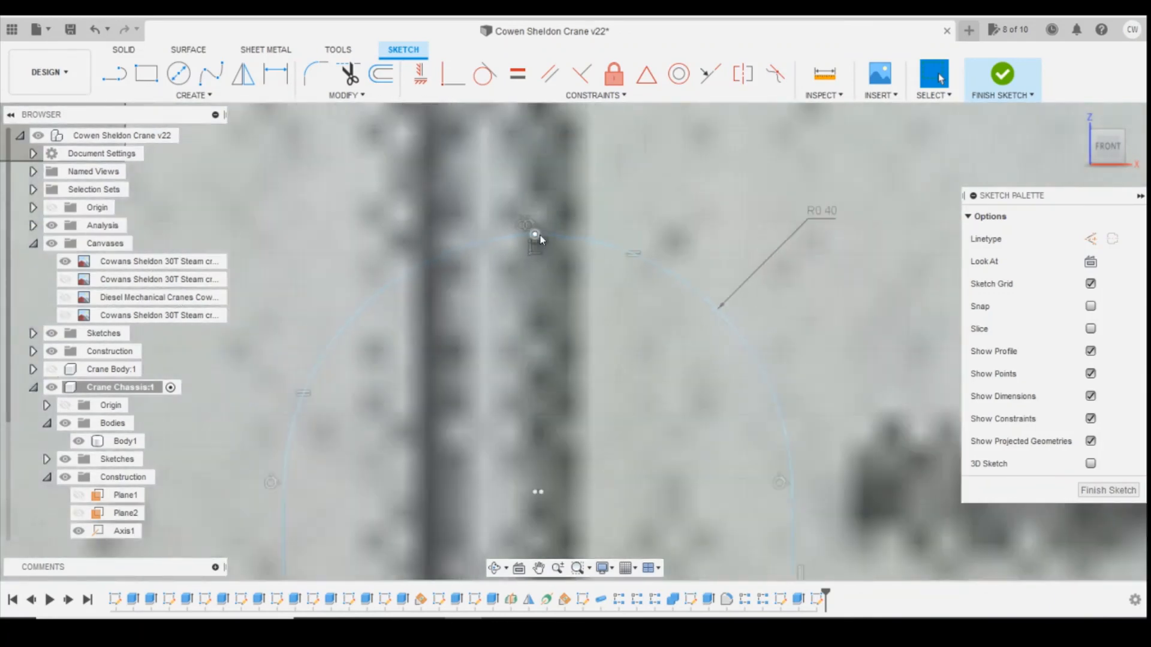
- Set the rounded profile's width dimension to 0.7 mm
{"action": "double_click", "coordinate": [557, 439]}
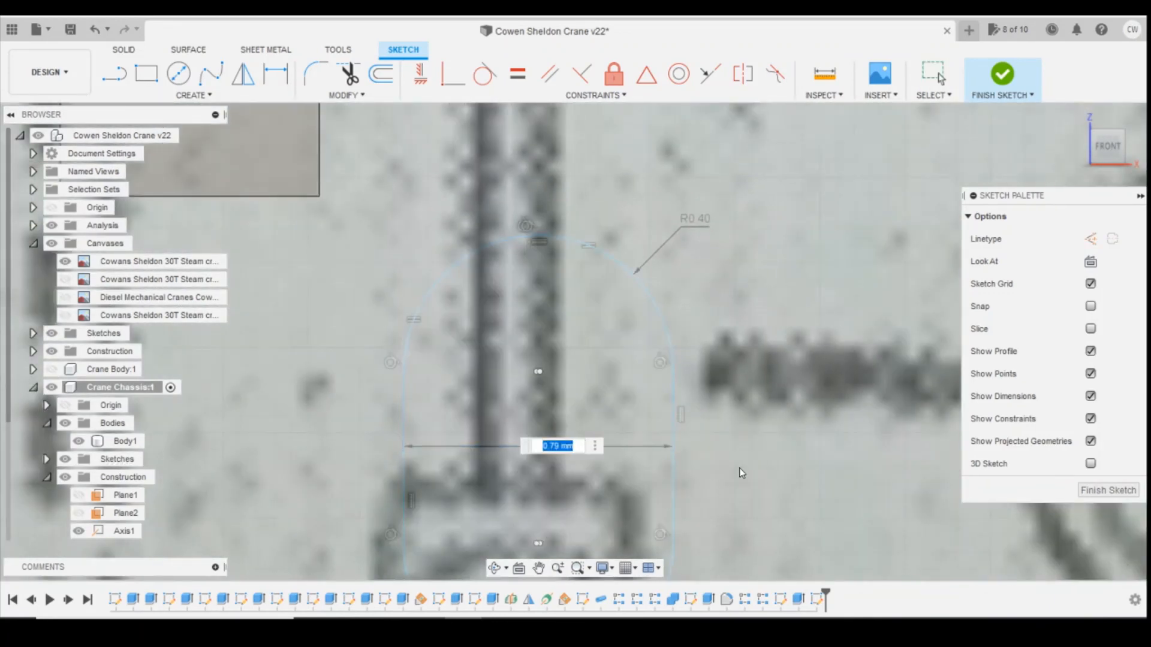
{"action": "type", "text": "0.7"}
{"action": "key", "text": "Return"}
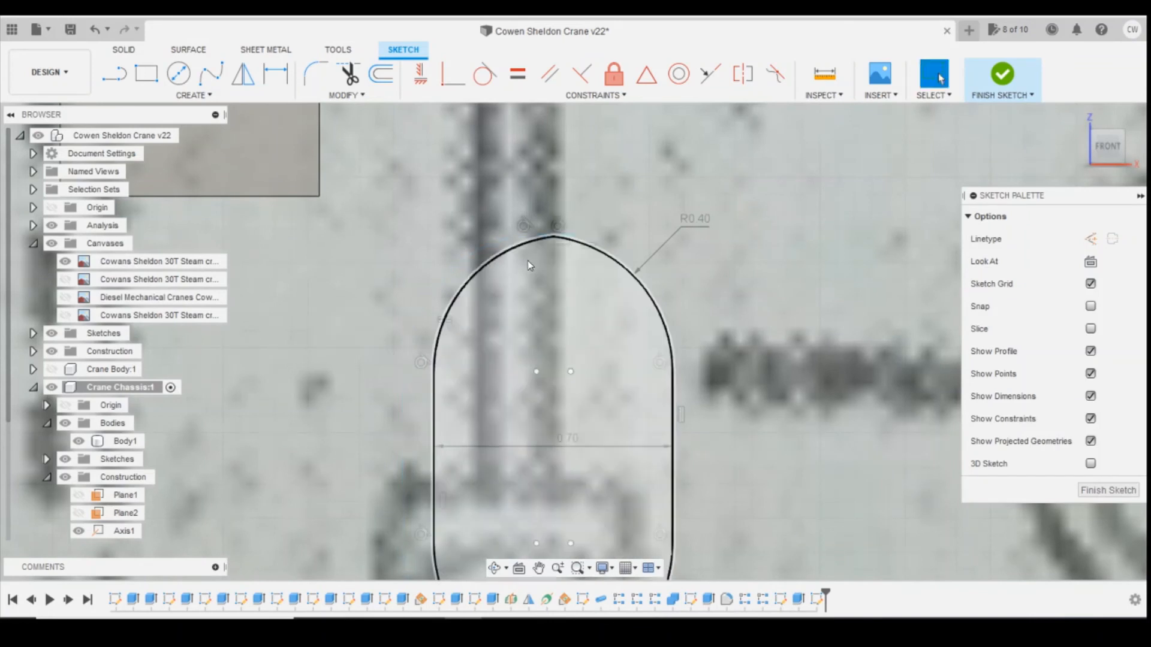
- Set the rounded profile's width to 0.82 mm and check where the upper arcs meet
{"action": "double_click", "coordinate": [567, 439]}
{"action": "type", "text": "0.82"}
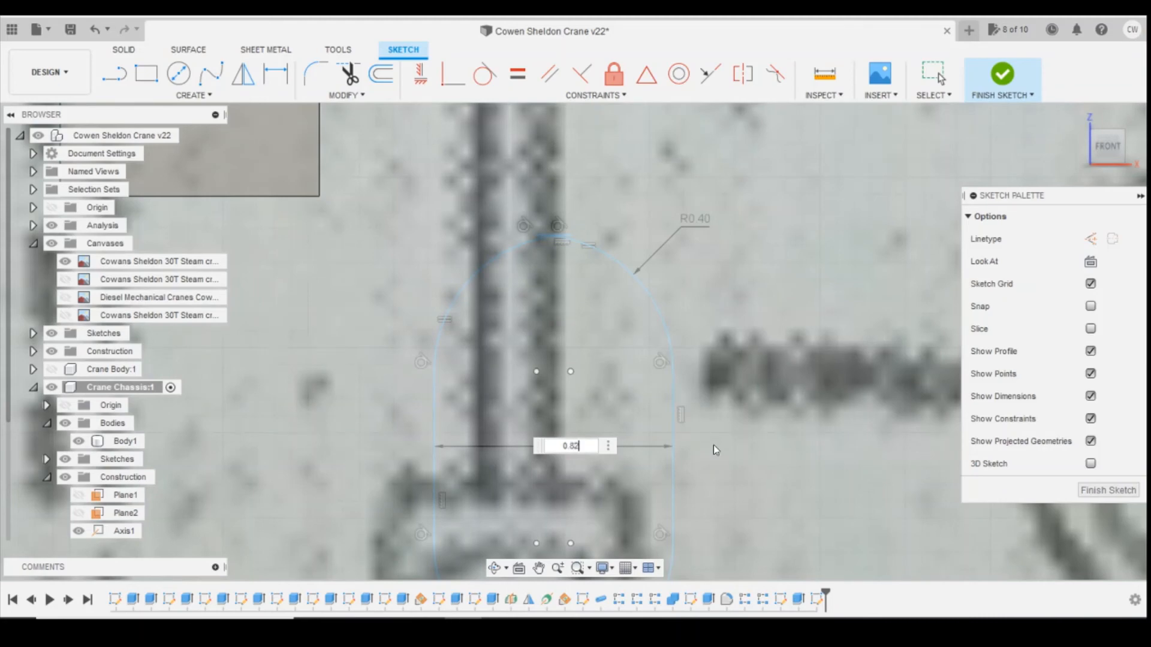
{"action": "key", "text": "Return"}
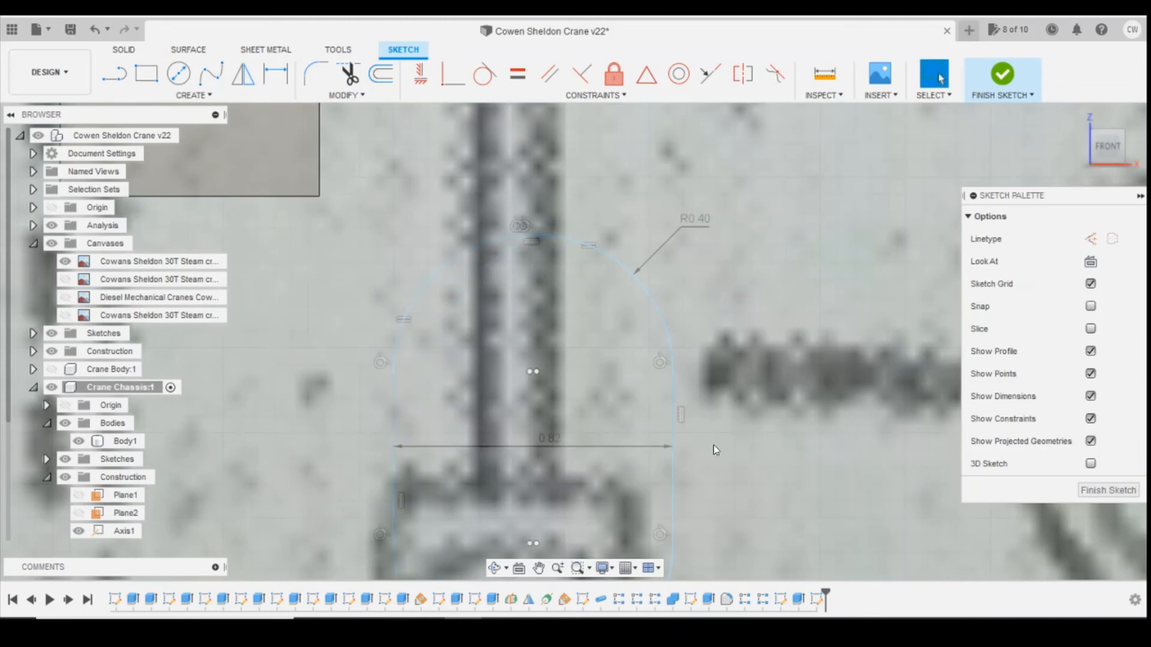
{"action": "scroll", "coordinate": [445, 255], "scroll_direction": "up", "scroll_amount": 5}
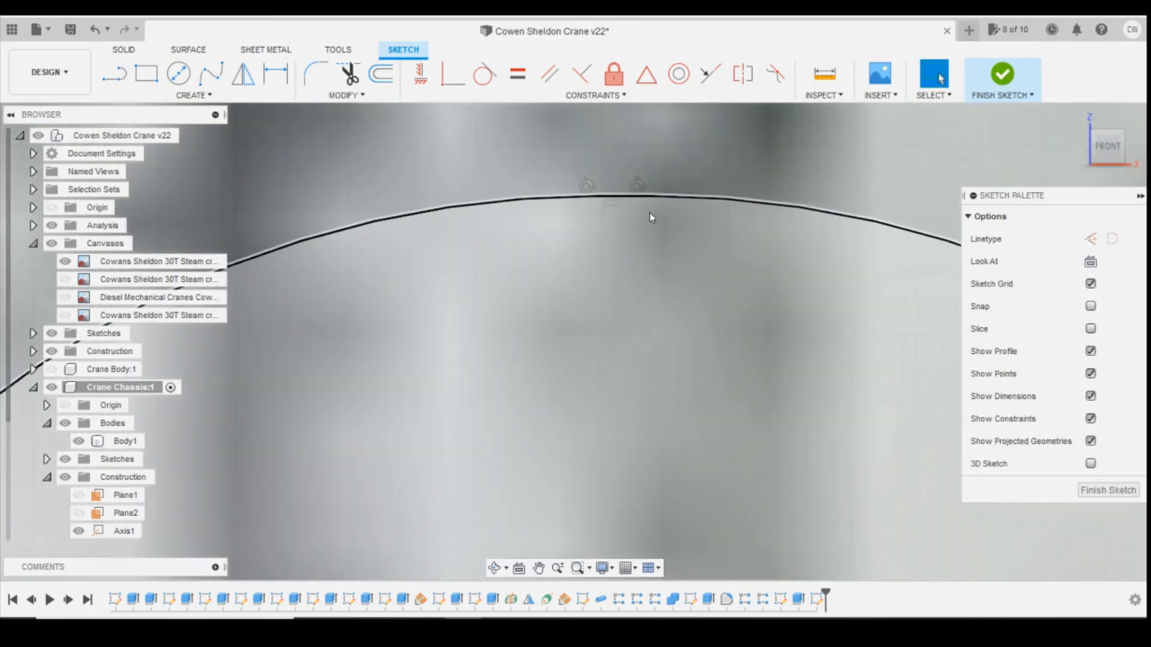
{"action": "scroll", "coordinate": [621, 250], "scroll_direction": "down", "scroll_amount": 10}
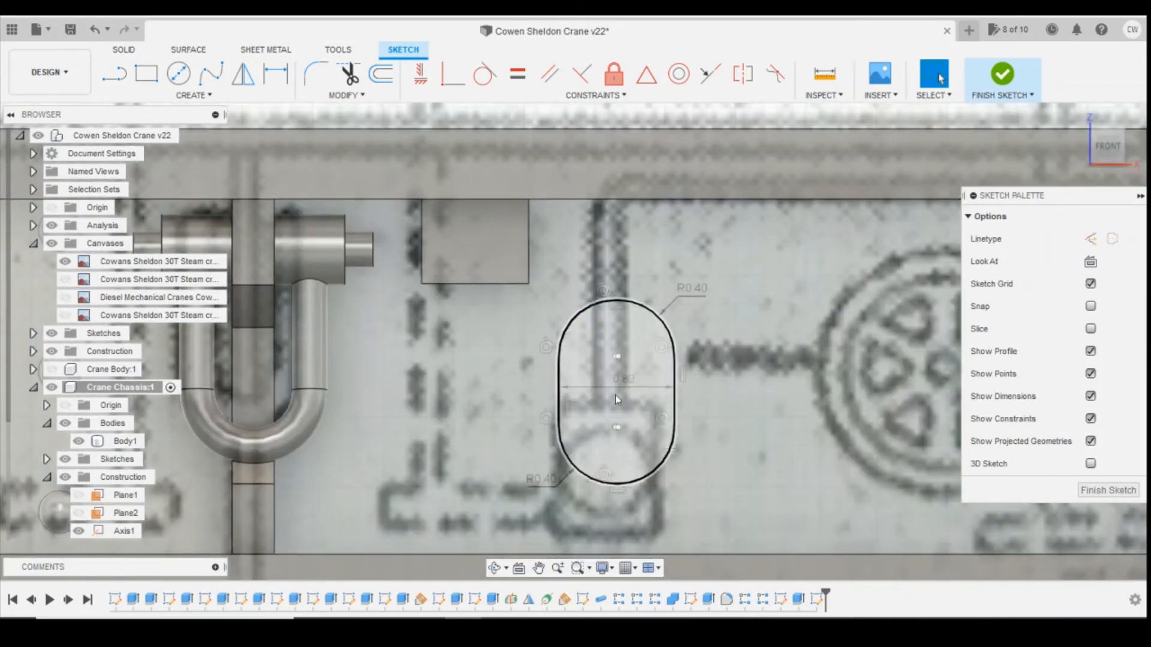
- Dimension the rounded profile's overall height between its upper and lower ends as 1.3 mm
{"action": "key", "text": "d"}
{"action": "left_click", "coordinate": [617, 300]}
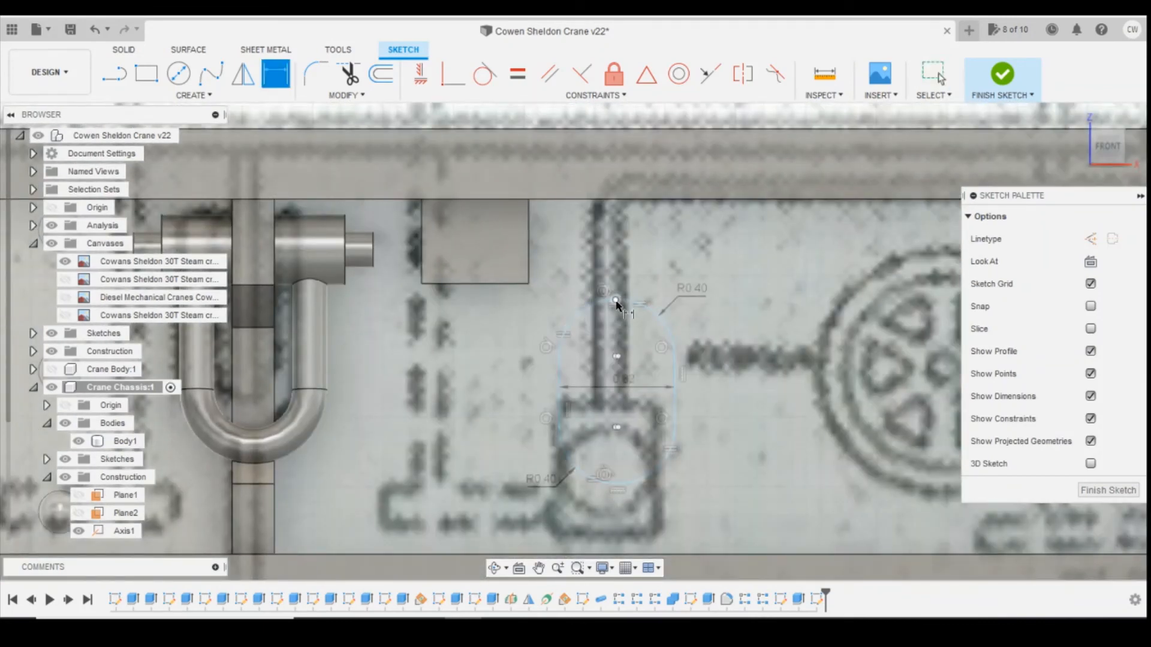
{"action": "left_click", "coordinate": [615, 483]}
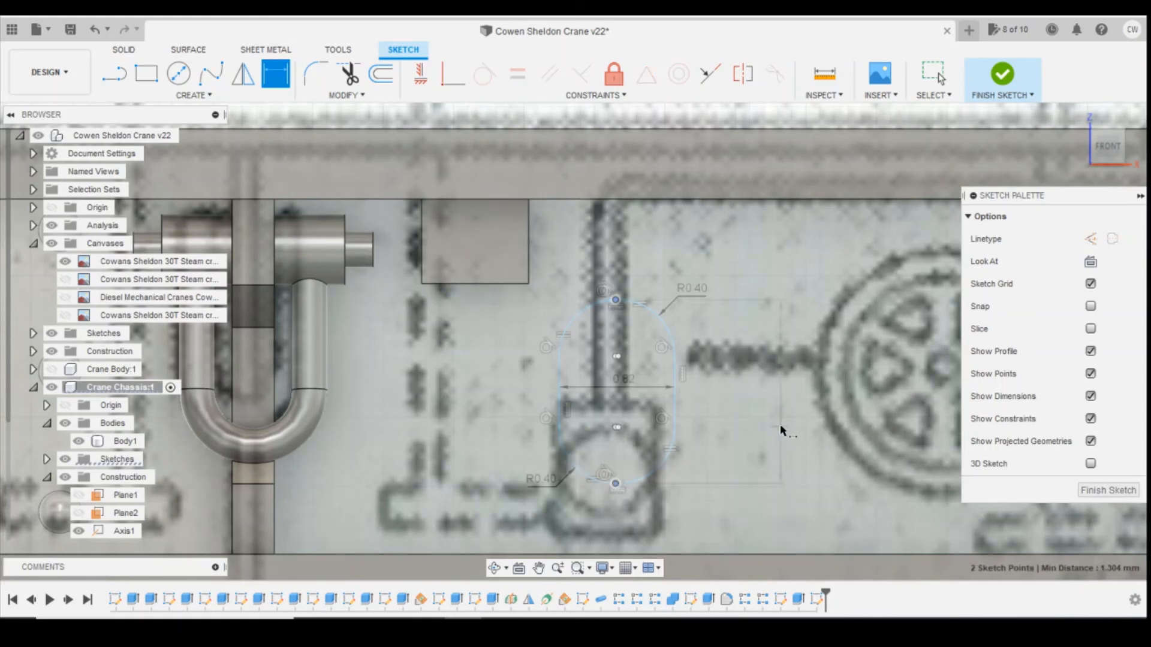
{"action": "left_click", "coordinate": [779, 424]}
{"action": "type", "text": "1.3"}
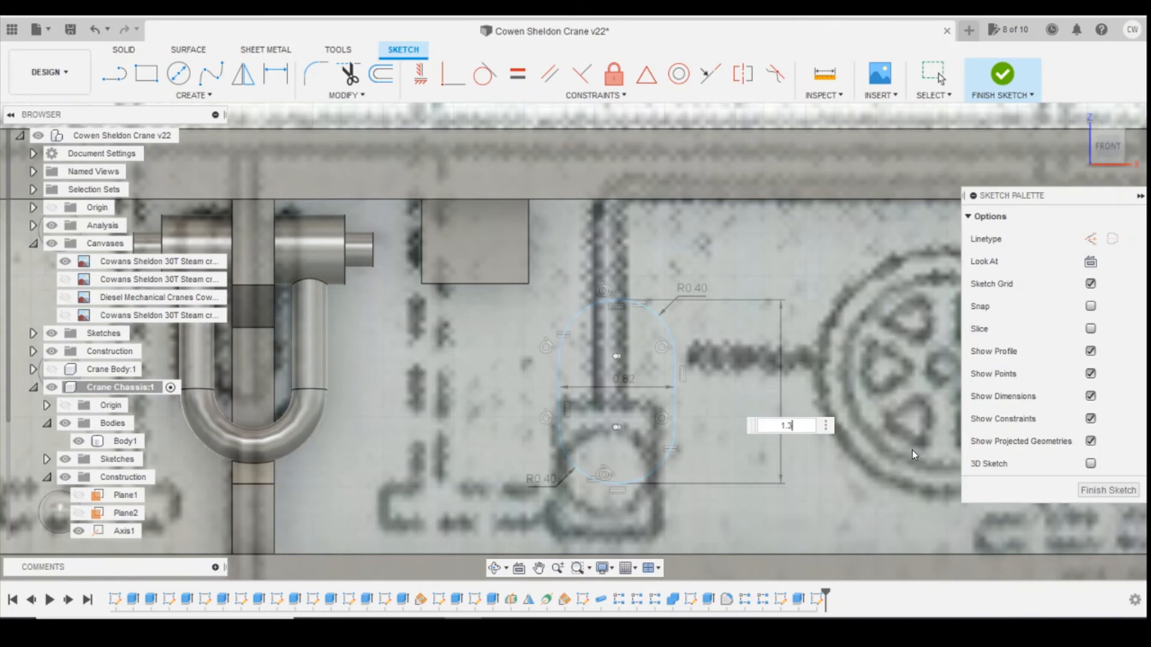
{"action": "key", "text": "Return"}
{"action": "scroll", "coordinate": [517, 473], "scroll_direction": "up", "scroll_amount": 2}
{"action": "key", "text": "Escape"}
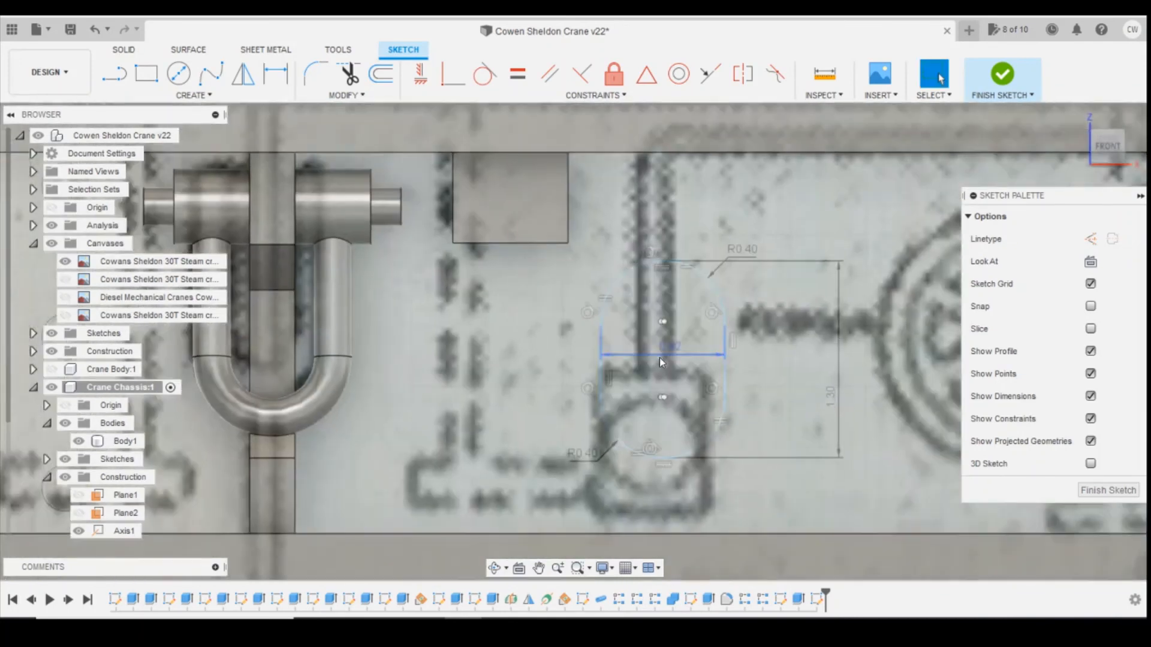
- Extrude the rounded profile on the chassis side panel 0.6 mm
{"action": "left_click", "coordinate": [634, 378]}
{"action": "right_click", "coordinate": [635, 378]}
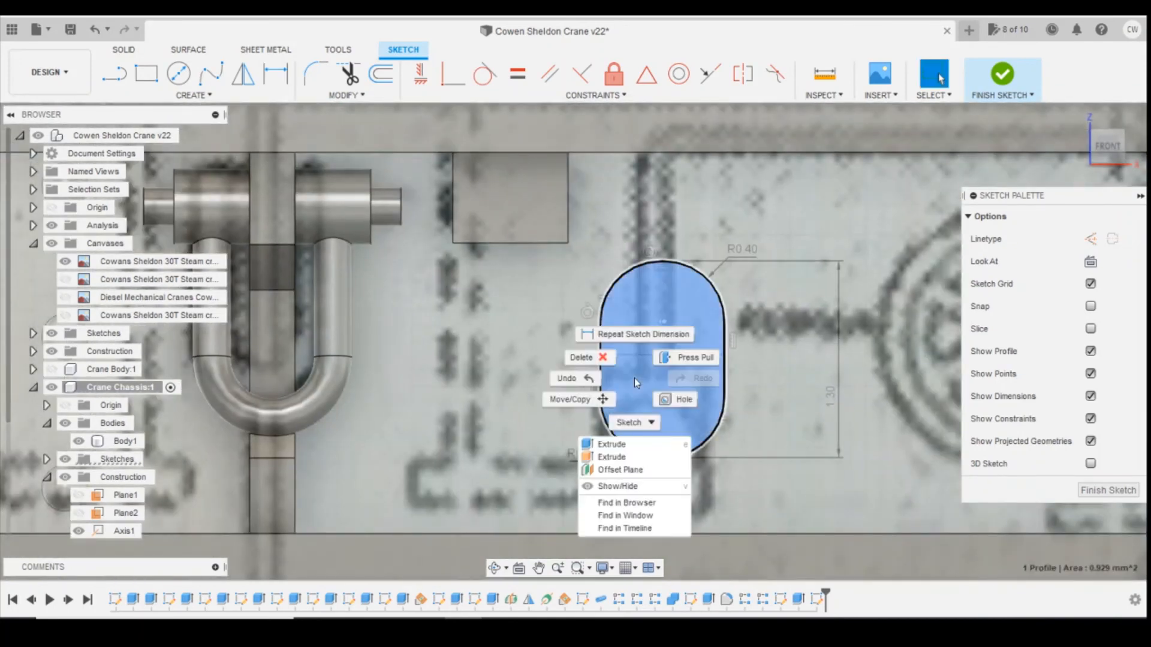
{"action": "left_click", "coordinate": [624, 456]}
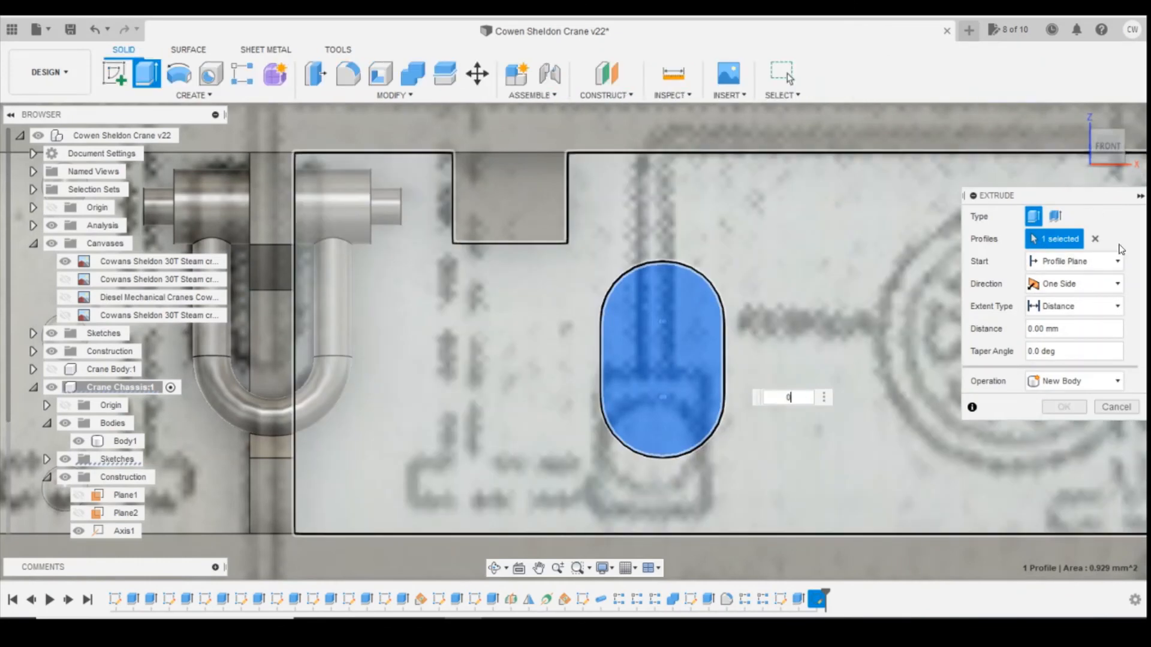
{"action": "type", "text": "0.6"}
{"action": "key", "text": "Return"}
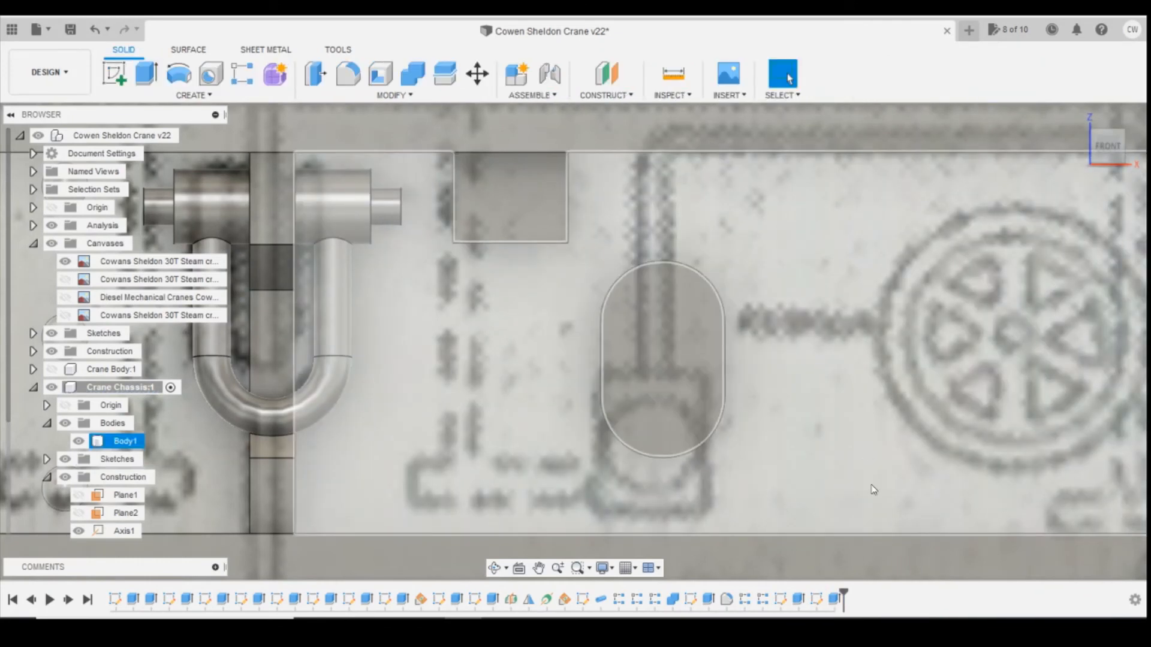
{"action": "left_click", "coordinate": [873, 489]}
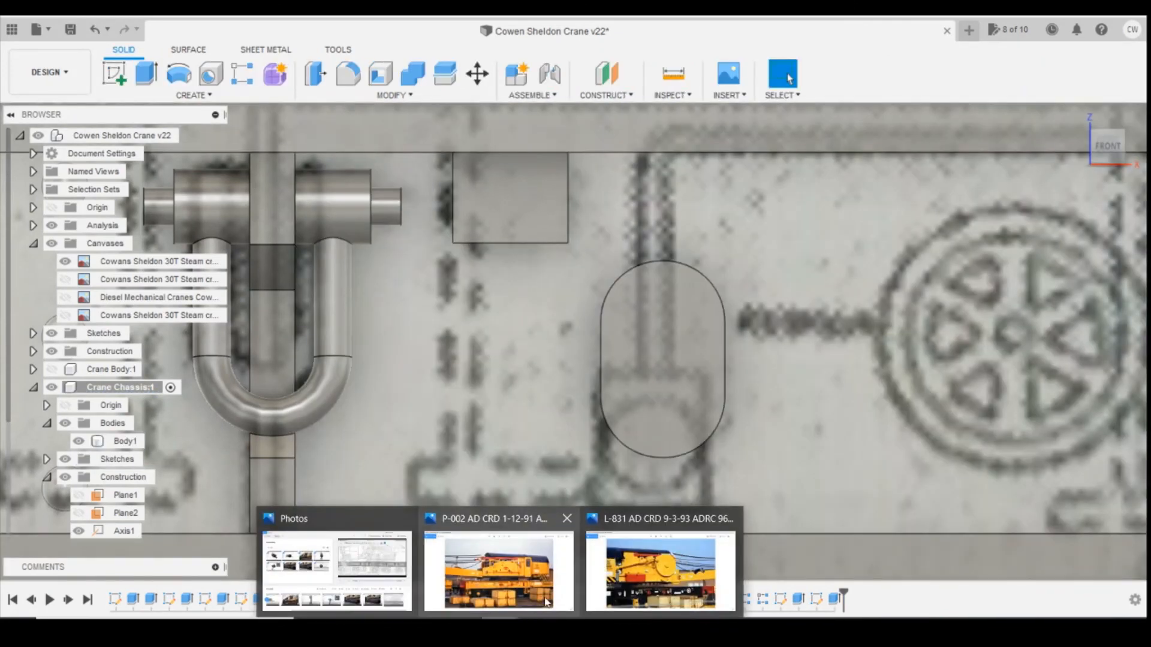
- Check the crane photo and fillet the rounded fitting's outer edge loop with a 0.40 mm radius
{"action": "left_click", "coordinate": [547, 602]}
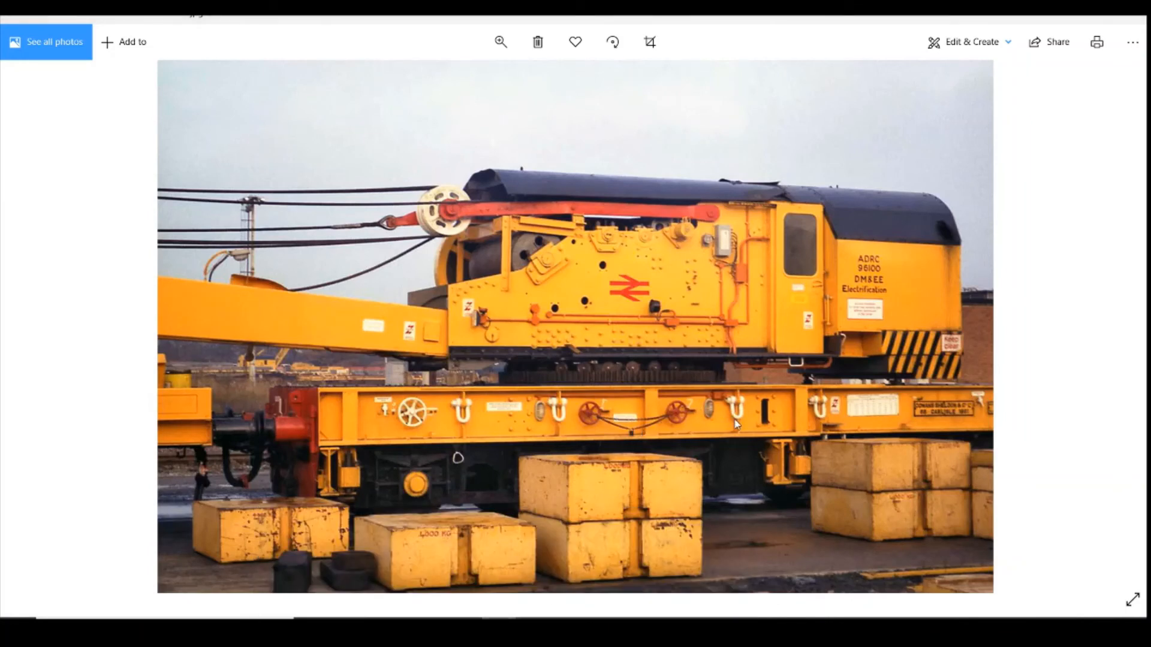
{"action": "key", "text": "alt+Tab"}
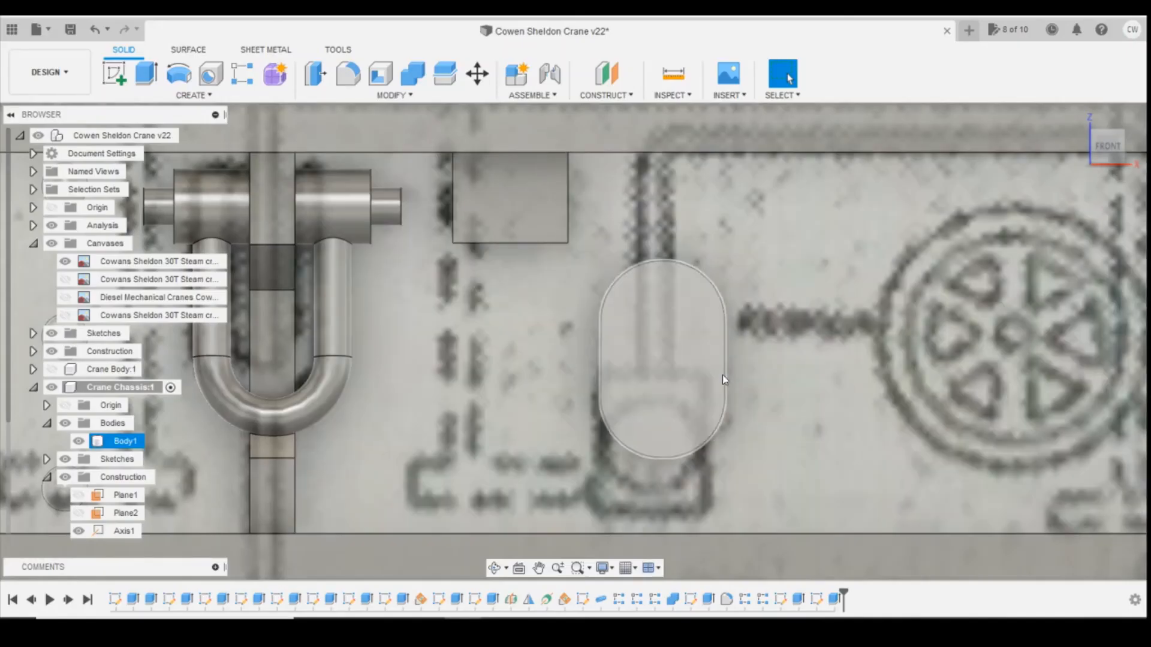
{"action": "left_click", "coordinate": [348, 73]}
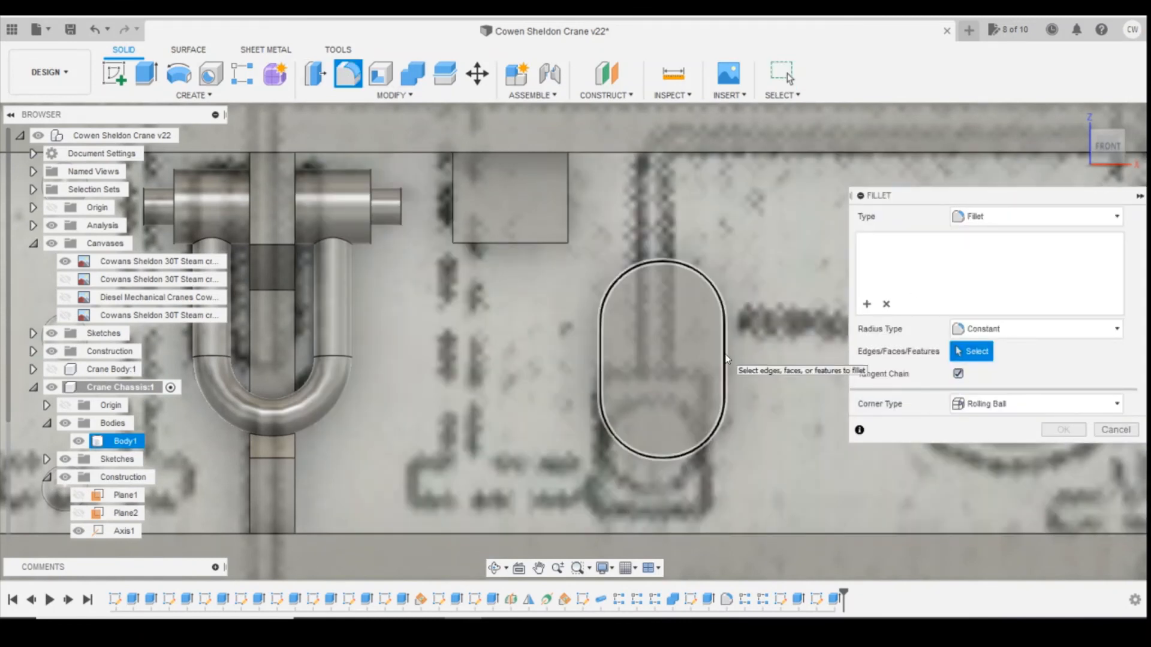
{"action": "left_click", "coordinate": [726, 359]}
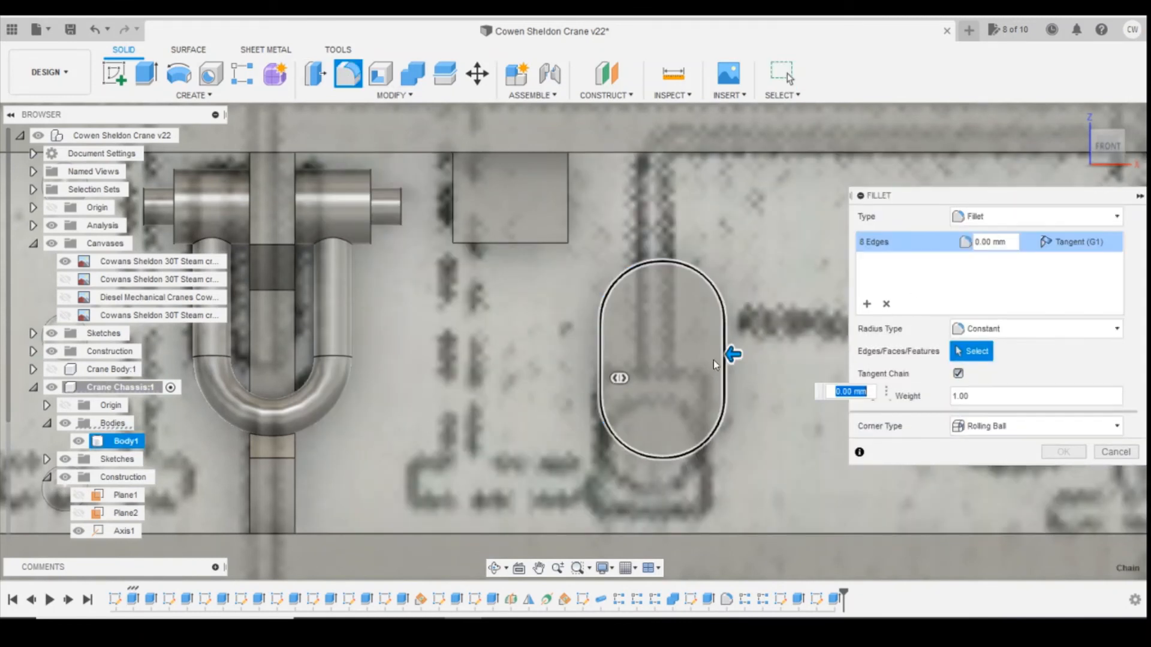
{"action": "left_click_drag", "start_coordinate": [725, 354], "coordinate": [715, 354]}
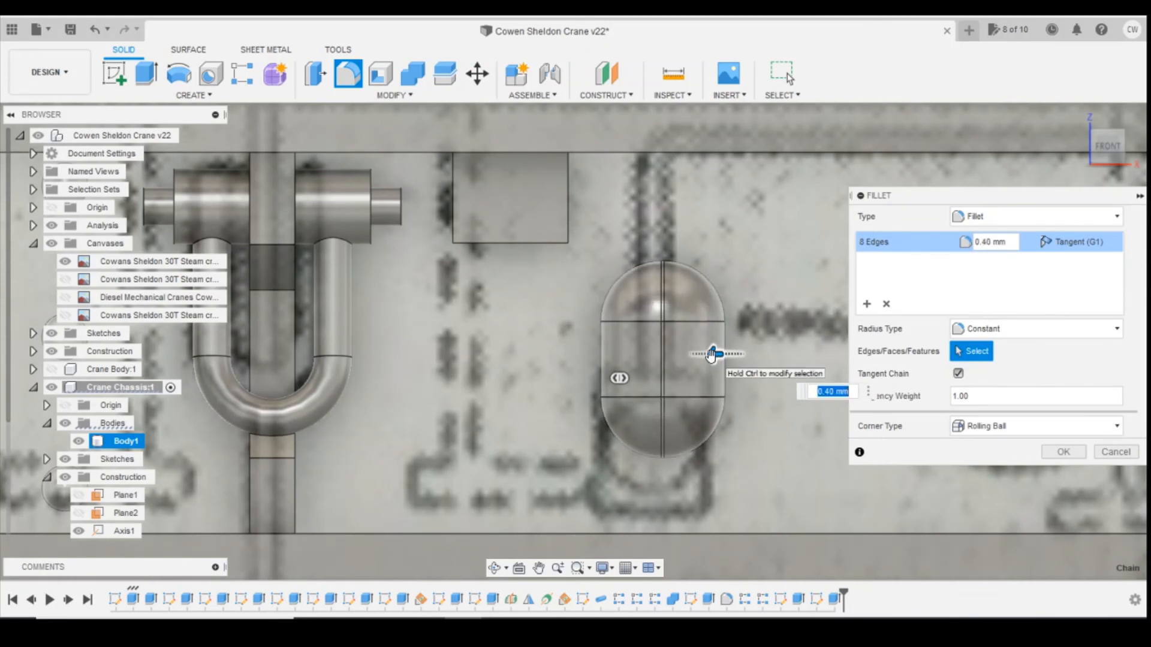
{"action": "left_click", "coordinate": [1050, 454]}
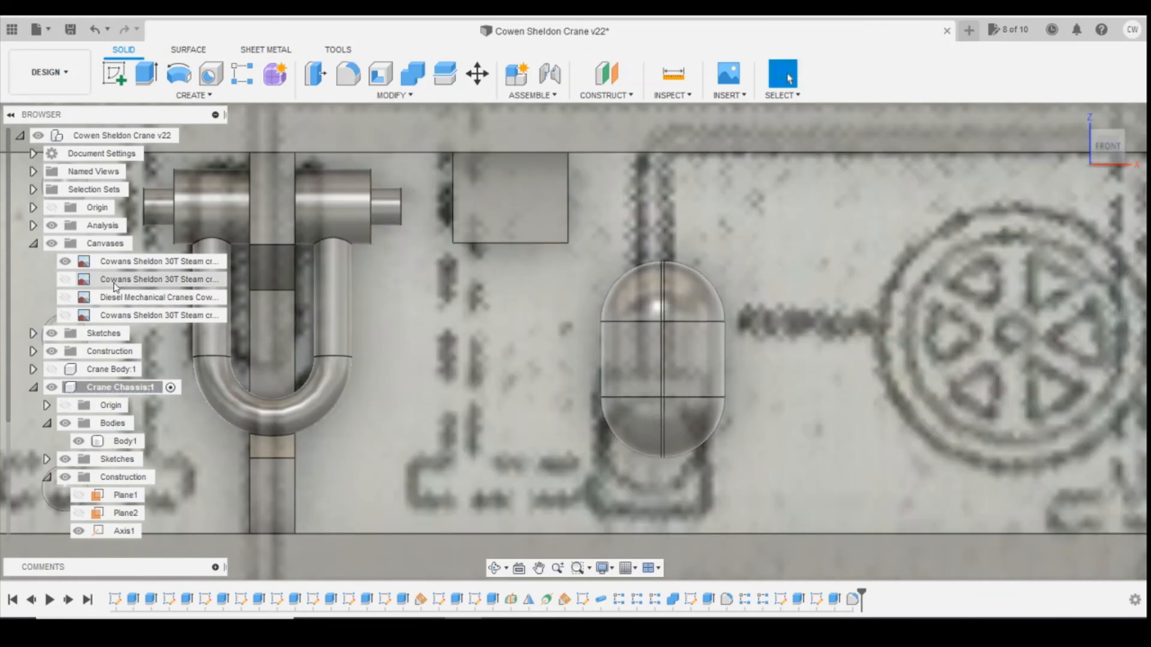
- Hide the visible drawing canvas and inspect the rounded fitting at an angle and in the front view
{"action": "left_click", "coordinate": [67, 264]}
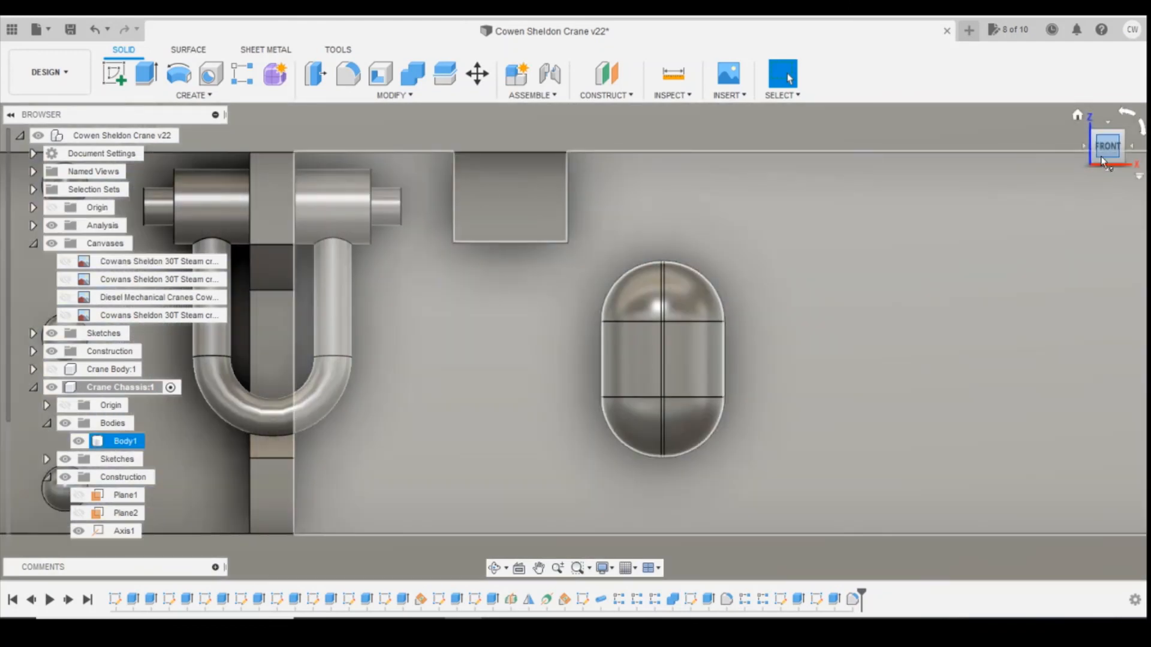
{"action": "left_click_drag", "start_coordinate": [1101, 156], "coordinate": [1113, 120]}
{"action": "mouse_move", "coordinate": [623, 354]}
{"action": "middle_mouse_down", "text": "shift"}
{"action": "mouse_move", "coordinate": [624, 318]}
{"action": "mouse_move", "coordinate": [630, 376]}
{"action": "middle_mouse_up", "text": "shift"}
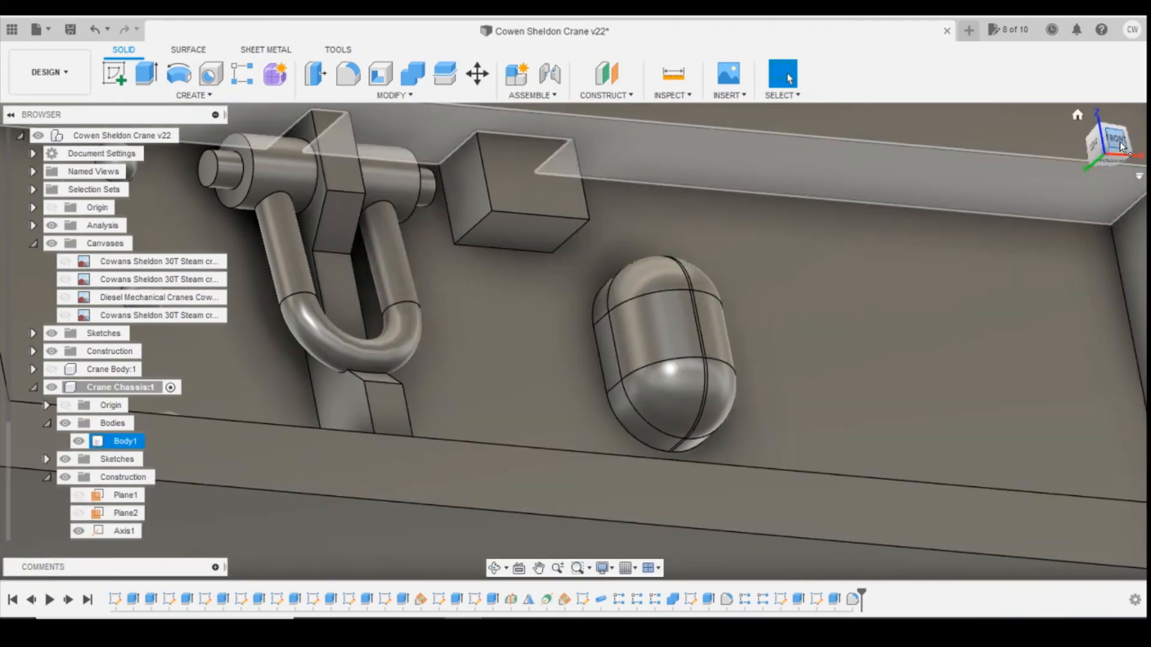
{"action": "left_click", "coordinate": [1119, 142]}
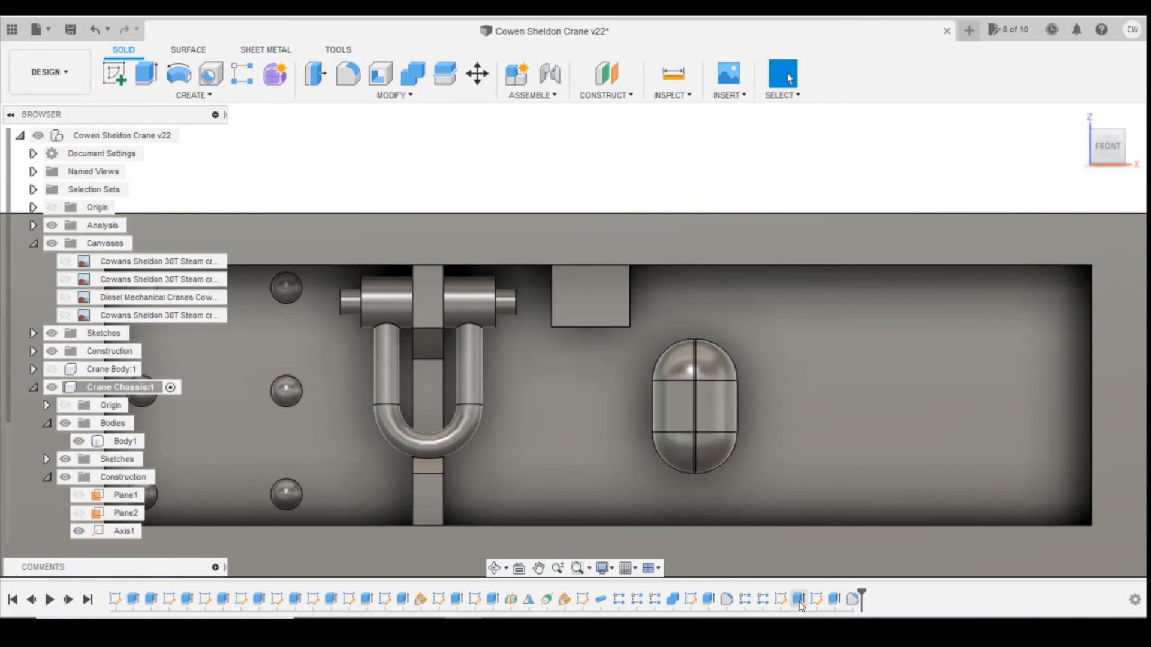
{"action": "scroll", "coordinate": [425, 459], "scroll_direction": "down", "scroll_amount": 5}
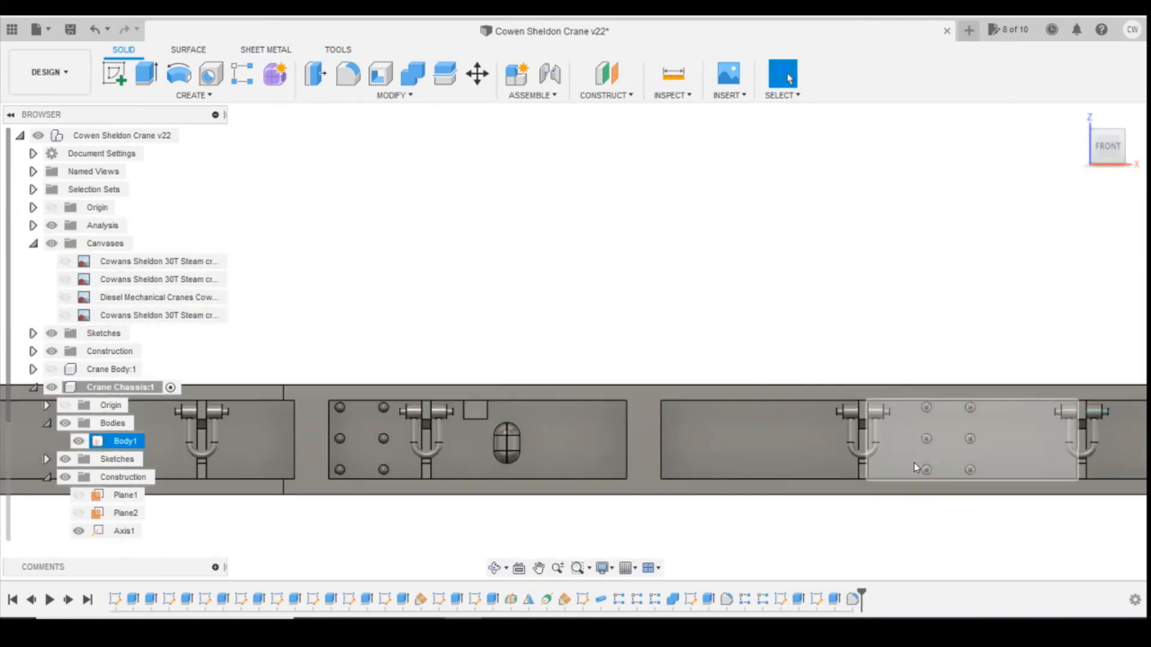
- Compare the chassis side with the crane photo to locate the second rounded fitting
{"action": "left_click", "coordinate": [505, 568]}
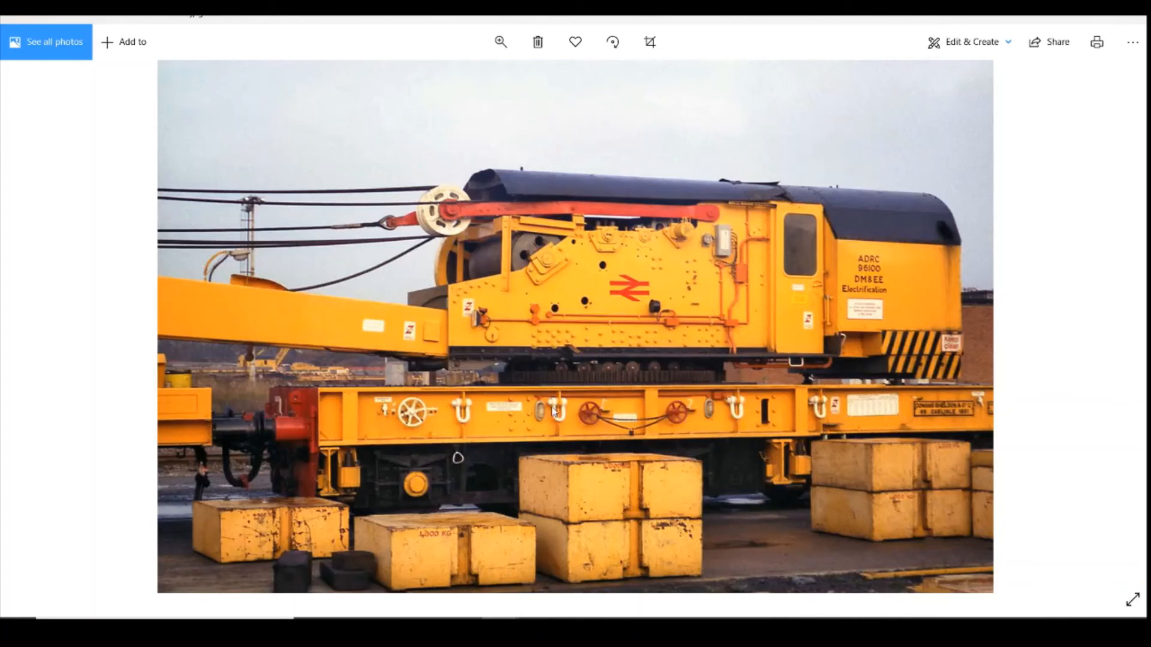
{"action": "left_click", "coordinate": [455, 616]}
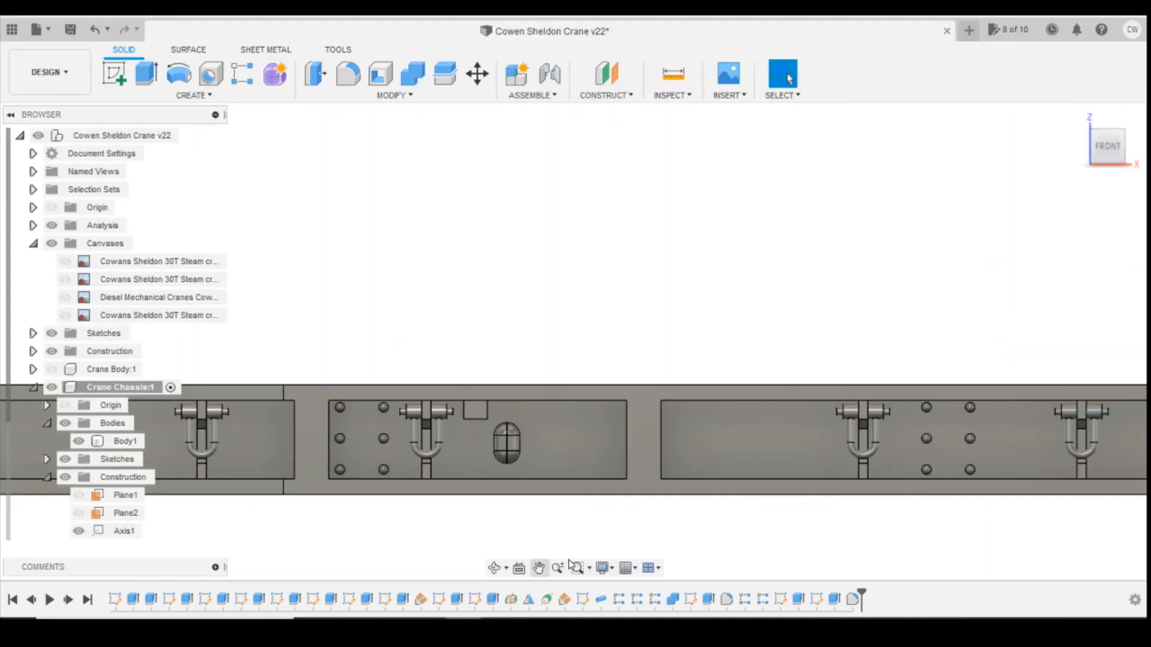
{"action": "left_click", "coordinate": [906, 451]}
{"action": "key", "text": "alt+Tab"}
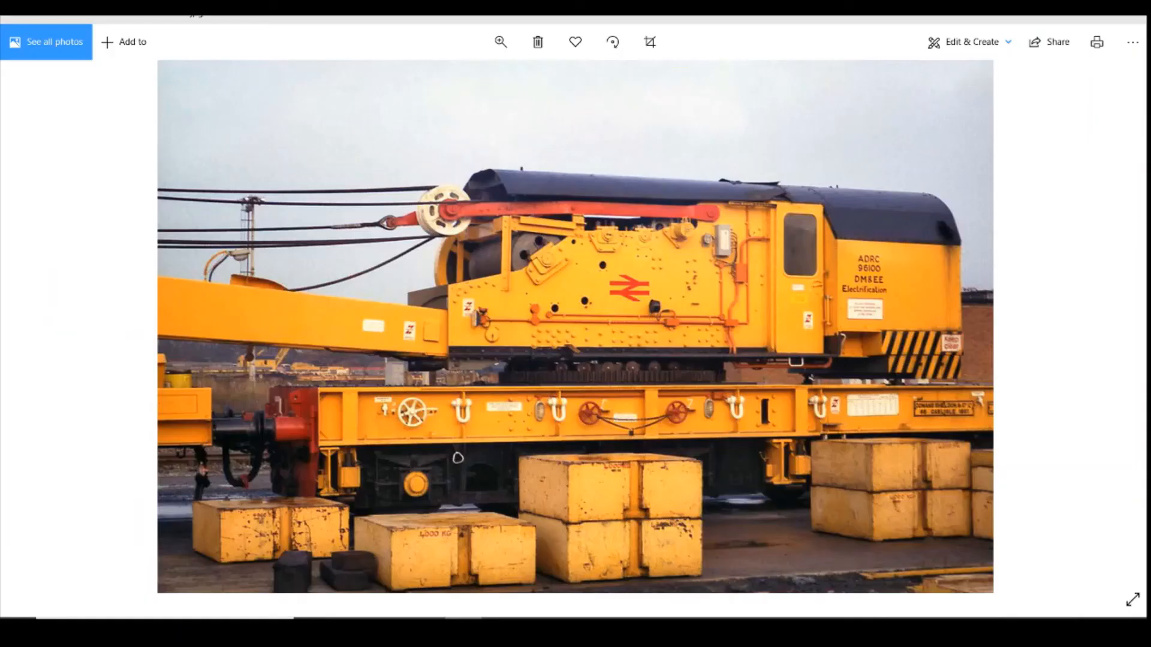
{"action": "key", "text": "alt+Tab"}
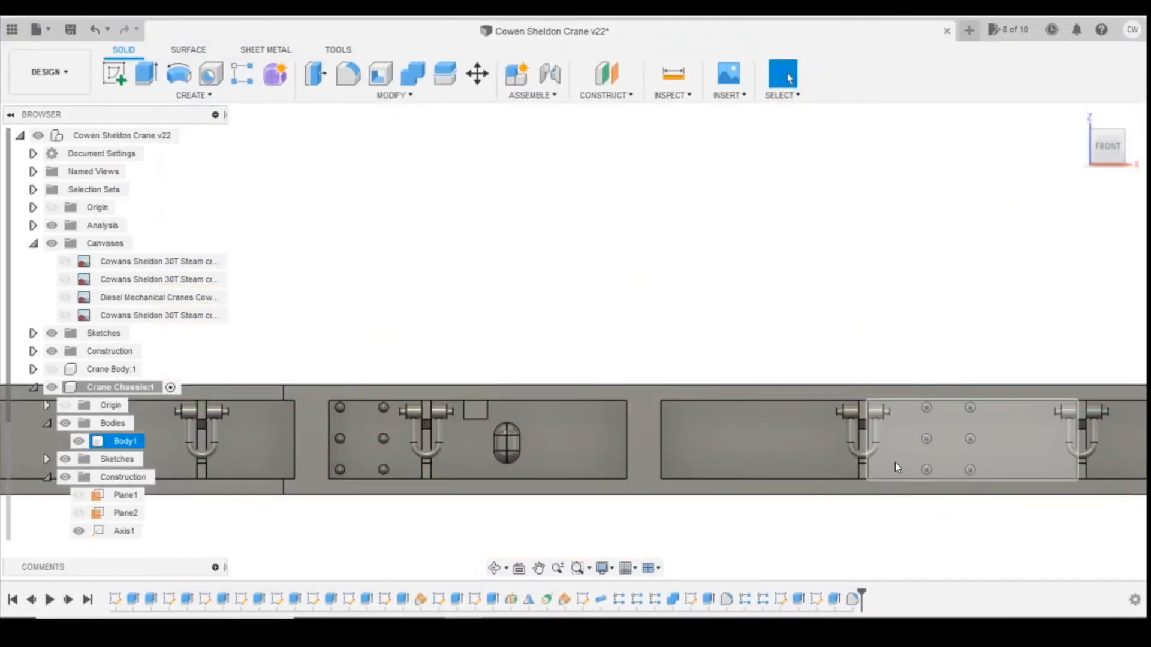
{"action": "left_click", "coordinate": [242, 81]}
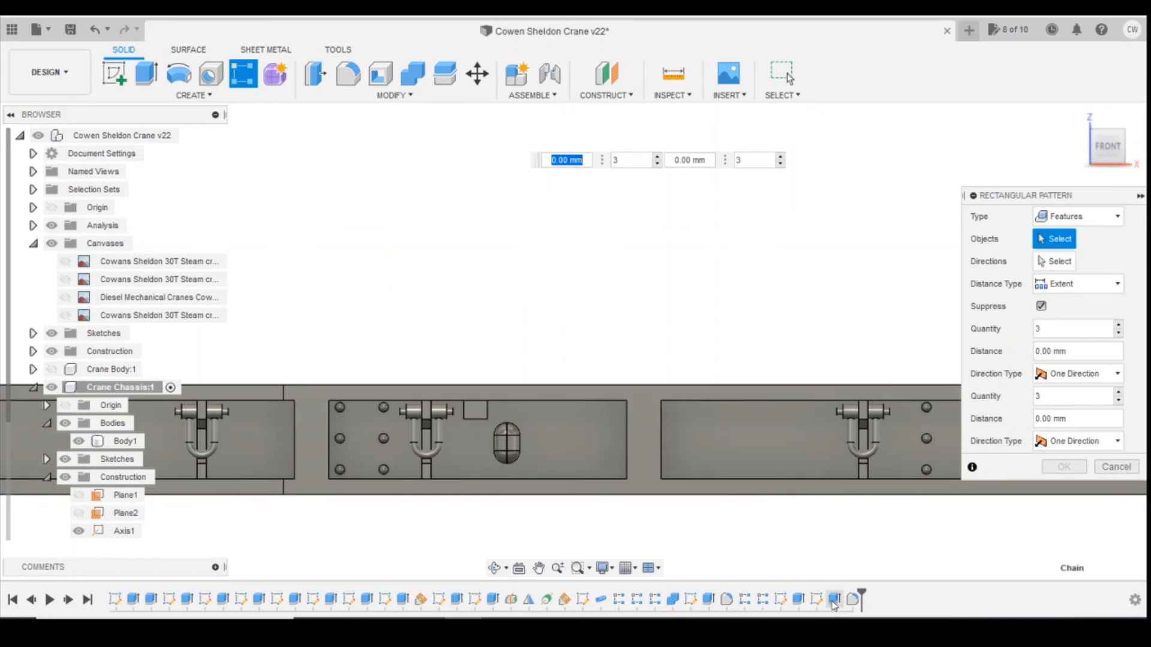
{"action": "left_click", "coordinate": [832, 602]}
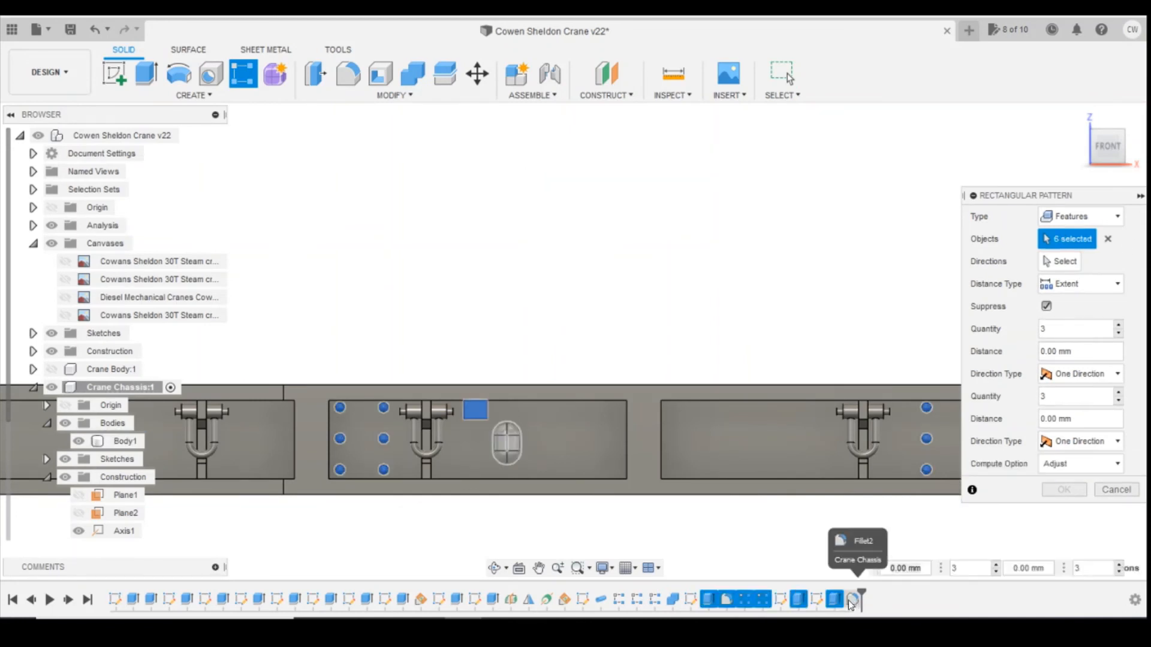
{"action": "left_click", "coordinate": [852, 600]}
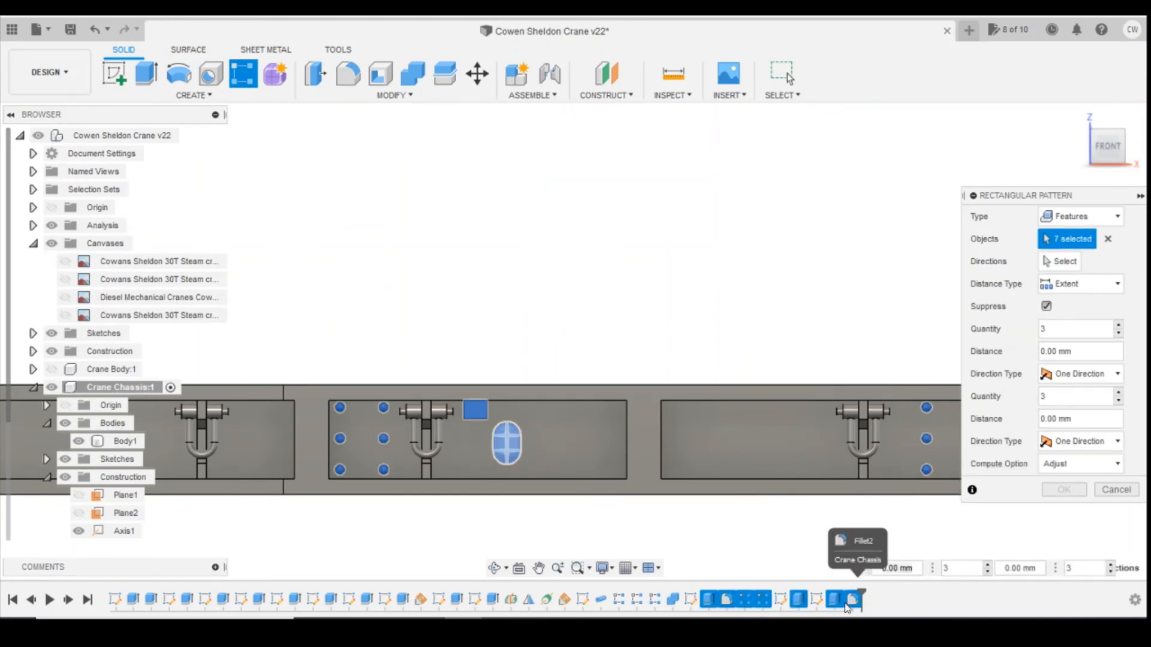
{"action": "key", "text": "Return"}
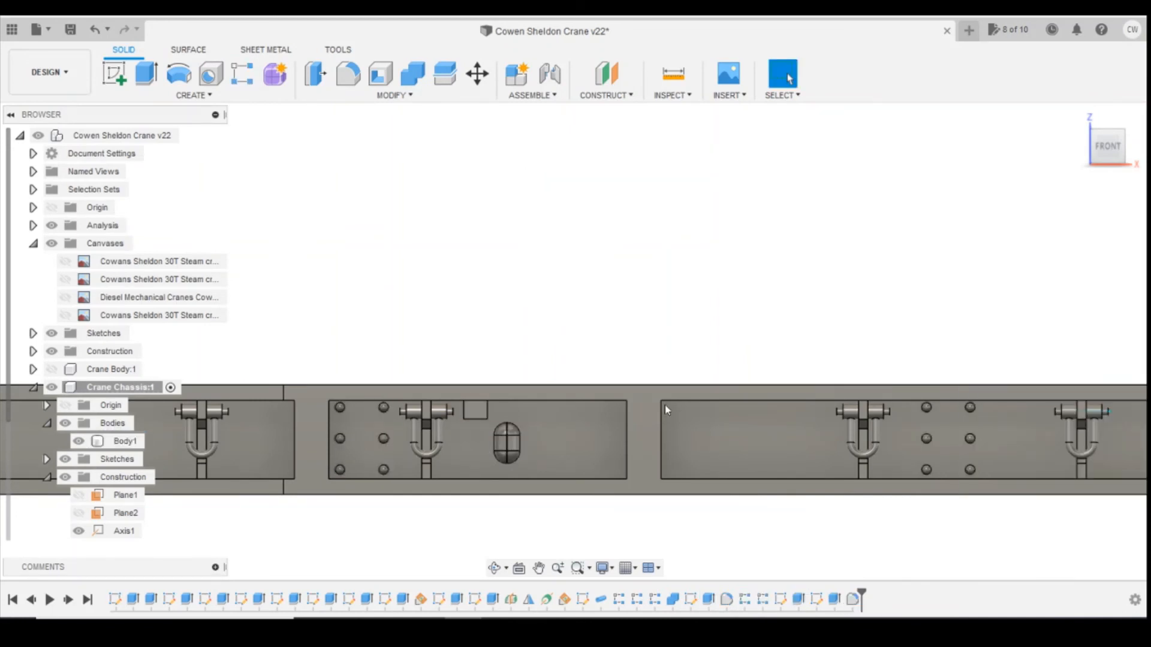
{"action": "left_click", "coordinate": [347, 74]}
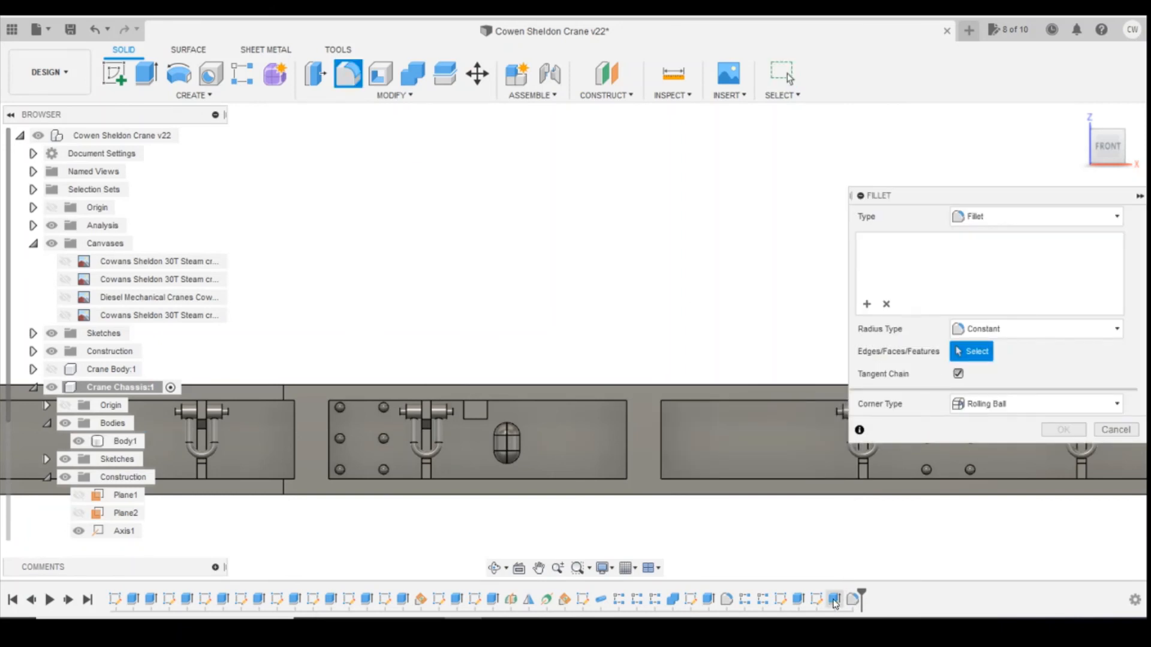
{"action": "left_click", "coordinate": [835, 600]}
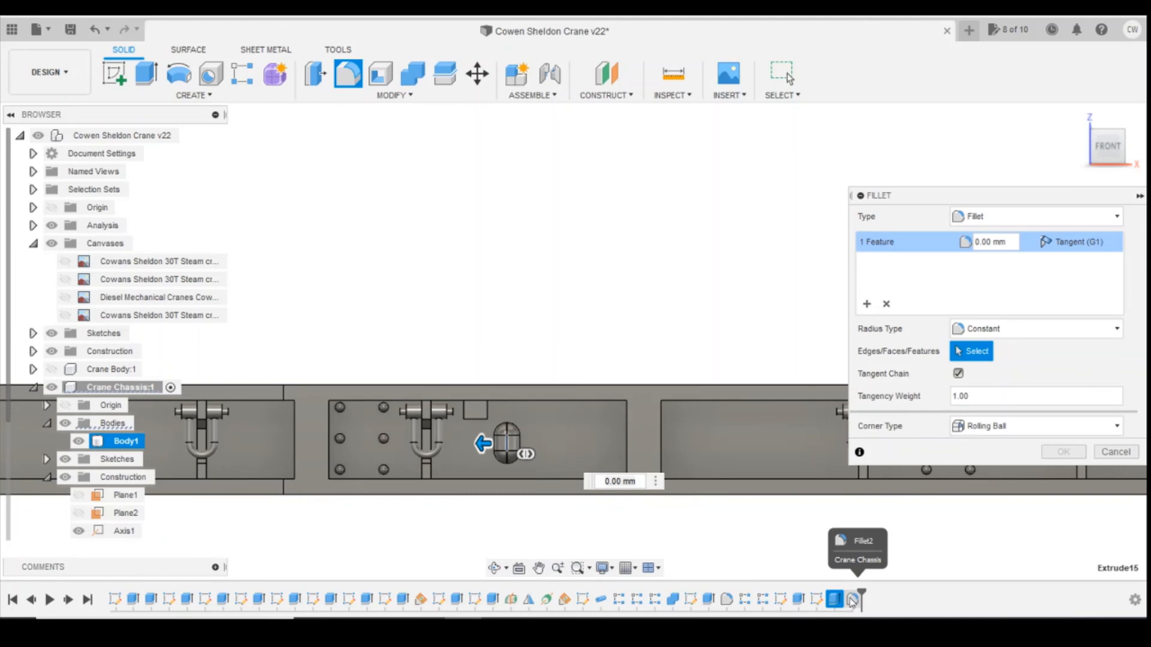
{"action": "left_click", "coordinate": [1115, 451]}
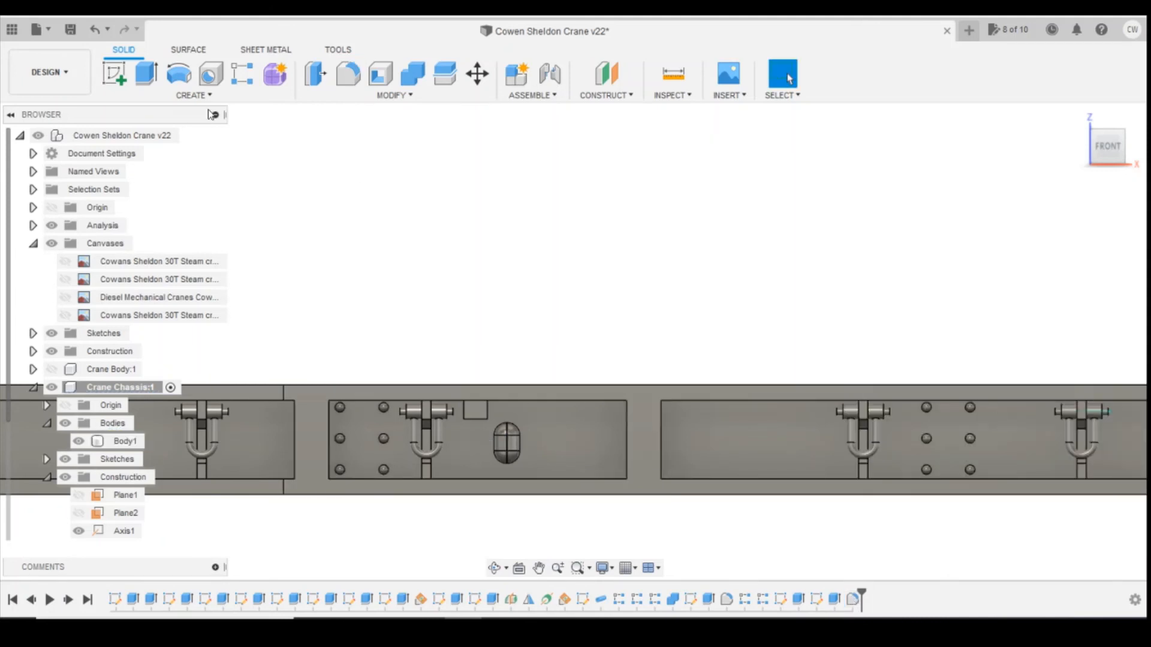
- Start a rectangular pattern of the rounded fitting's extrude and fillet along the panel's lower edge with a quantity of 2
{"action": "left_click", "coordinate": [242, 74]}
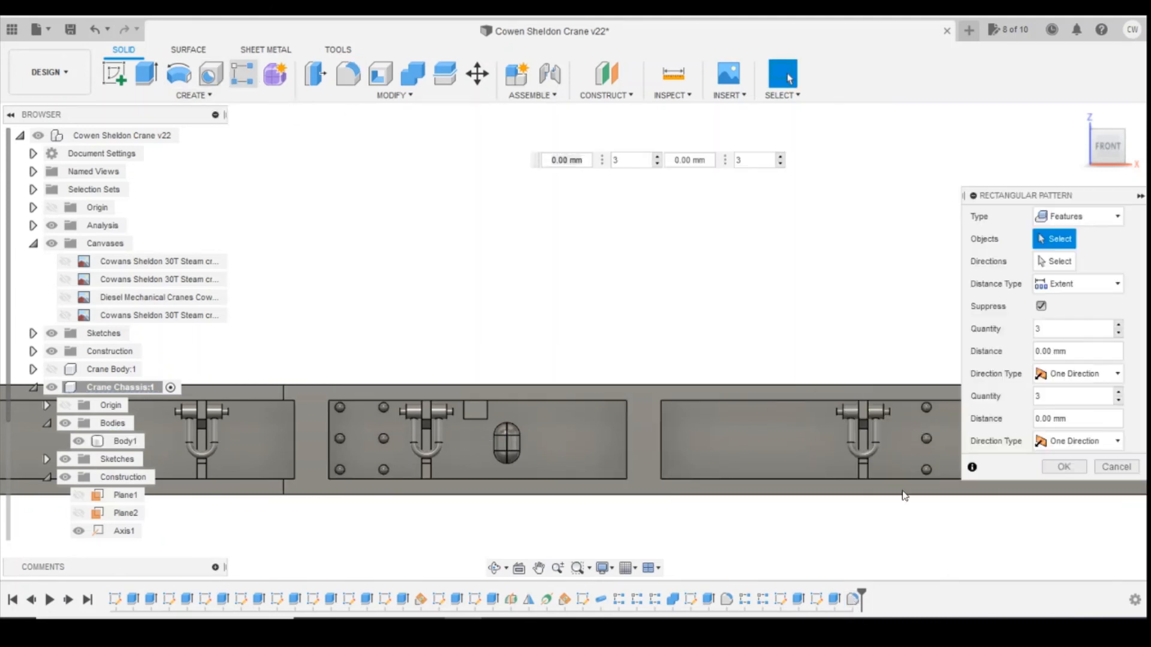
{"action": "left_click", "coordinate": [852, 599]}
{"action": "left_click", "coordinate": [834, 599]}
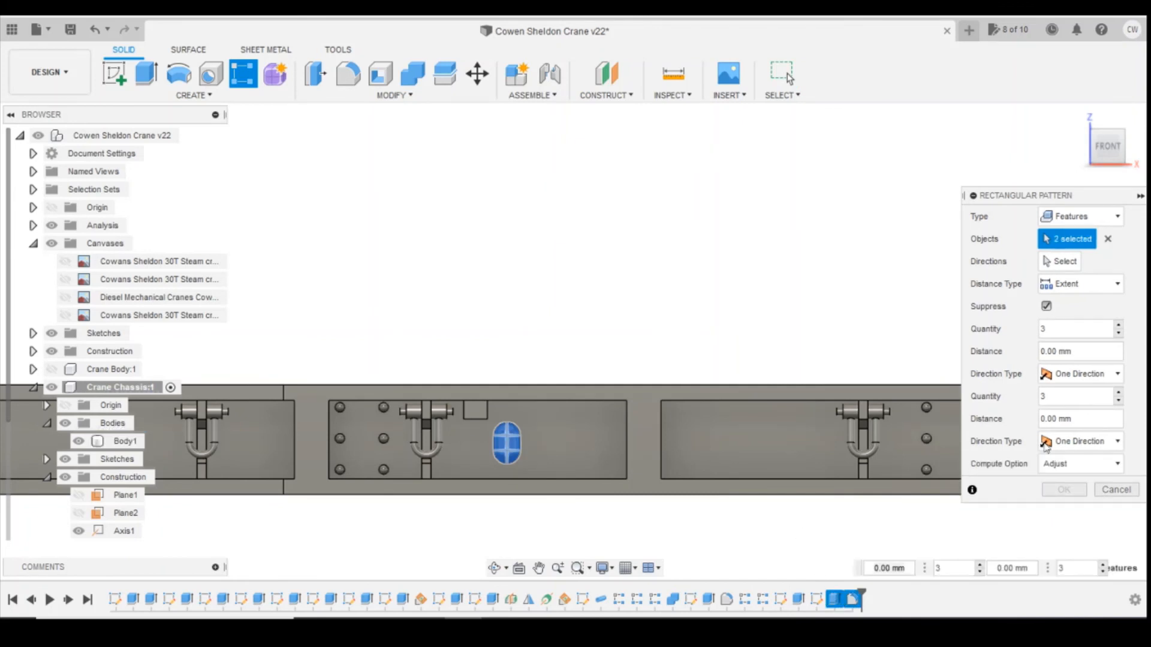
{"action": "left_click", "coordinate": [1060, 261]}
{"action": "left_click", "coordinate": [780, 479]}
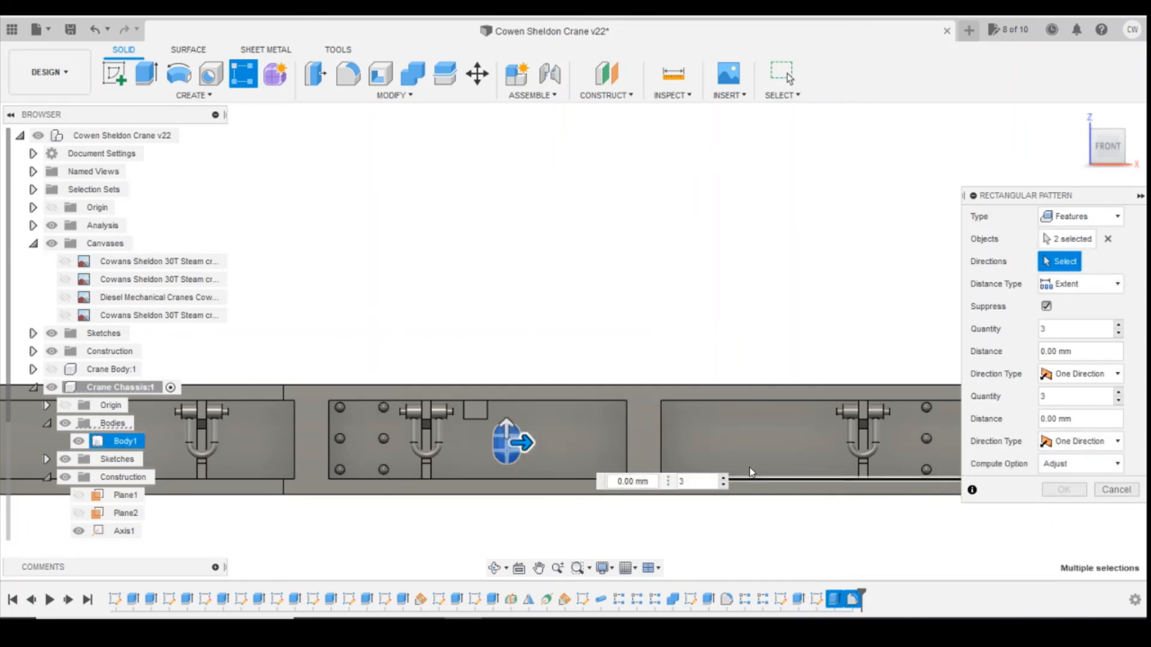
{"action": "left_click", "coordinate": [751, 477]}
{"action": "type", "text": "2"}
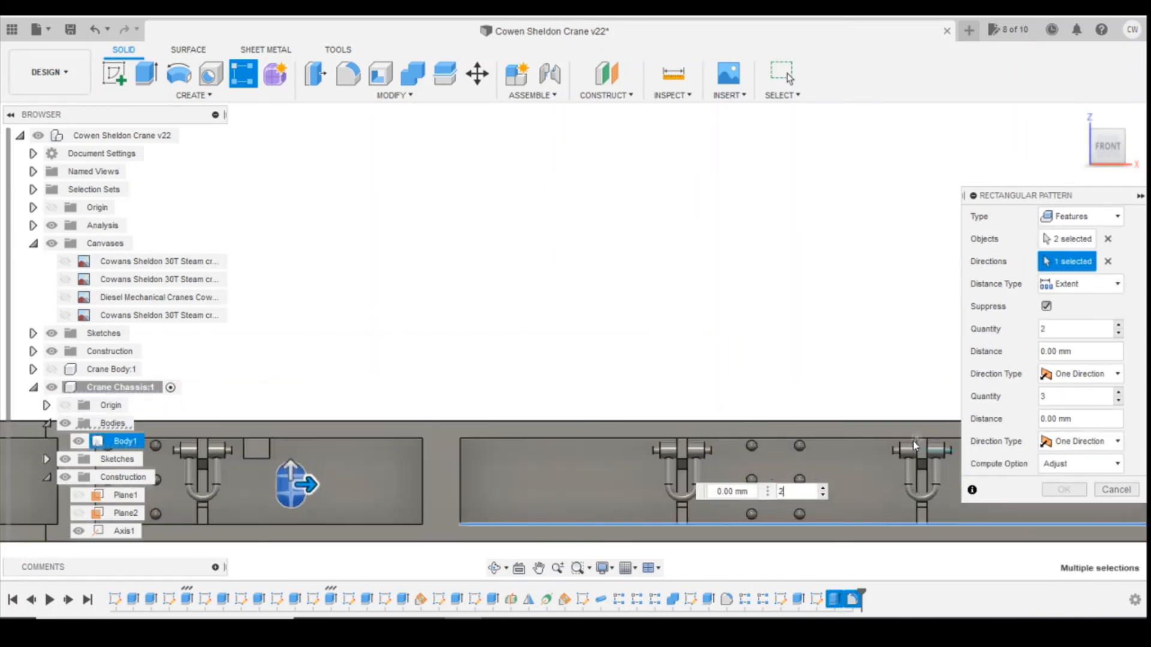
- Place the patterned fitting 12.70 mm along, between the next panel's shackle and rivets, check it against the photo and complete the pattern
{"action": "scroll", "coordinate": [893, 450], "scroll_direction": "up", "scroll_amount": 1}
{"action": "scroll", "coordinate": [444, 486], "scroll_direction": "down", "scroll_amount": 2}
{"action": "left_click_drag", "start_coordinate": [246, 487], "coordinate": [618, 500]}
{"action": "scroll", "coordinate": [645, 479], "scroll_direction": "up", "scroll_amount": 3}
{"action": "scroll", "coordinate": [632, 500], "scroll_direction": "up", "scroll_amount": 2}
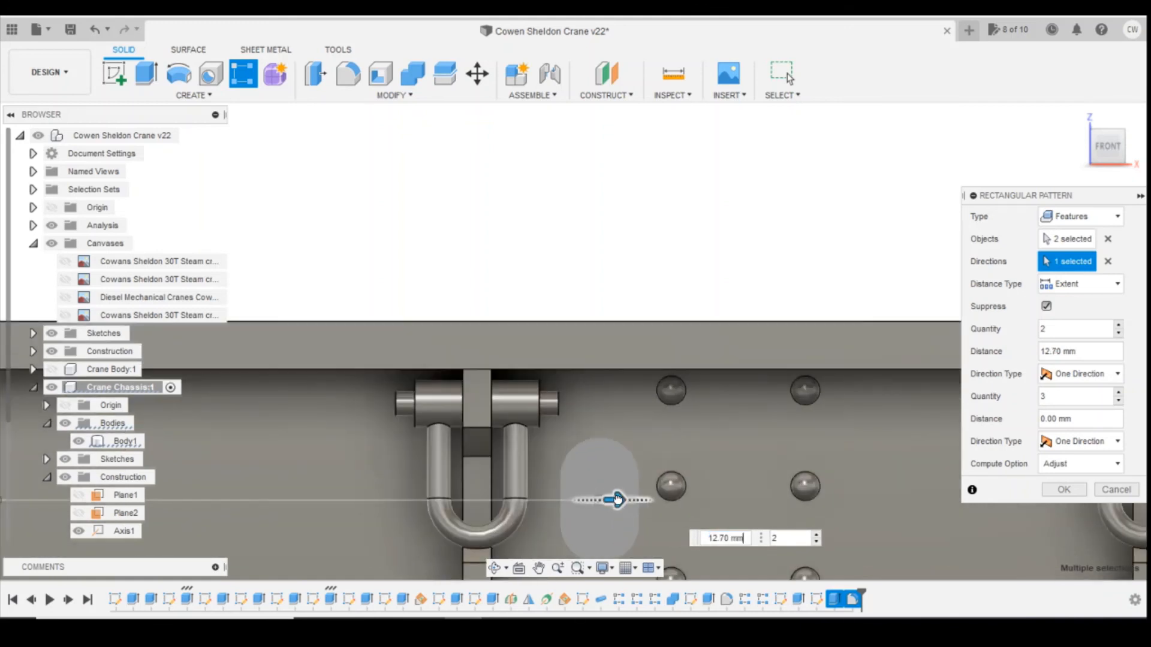
{"action": "key", "text": "Tab"}
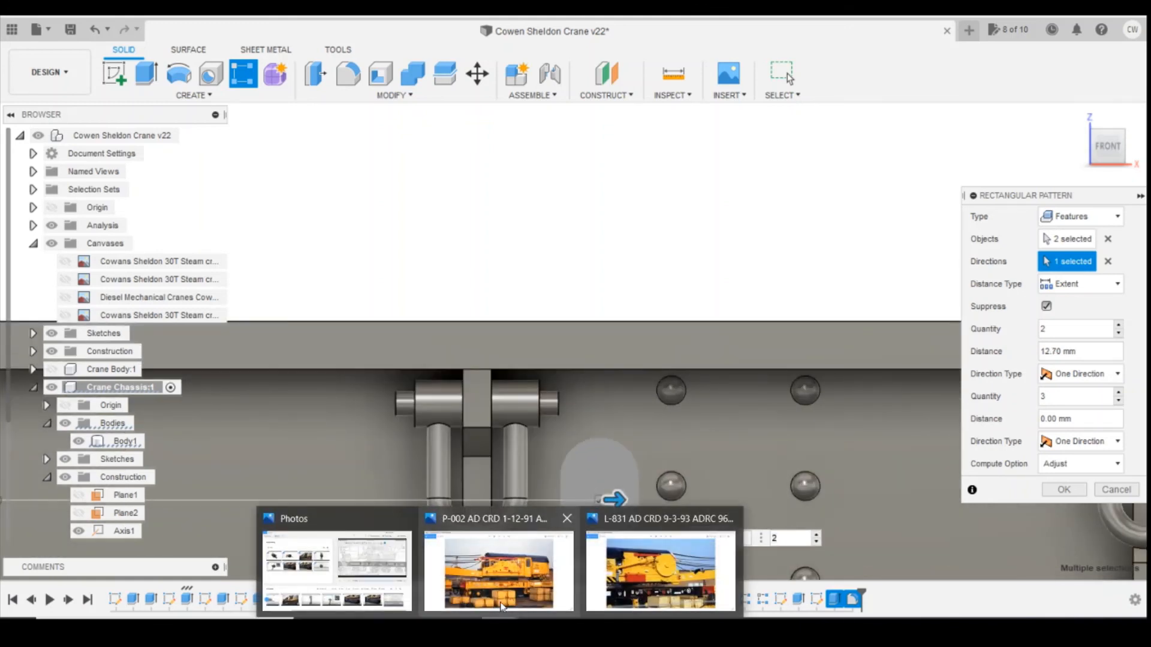
{"action": "left_click", "coordinate": [501, 606]}
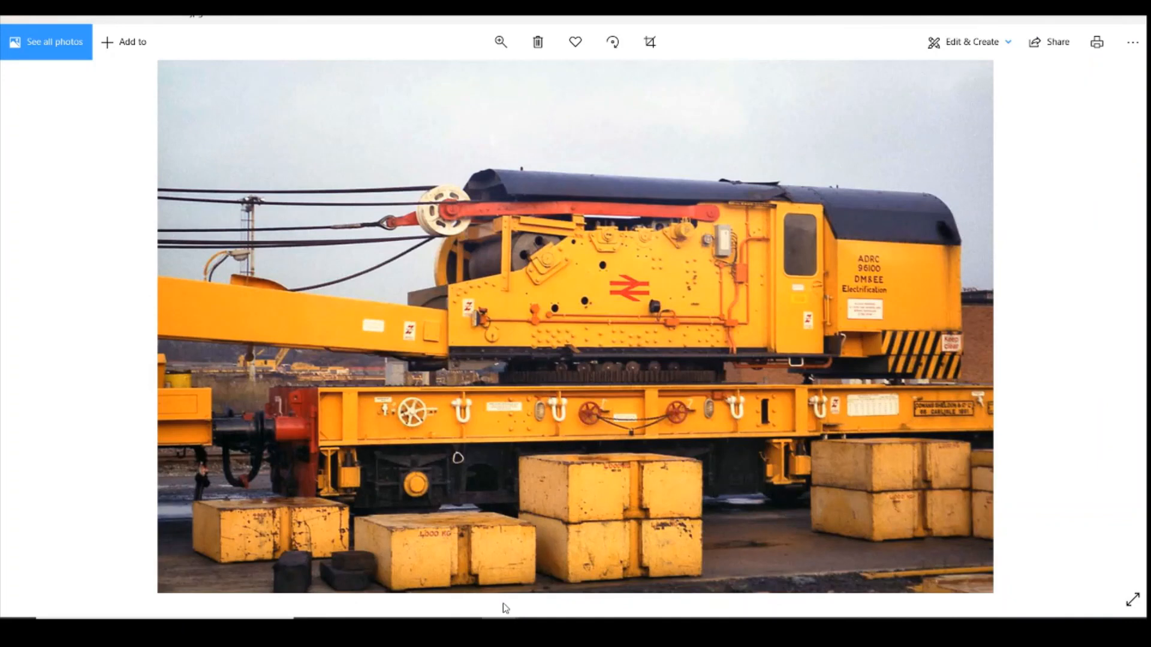
{"action": "mouse_move", "coordinate": [501, 627]}
{"action": "left_click", "coordinate": [333, 570]}
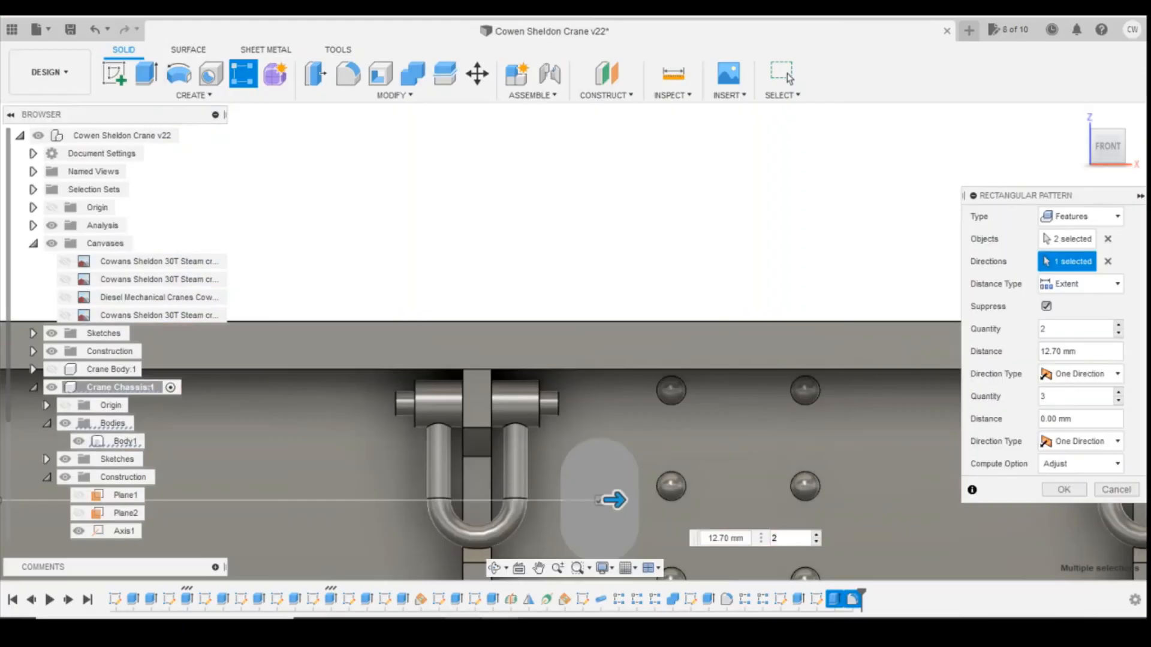
{"action": "key", "text": "Return"}
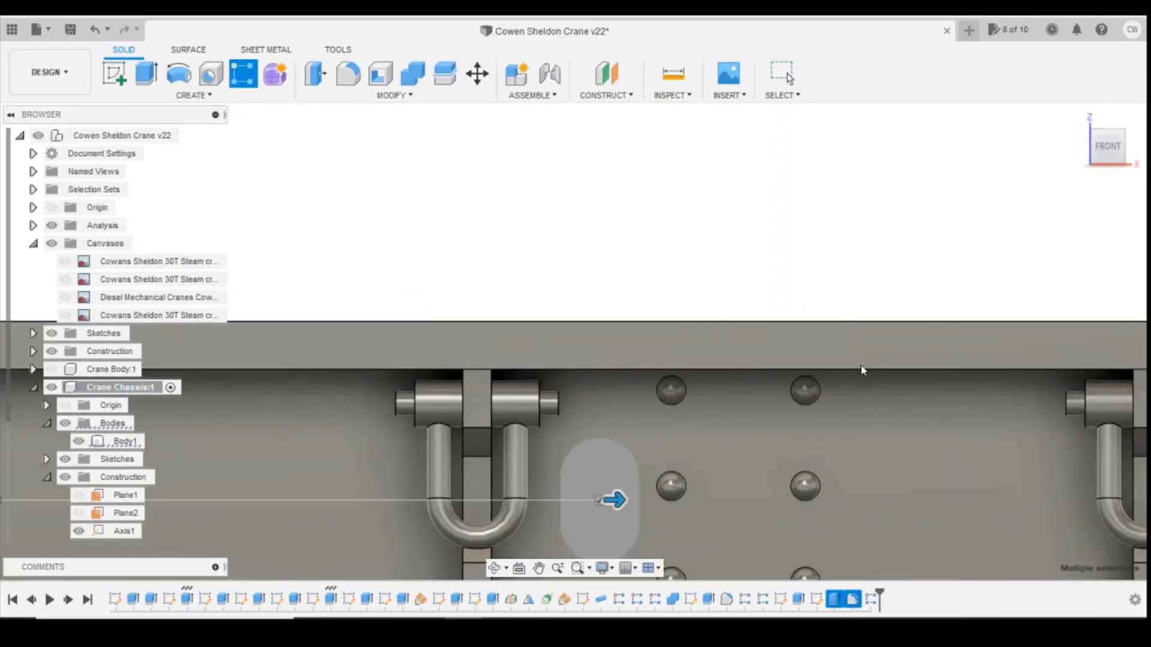
- Review the whole chassis side and examine the crane photos for the remaining side-panel details
{"action": "scroll", "coordinate": [816, 350], "scroll_direction": "down", "scroll_amount": 3}
{"action": "scroll", "coordinate": [816, 350], "scroll_direction": "down", "scroll_amount": 4}
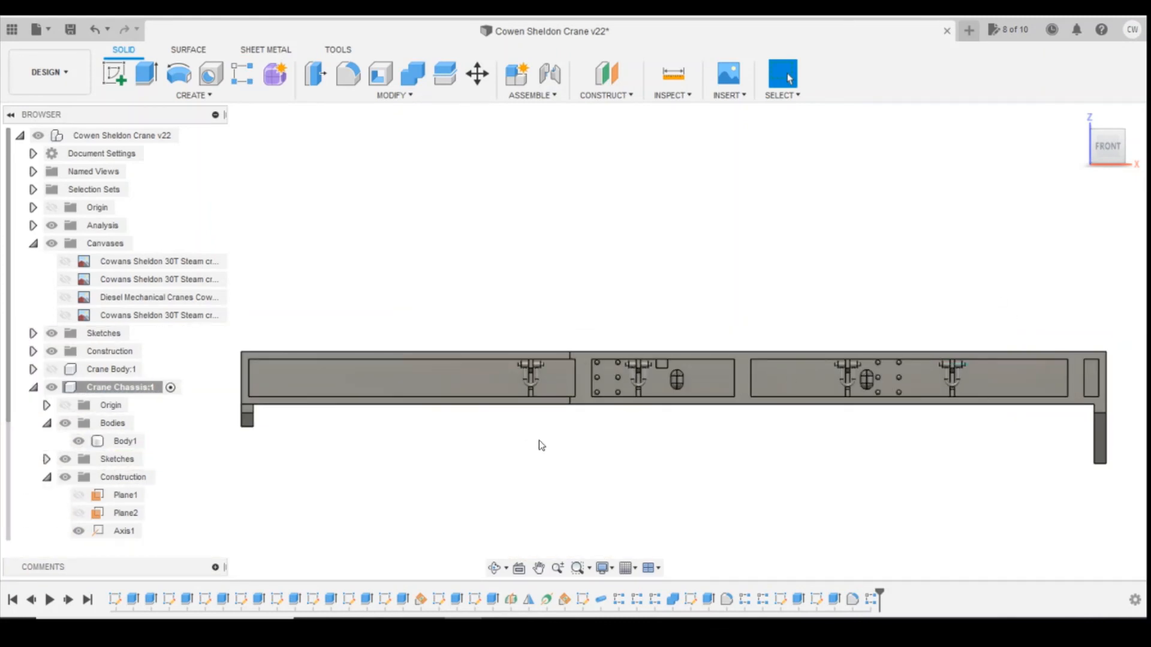
{"action": "key", "text": "alt+Tab"}
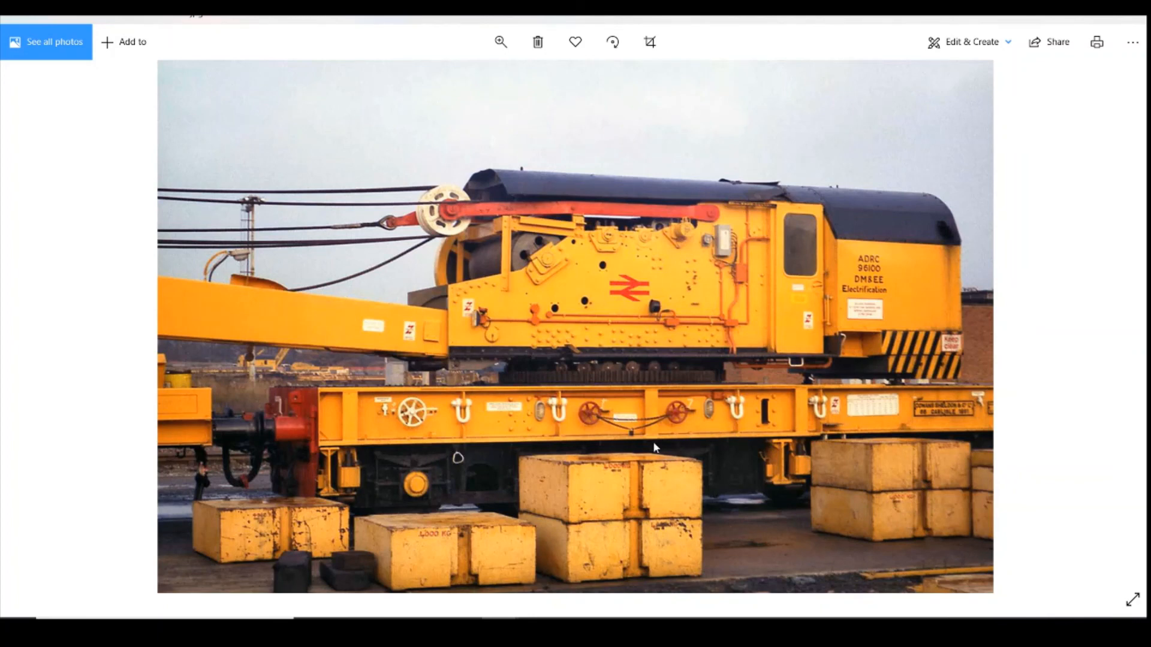
{"action": "key", "text": "Right"}
{"action": "key", "text": "Left"}
{"action": "key", "text": "Left"}
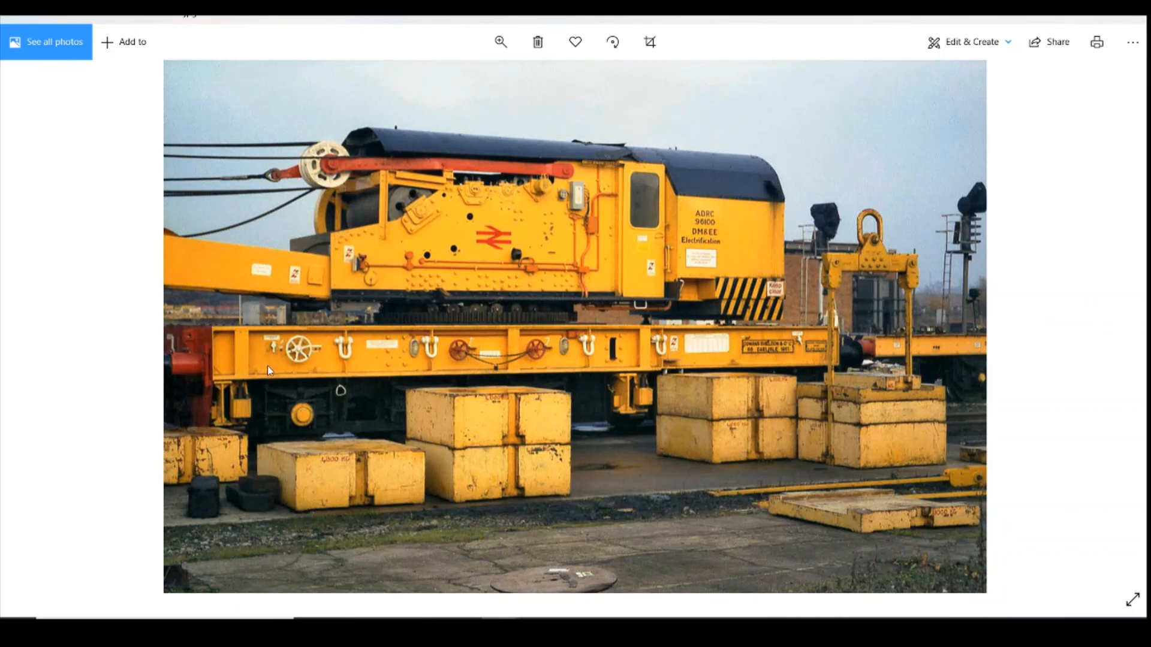
{"action": "key", "text": "Right"}
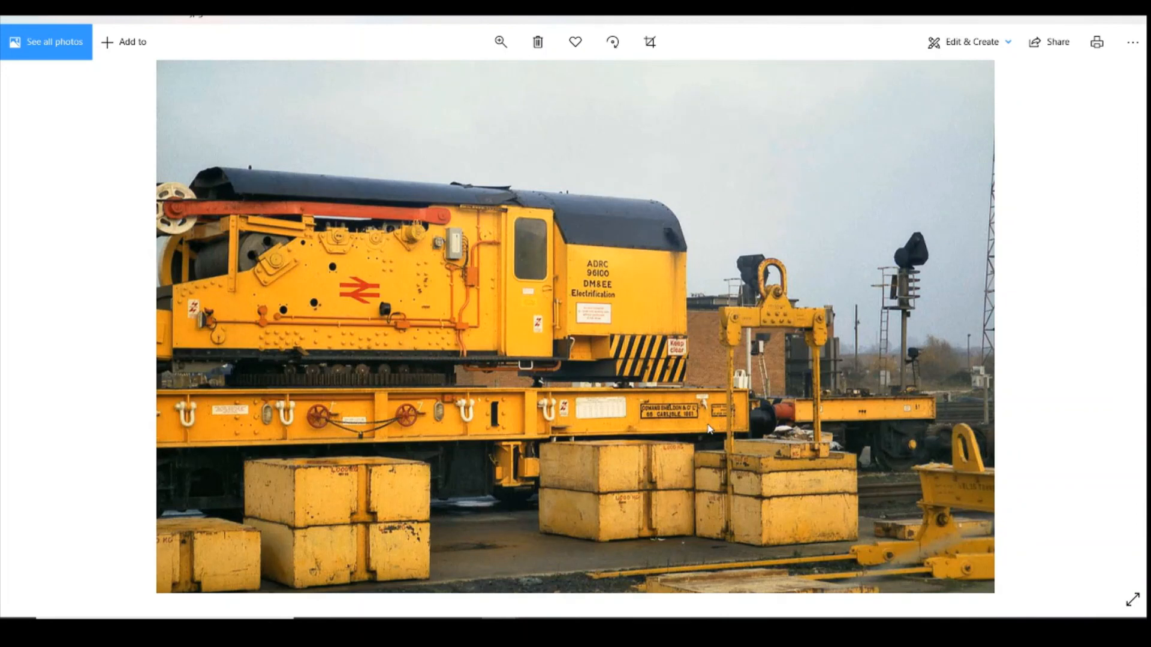
{"action": "key", "text": "Right"}
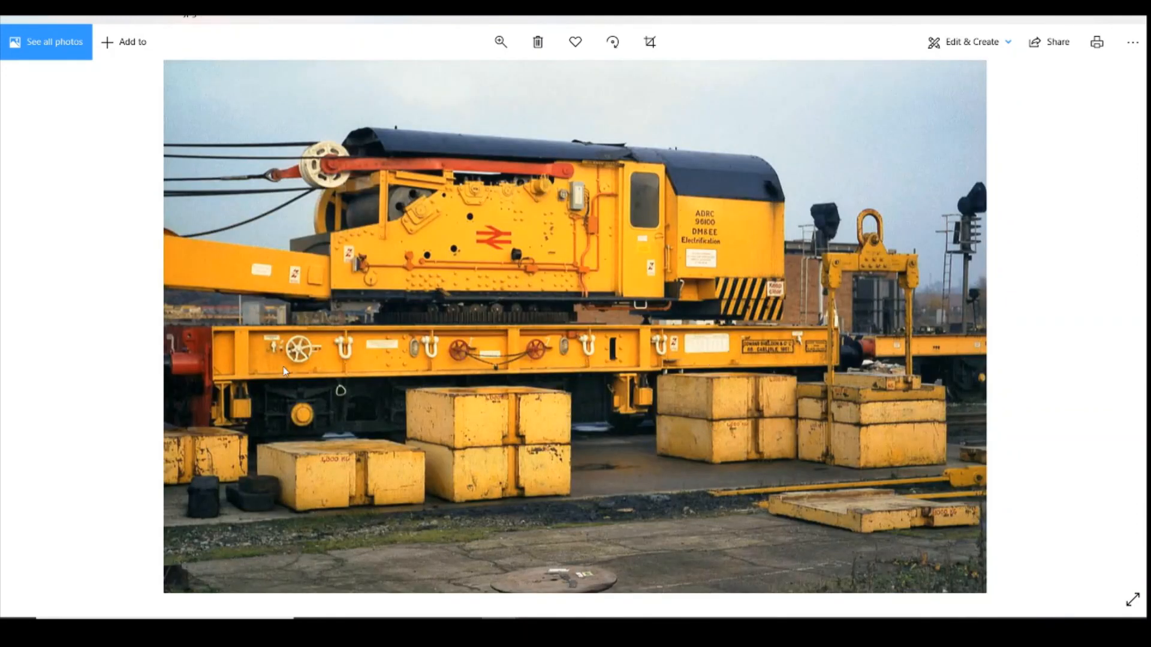